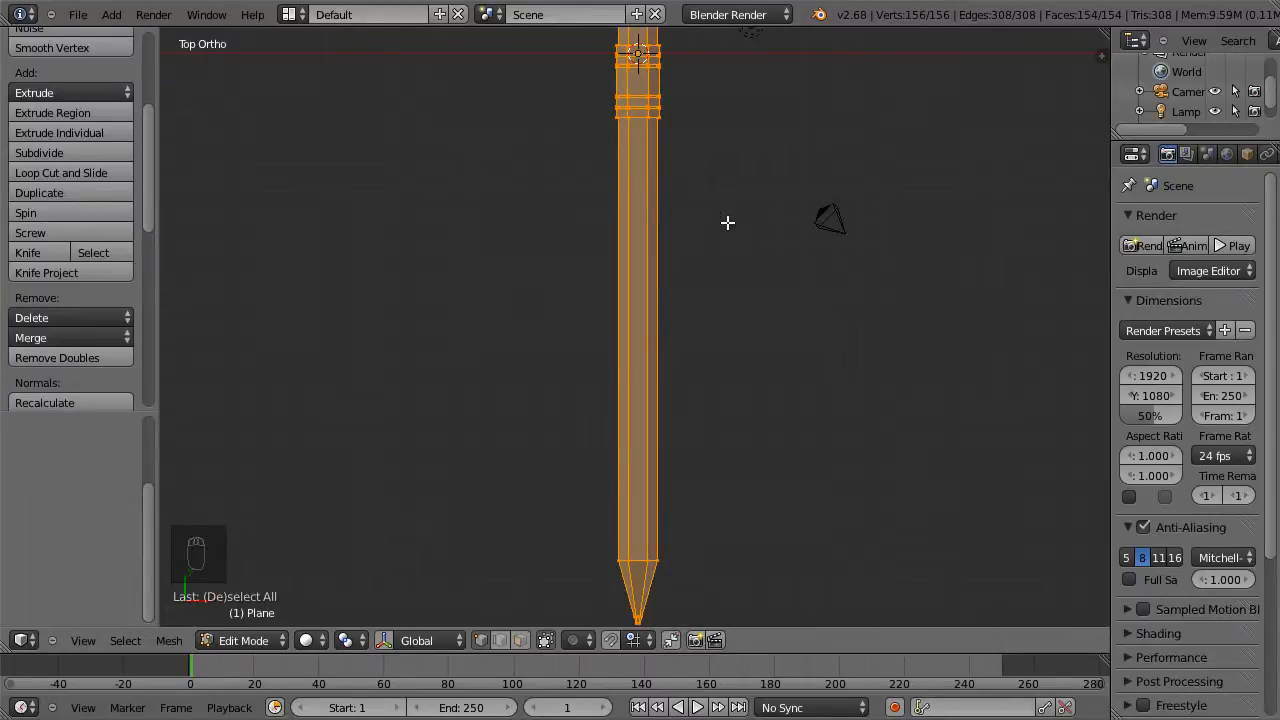
Scale the entire selected pencil mesh uniformly to 0.1 of its size
key(s)
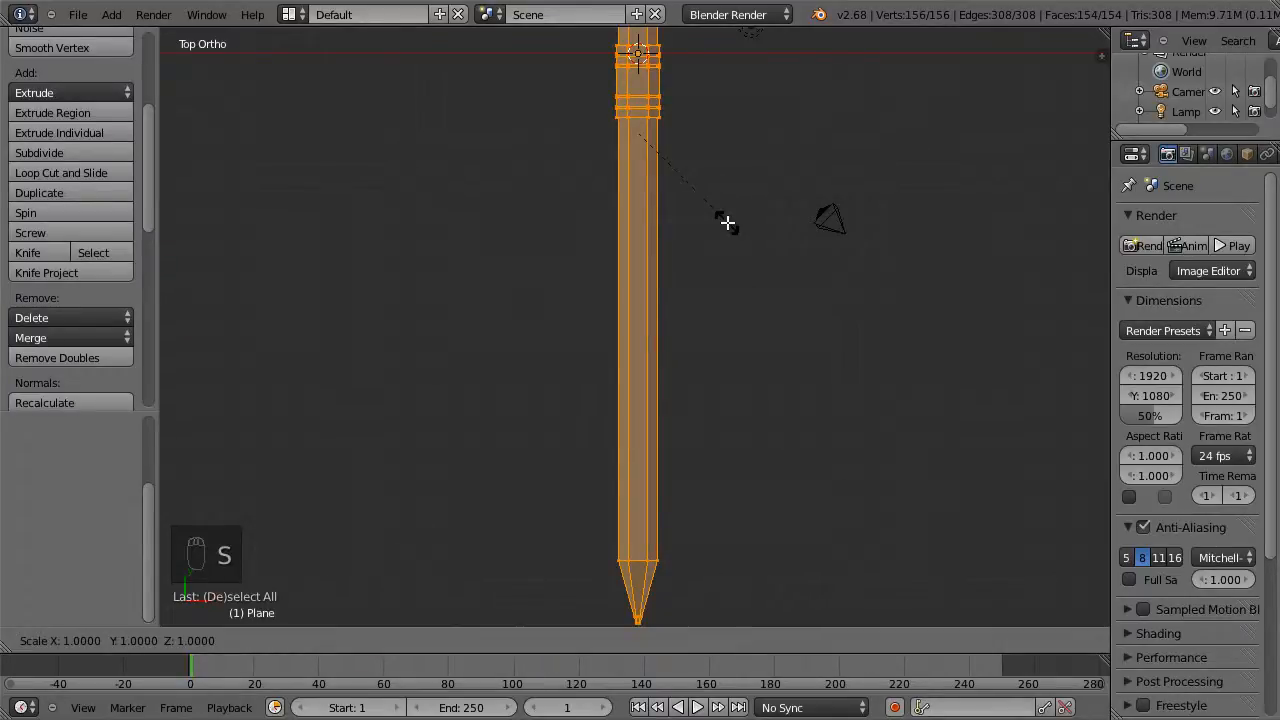
text(0.1)
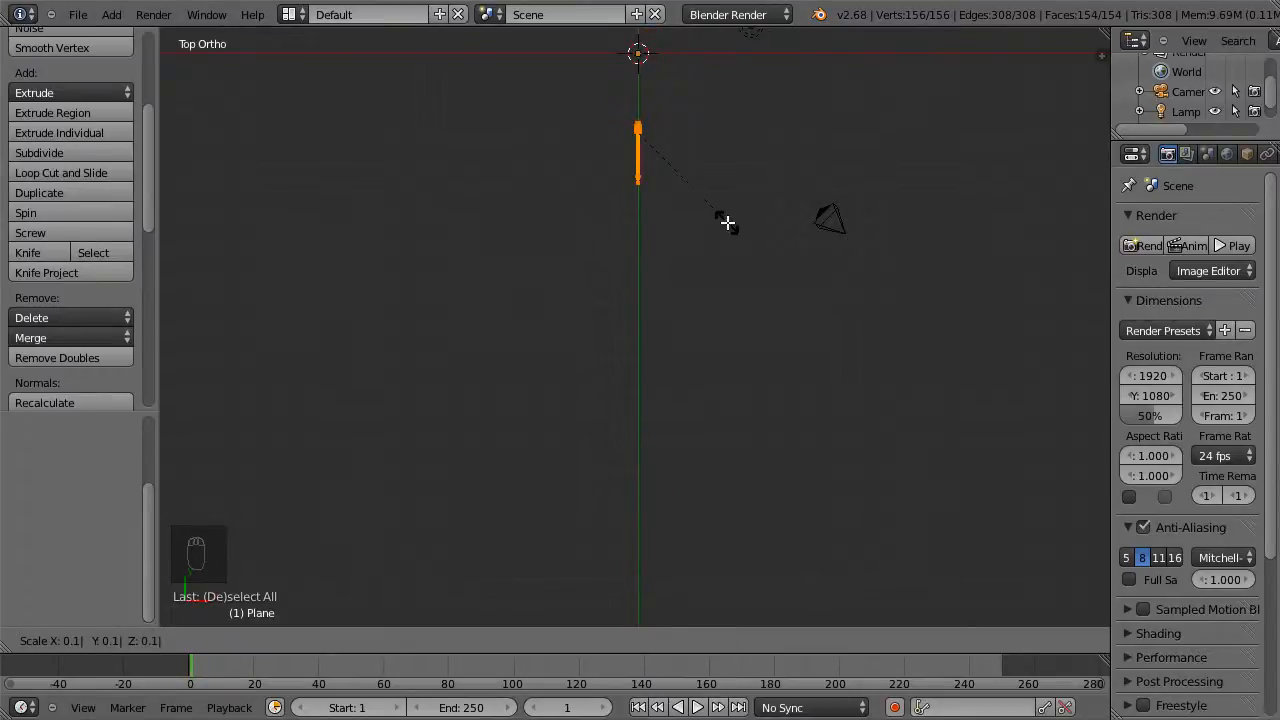
key(Return)
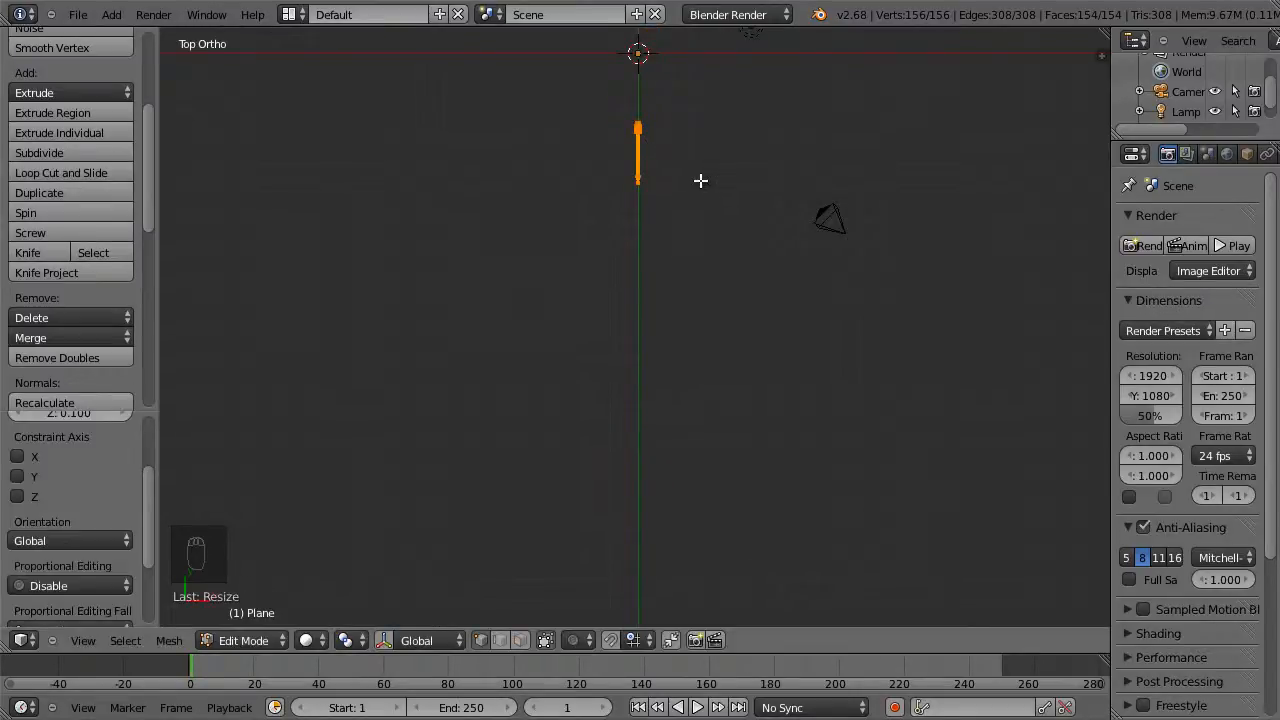
Move the whole pencil mesh along the global Y axis until the object origin lies near the middle of its shaft
key(KP_Decimal)
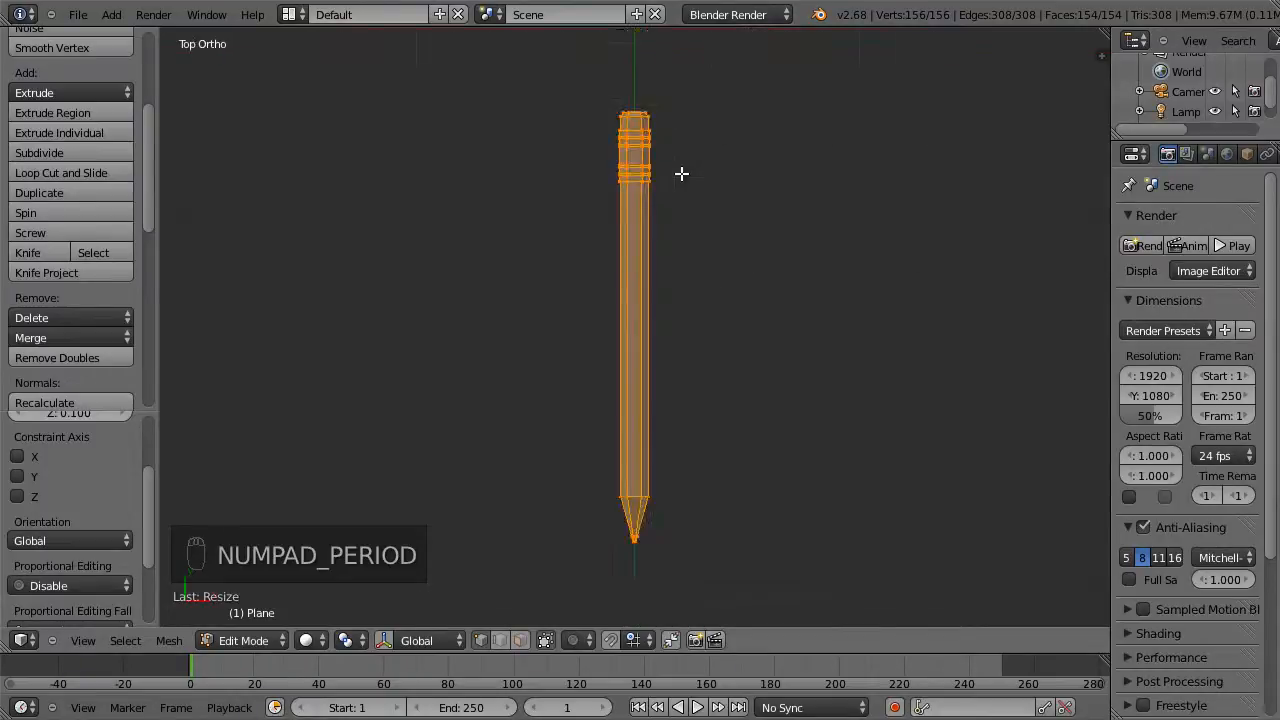
scroll(712, 207, down, 6)
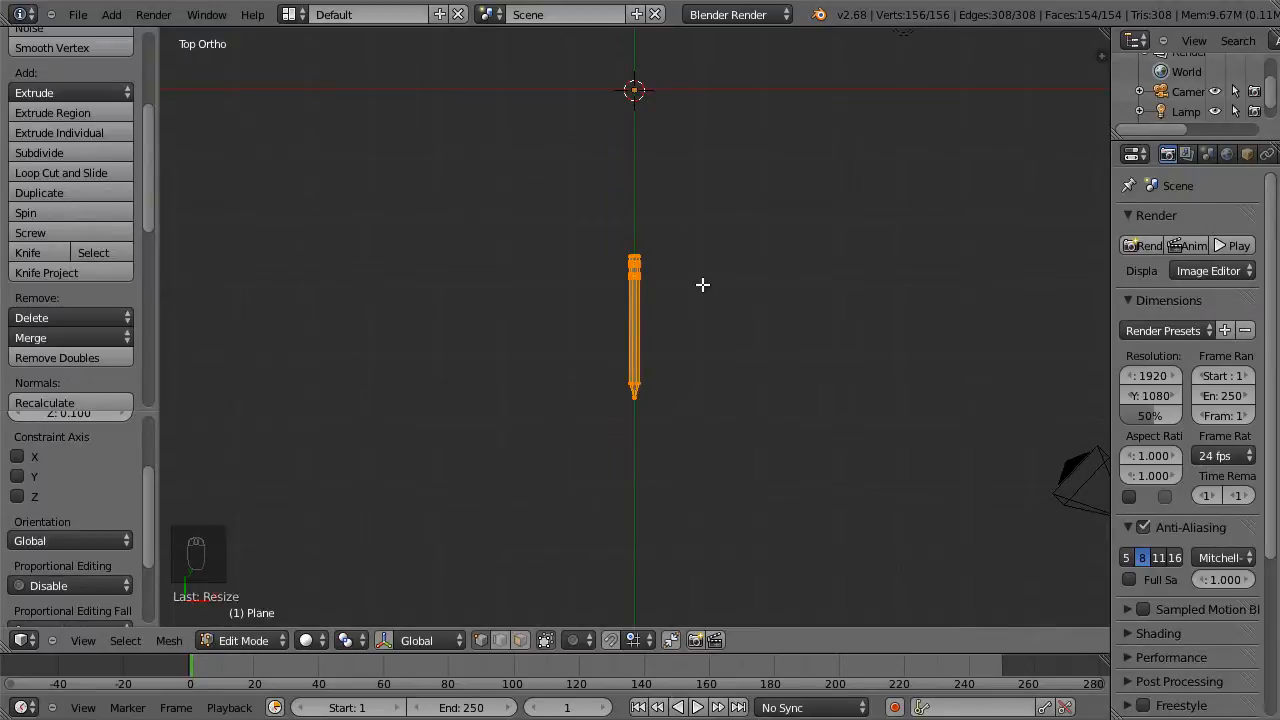
key(g)
key(y)
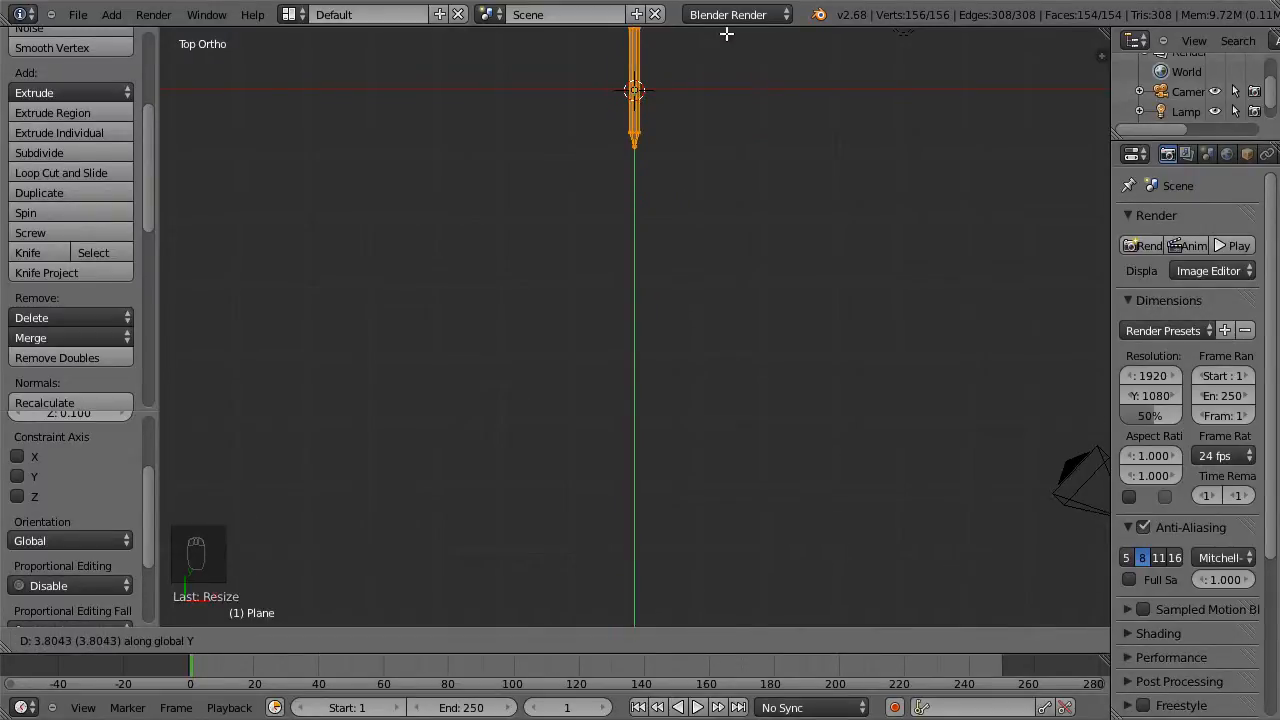
click(727, 43)
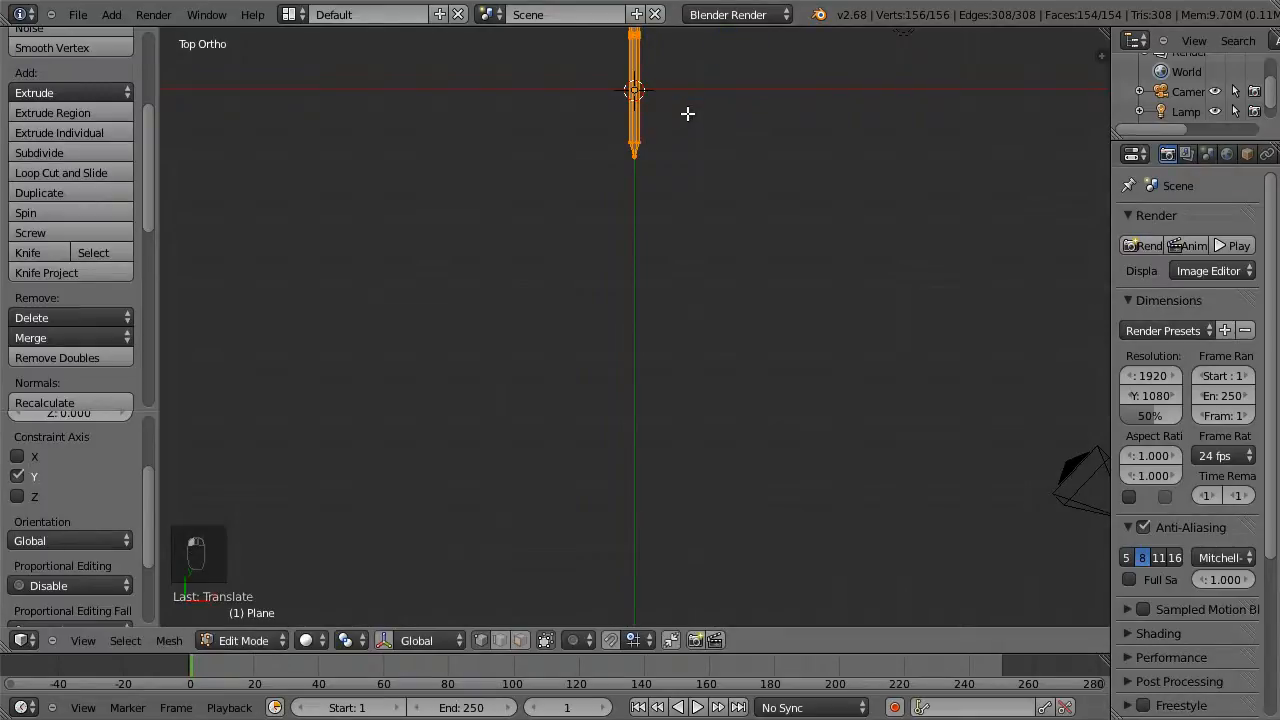
key(KP_Decimal)
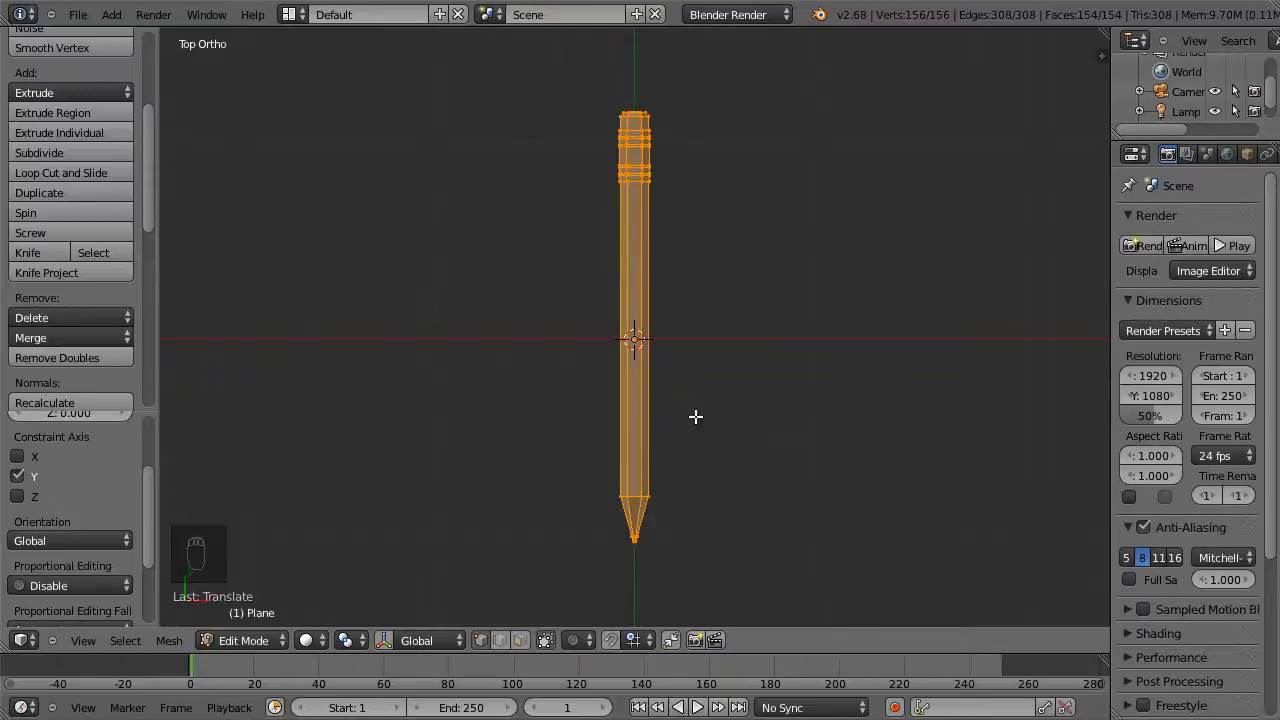
Rotate the pencil mesh 90 degrees about the global X axis so it stands upright in the front view
key(KP_1)
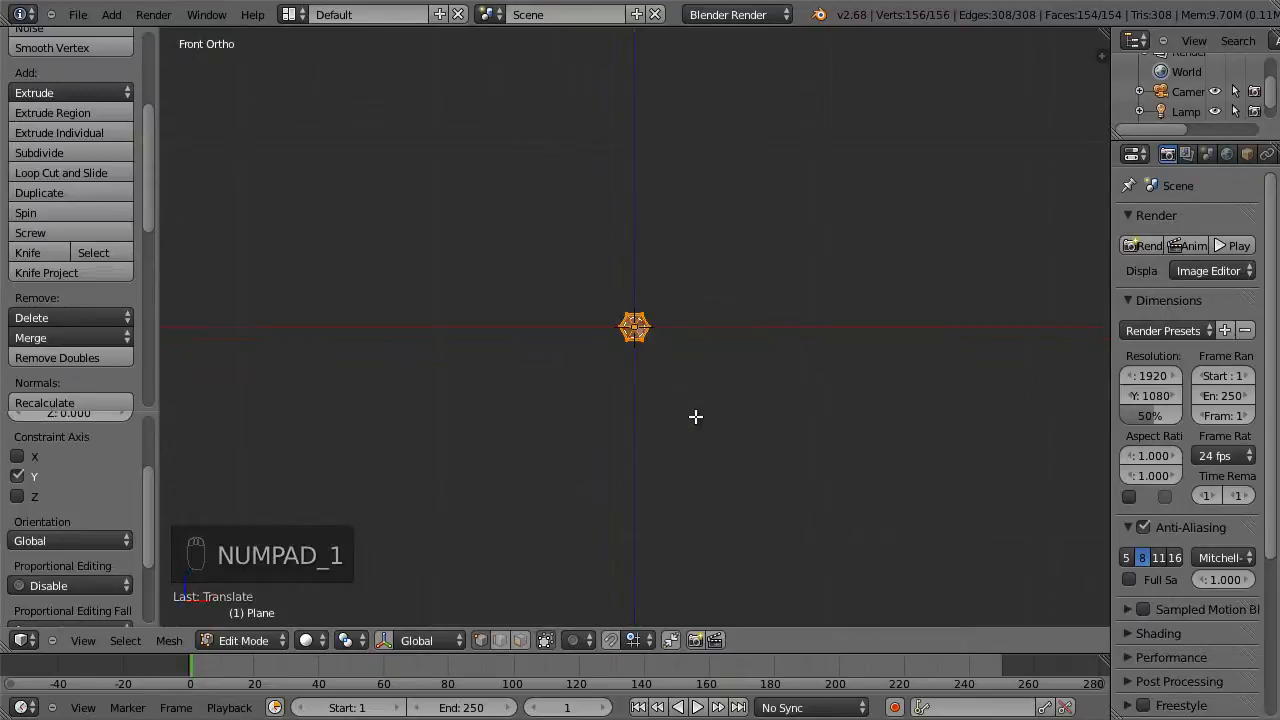
key(r)
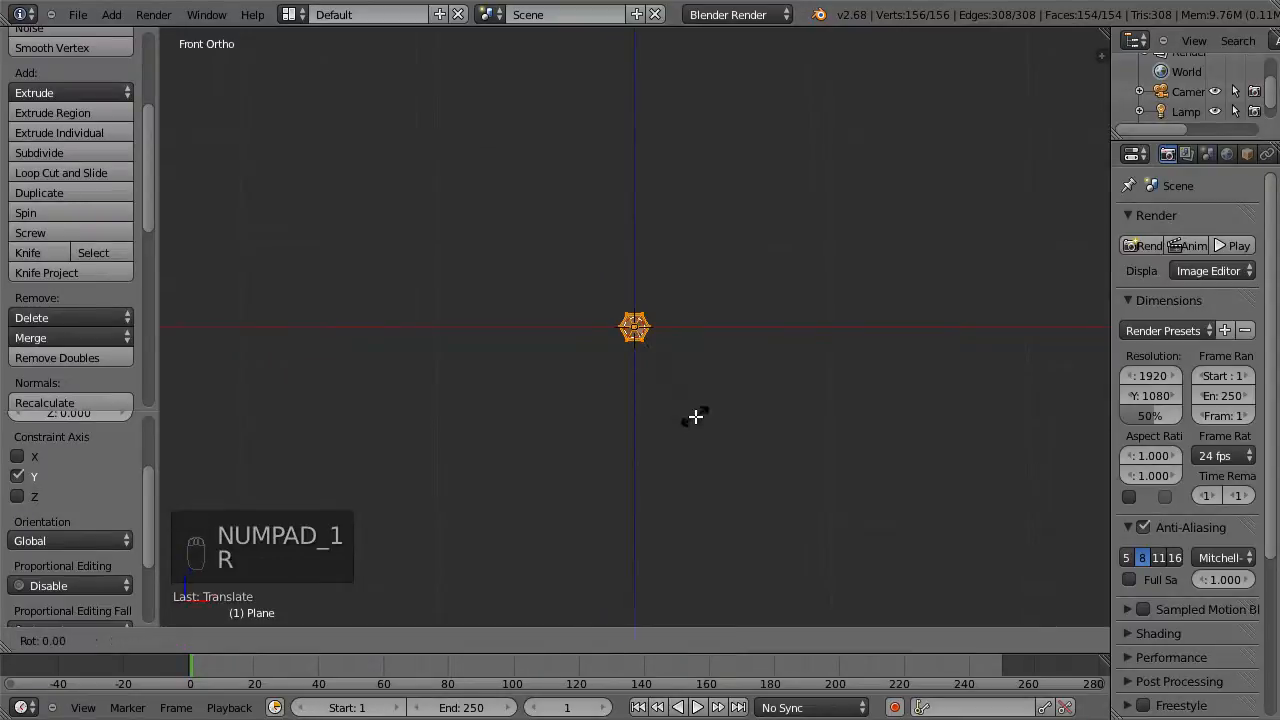
text(x)
text(90)
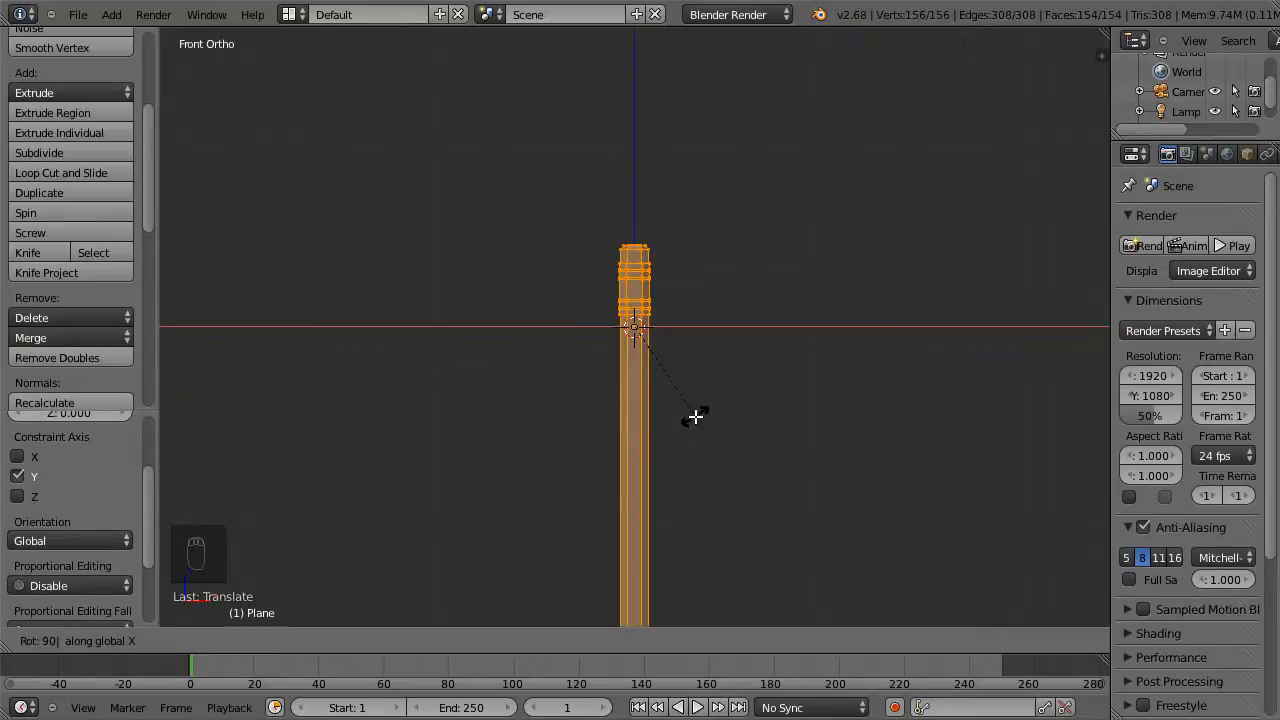
key(Return)
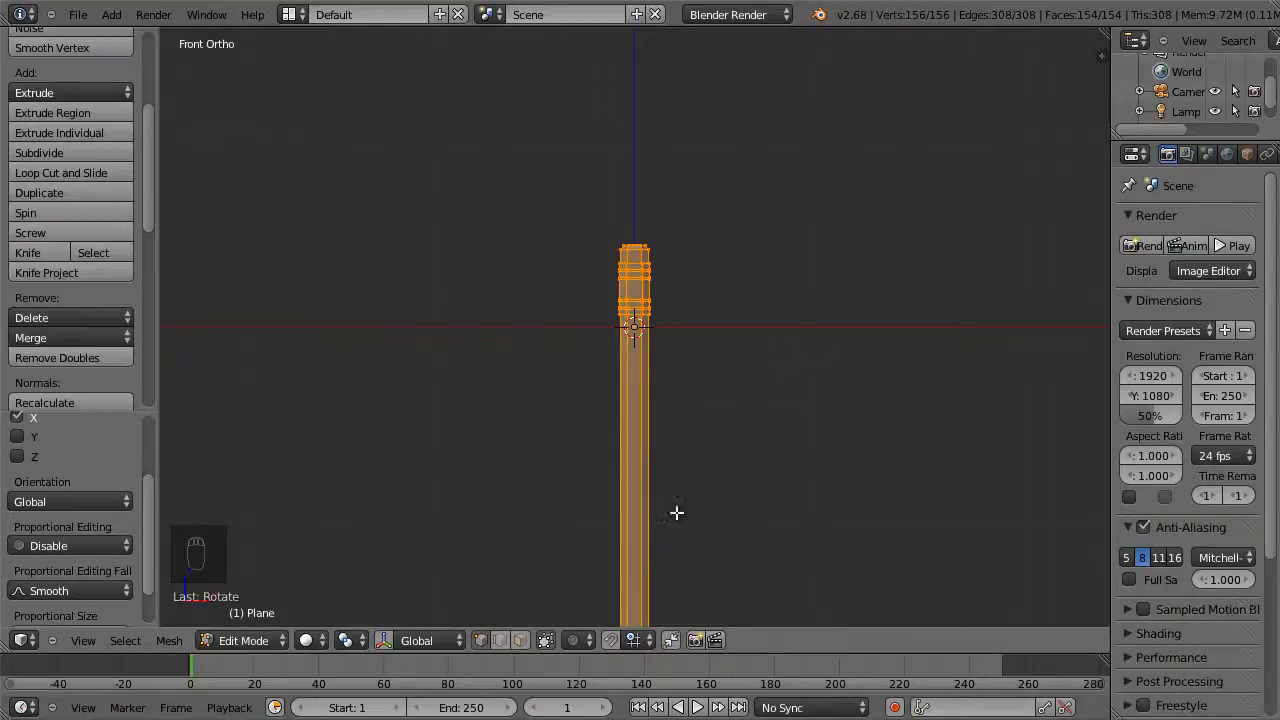
key(KP_Decimal)
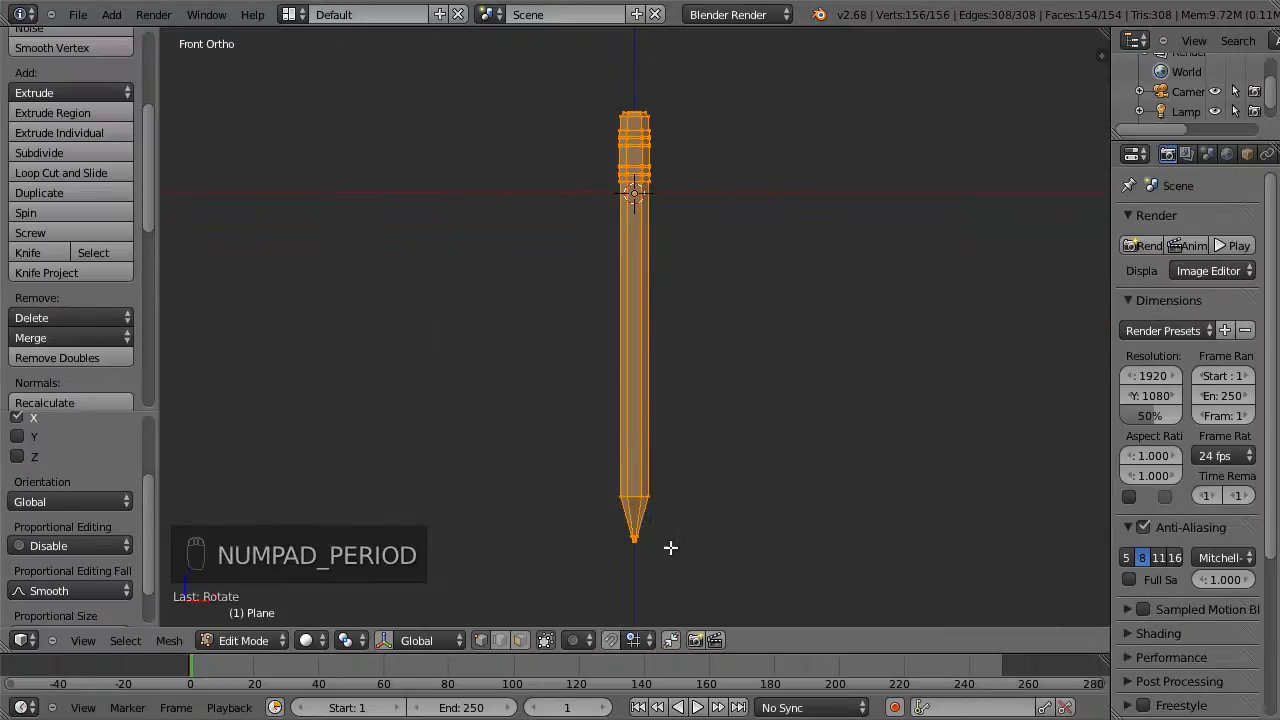
Clear the selection and select the edge loop that crosses the centre of the eraser cap and runs along the pencil
key(a)
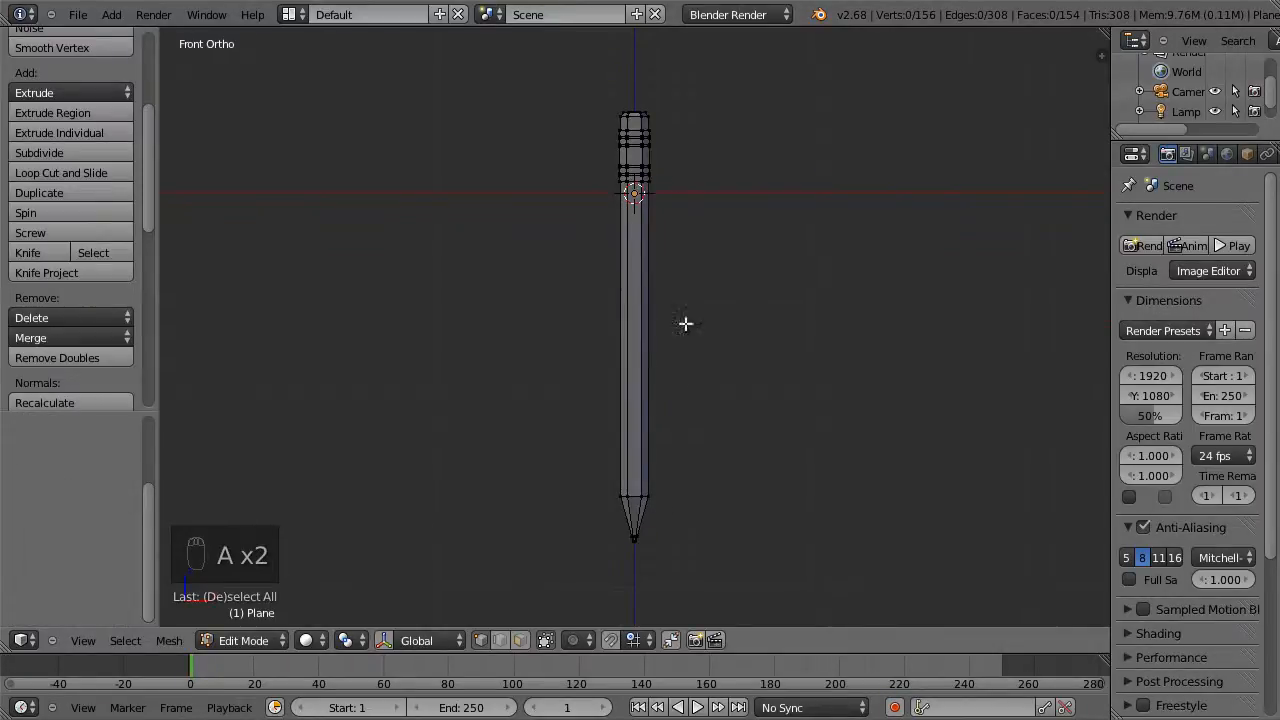
middle_drag(654, 103, 709, 432)
scroll(692, 362, up, 11)
mouse_move(840, 308)
middle_down()
mouse_move(840, 343)
mouse_move(837, 309)
middle_up()
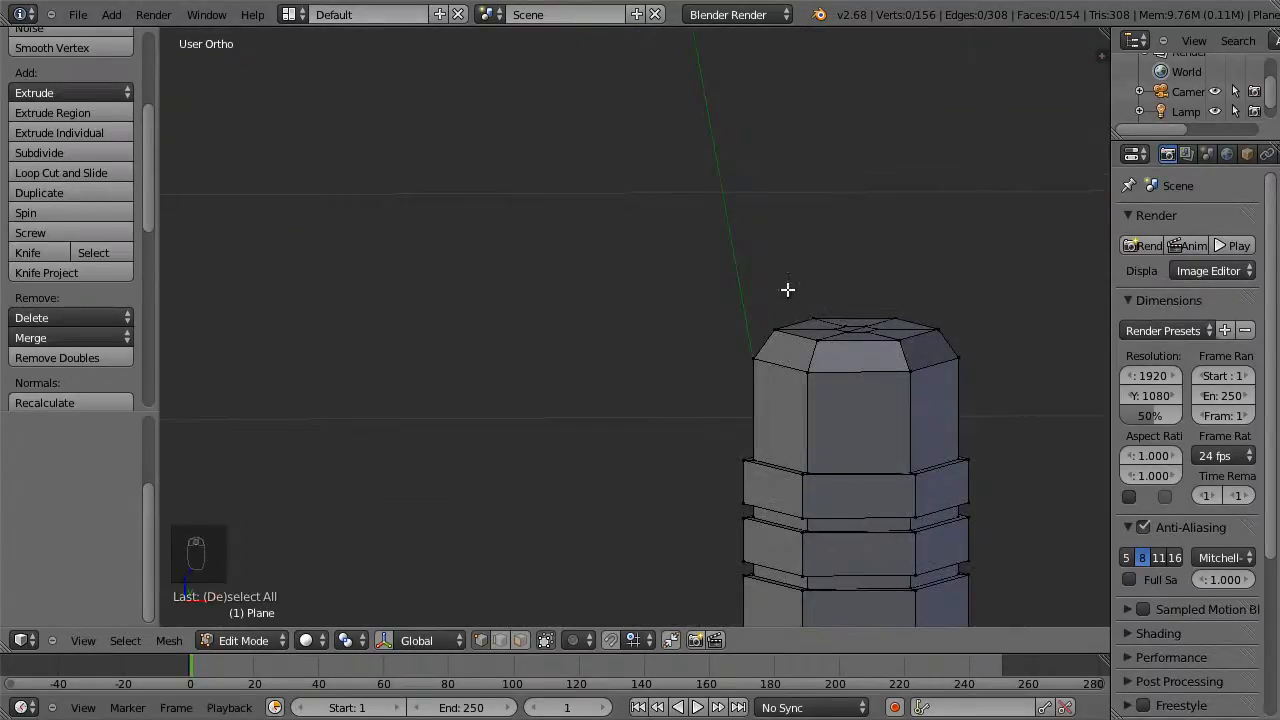
key(KP_7)
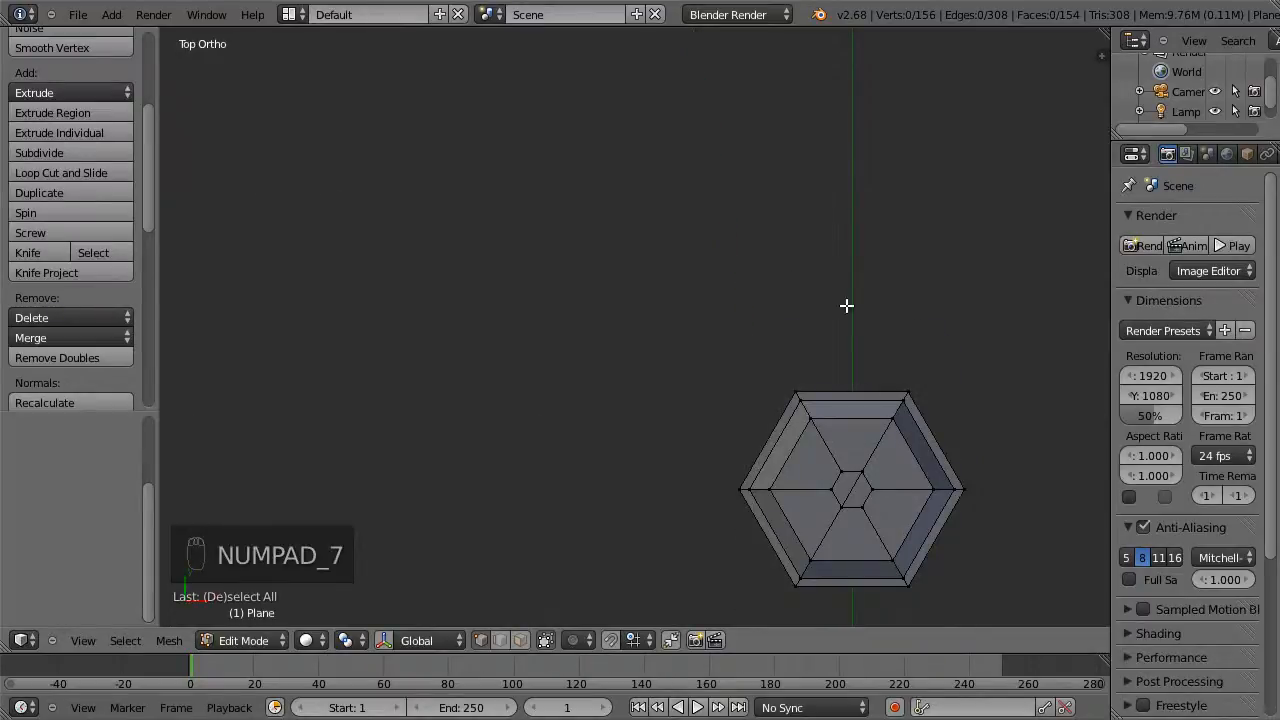
shift+middle_drag(920, 491, 812, 322)
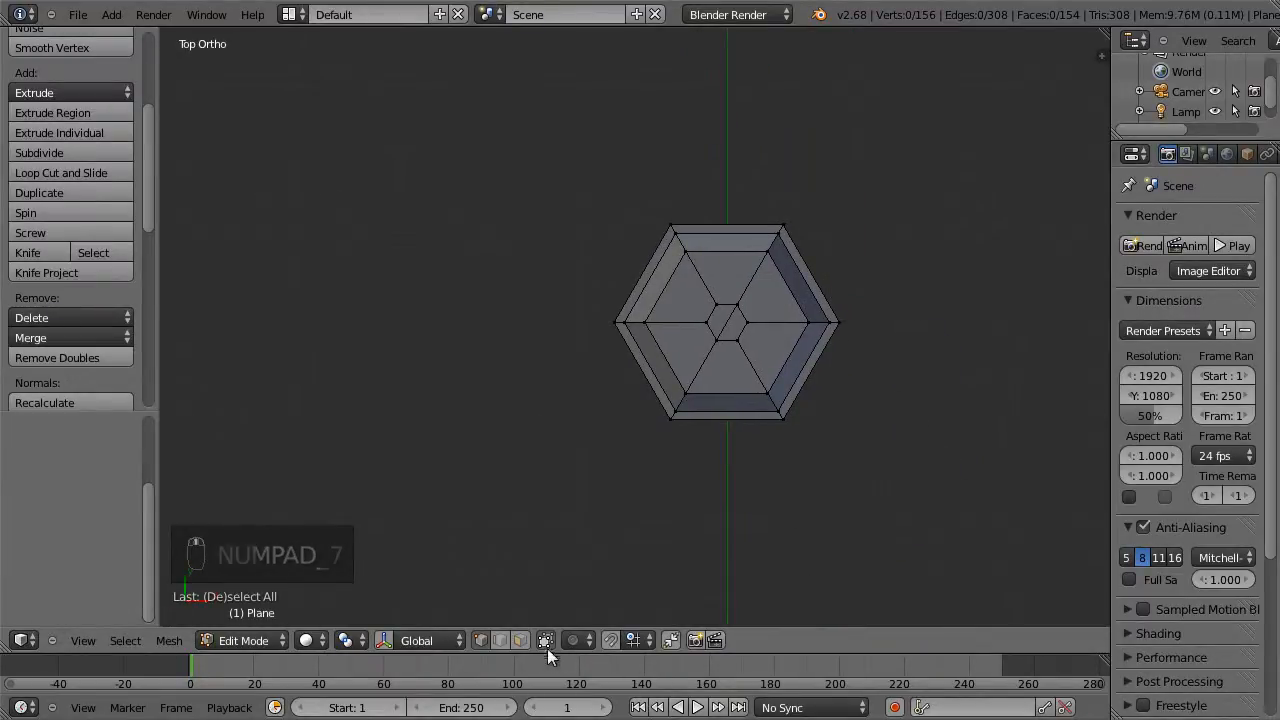
scroll(829, 380, up, 5)
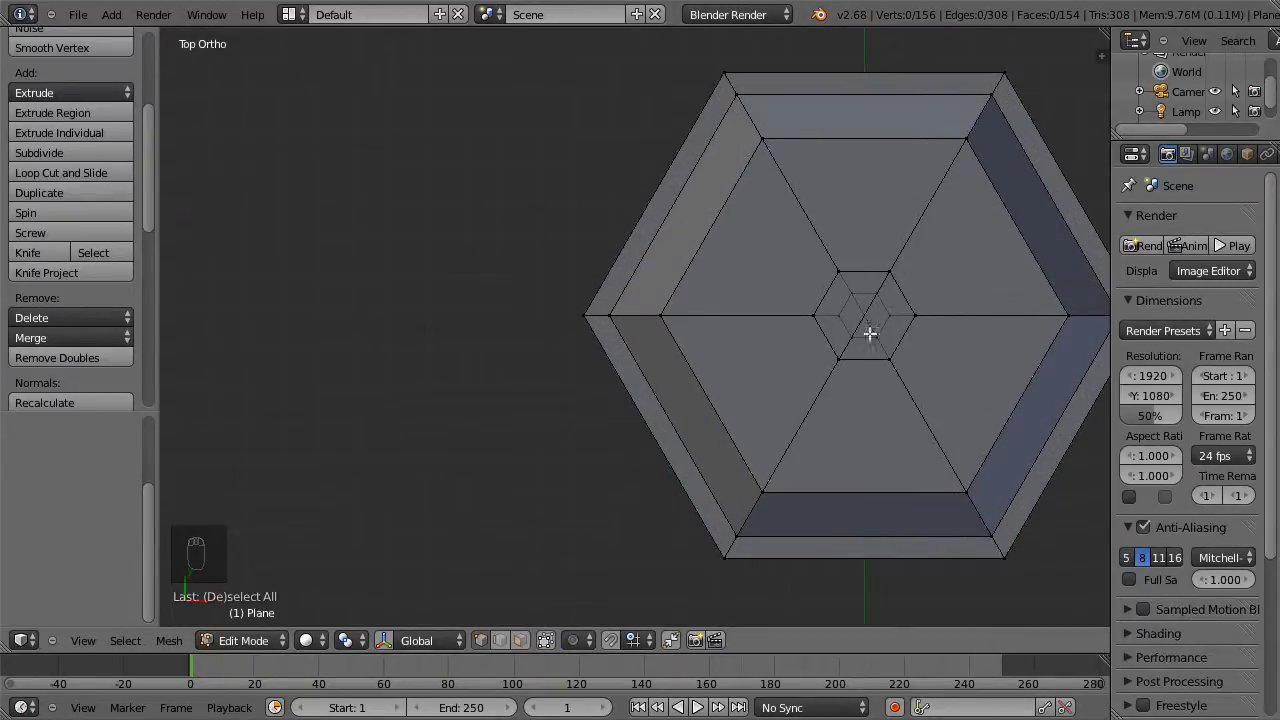
alt+right_click(907, 247)
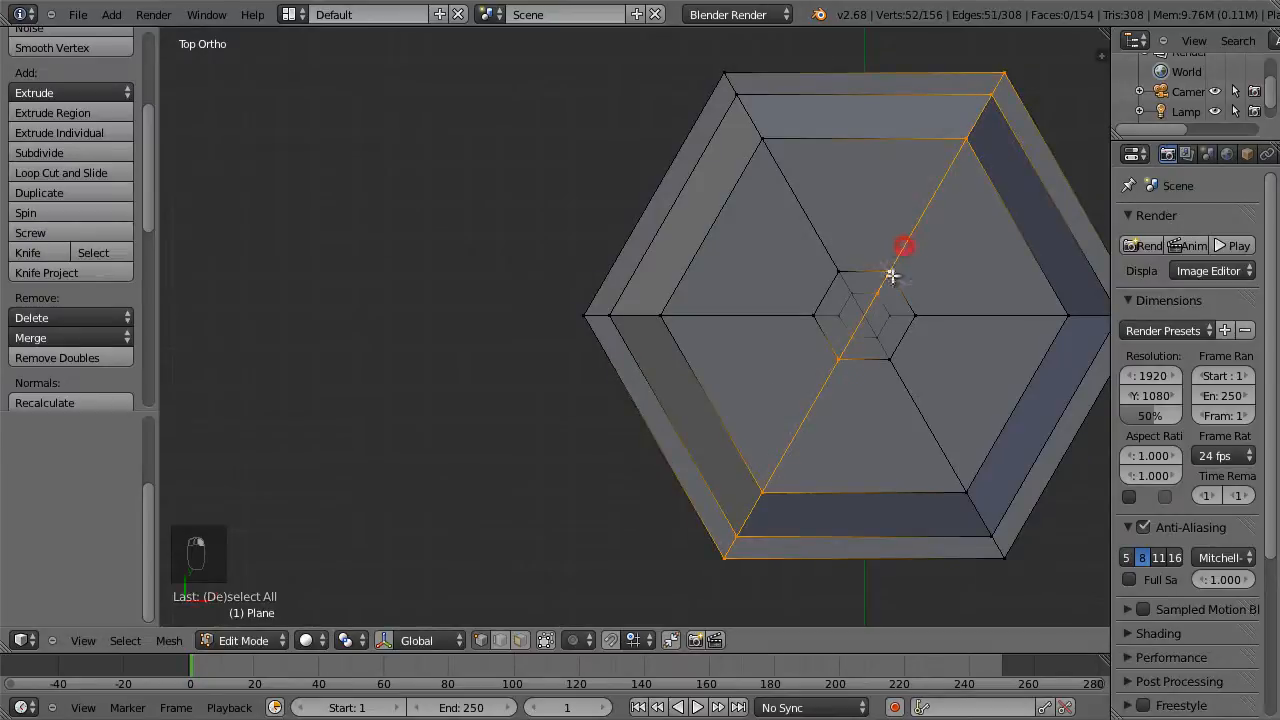
In edge select mode, rotate the single edge across the centre of the small hexagon at the lead tip clockwise
middle_drag(874, 469, 868, 461)
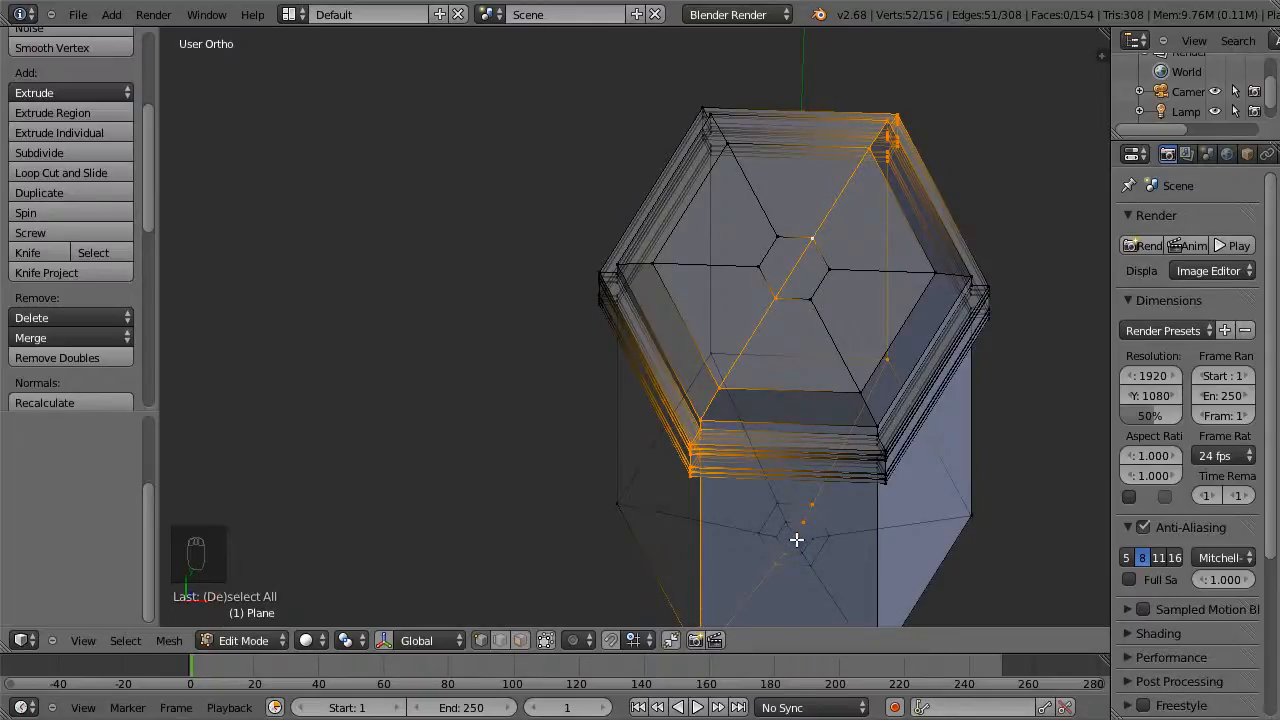
click(499, 640)
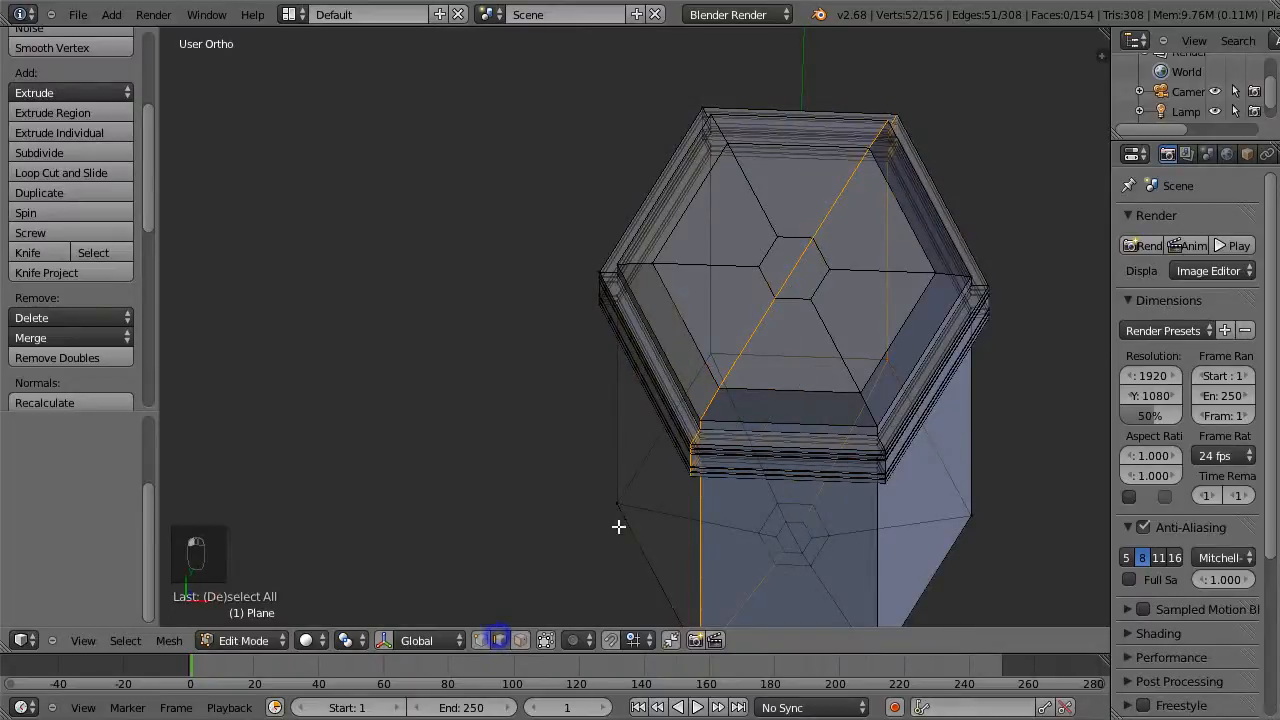
right_click(795, 541)
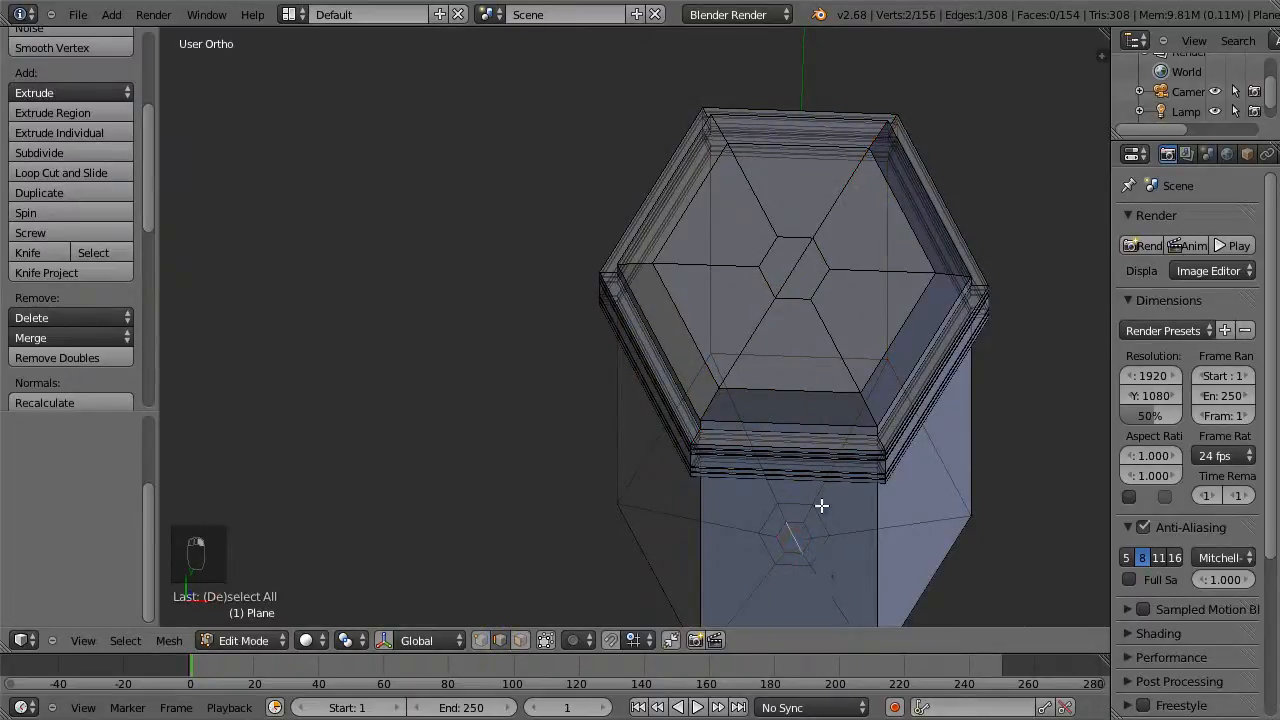
key(ctrl+e)
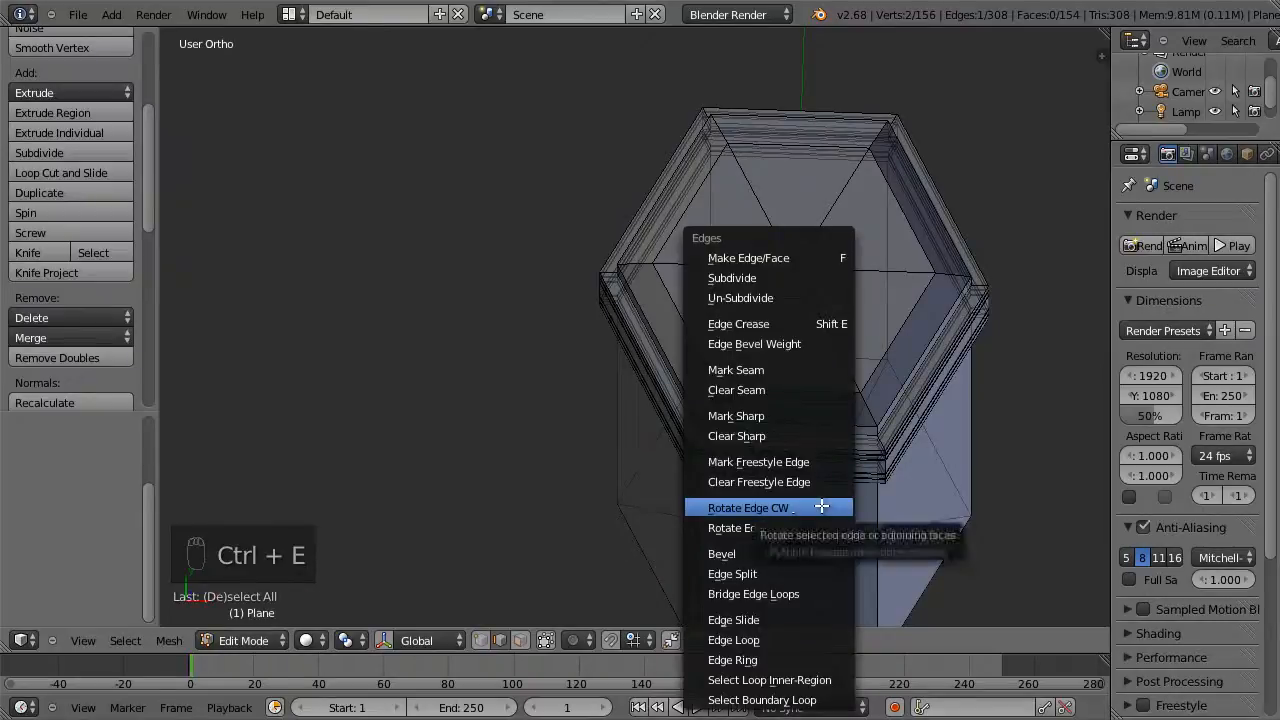
click(822, 508)
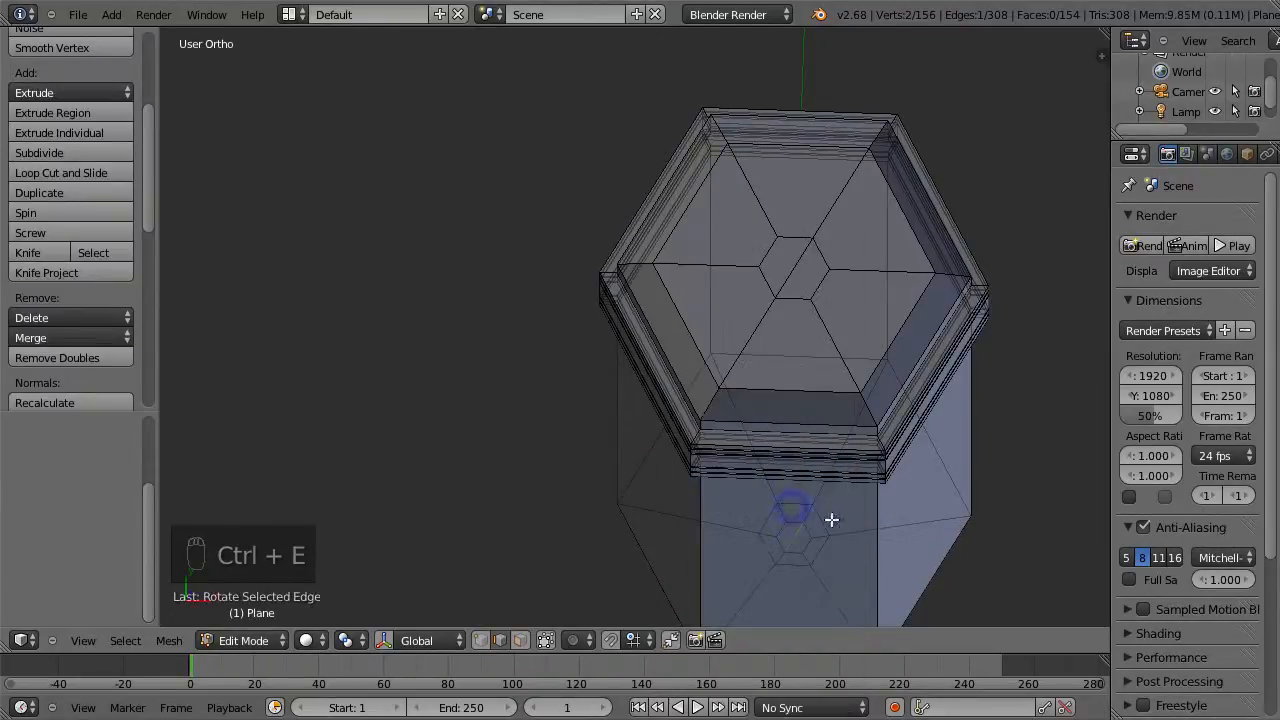
Mark a seam along the front half of the lengthwise edge loop, including the edge across the eraser cap's centre
alt+right_click(792, 268)
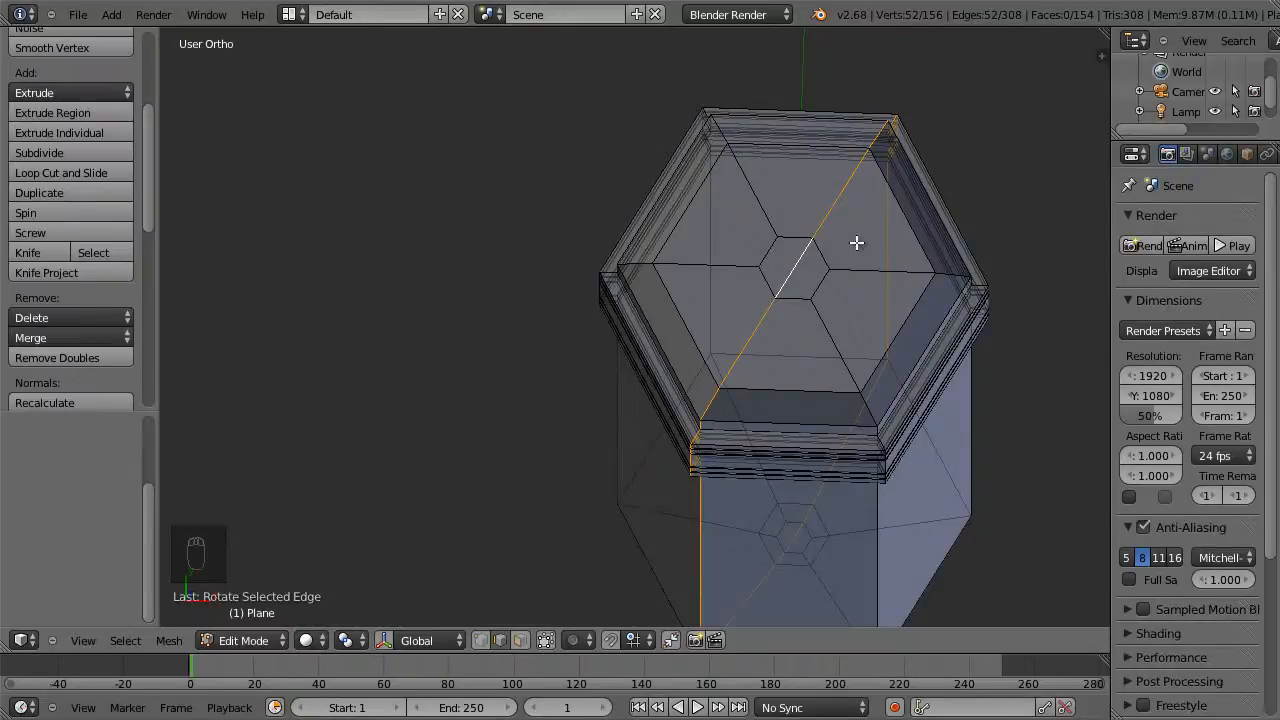
key(c)
mouse_move(848, 211)
middle_down()
mouse_move(891, 143)
mouse_move(891, 334)
mouse_move(877, 391)
mouse_move(818, 489)
middle_up()
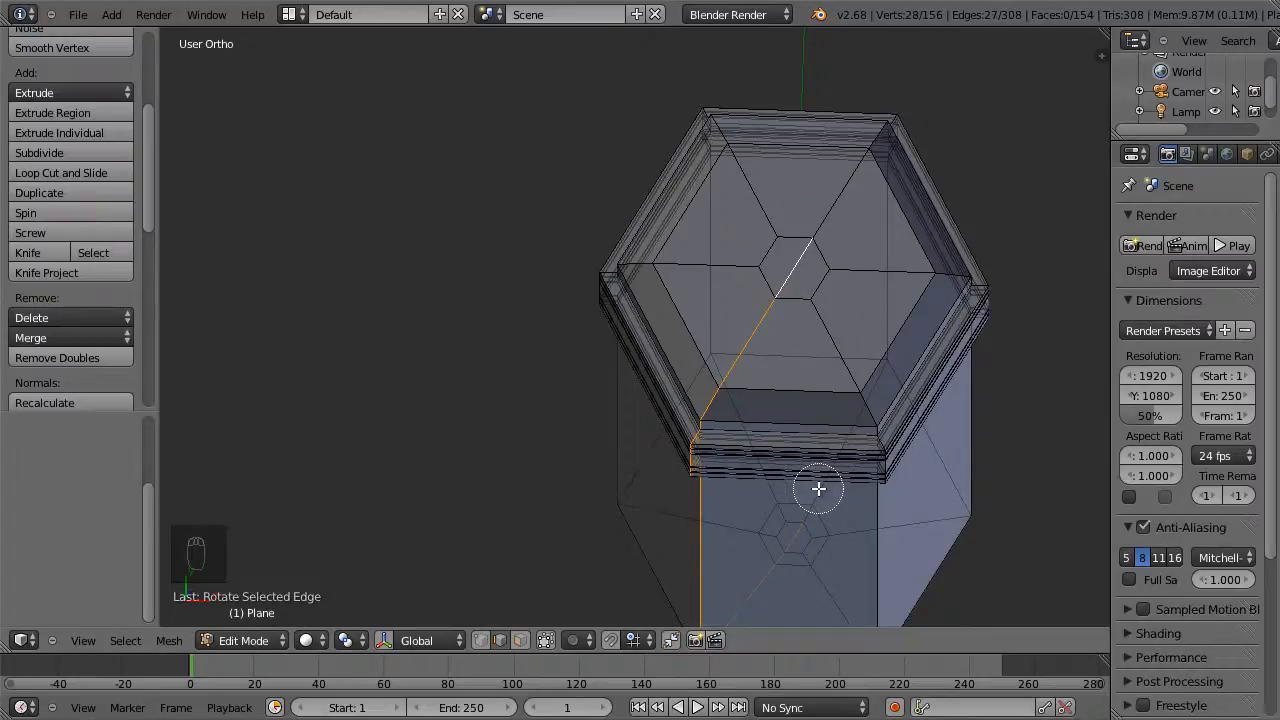
key(Escape)
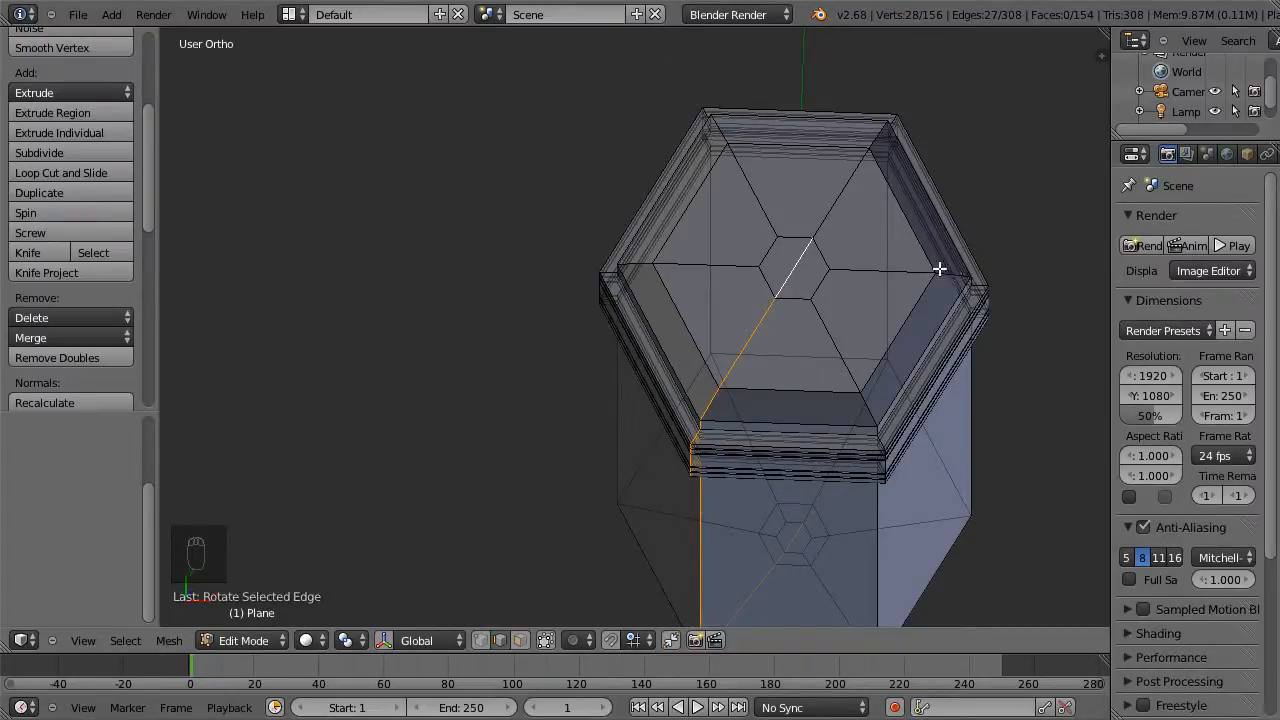
mouse_move(151, 206)
mouse_down()
mouse_move(154, 267)
mouse_move(91, 296)
mouse_up()
click(82, 305)
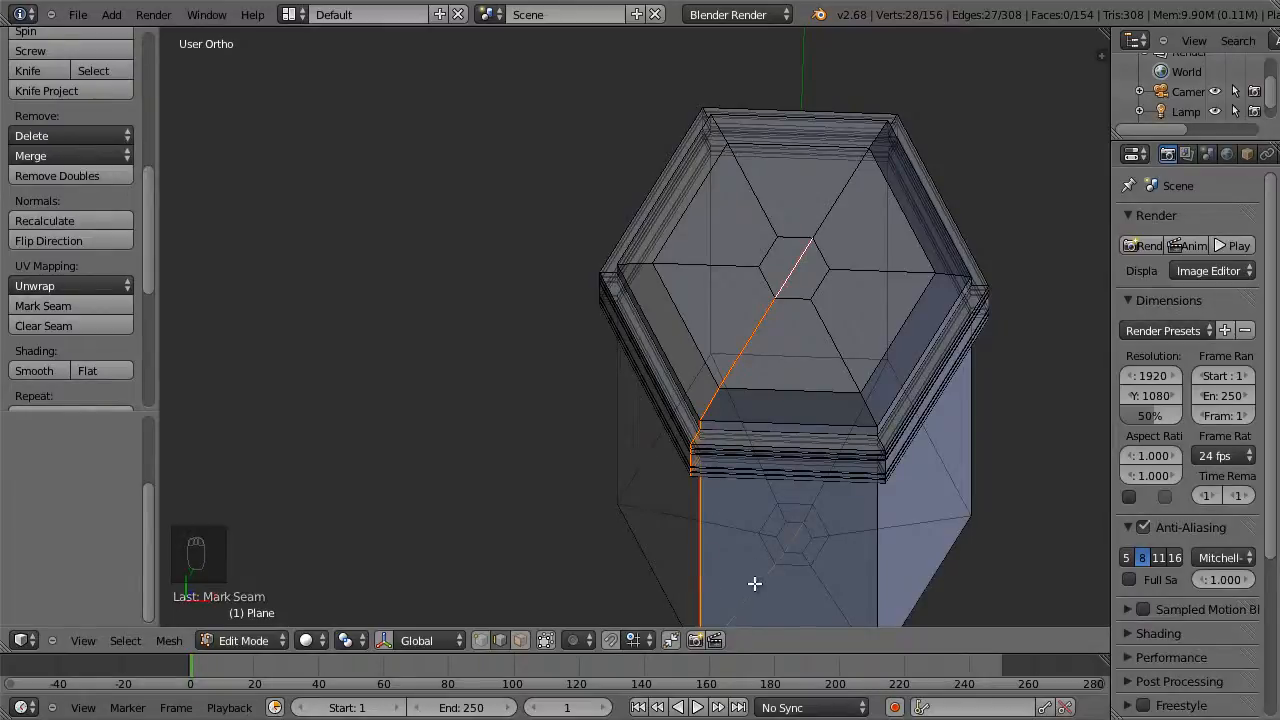
Mark a seam on the edge loop around the pencil where the eraser meets the metal band
middle_drag(858, 424, 844, 116)
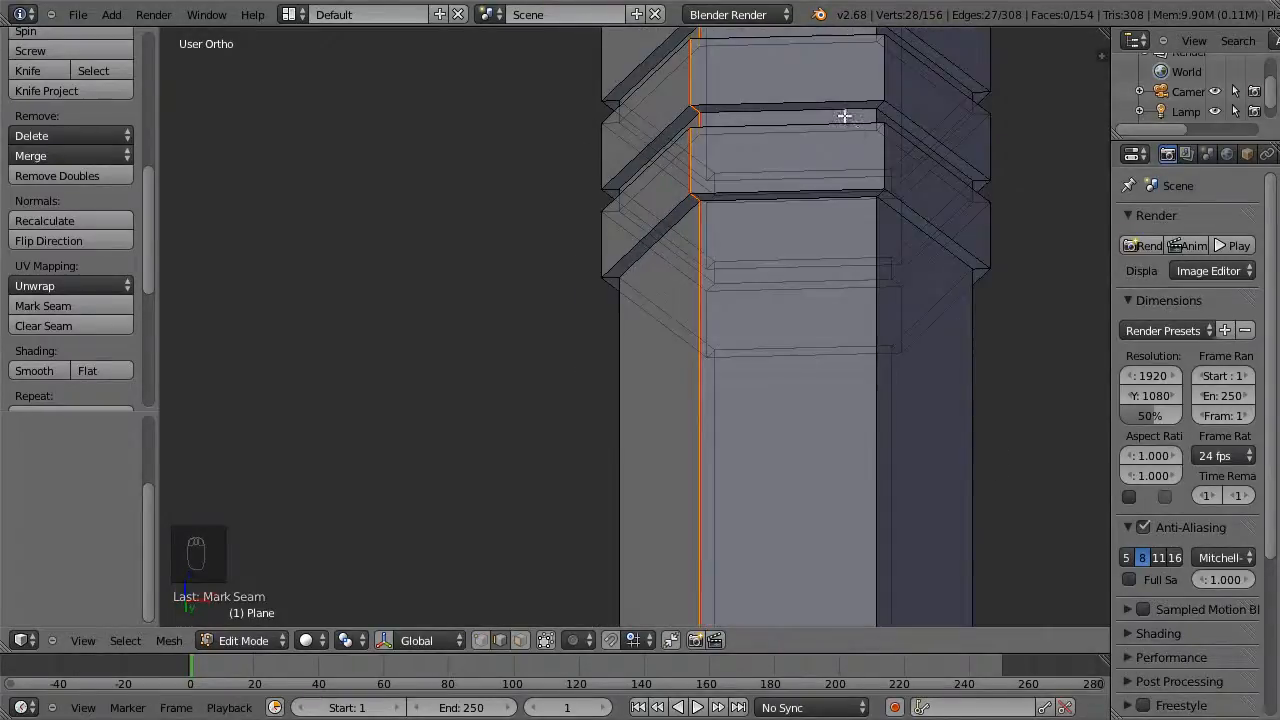
key(KP_1)
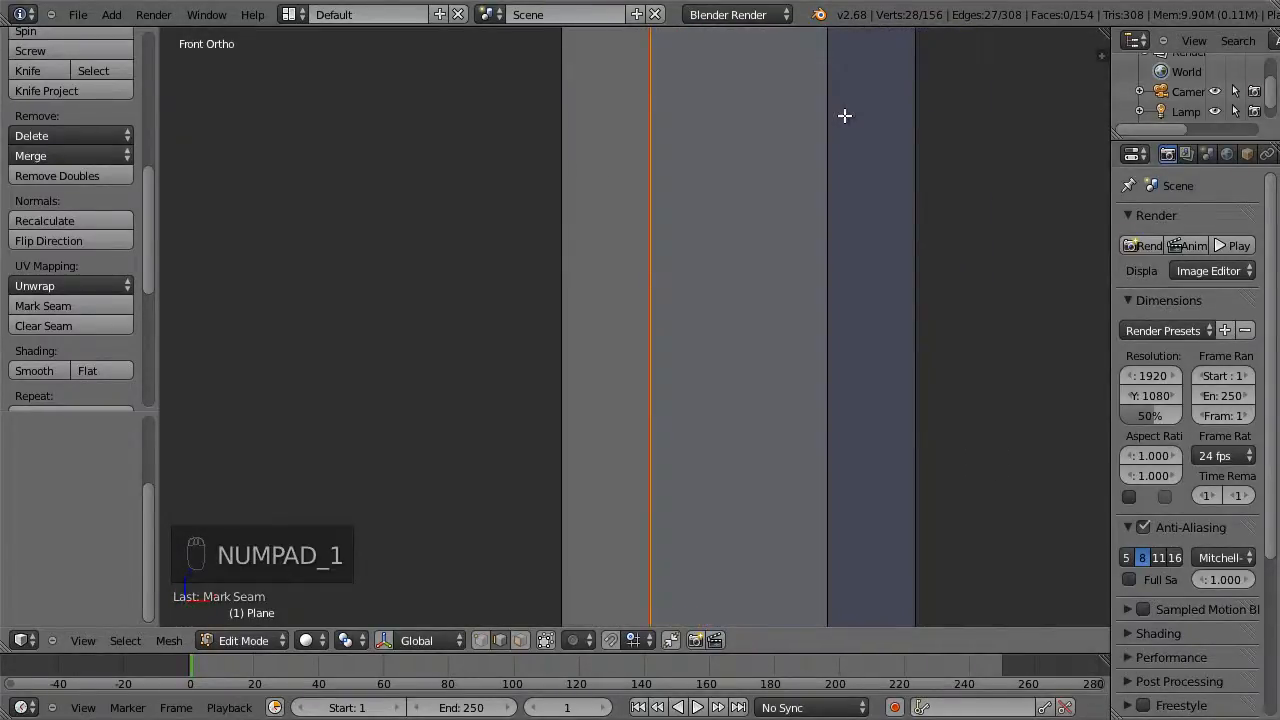
scroll(844, 116, down, 6)
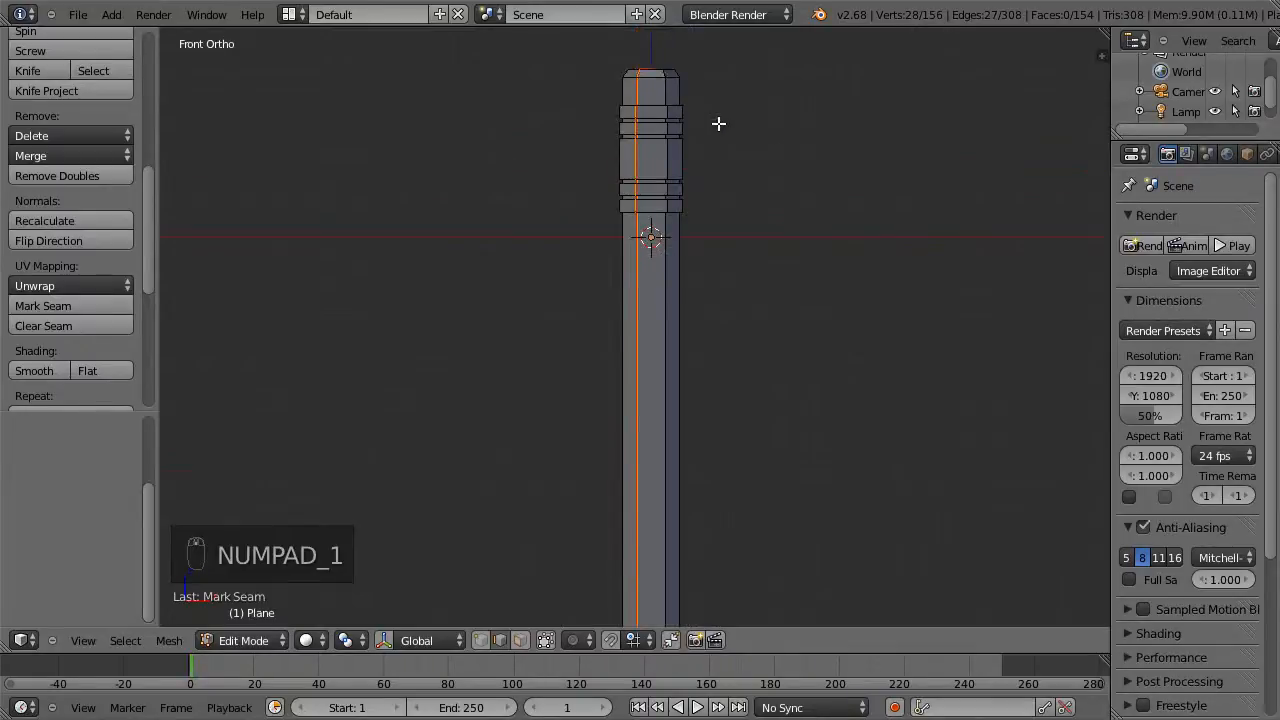
shift+middle_drag(718, 123, 771, 357)
scroll(771, 357, up, 5)
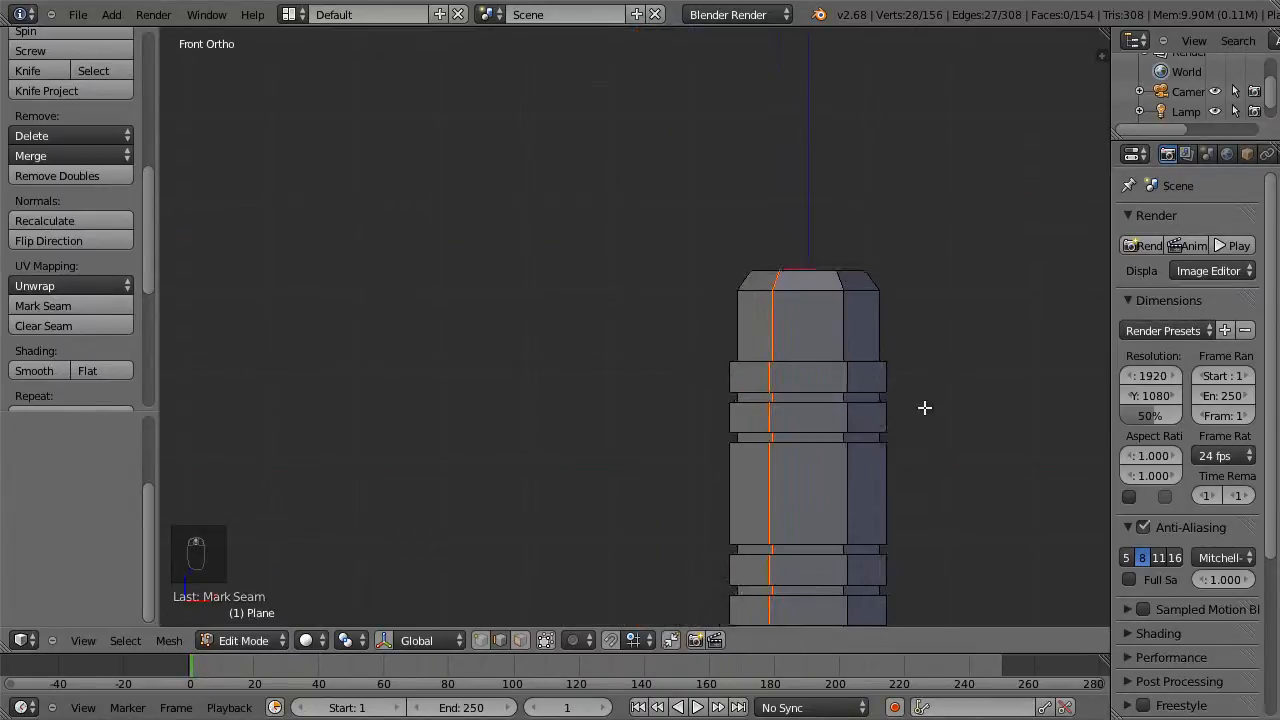
middle_drag(920, 413, 749, 363)
alt+right_click(758, 376)
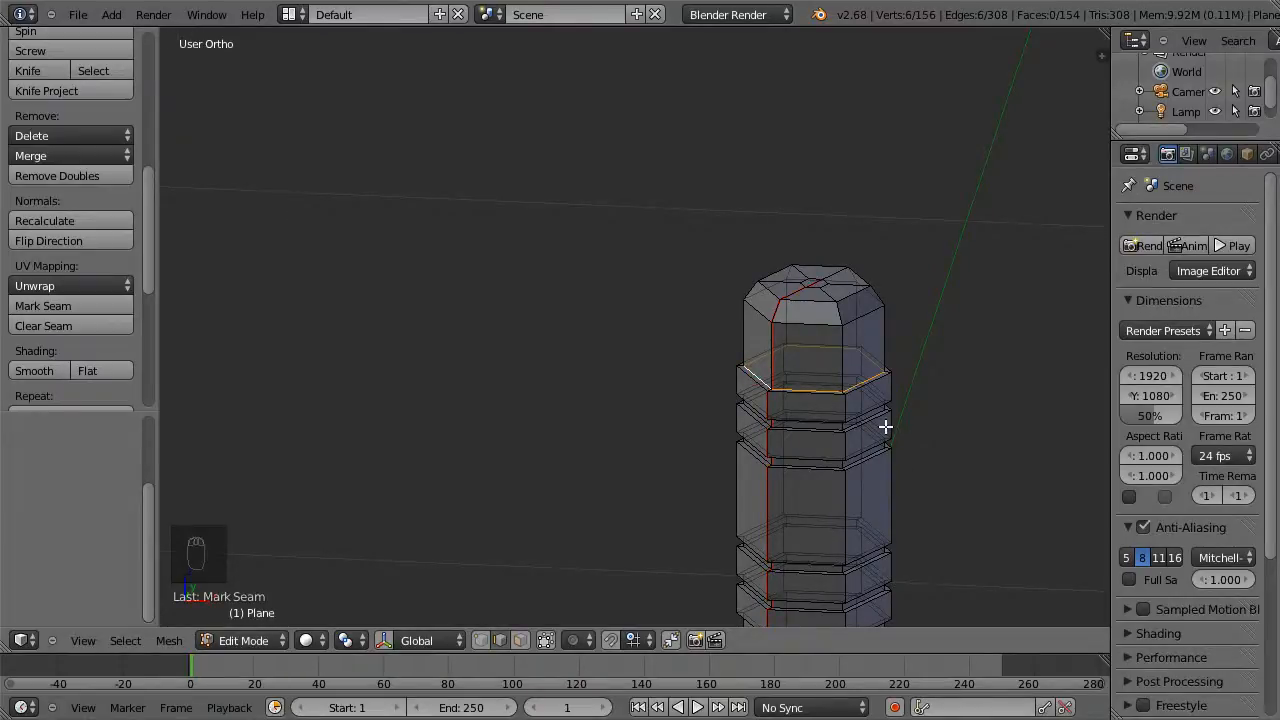
click(92, 306)
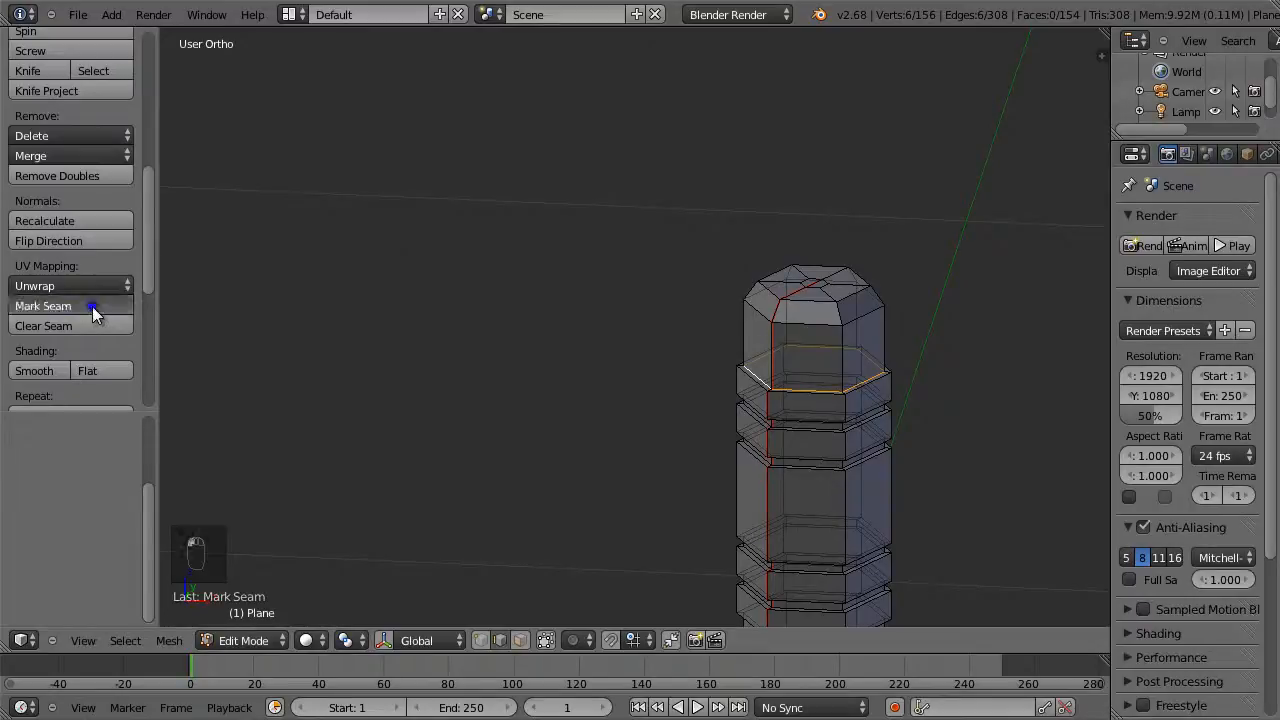
middle_drag(814, 537, 749, 286)
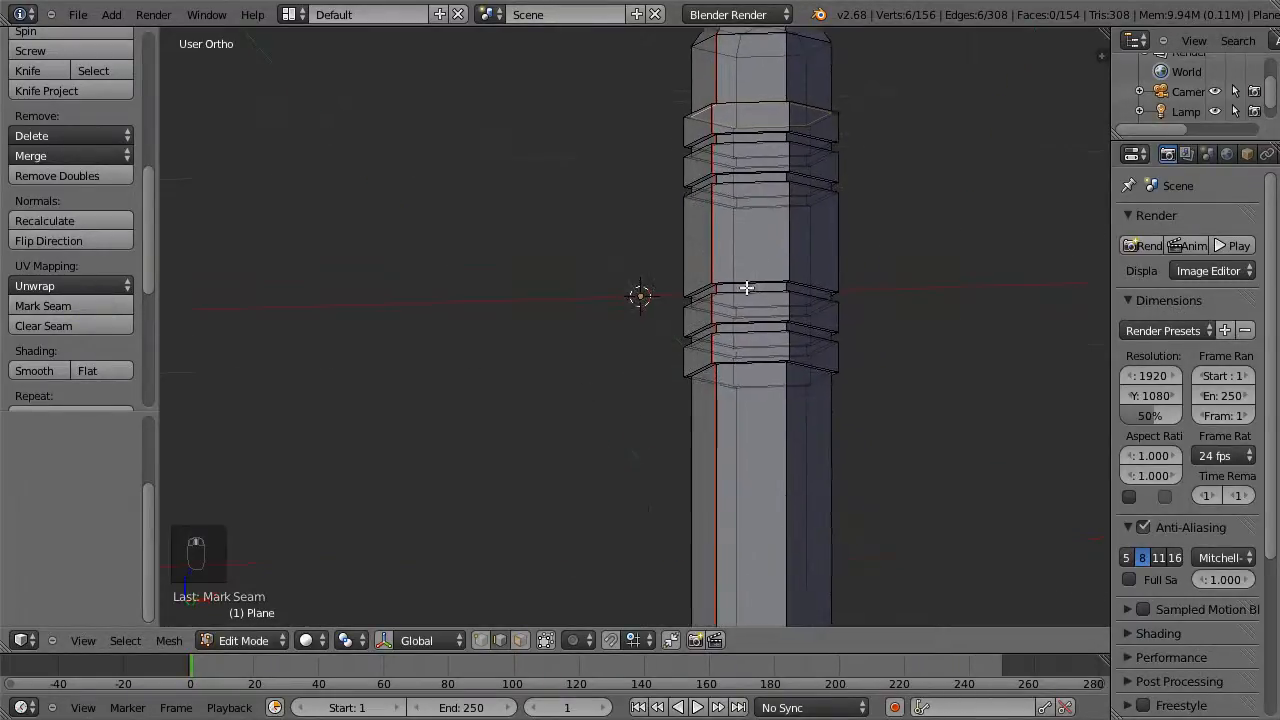
Mark a seam on the edge loop around the pencil where the metal band meets the wooden body
alt+right_click(751, 367)
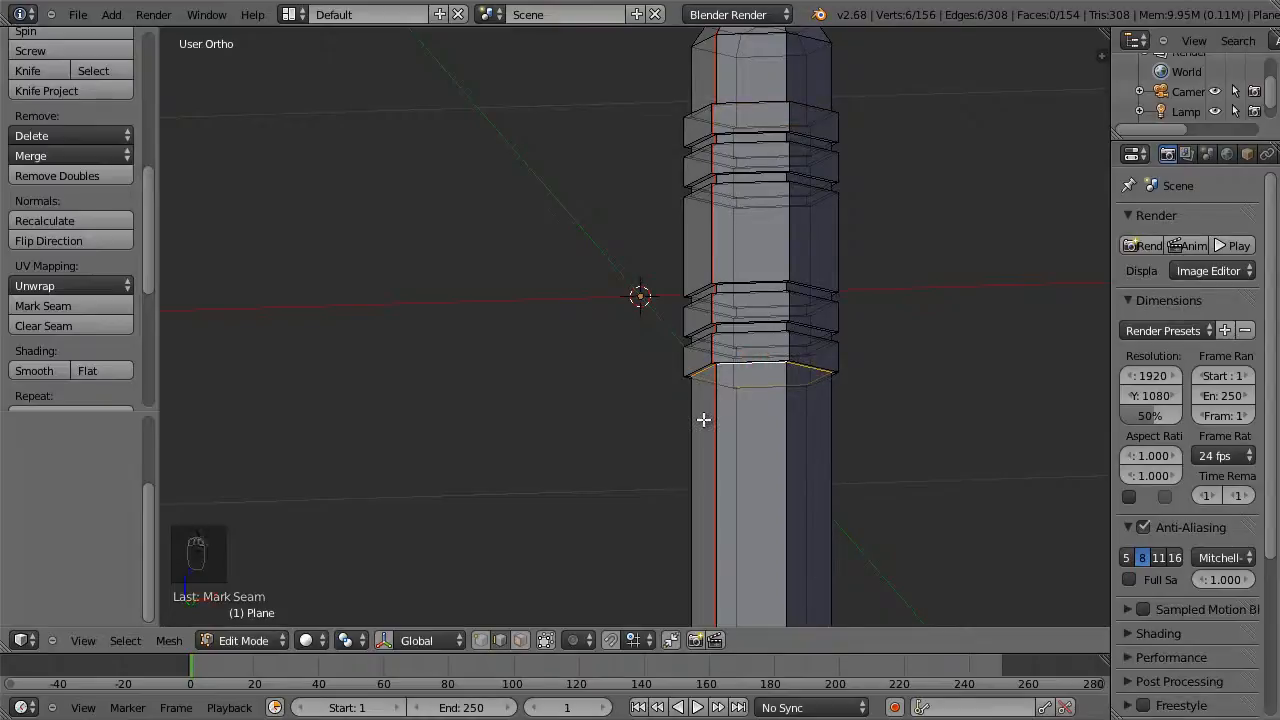
key(ctrl+e)
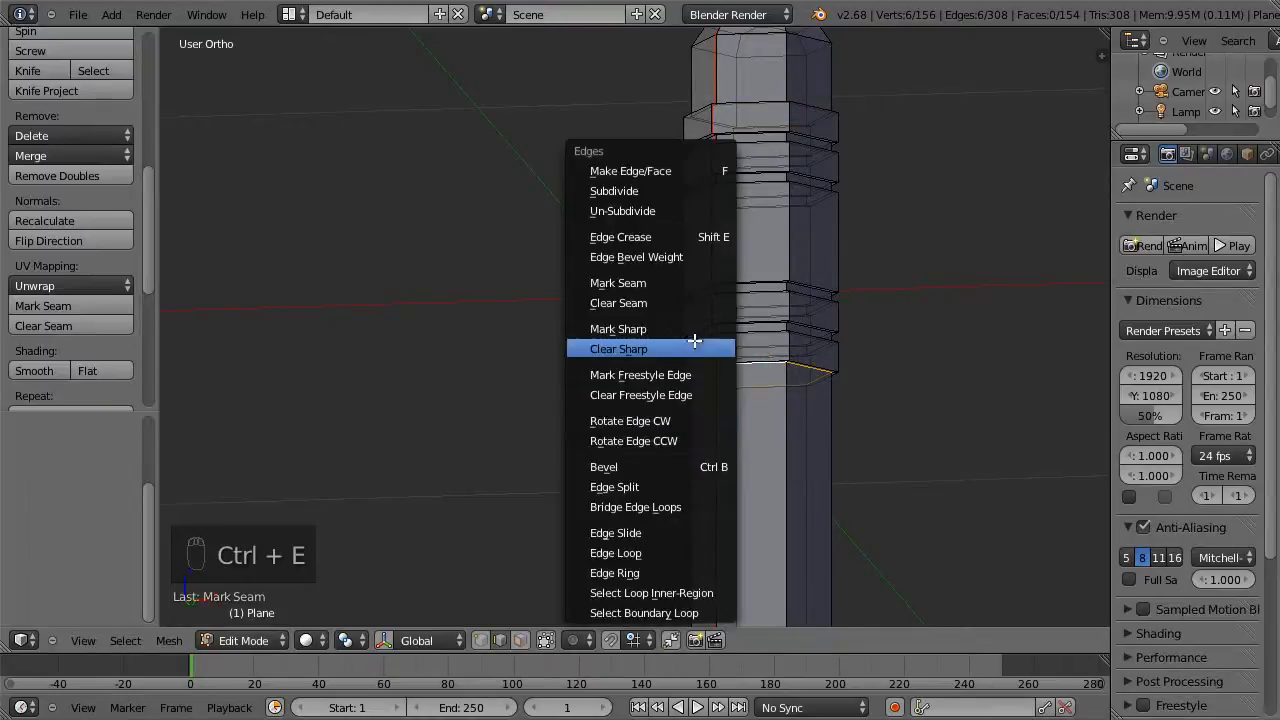
click(686, 282)
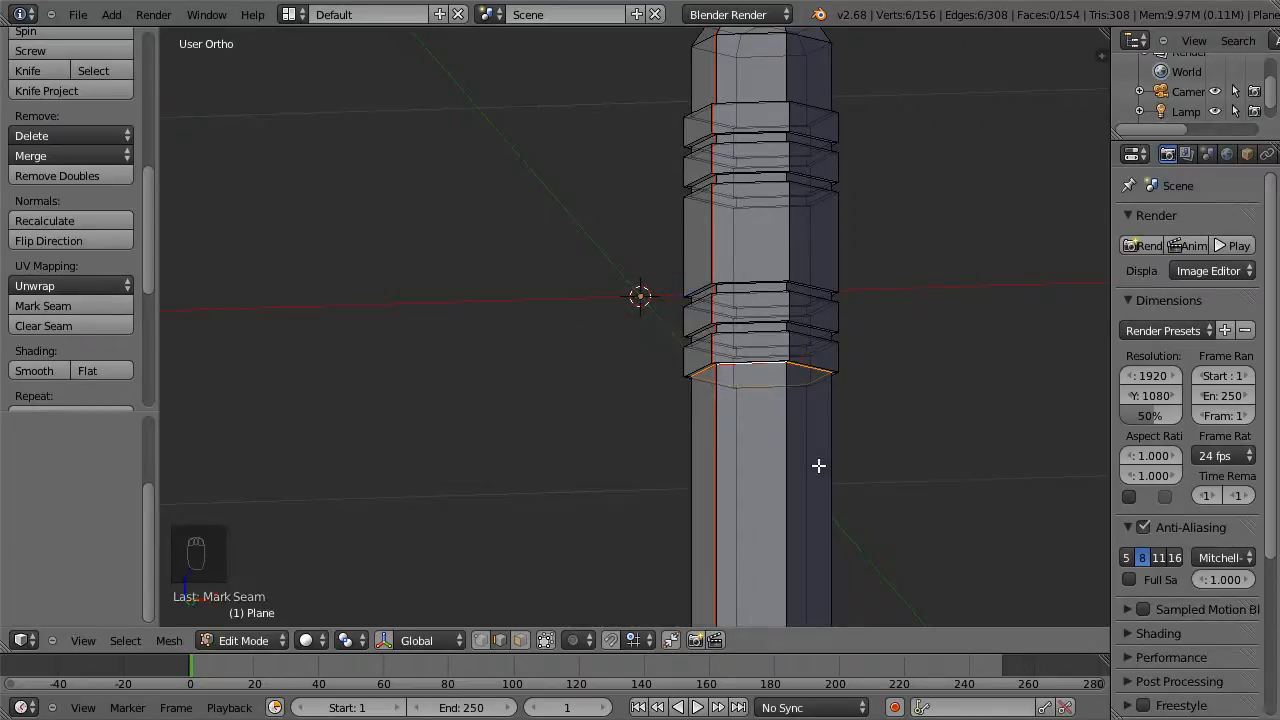
In front view, mark a seam on the edge loop where the pencil's straight body meets the sharpened cone
key(KP_1)
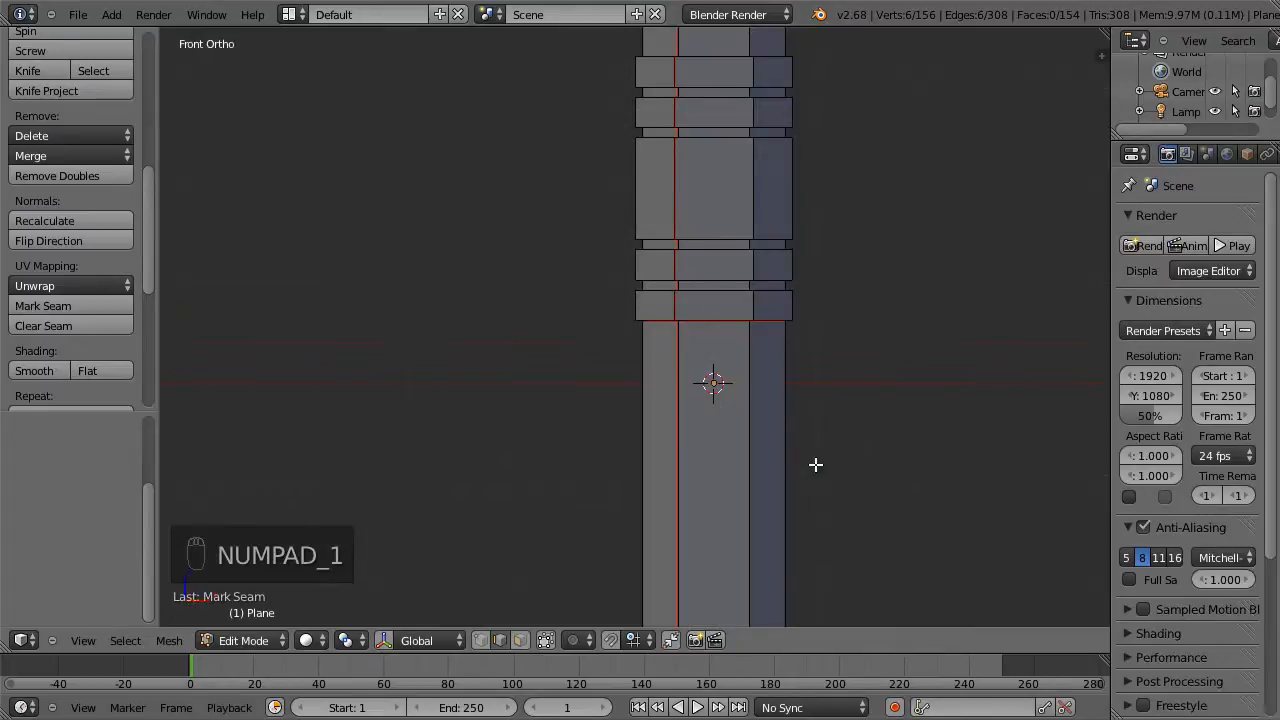
scroll(818, 466, down, 9)
shift+middle_drag(734, 543, 754, 193)
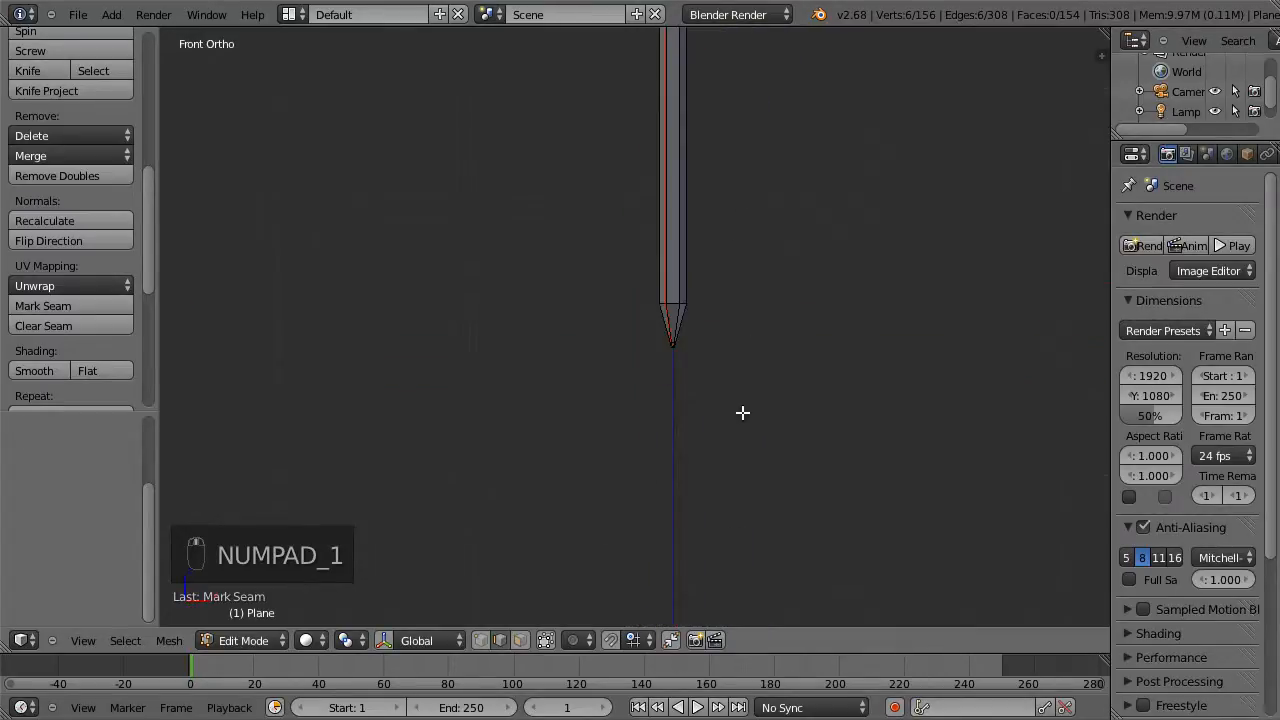
scroll(697, 352, up, 8)
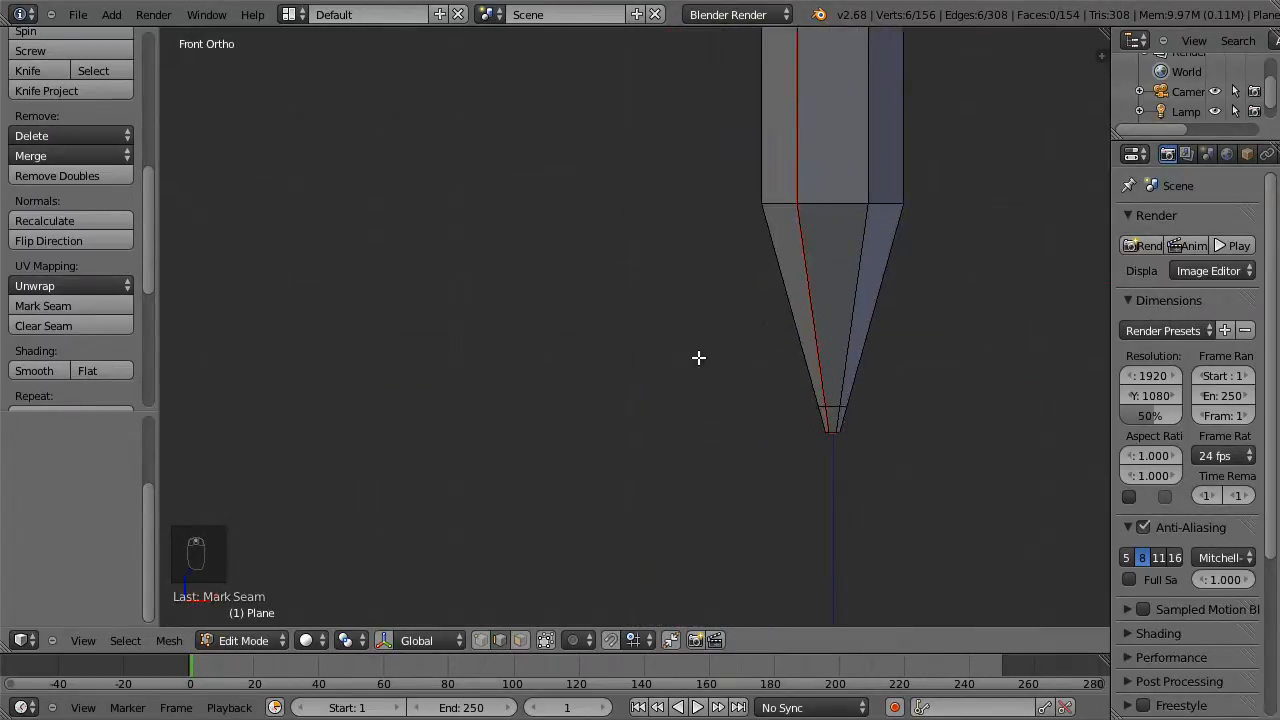
alt+right_click(831, 205)
click(831, 205)
key(ctrl+e)
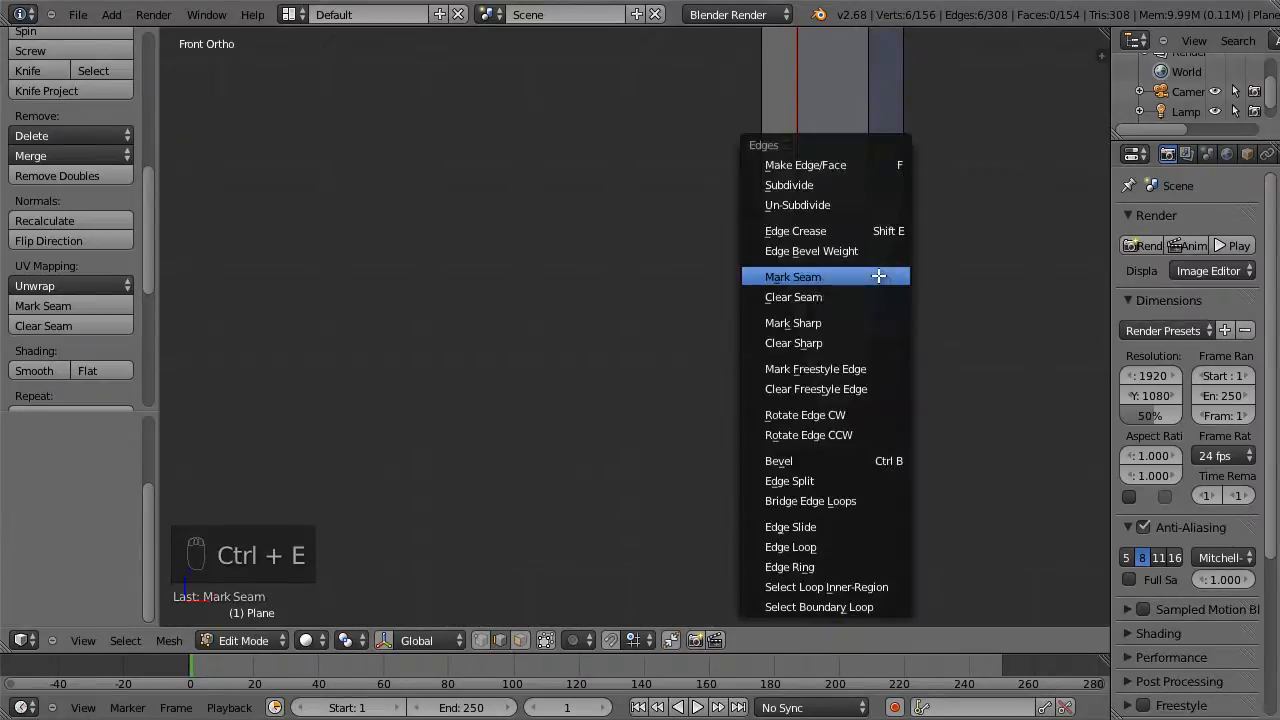
click(760, 277)
Mark a seam on the edge loop where the sharpened cone meets the lead tip
right_click(836, 405)
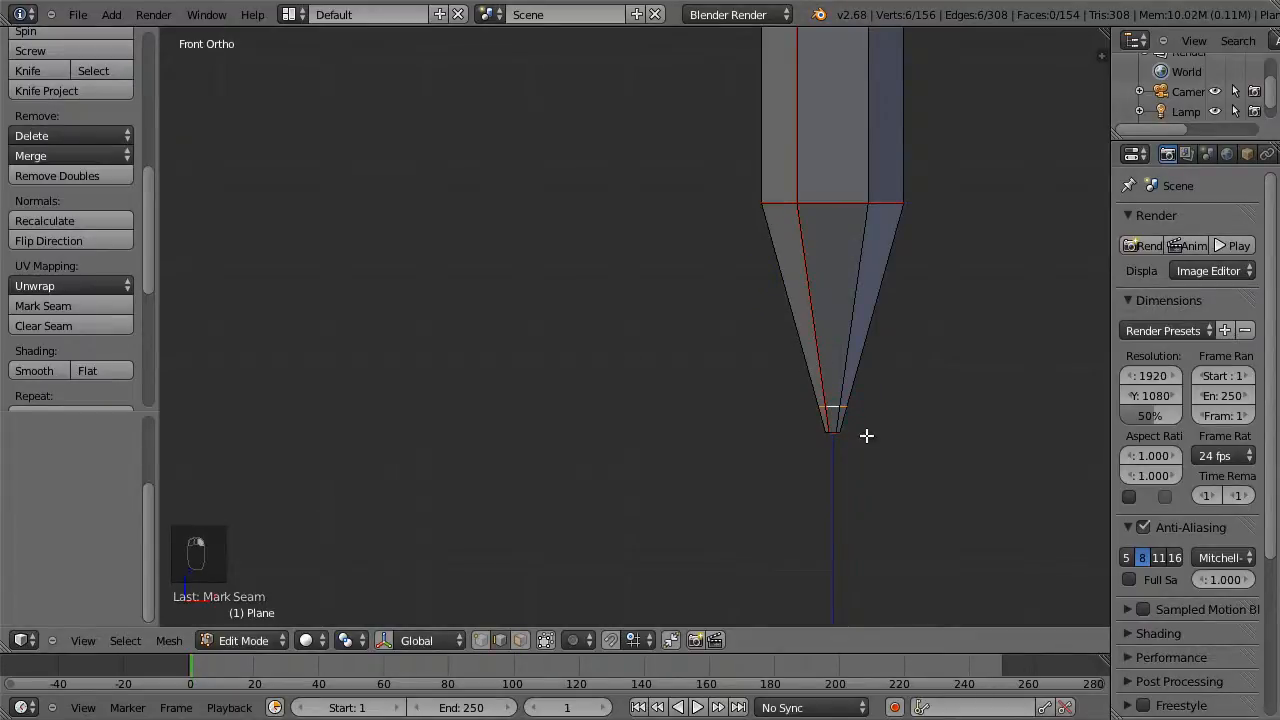
key(ctrl+e)
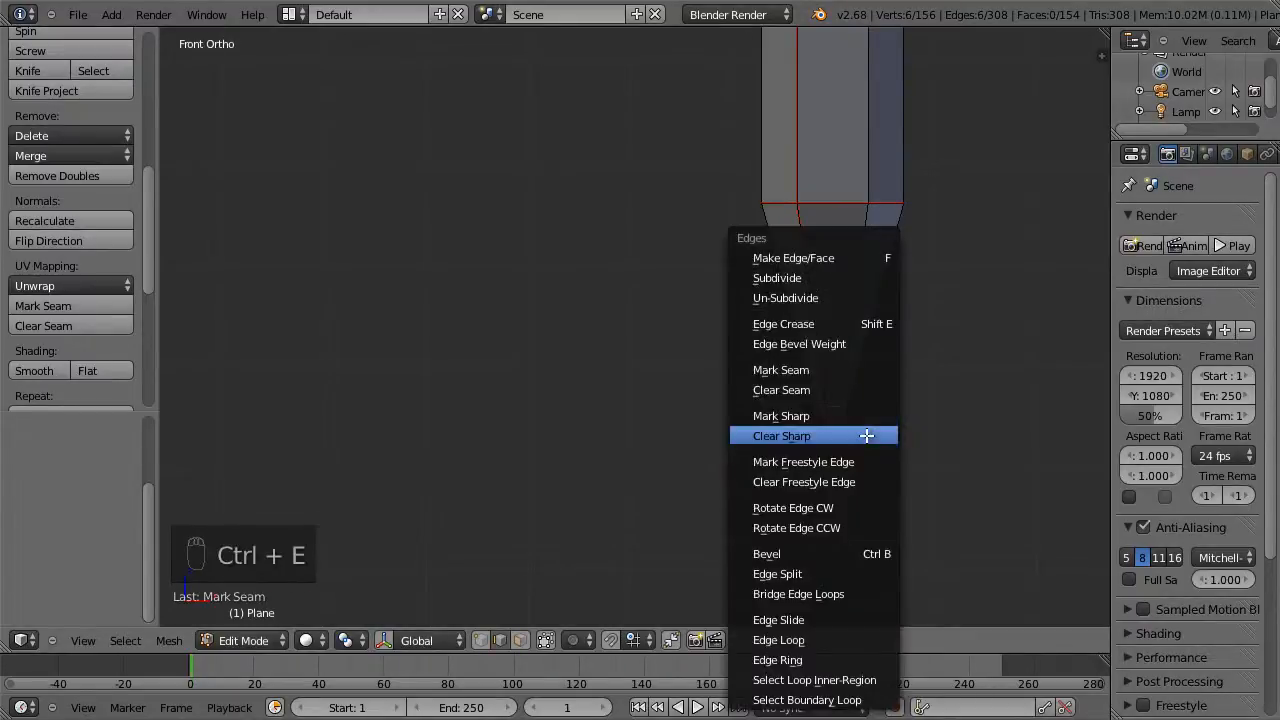
click(859, 370)
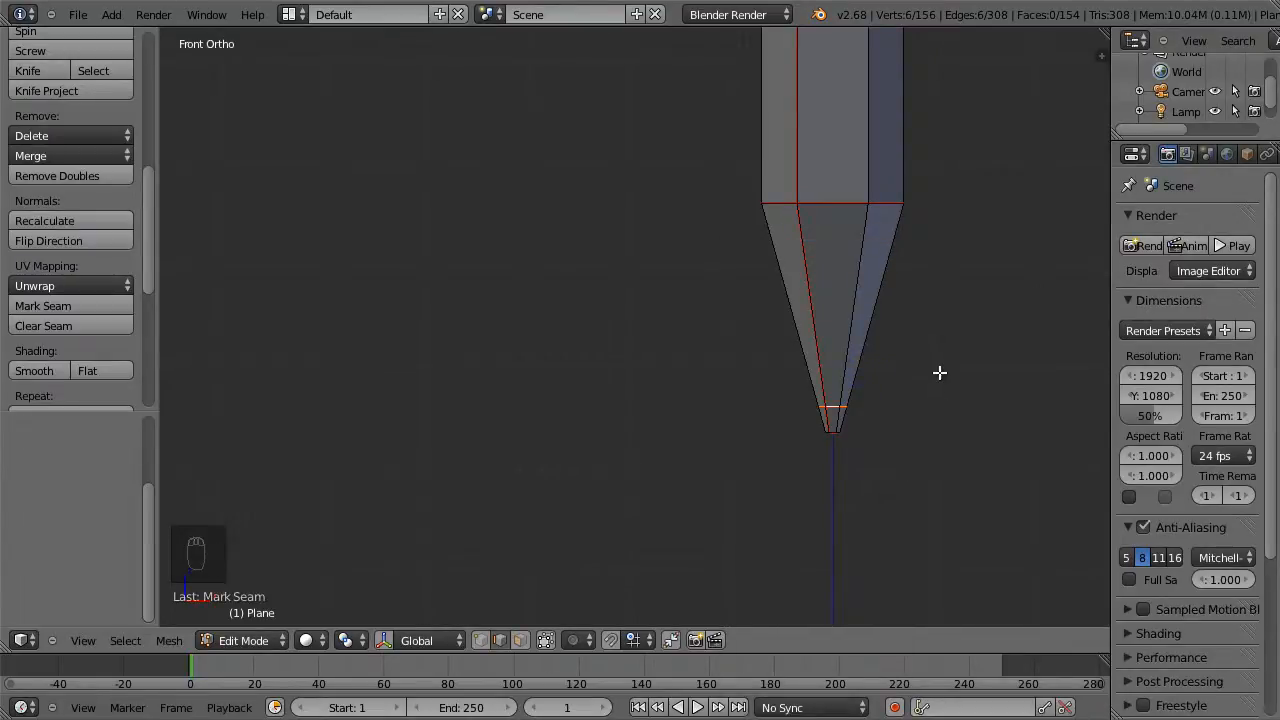
Save the project as a new file named pencil2.blend in the Desktop folder
scroll(937, 357, down, 6)
shift+middle_drag(763, 214, 779, 448)
scroll(779, 448, down, 1)
scroll(784, 438, down, 1)
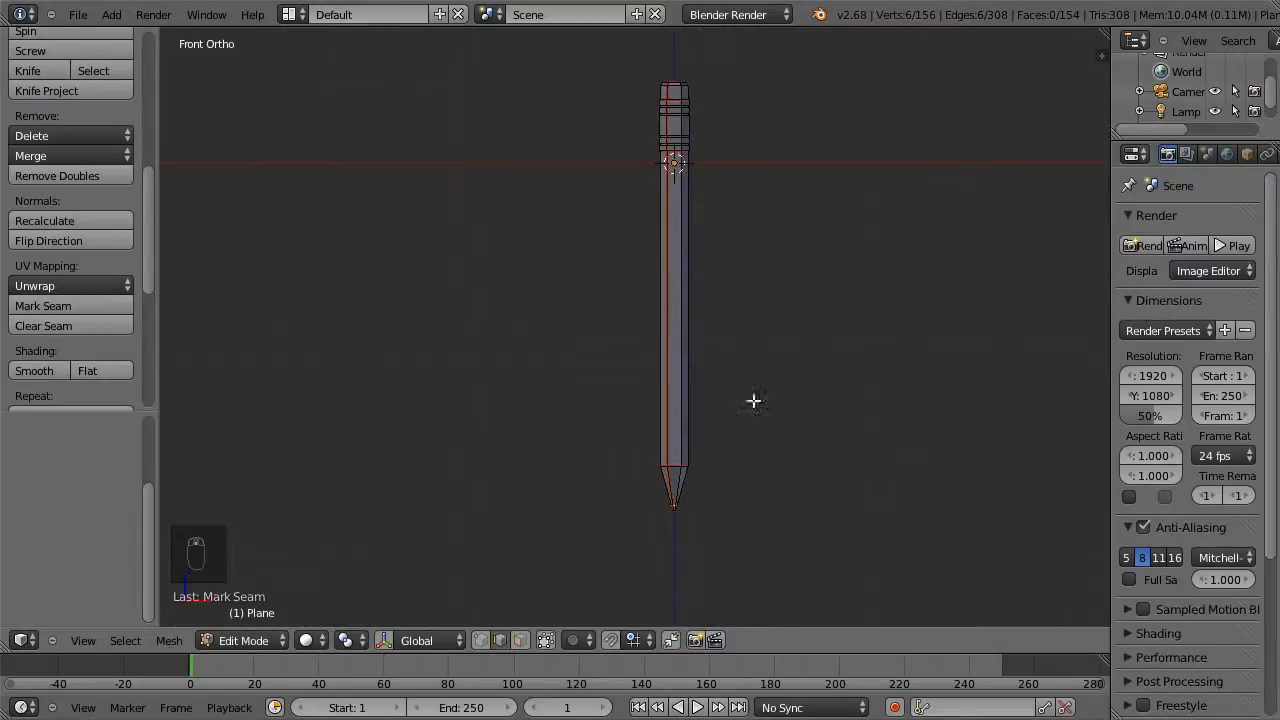
click(80, 15)
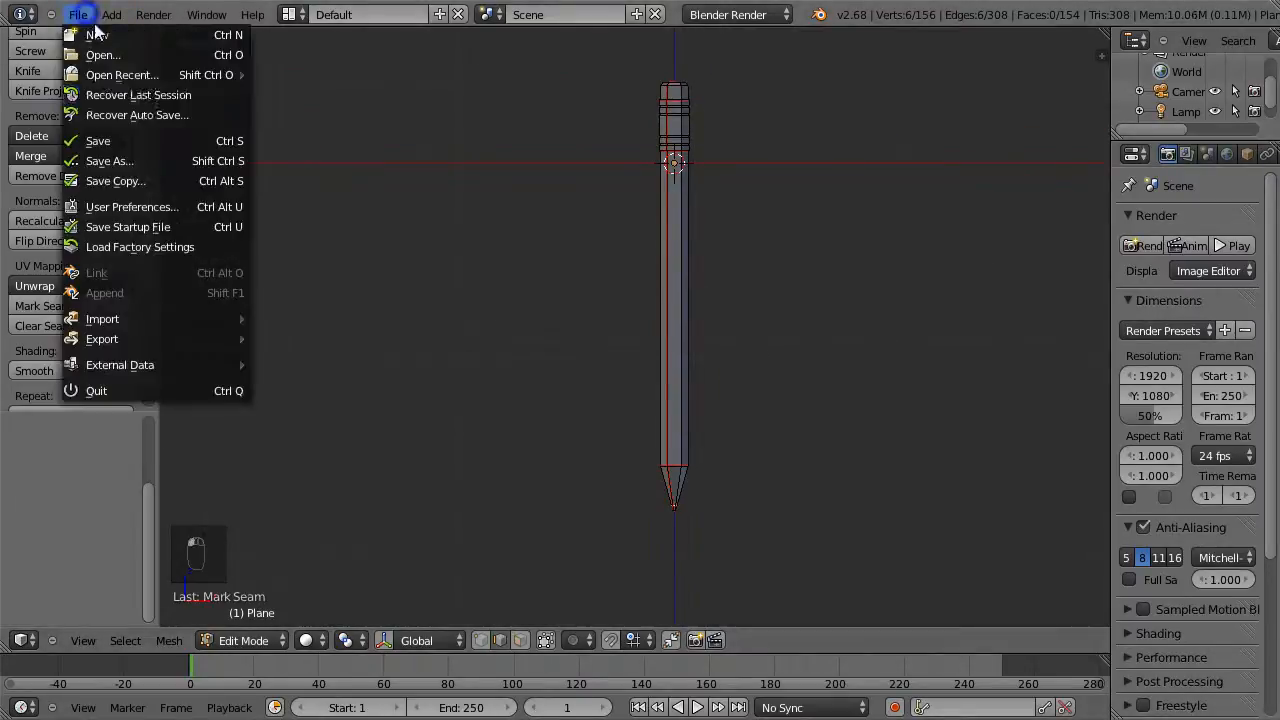
click(147, 160)
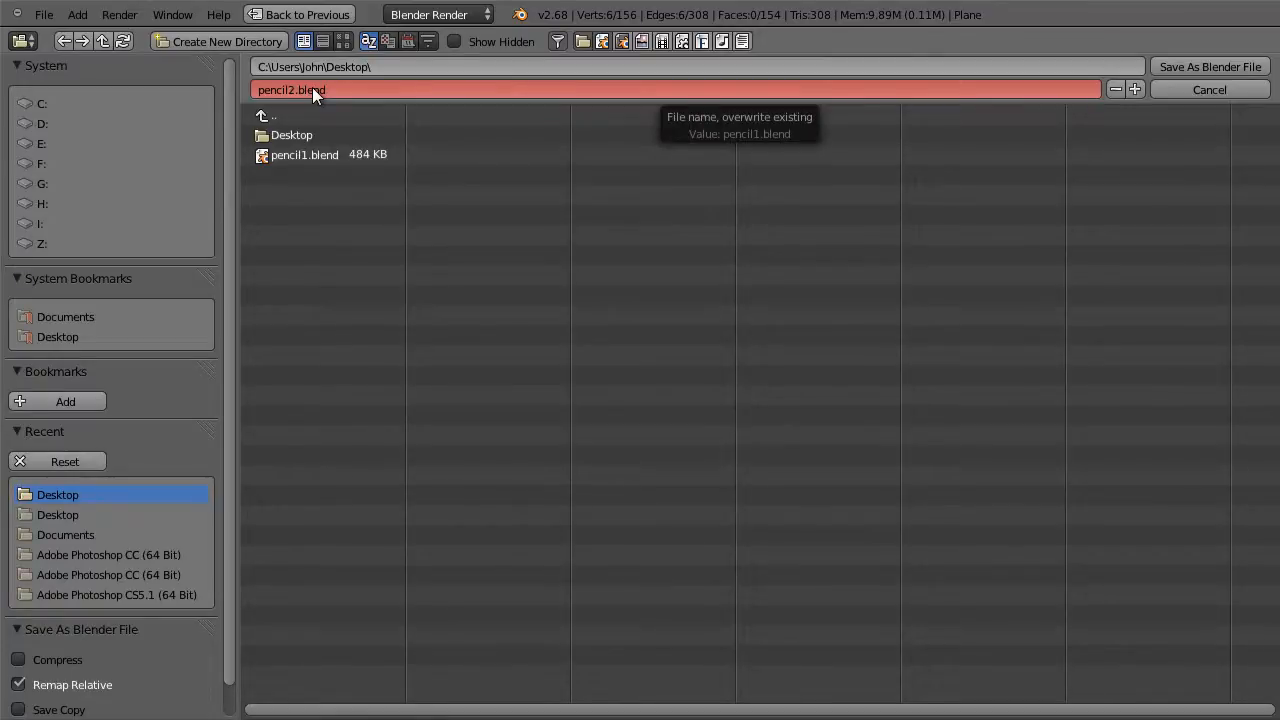
click(1204, 67)
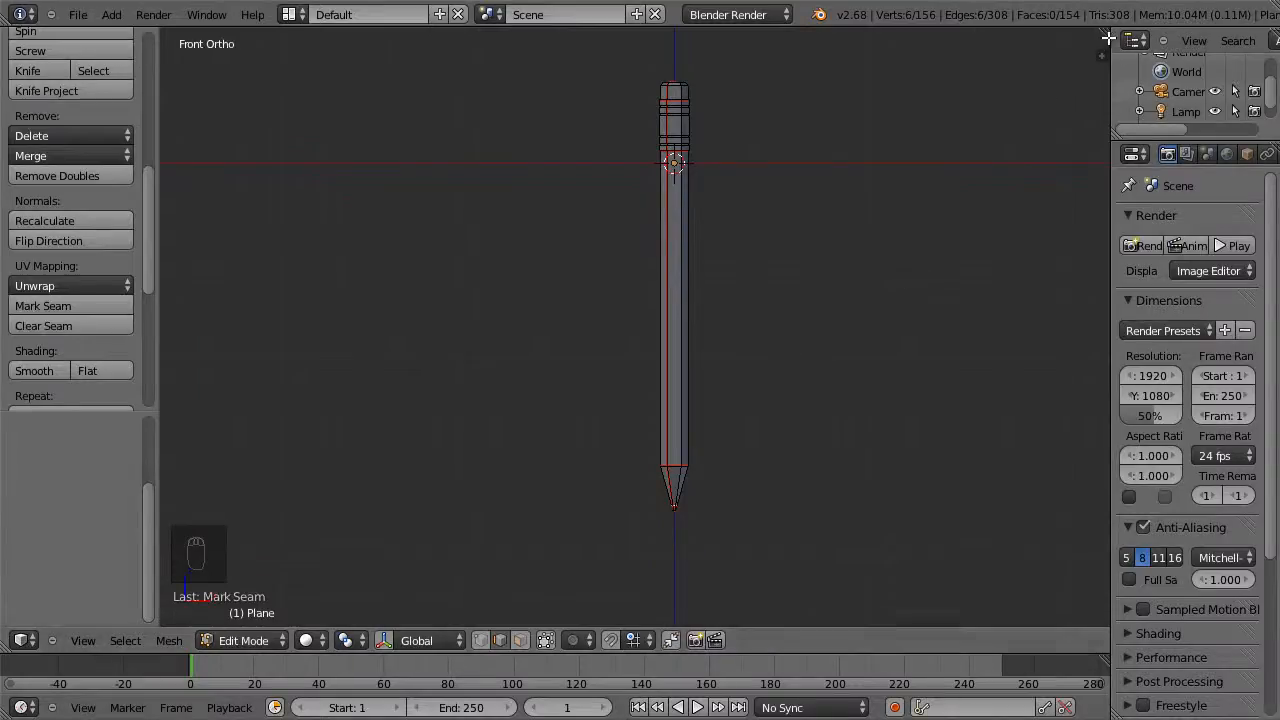
Split the 3D view into two side-by-side areas and turn the left one into a UV/Image Editor
drag(1108, 31, 578, 115)
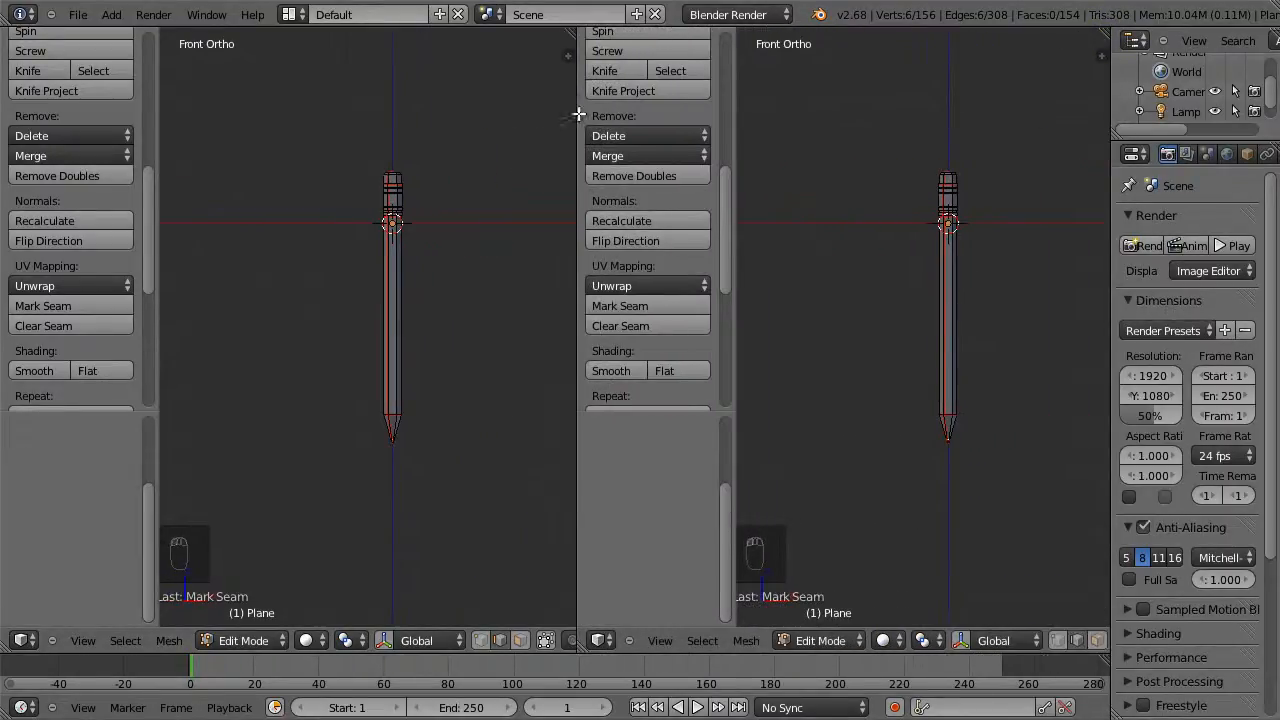
click(23, 640)
click(117, 493)
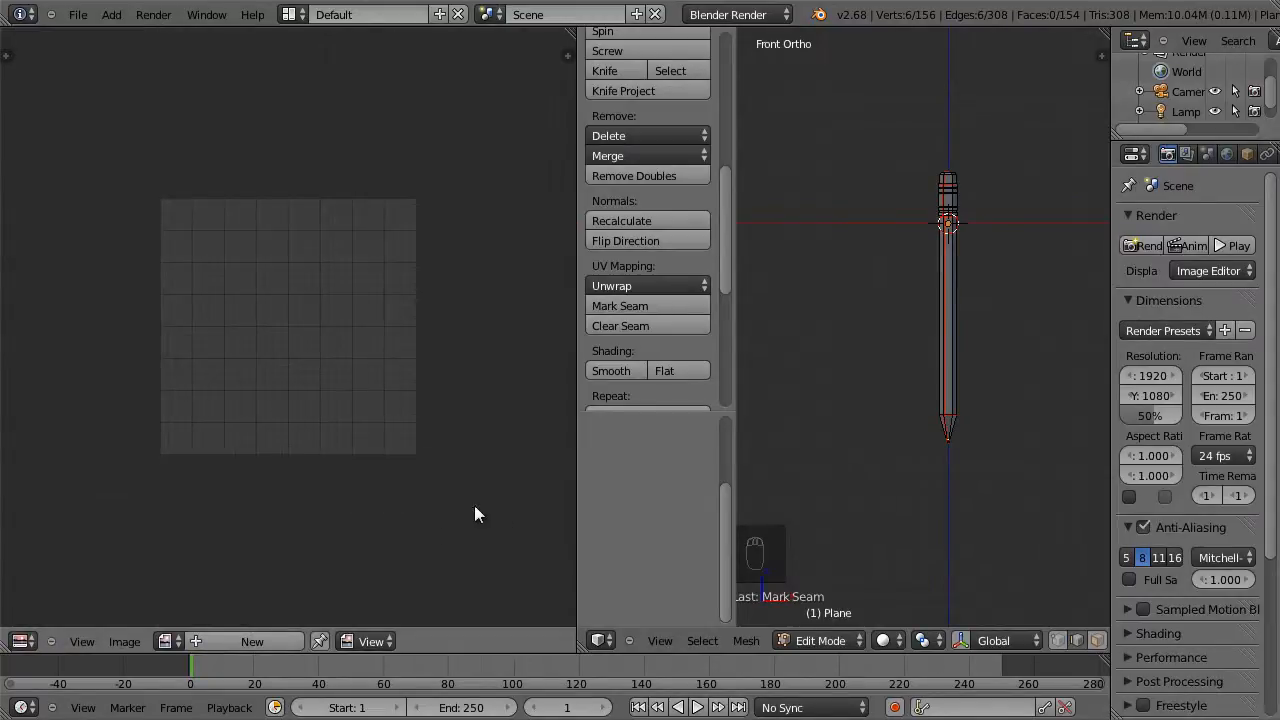
Select the whole pencil mesh and unwrap it along the marked seams
key(a)
key(a)
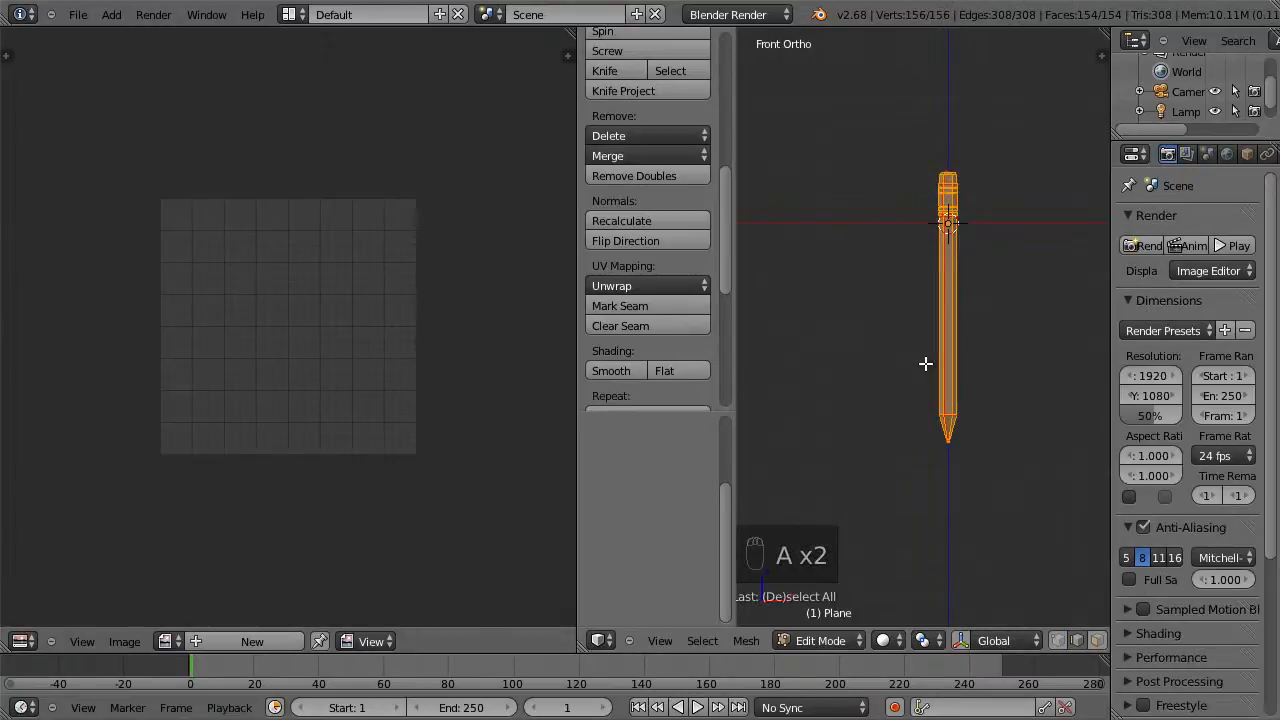
key(u)
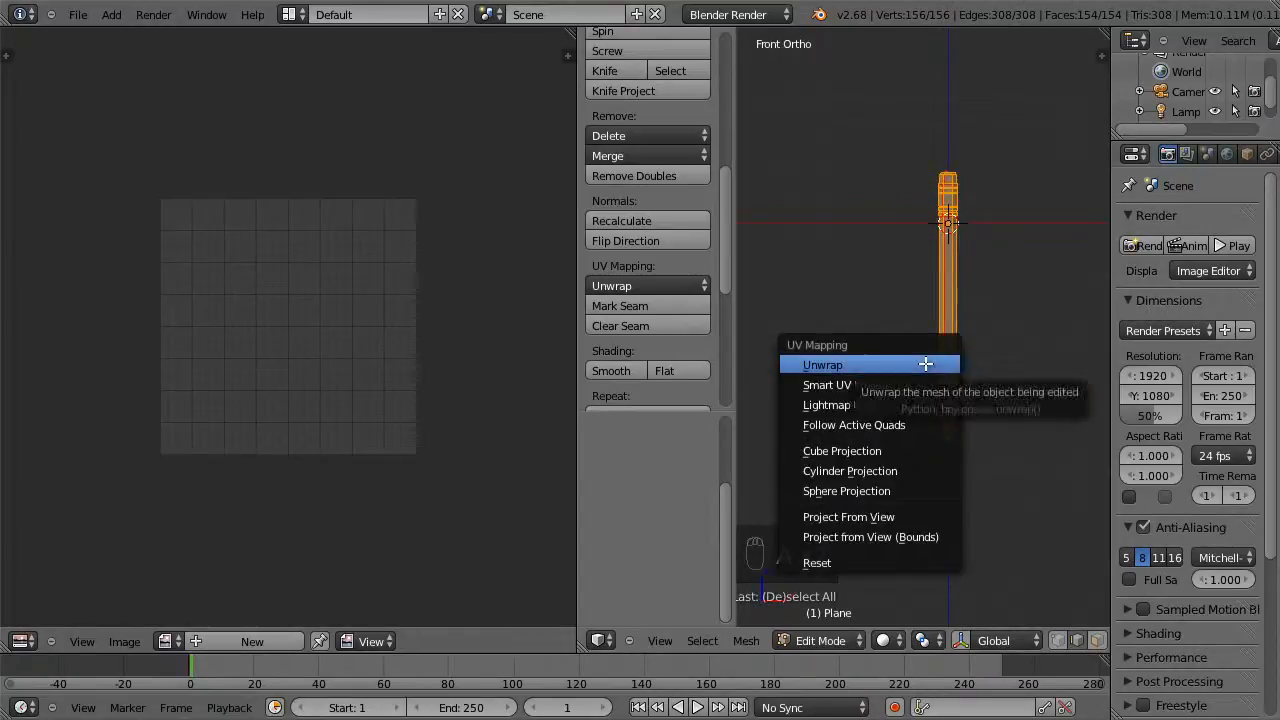
click(925, 364)
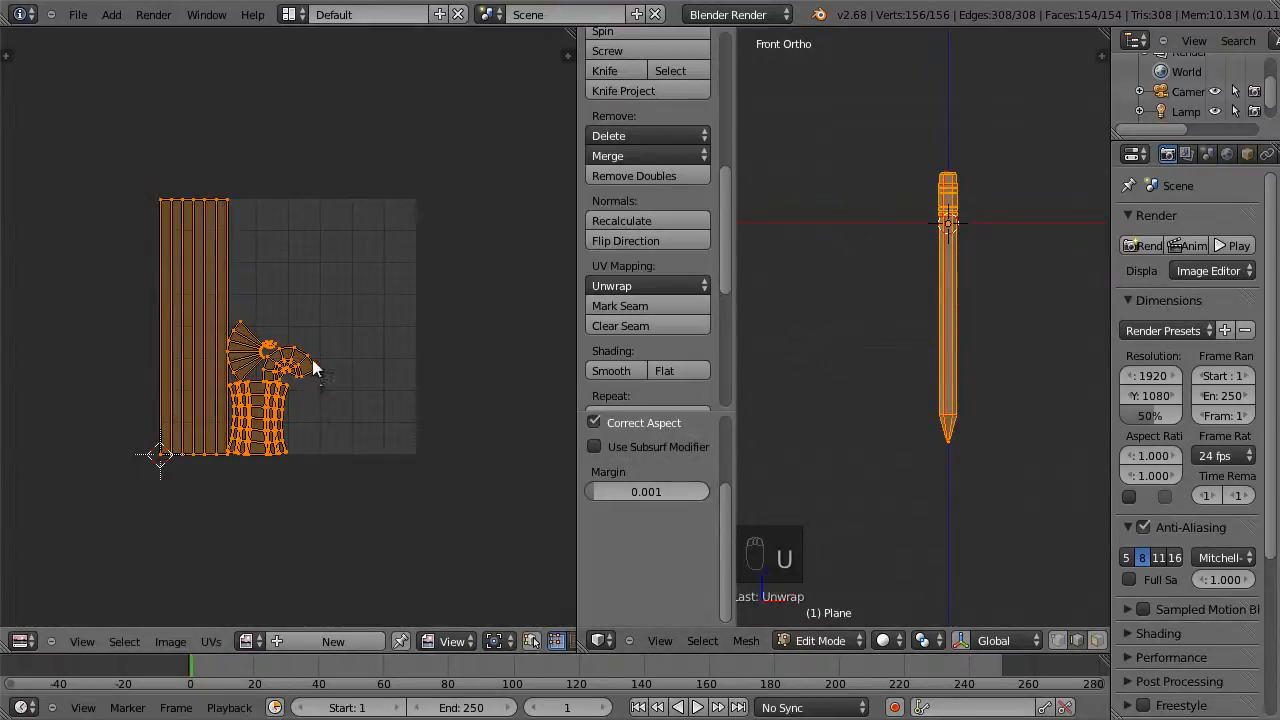
Select only the arch-shaped eraser UV island and move it to the upper-right corner of the UV square
scroll(349, 418, up, 3)
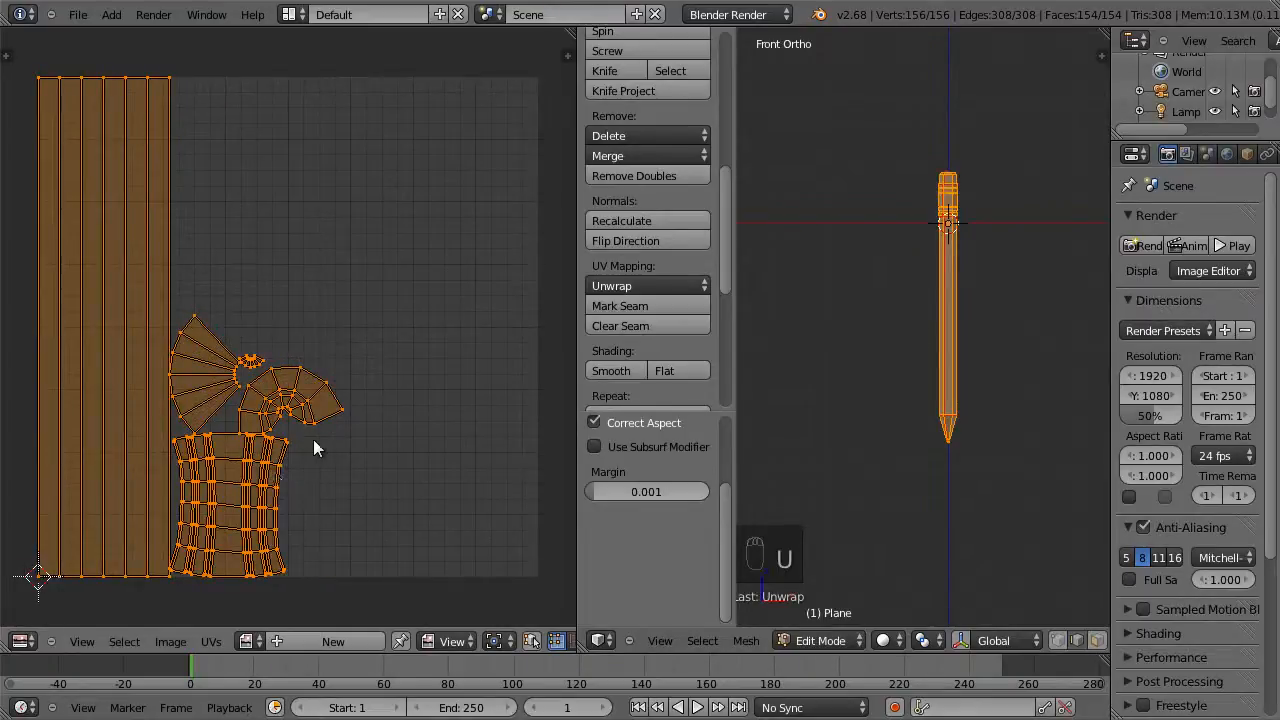
key(a)
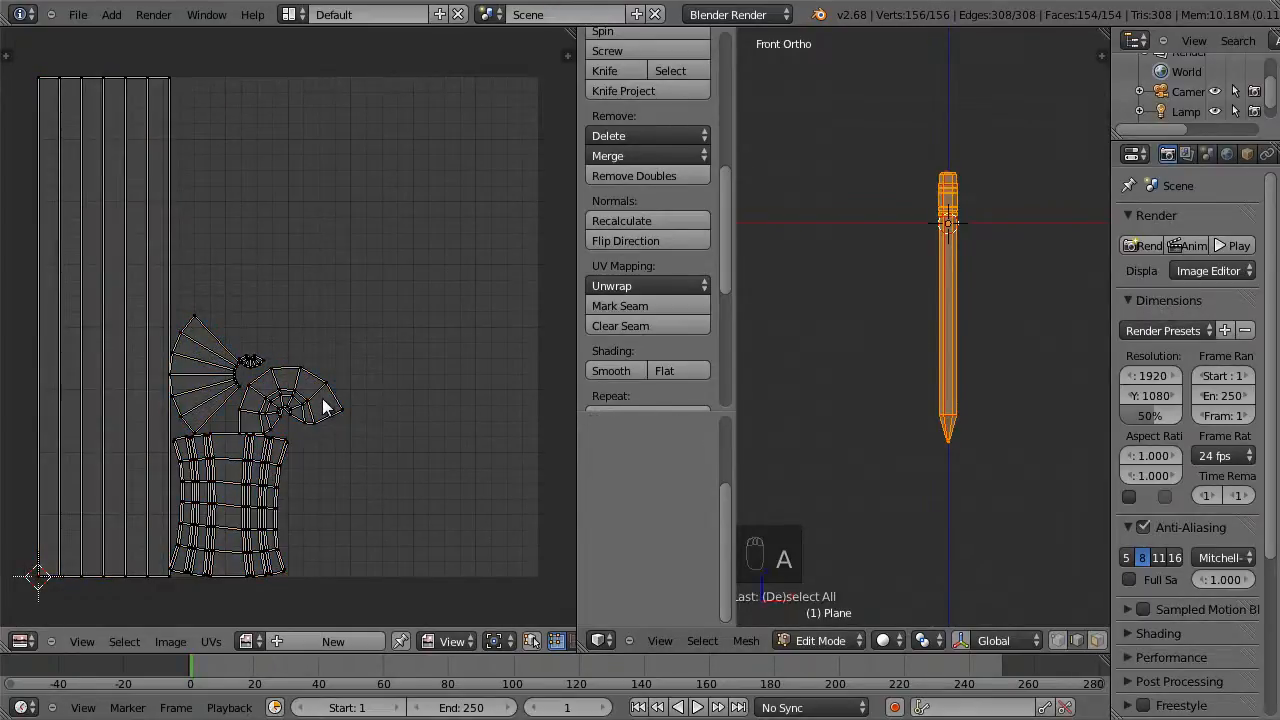
key(l)
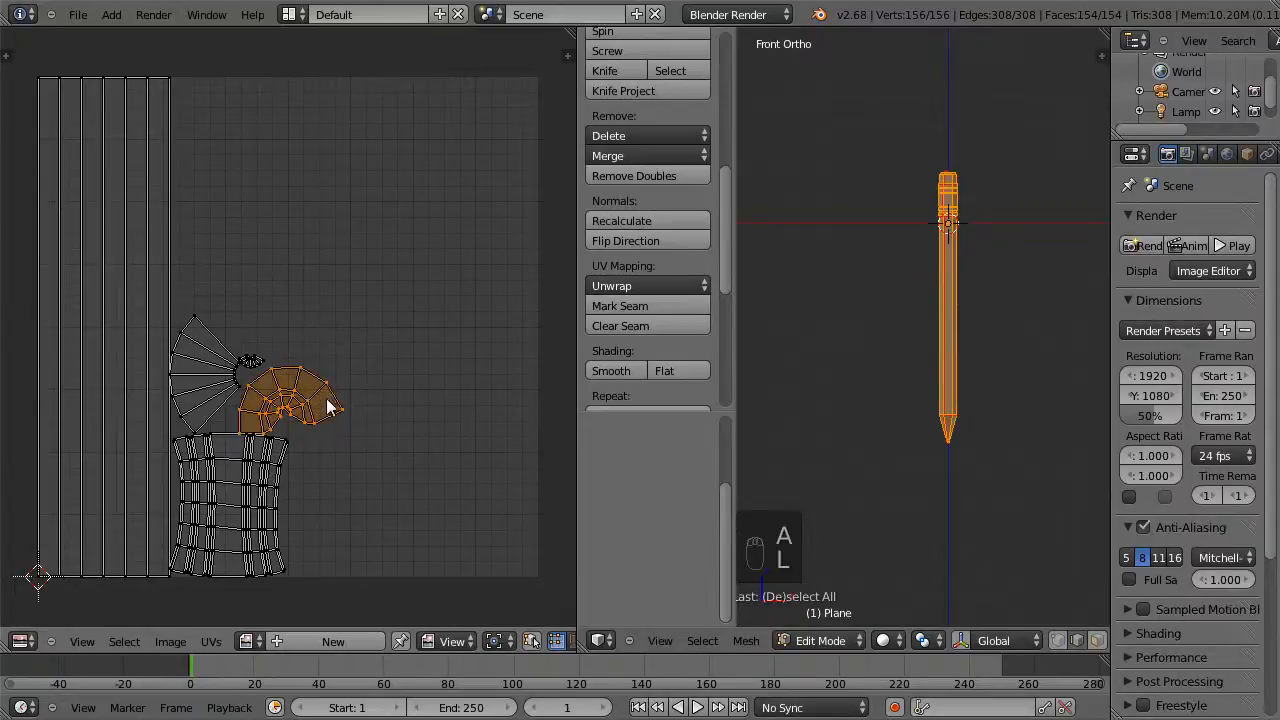
key(g)
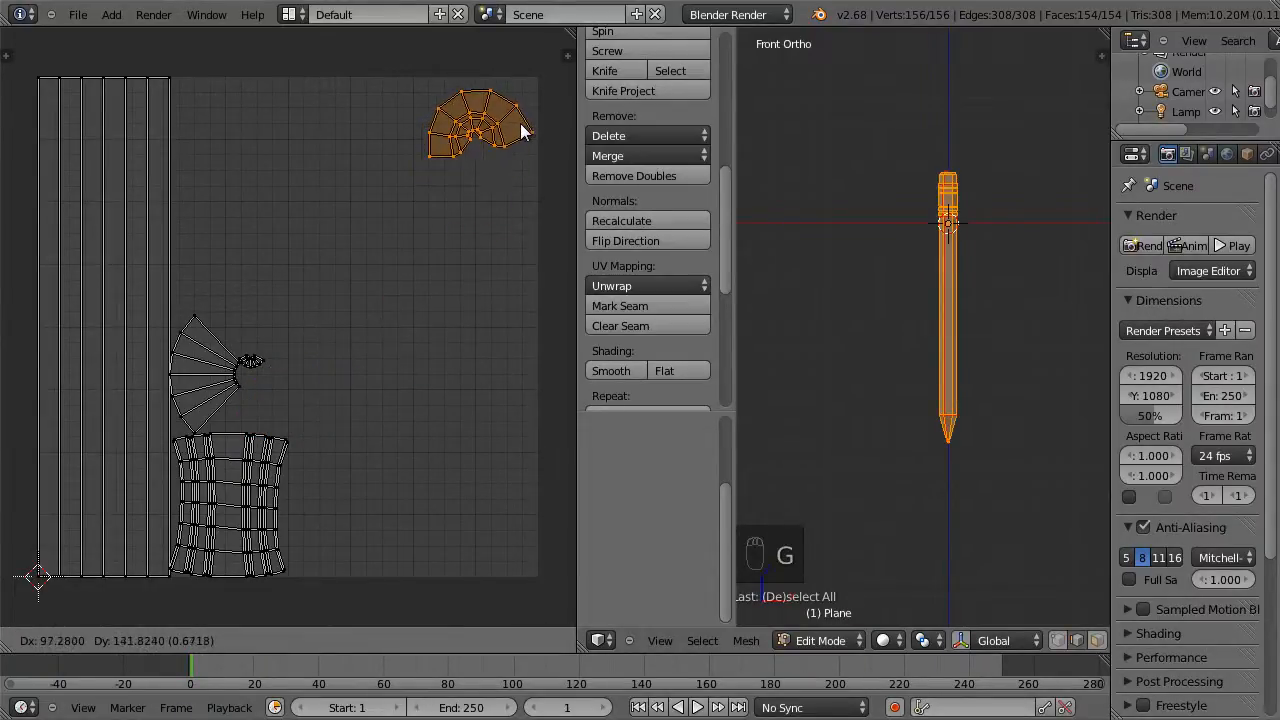
click(521, 133)
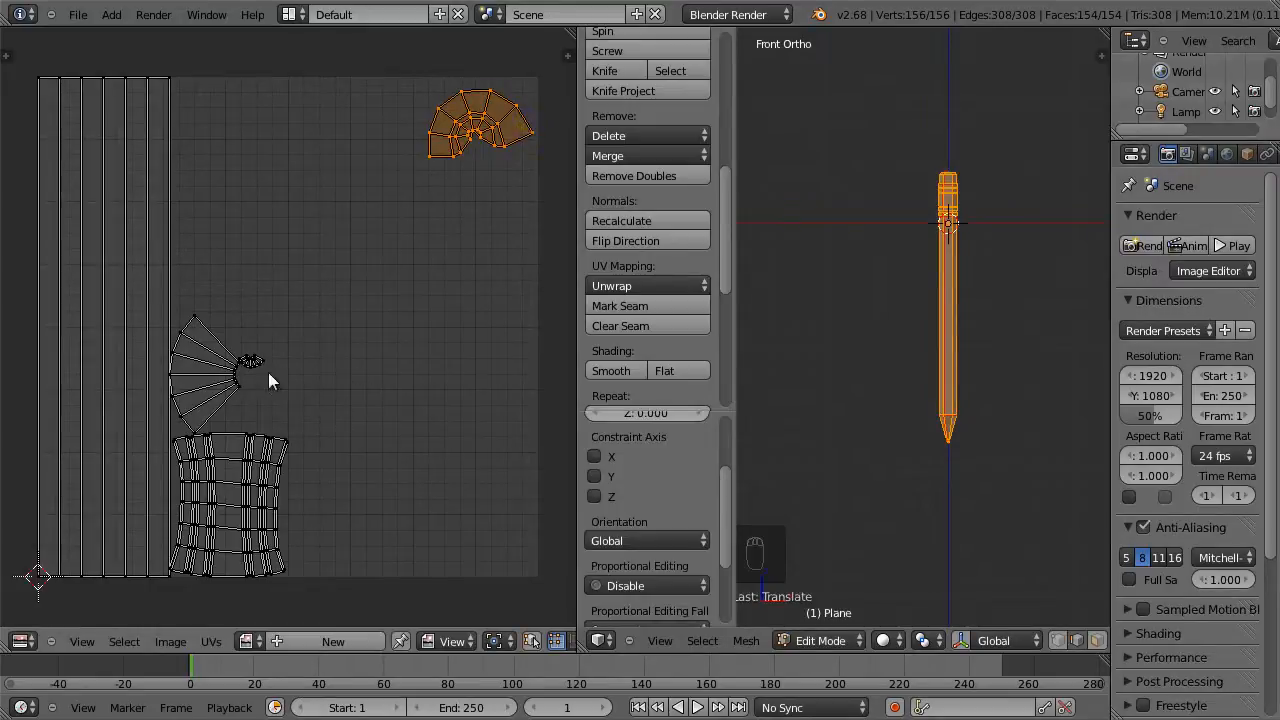
Move the tiny lead-tip UV island to the top of the UV square, just left of the eraser island
key(a)
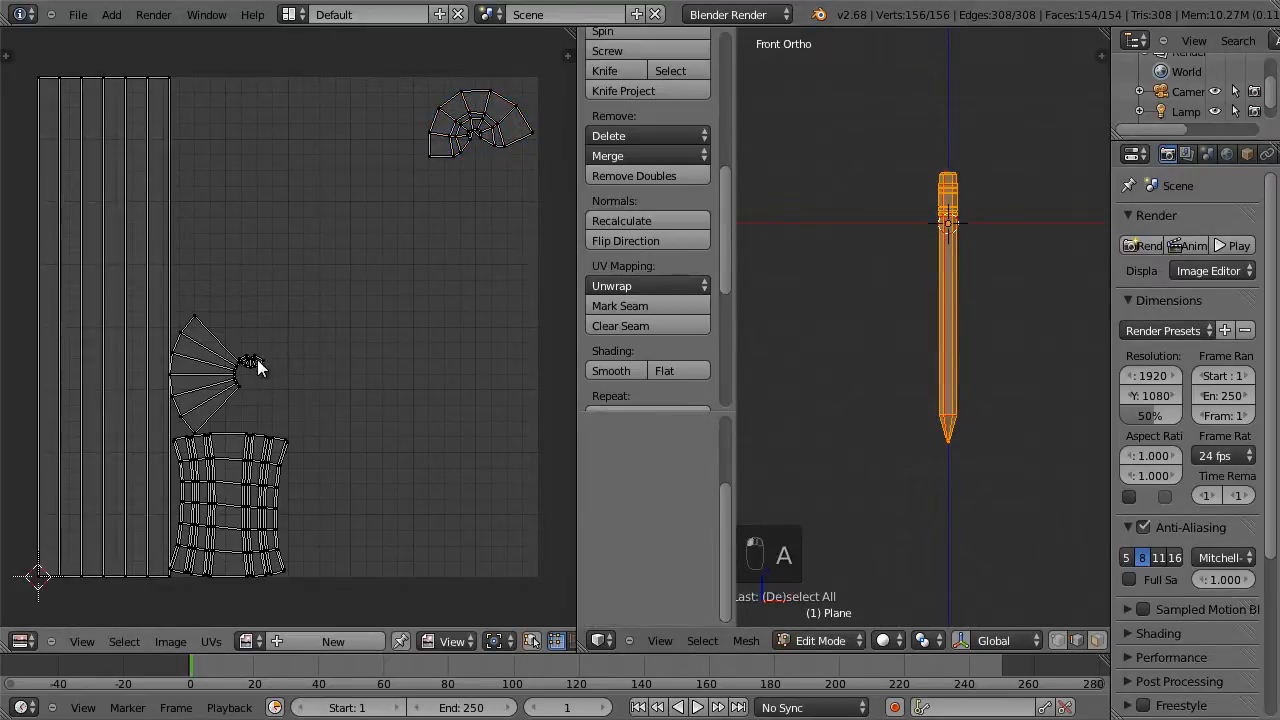
key(l)
key(g)
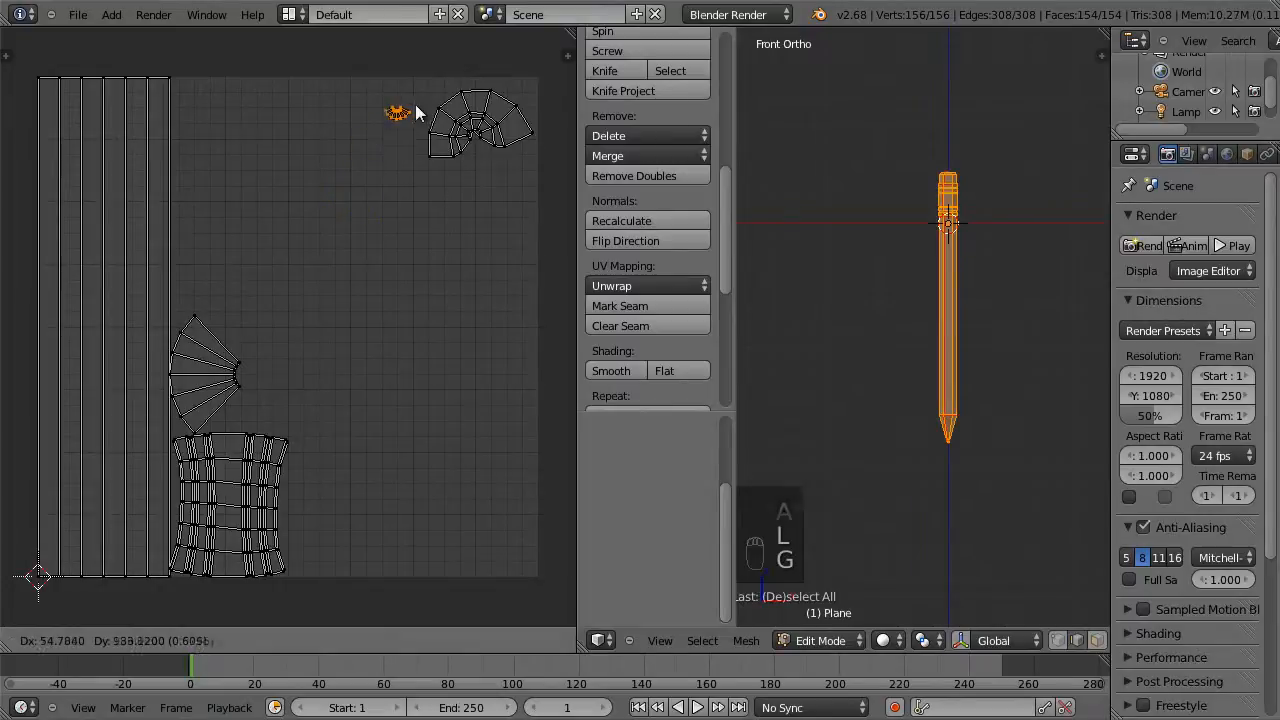
click(438, 88)
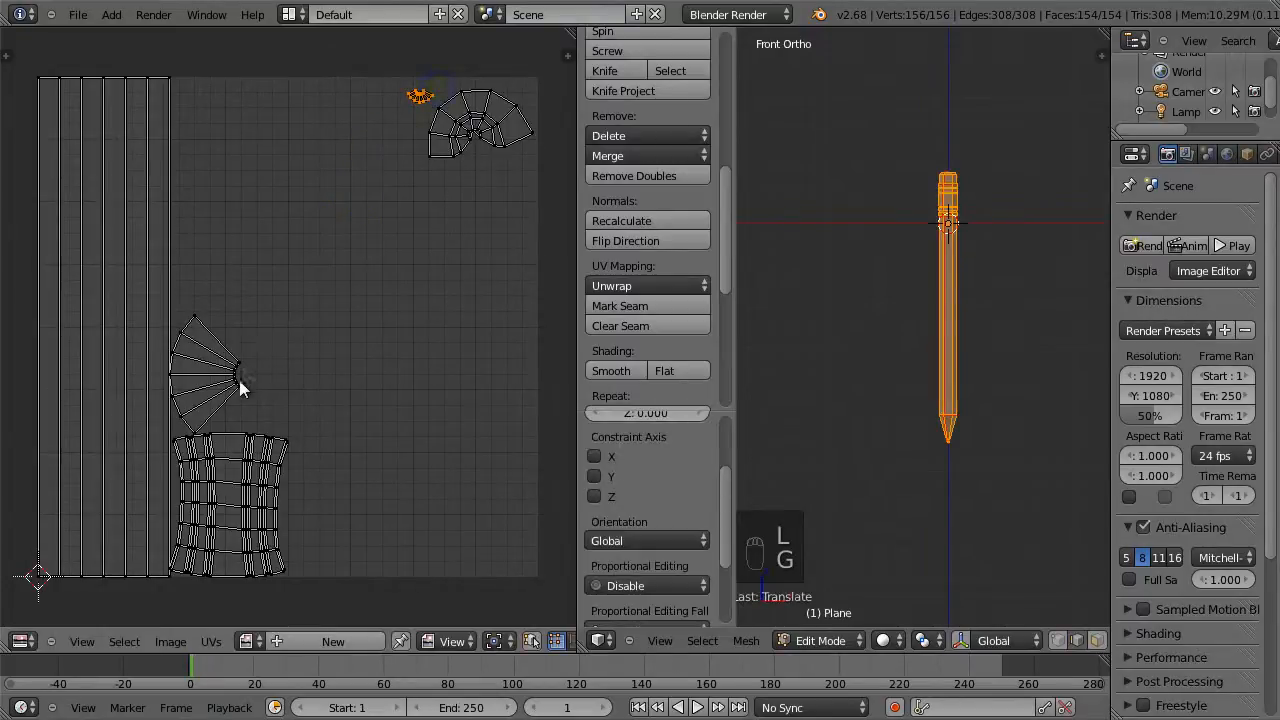
Move the fan-shaped cone UV island to the top of the UV square, left of the lead-tip island
key(a)
key(l)
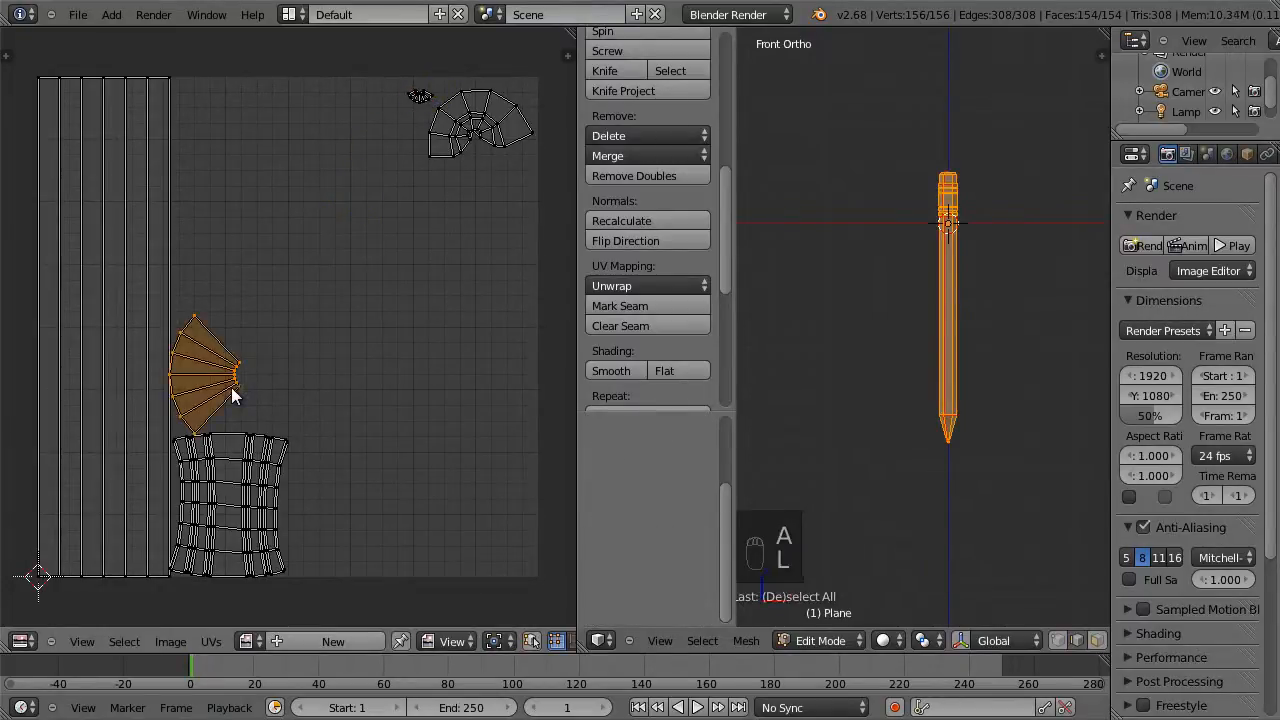
key(g)
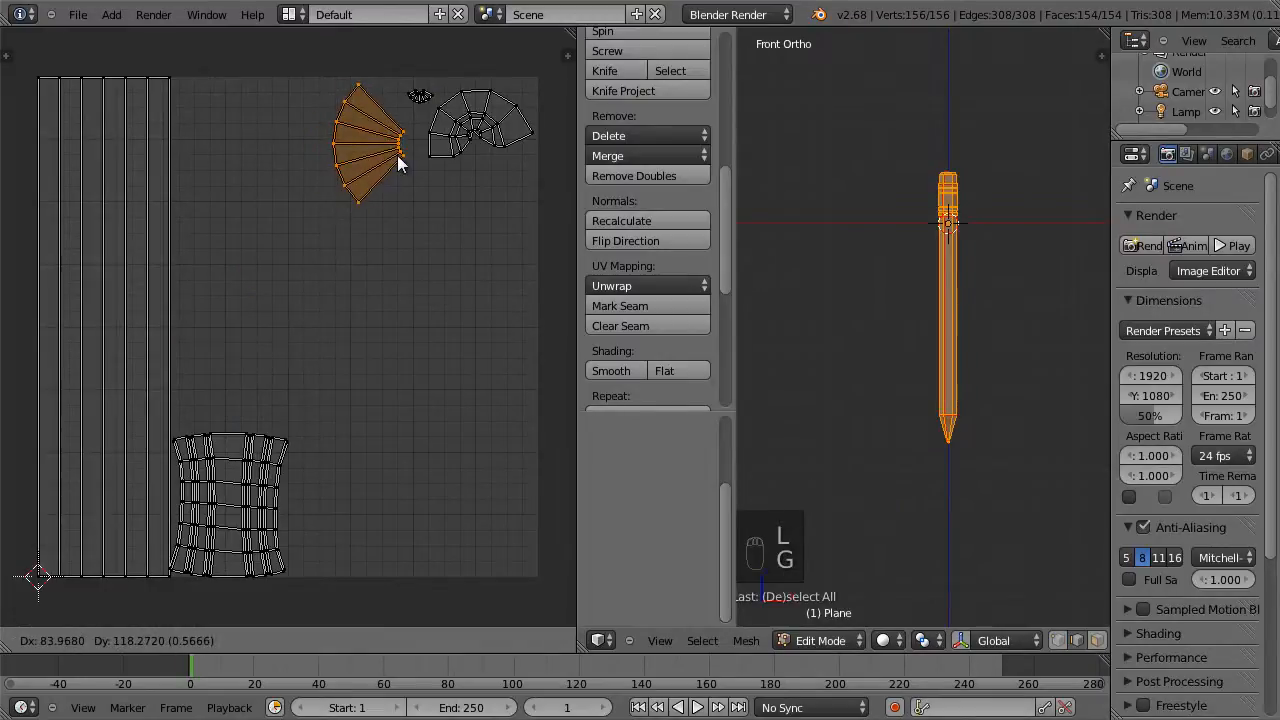
click(395, 161)
Move the metal band's UV island into the empty lower-right area of the UV square and enlarge it about 1.98 times
key(a)
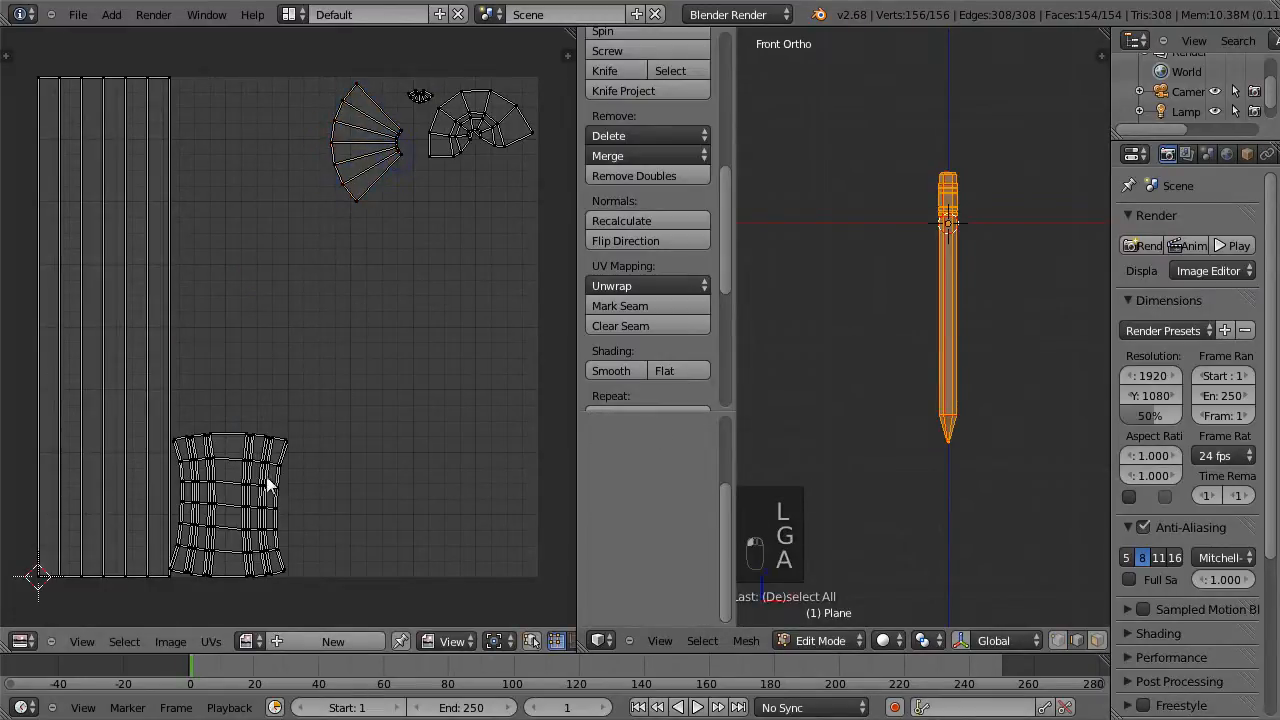
key(l)
key(g)
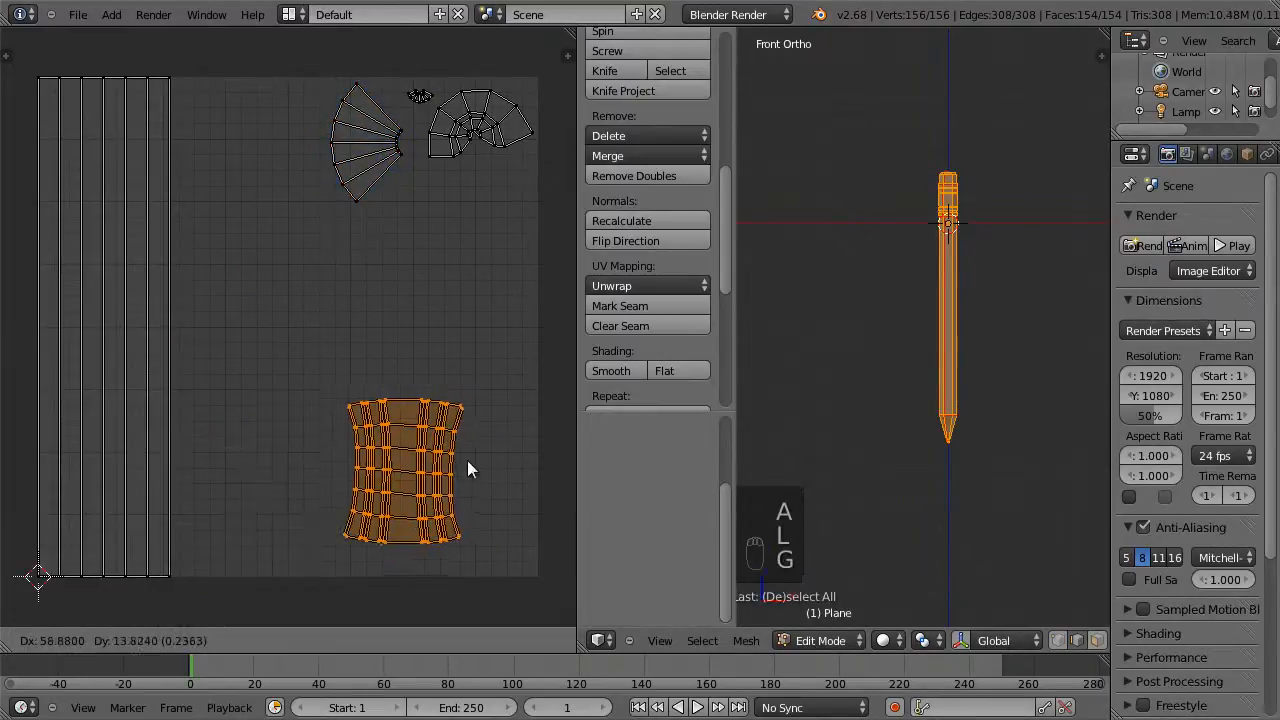
click(414, 371)
key(s)
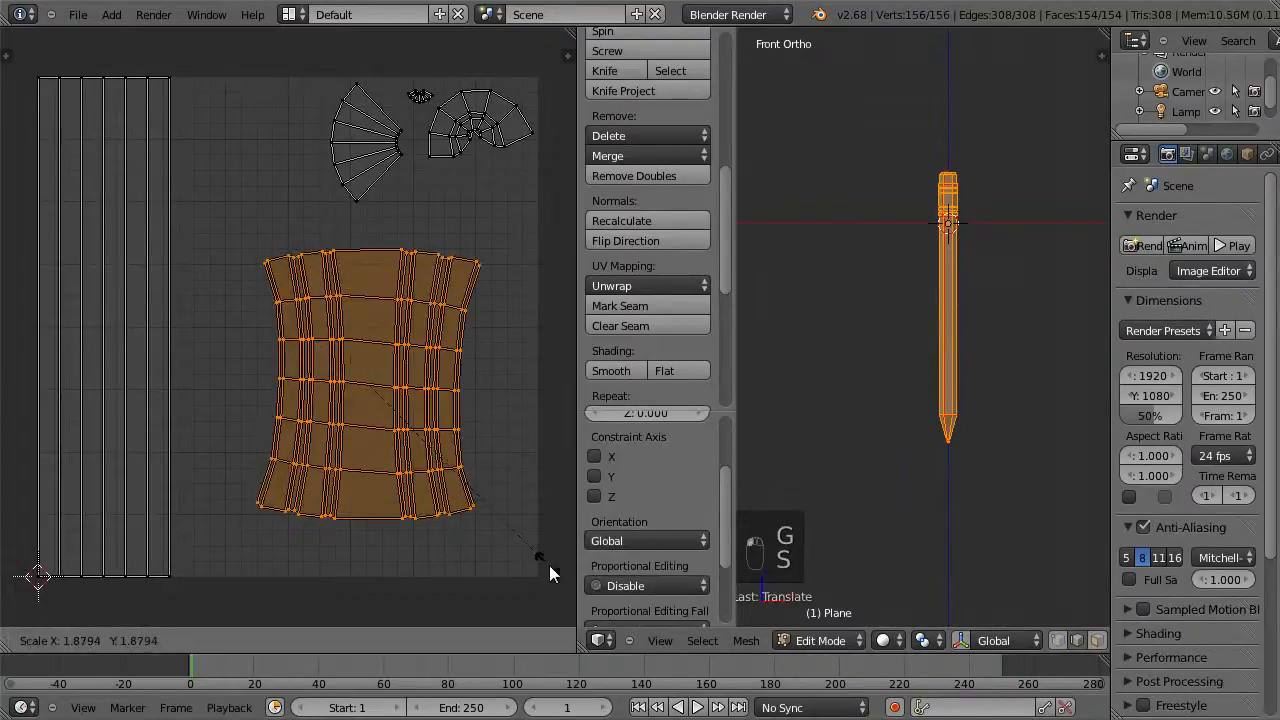
click(545, 585)
key(g)
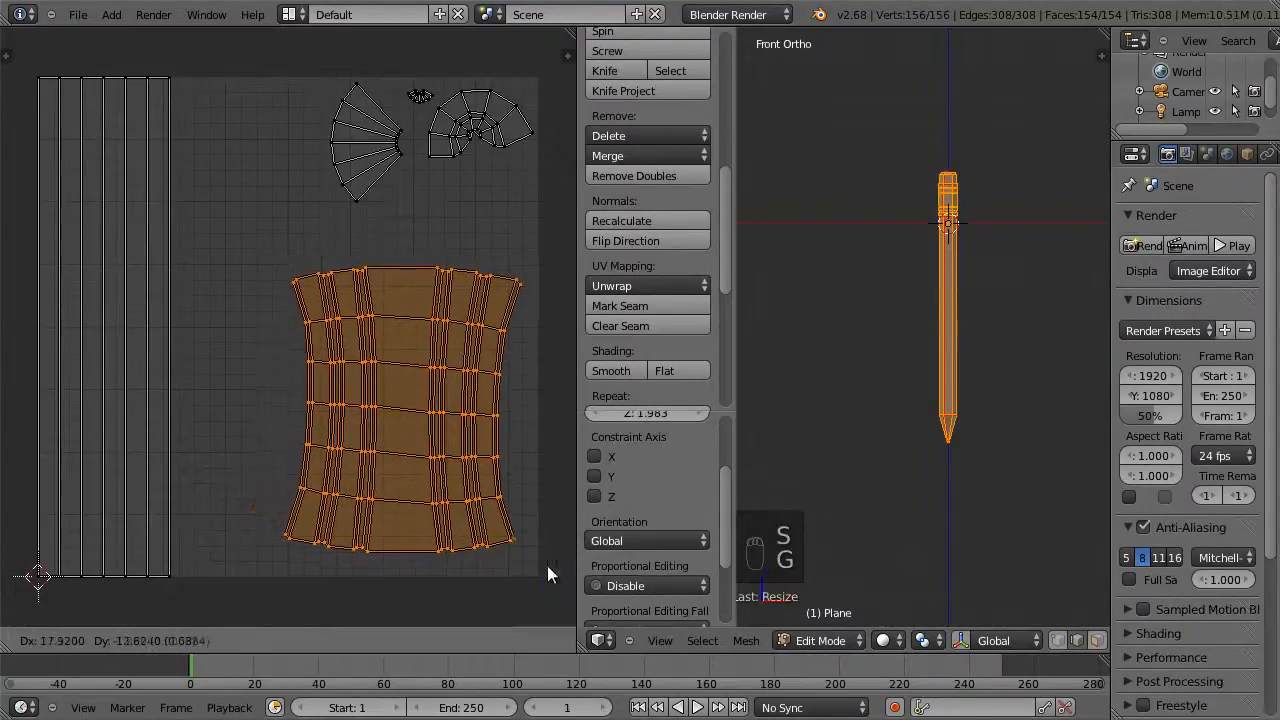
click(546, 567)
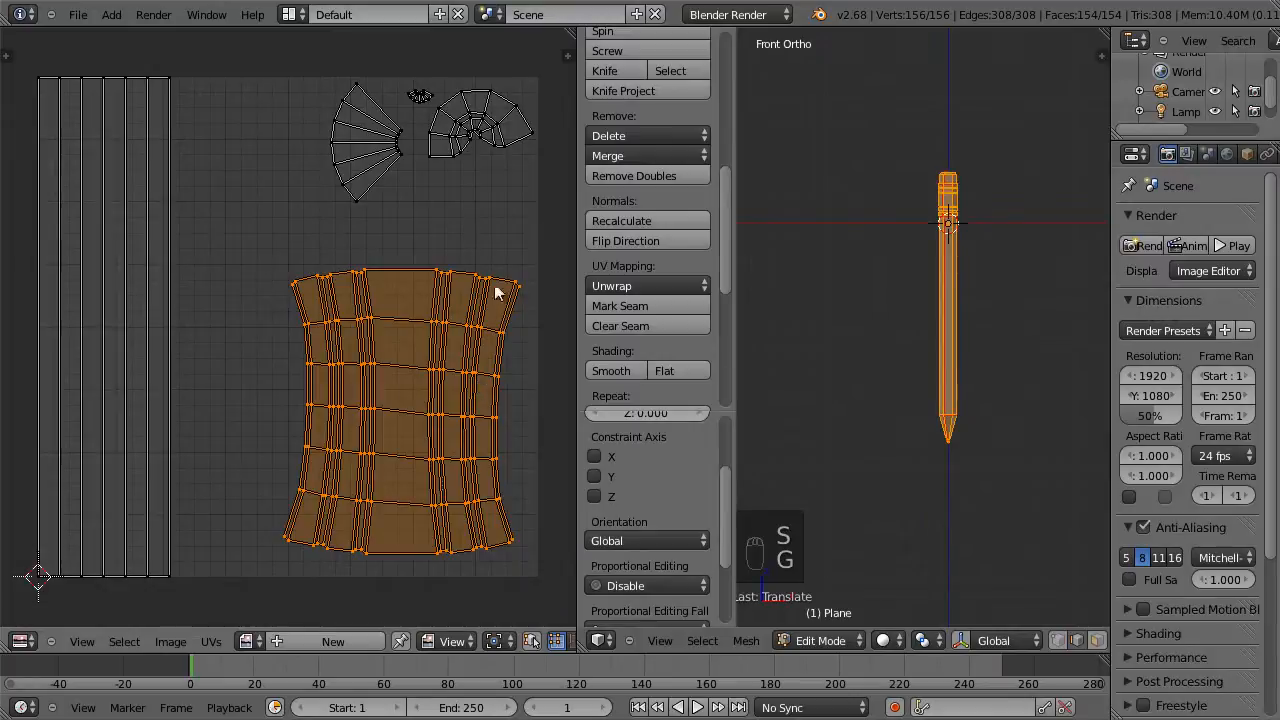
Enlarge the metal band's UV island about 1.05 times and shift it slightly to fit the lower-right of the UV square
key(s)
click(523, 562)
key(g)
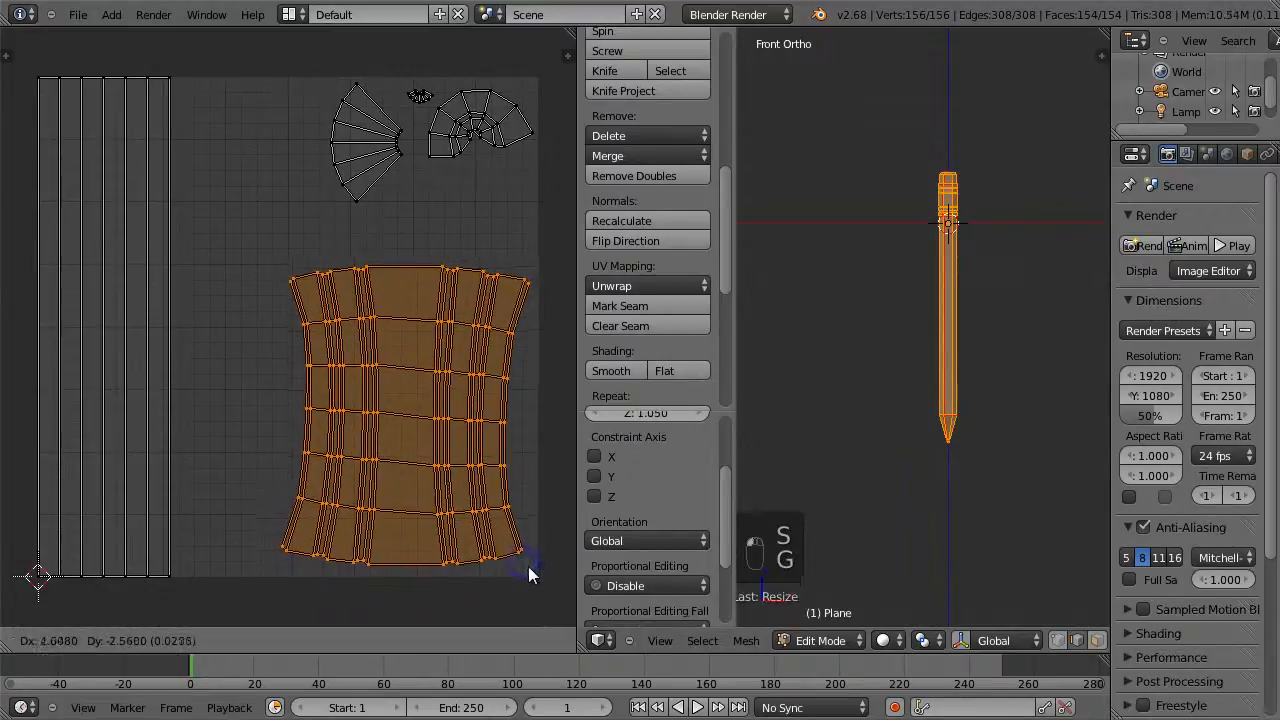
click(529, 569)
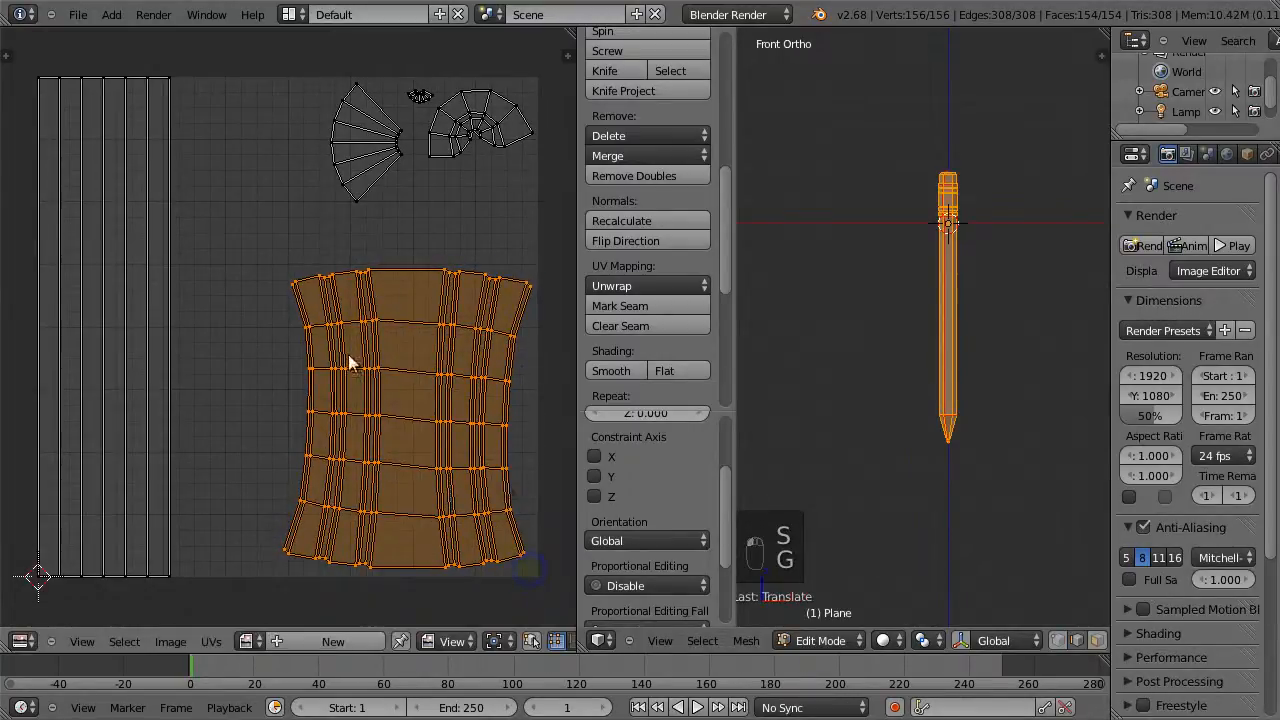
Select the cone, lead-tip and eraser UV islands, enlarge them together about 1.5 times and move them back inside the UV square
key(a)
key(a)
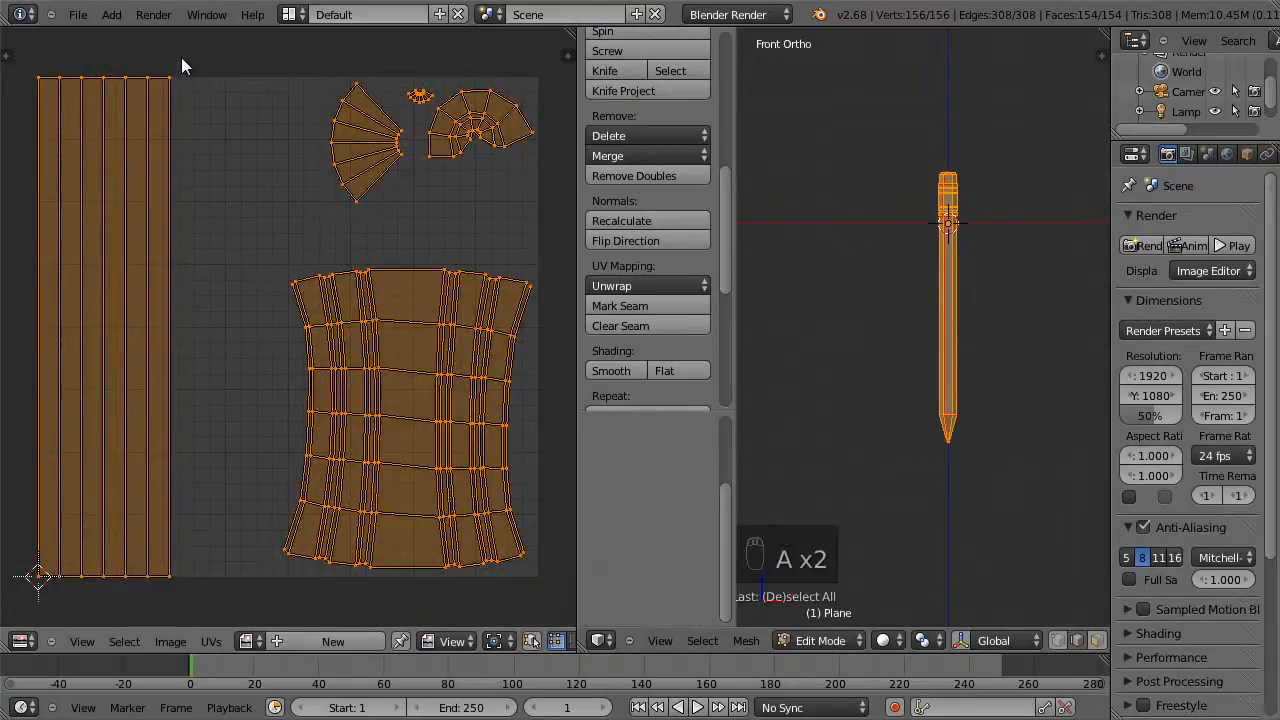
key(a)
drag(315, 63, 545, 231)
key(s)
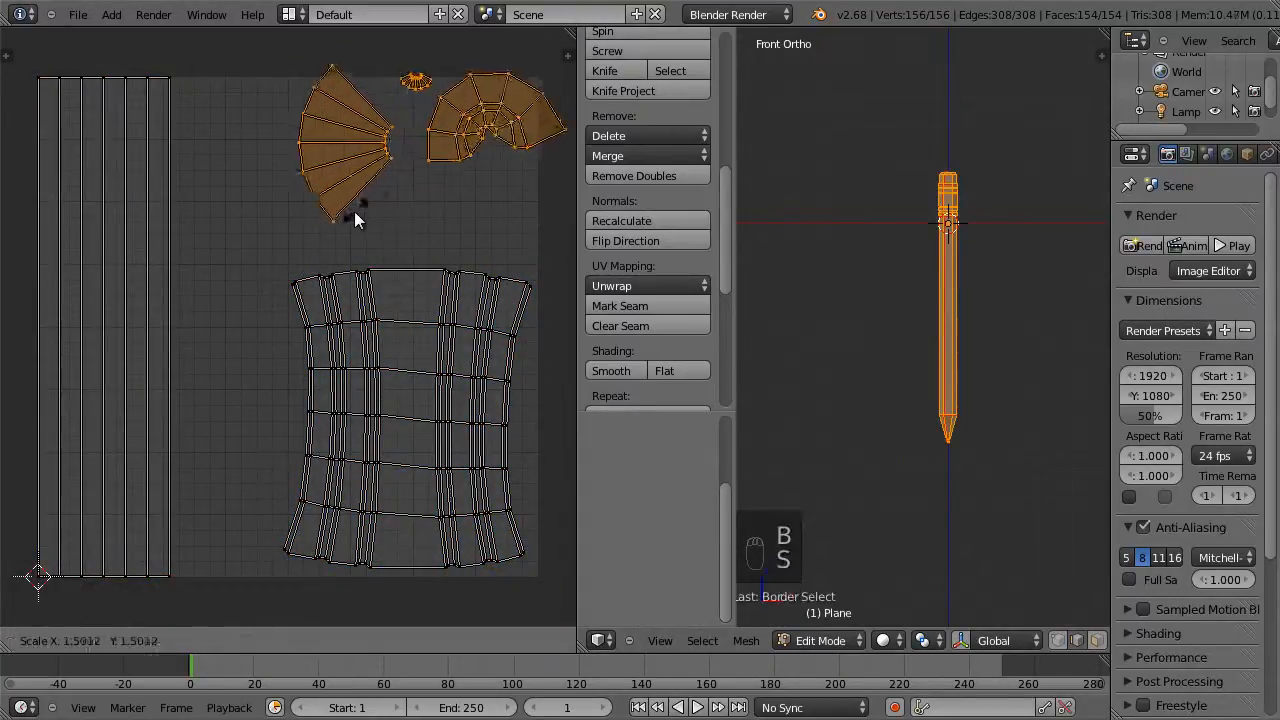
click(345, 221)
key(g)
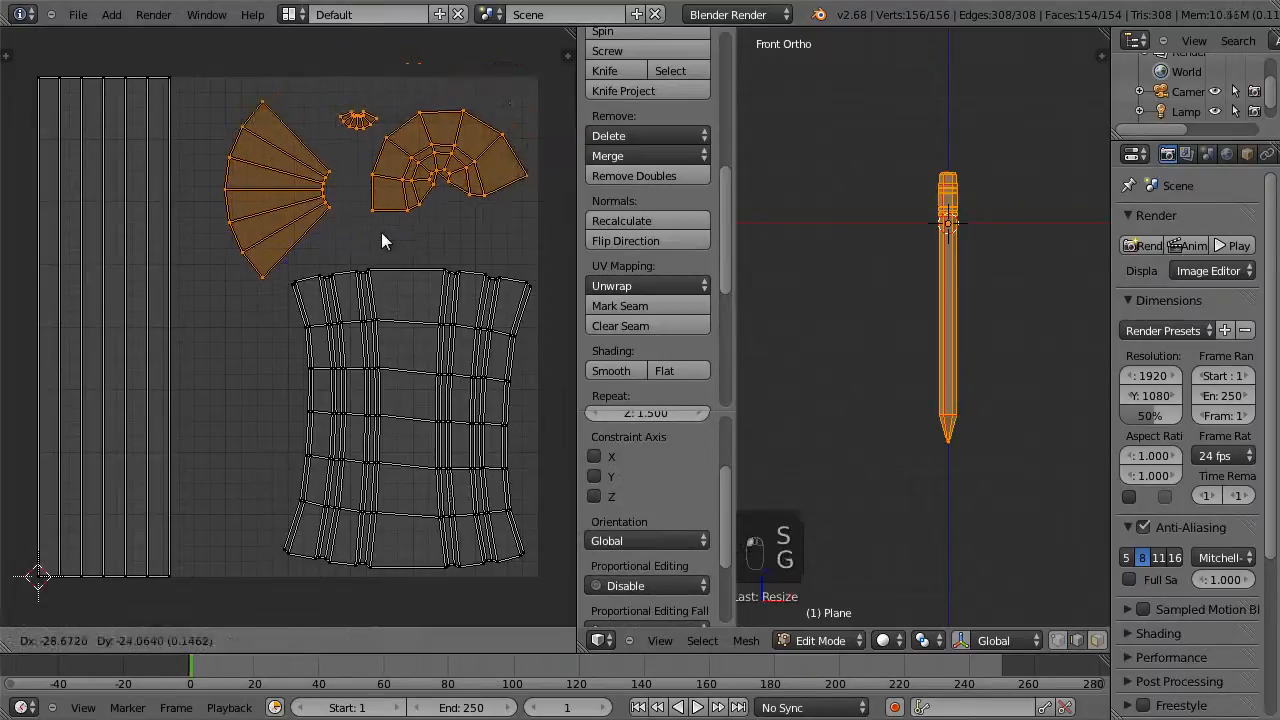
click(379, 225)
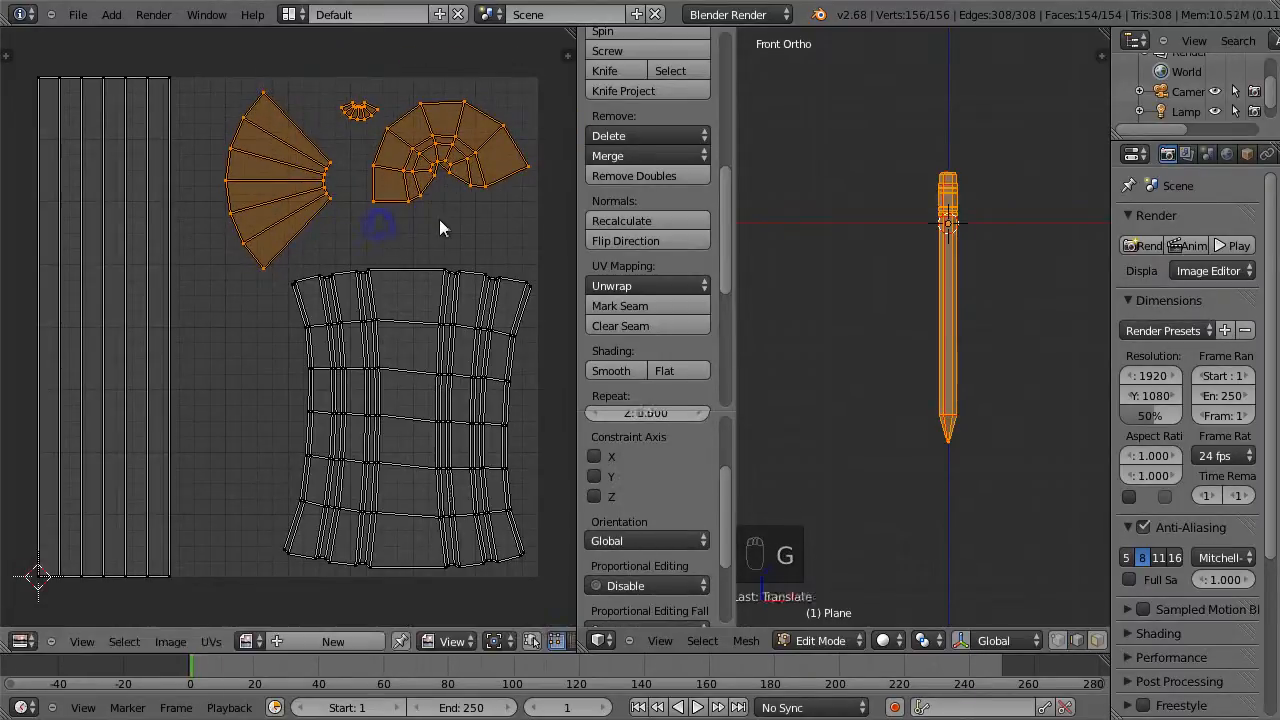
Rotate the eraser UV island counterclockwise so its opening faces right, and place it in the upper-right corner of the UV square
key(a)
key(l)
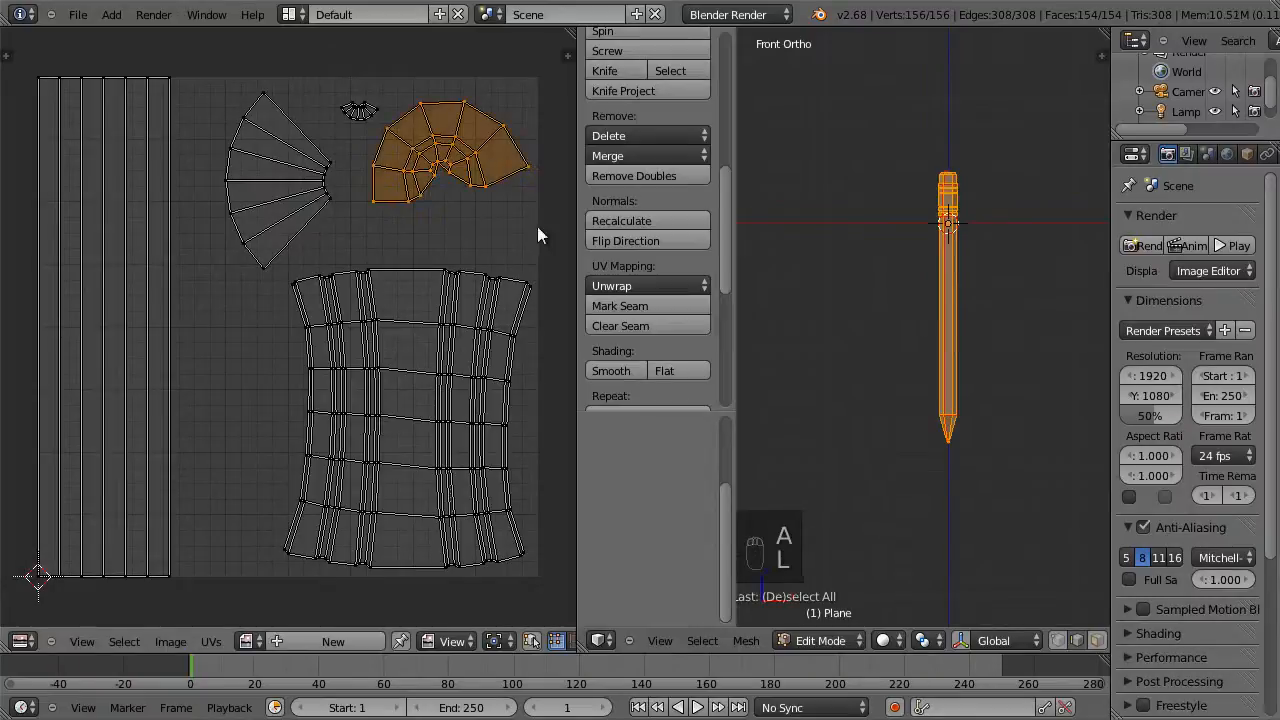
key(r)
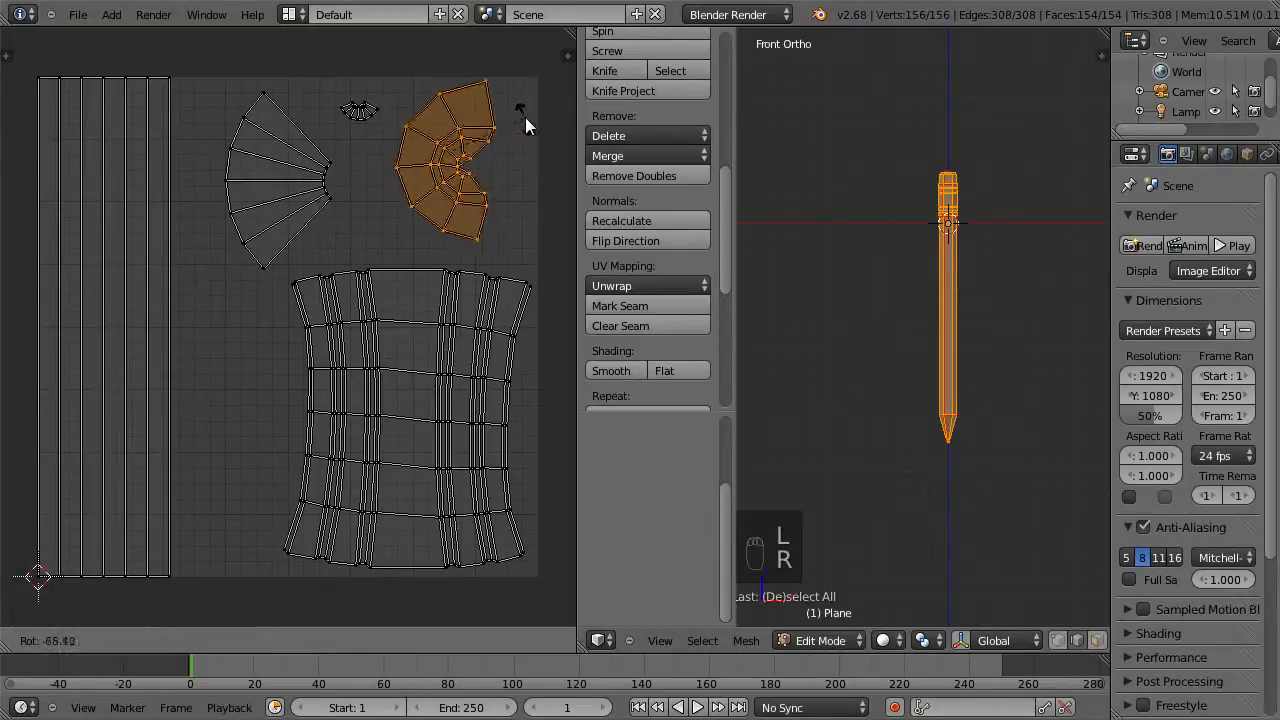
click(525, 114)
key(g)
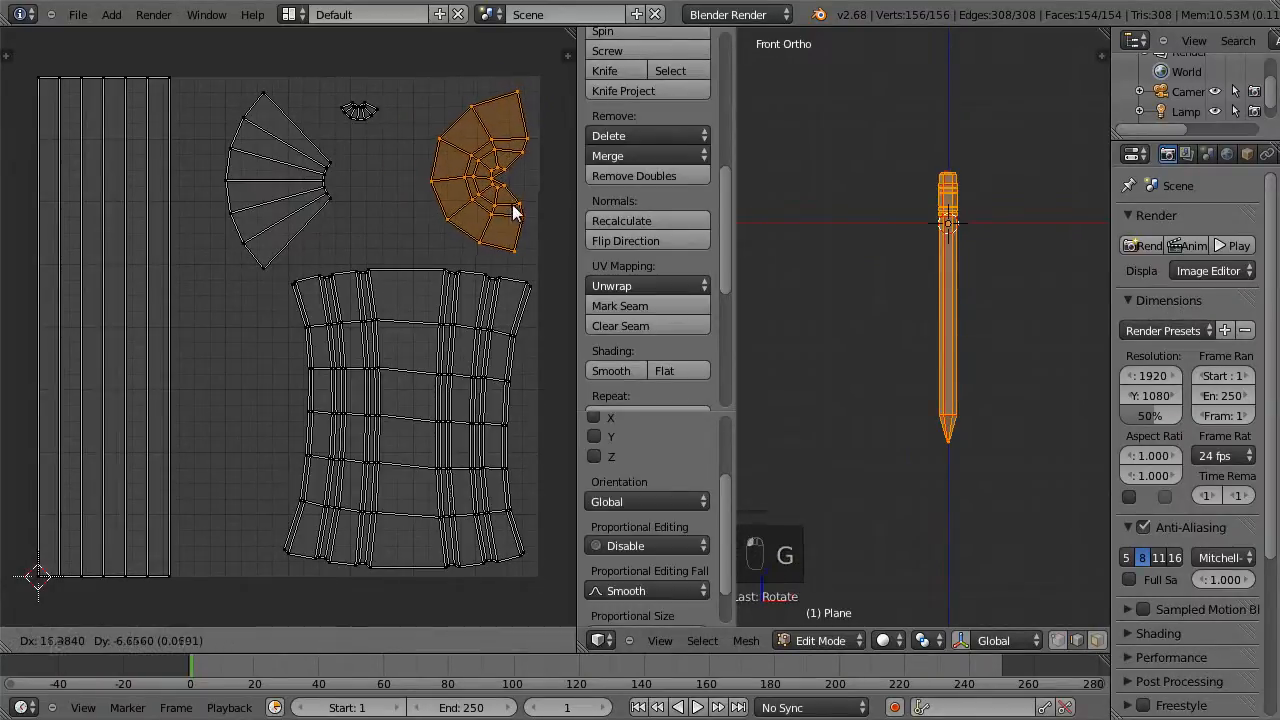
click(512, 205)
Rotate the lead-tip UV island about 180°, enlarge it and place it at the top of the UV square beside the eraser island
key(a)
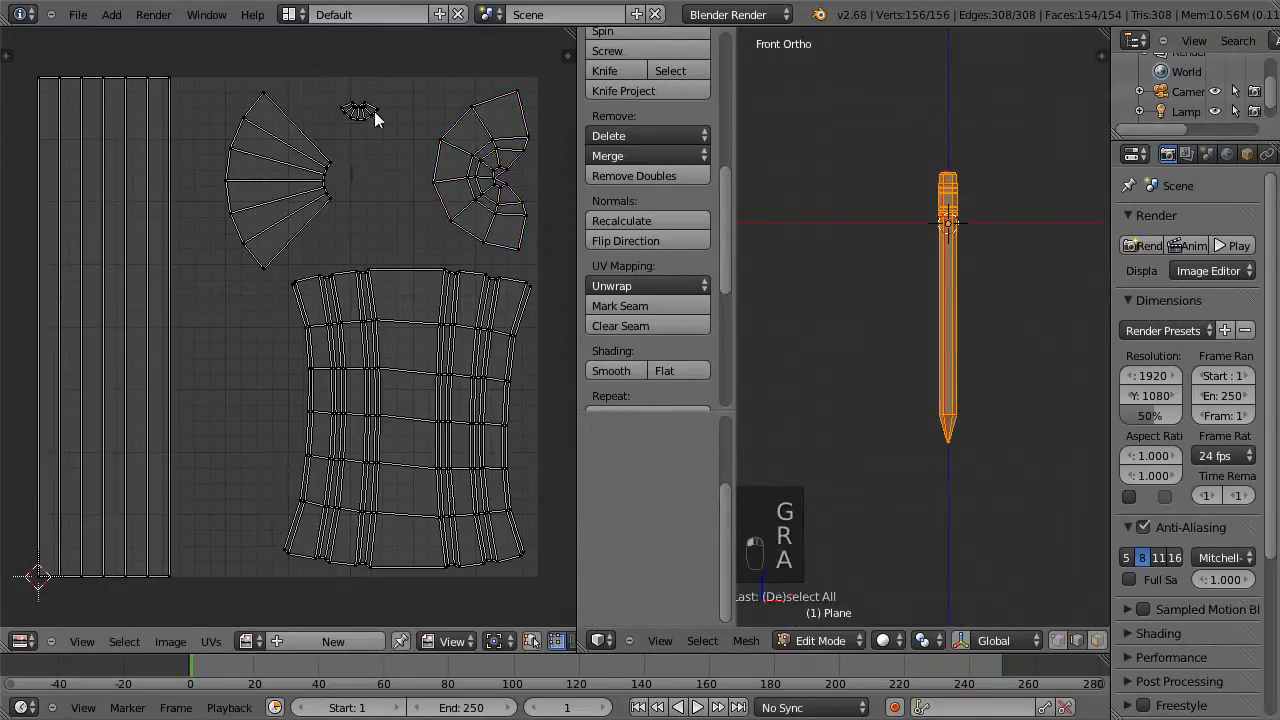
key(l)
key(g)
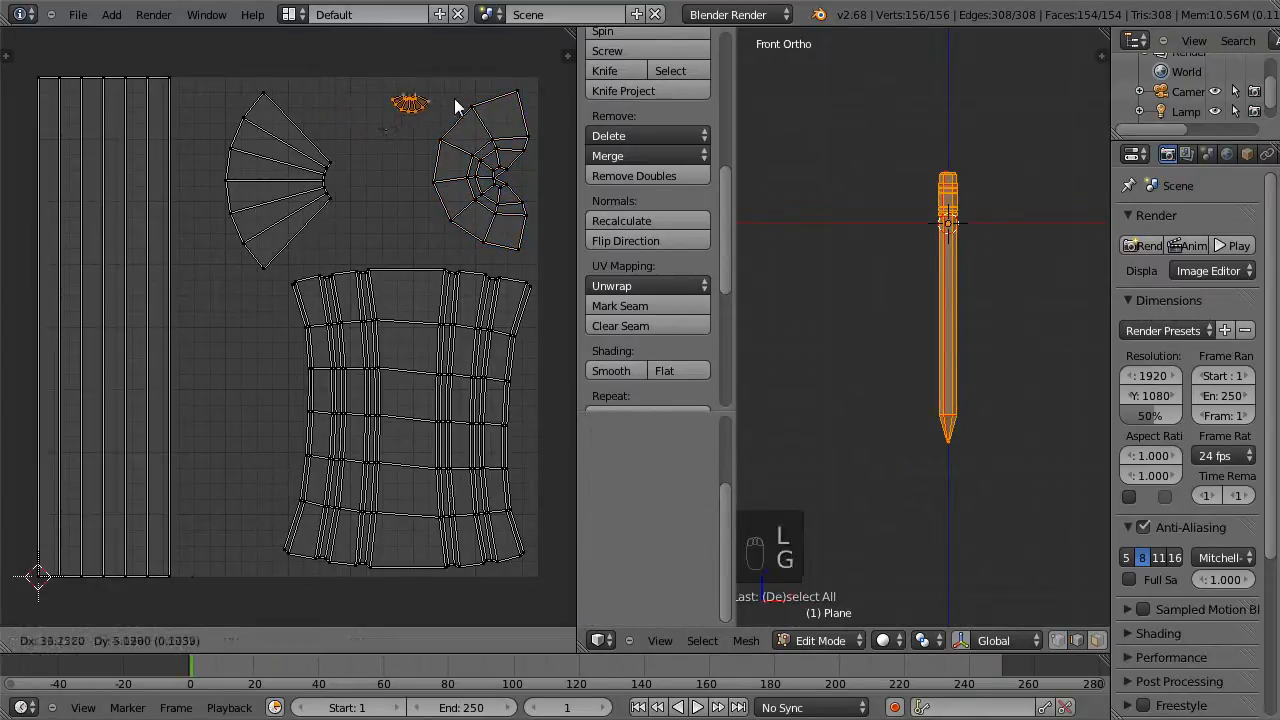
click(447, 103)
key(r)
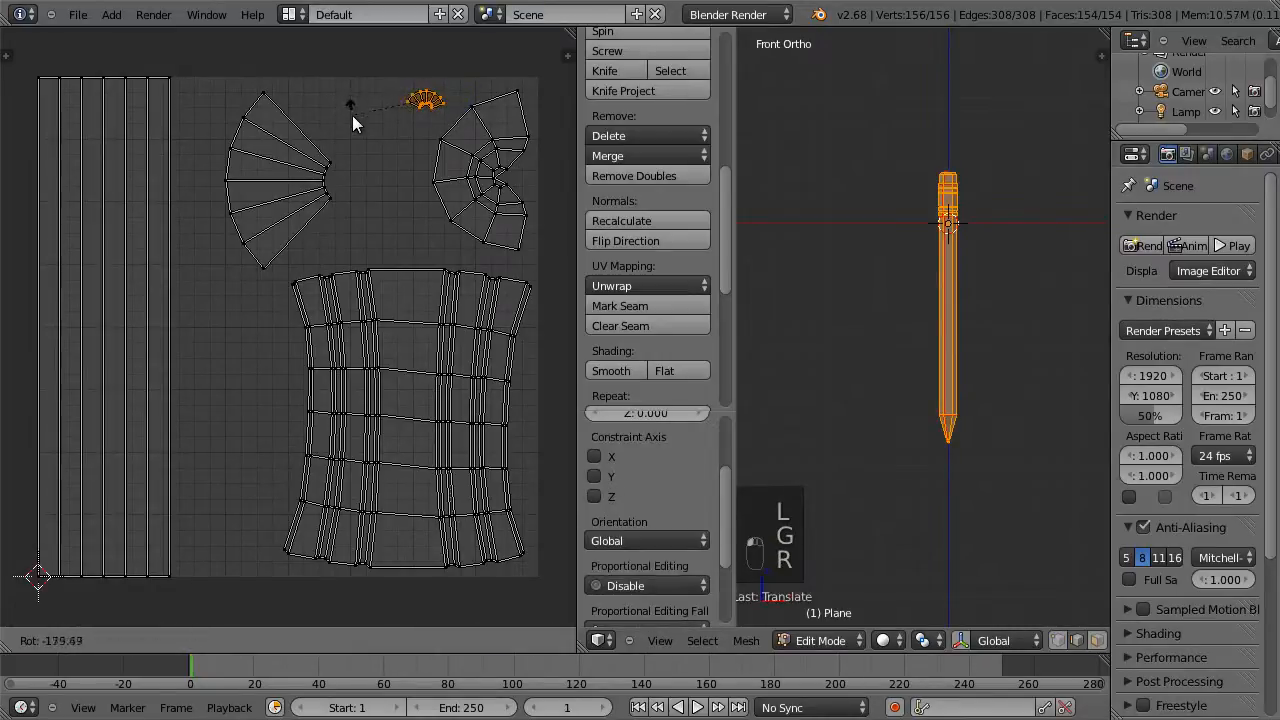
click(352, 115)
key(s)
click(530, 179)
key(g)
click(448, 158)
Move the fan-shaped cone UV island right, close to the lead-tip and eraser islands
key(a)
key(l)
key(g)
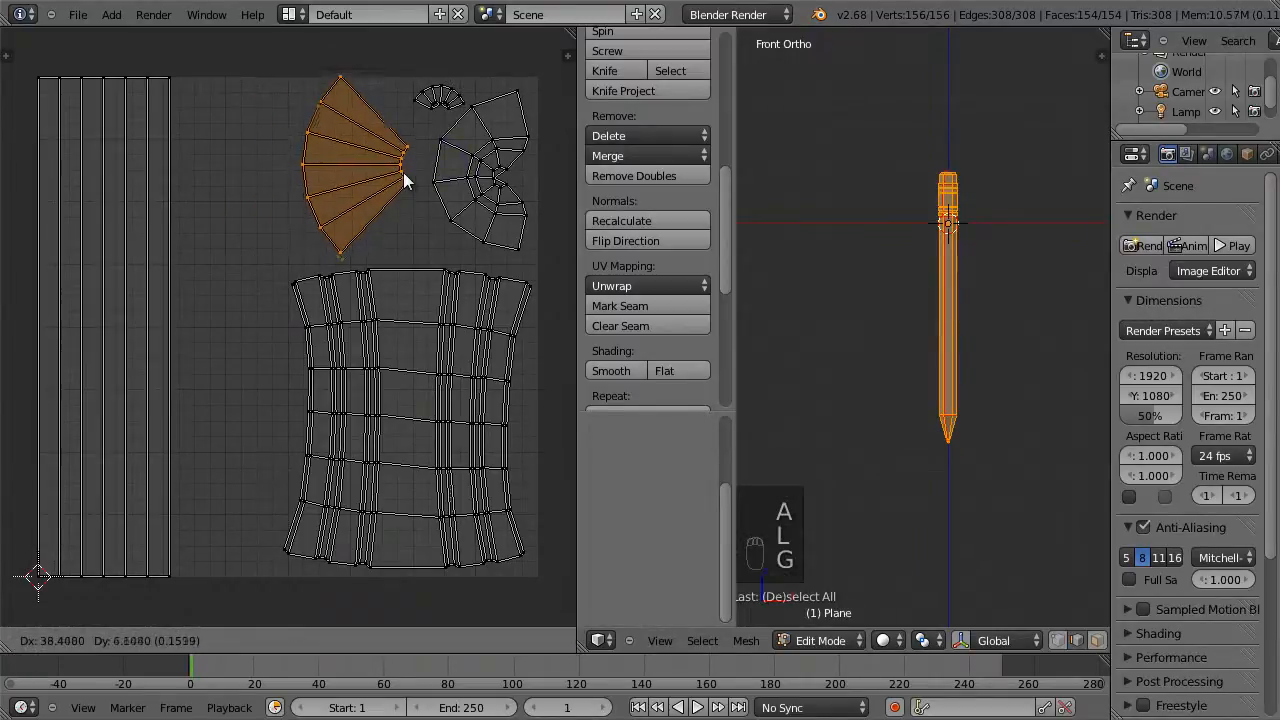
click(405, 179)
Select only the pencil body's strip-shaped UV island along the left edge of the UV square
key(a)
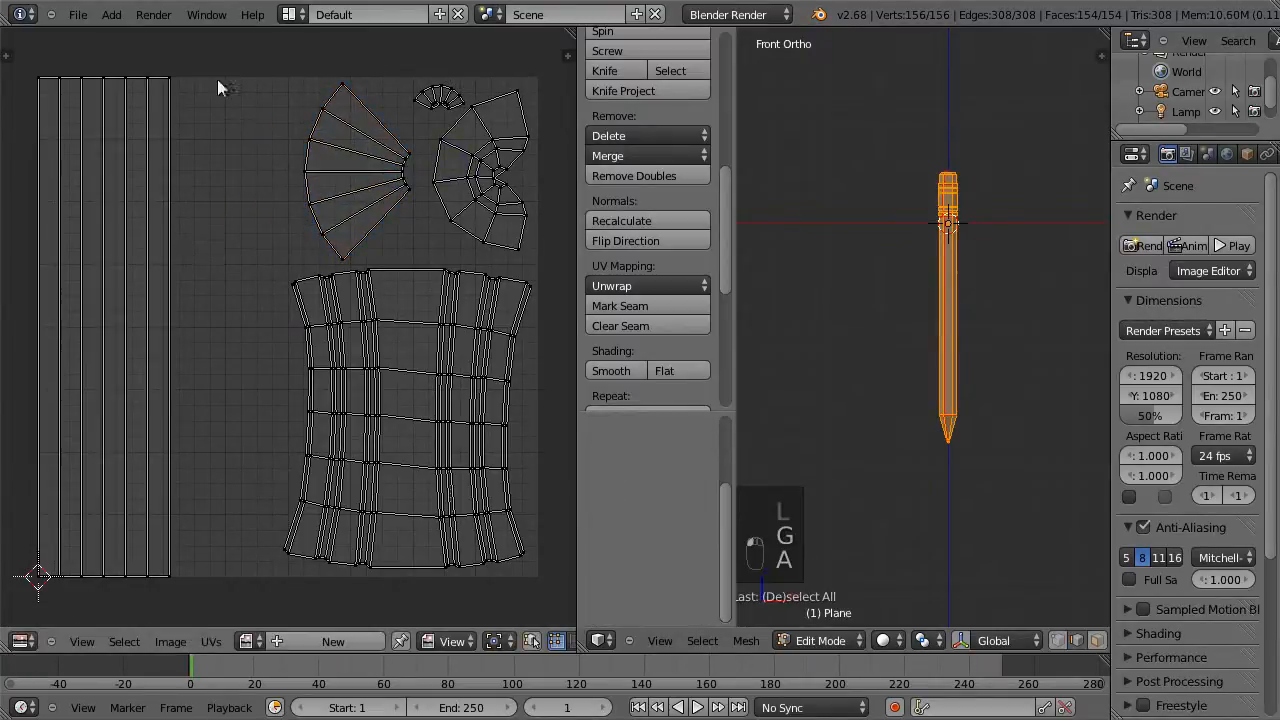
drag(198, 58, 8, 618)
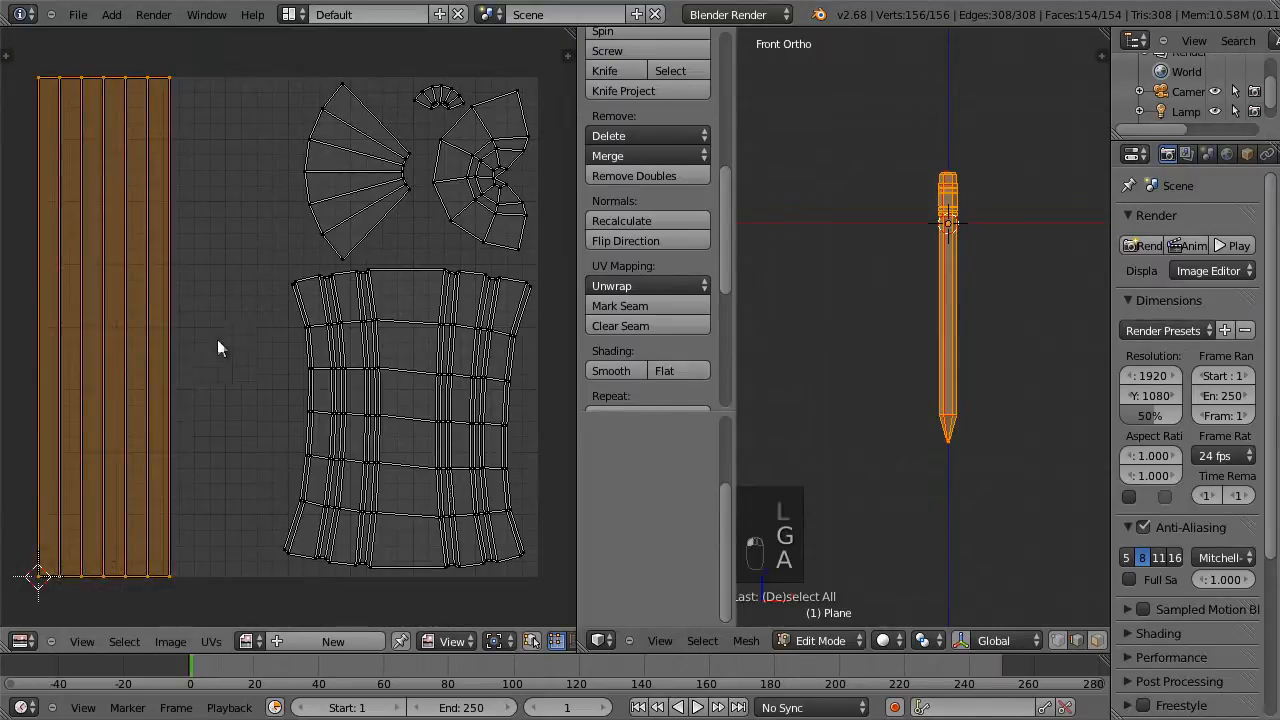
key(s)
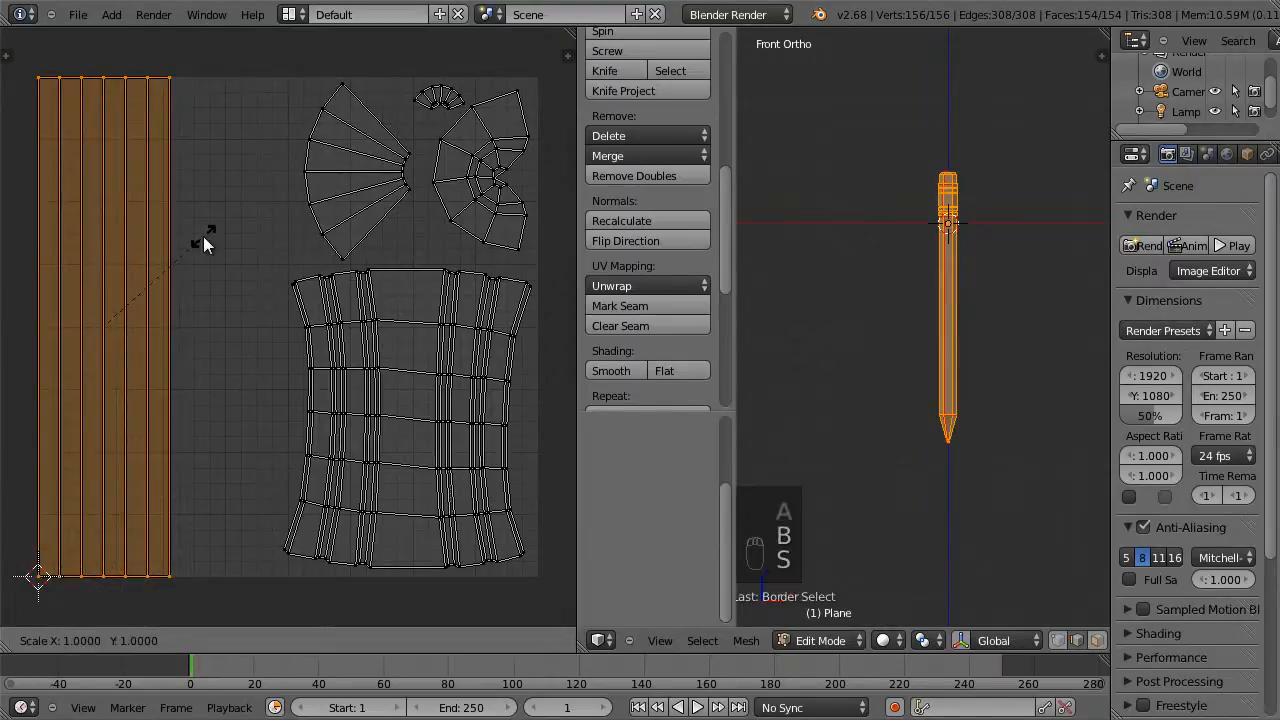
key(x)
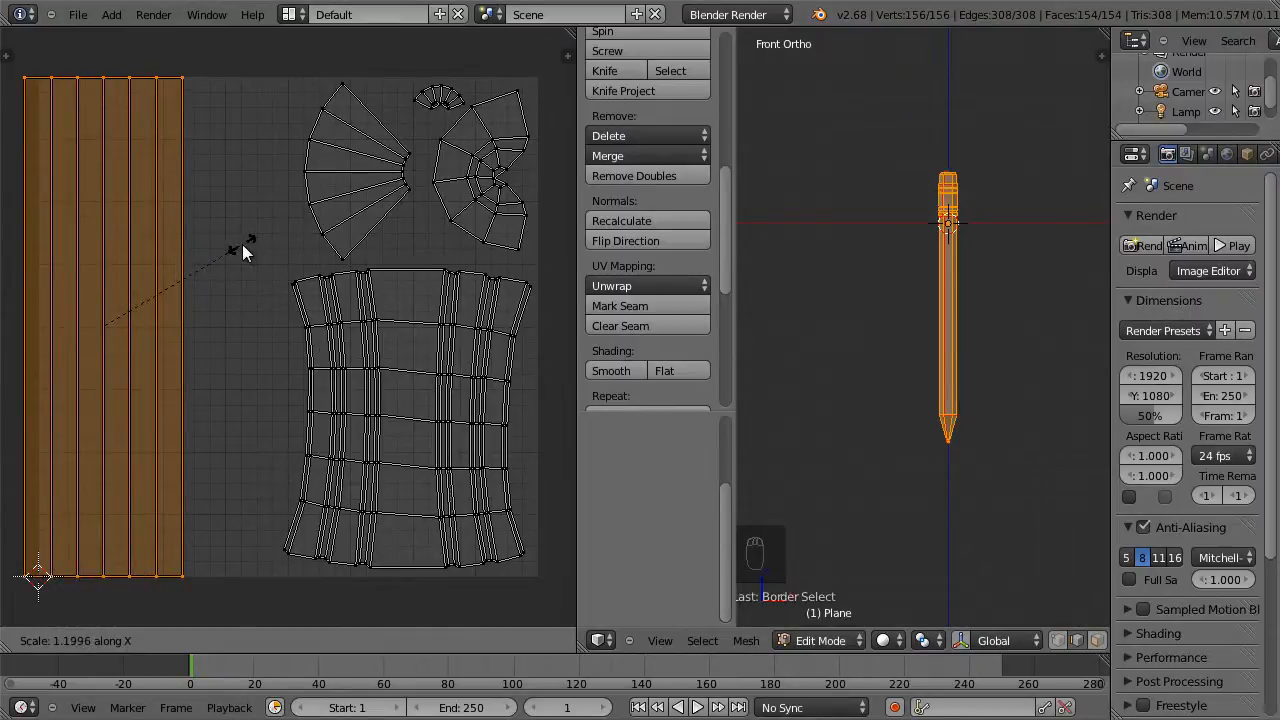
right_click(242, 244)
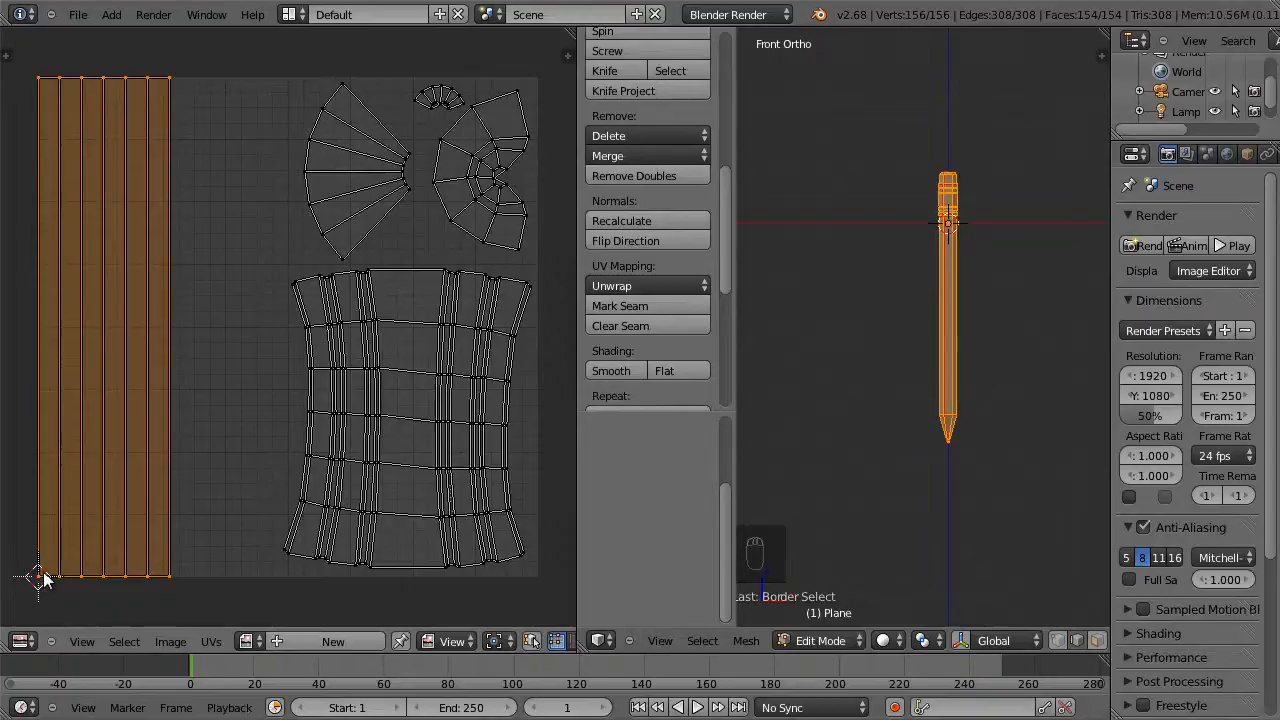
Widen the pencil body's UV island about 1.607 times along X around the 2D cursor, and set the pivot to Median Point
key(period)
key(s)
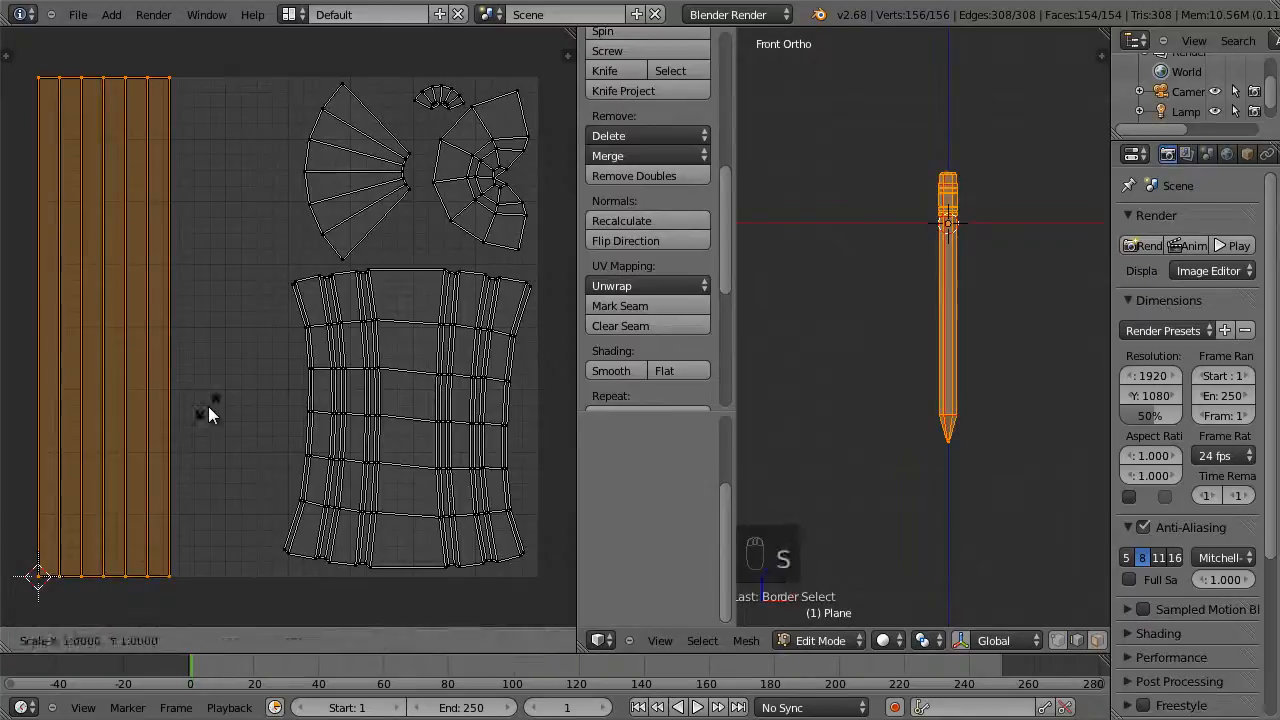
key(x)
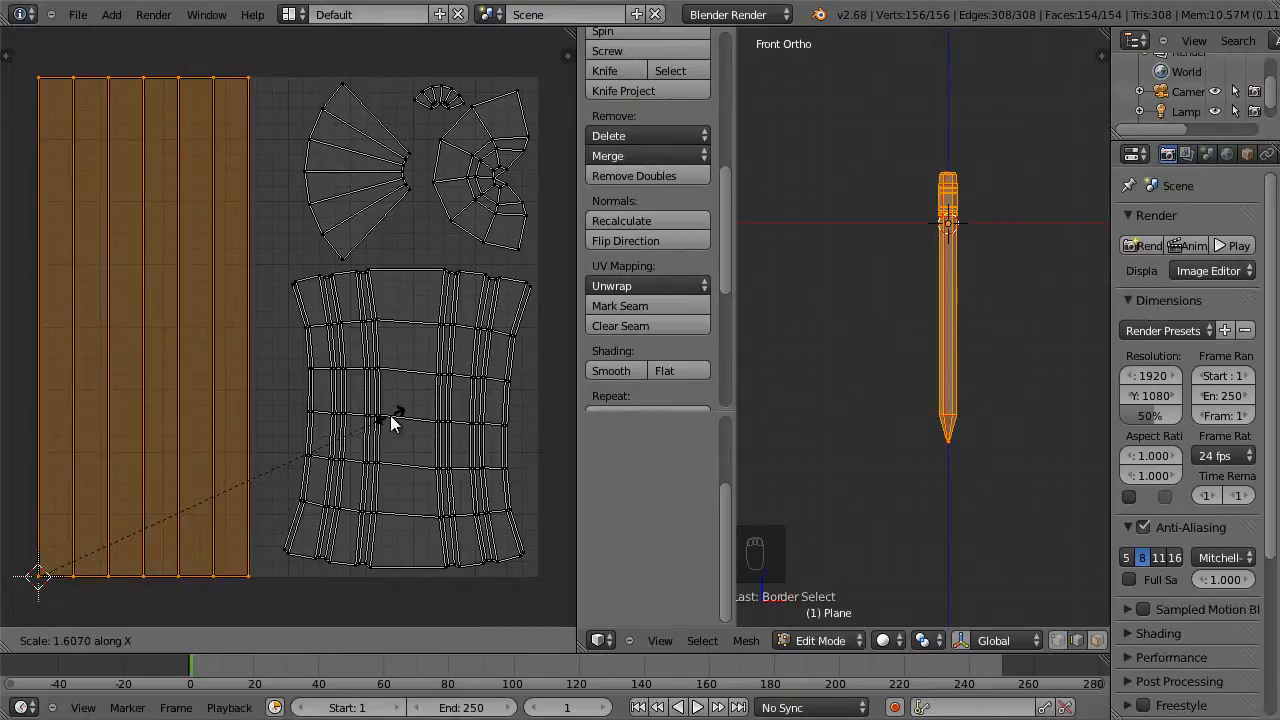
click(390, 418)
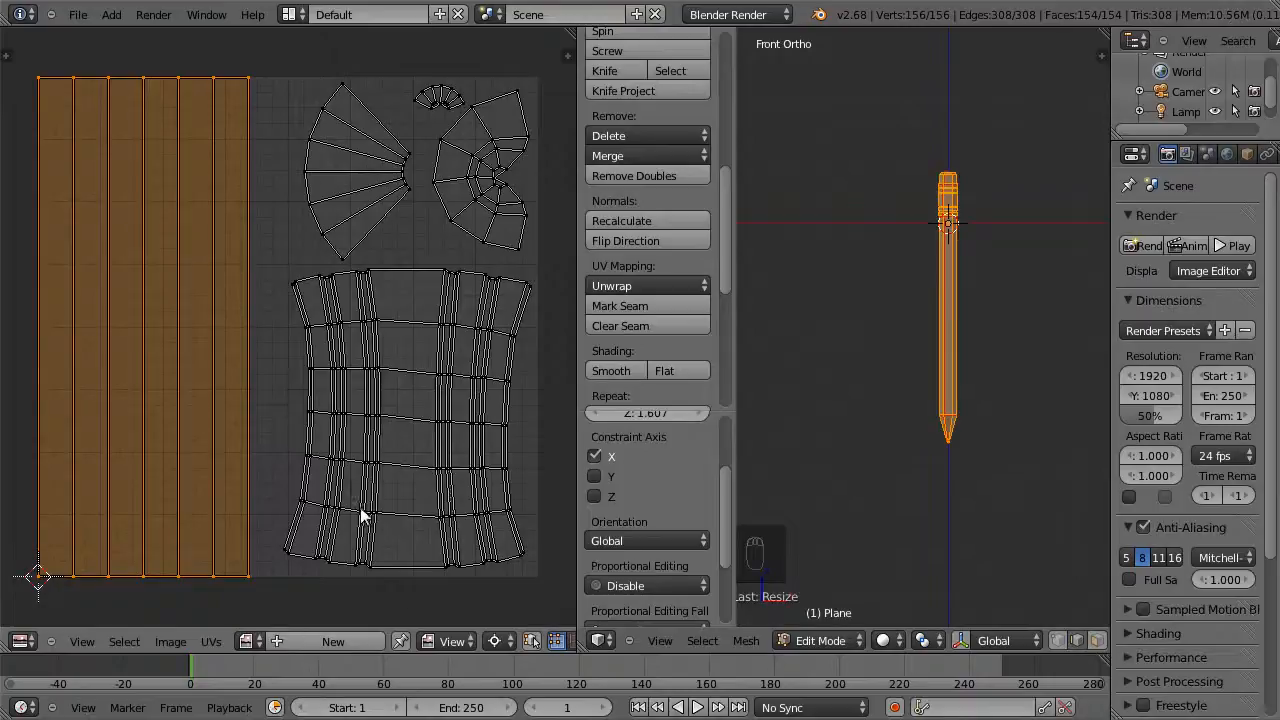
click(494, 641)
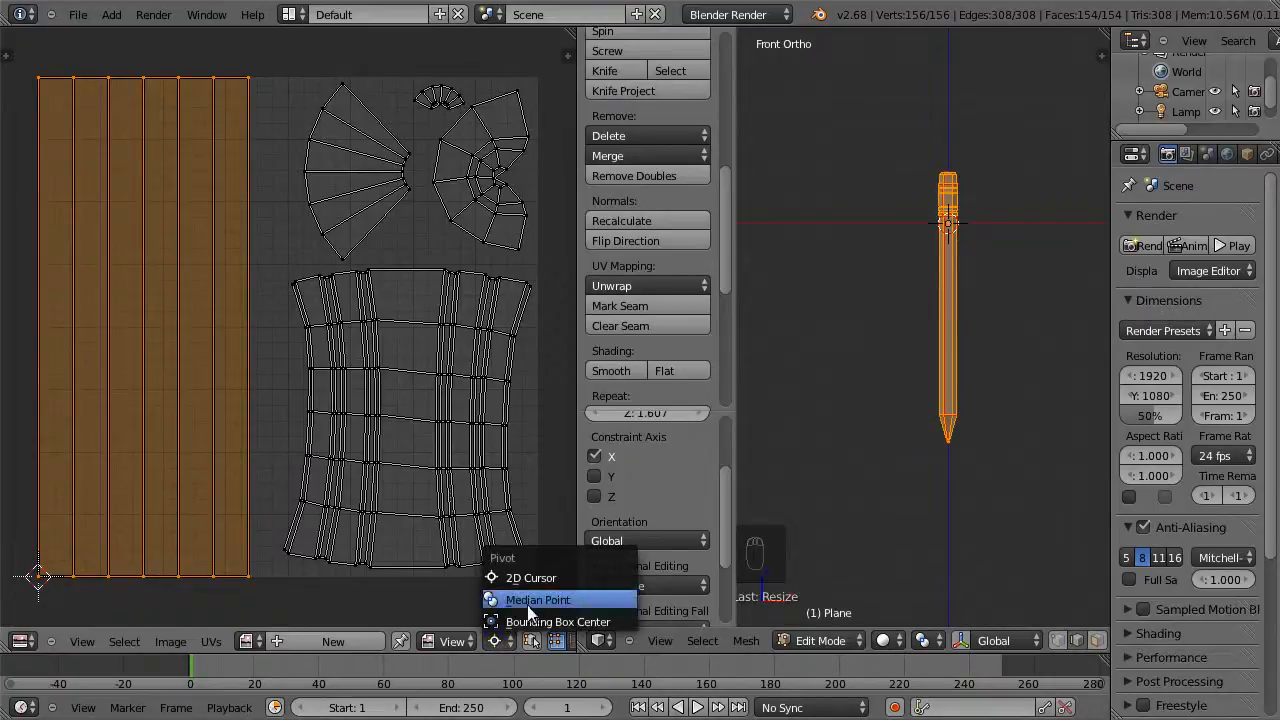
click(528, 603)
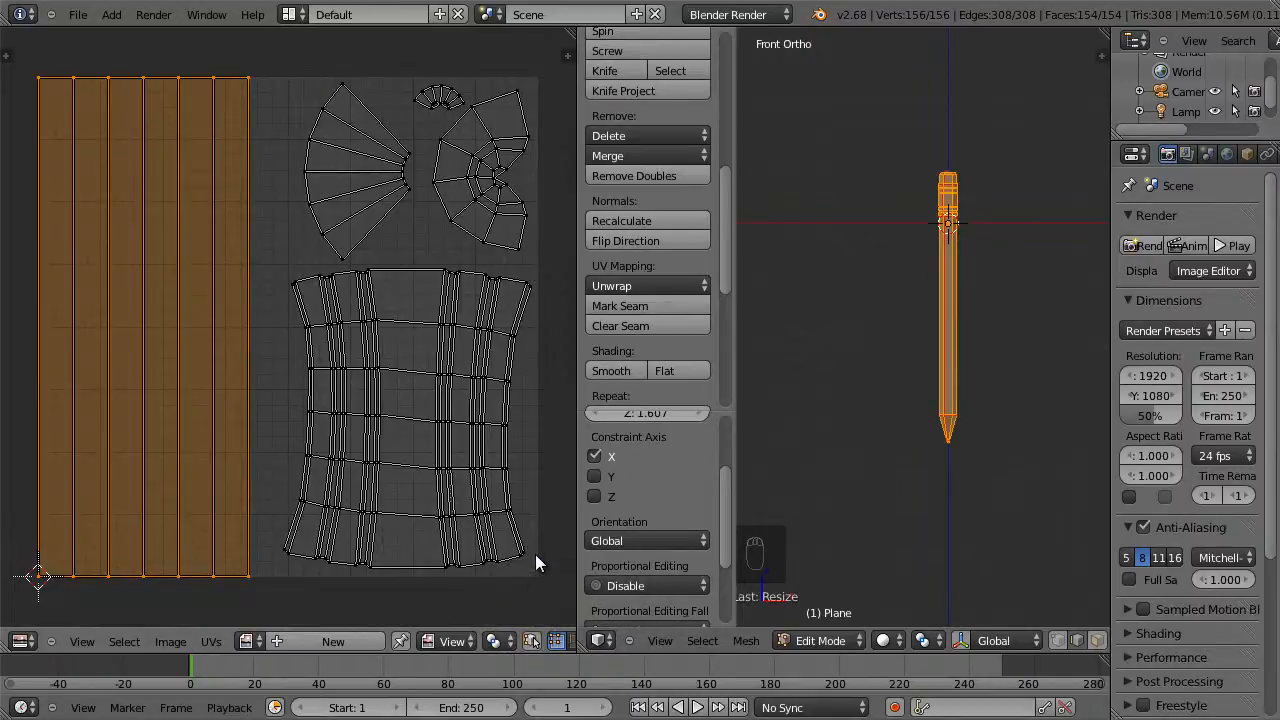
Create a new 1024 by 1024 image of the UV Grid type with 32 bit Float enabled behind the UV layout
click(349, 641)
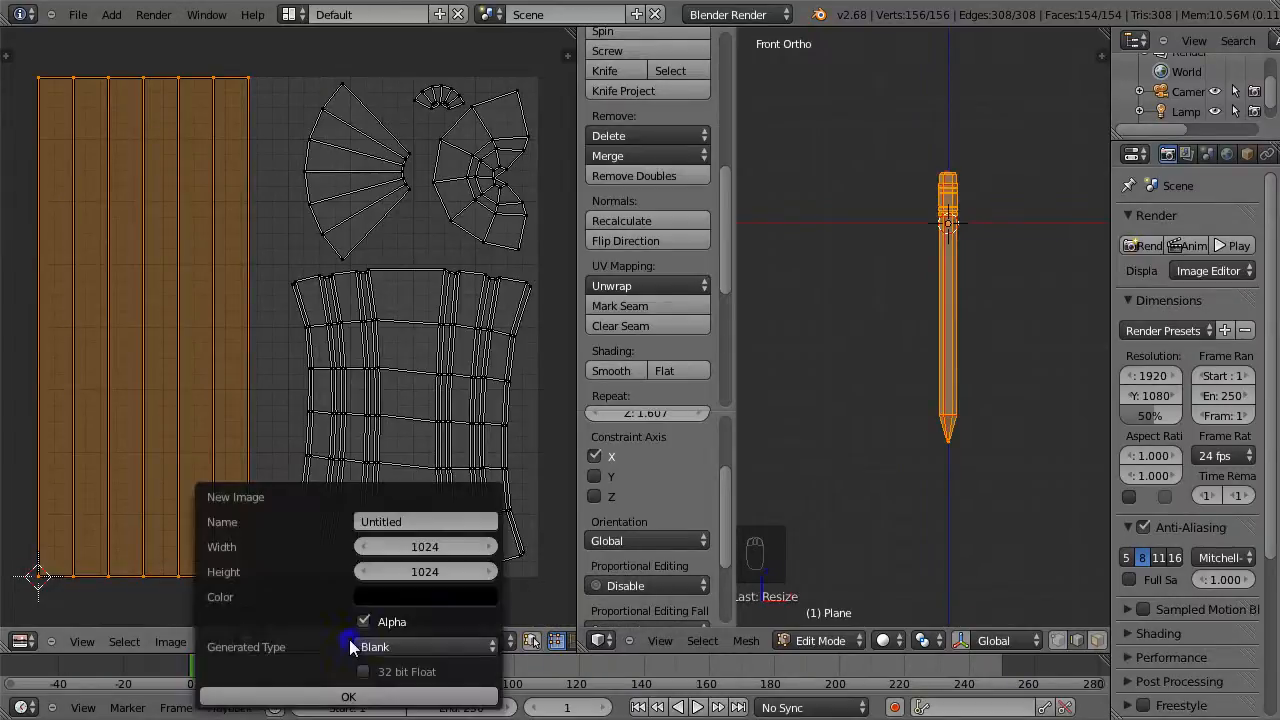
click(384, 646)
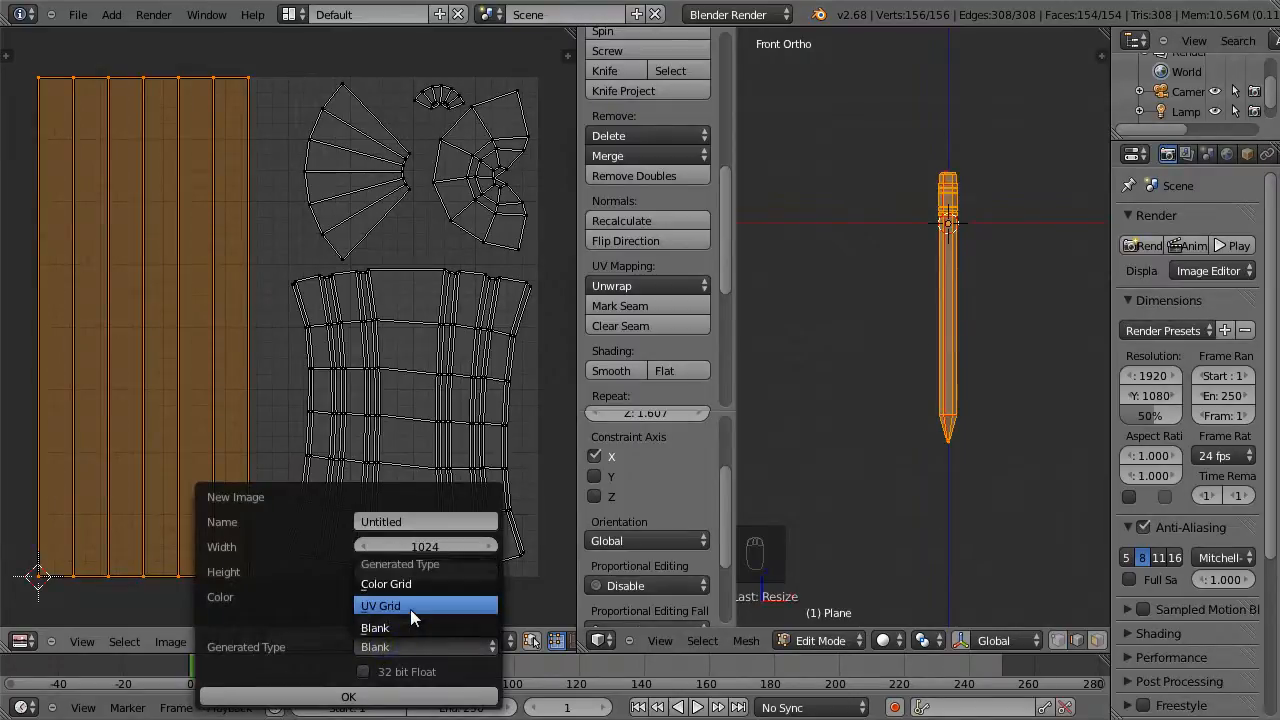
click(411, 611)
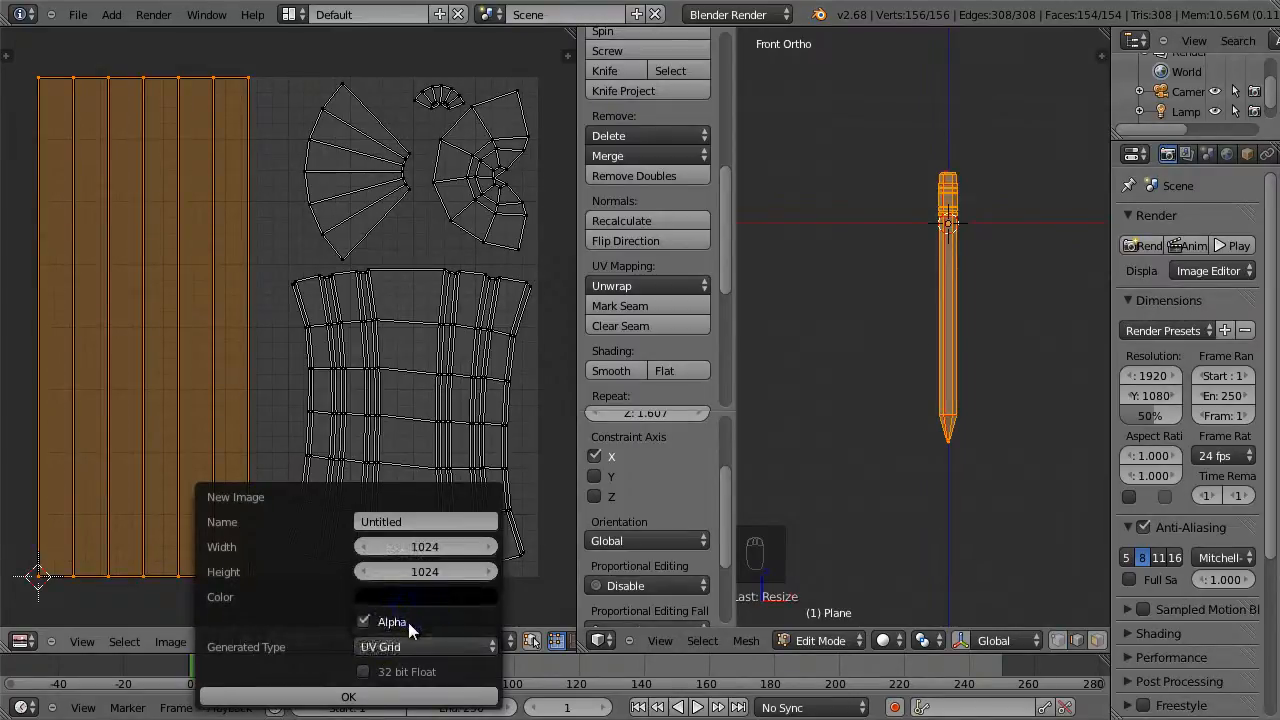
click(362, 672)
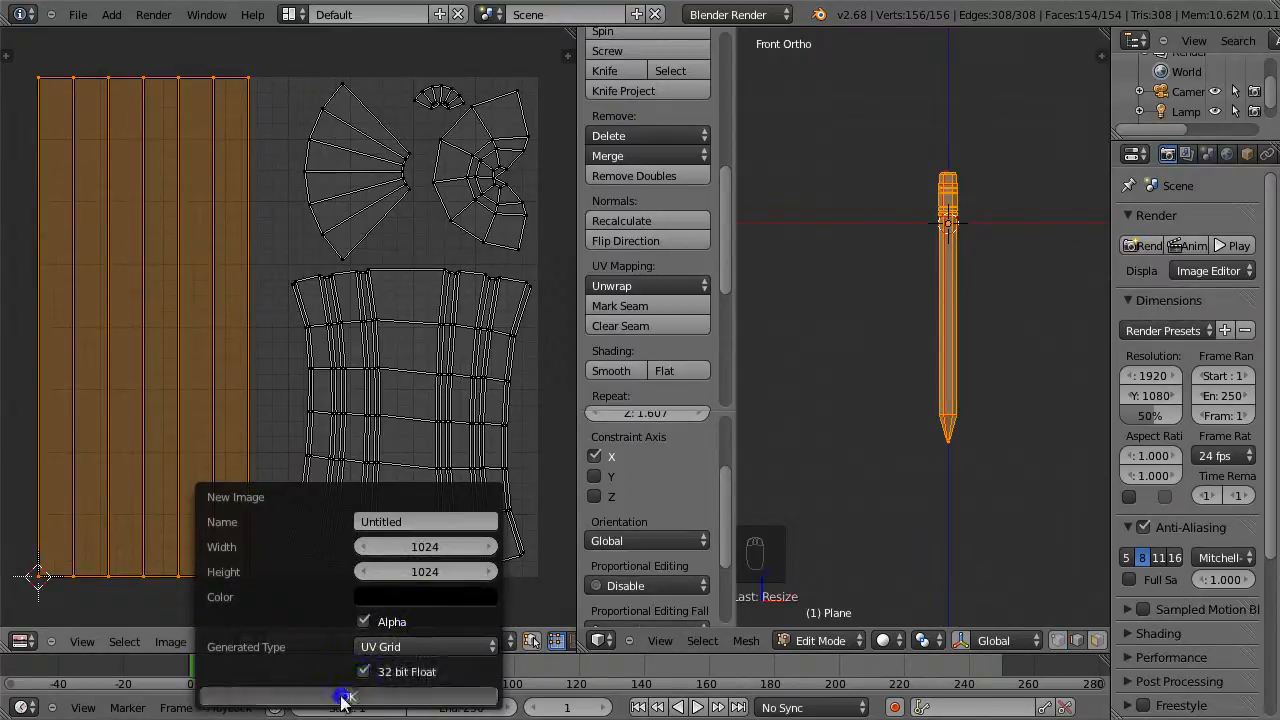
click(344, 695)
scroll(387, 503, down, 6)
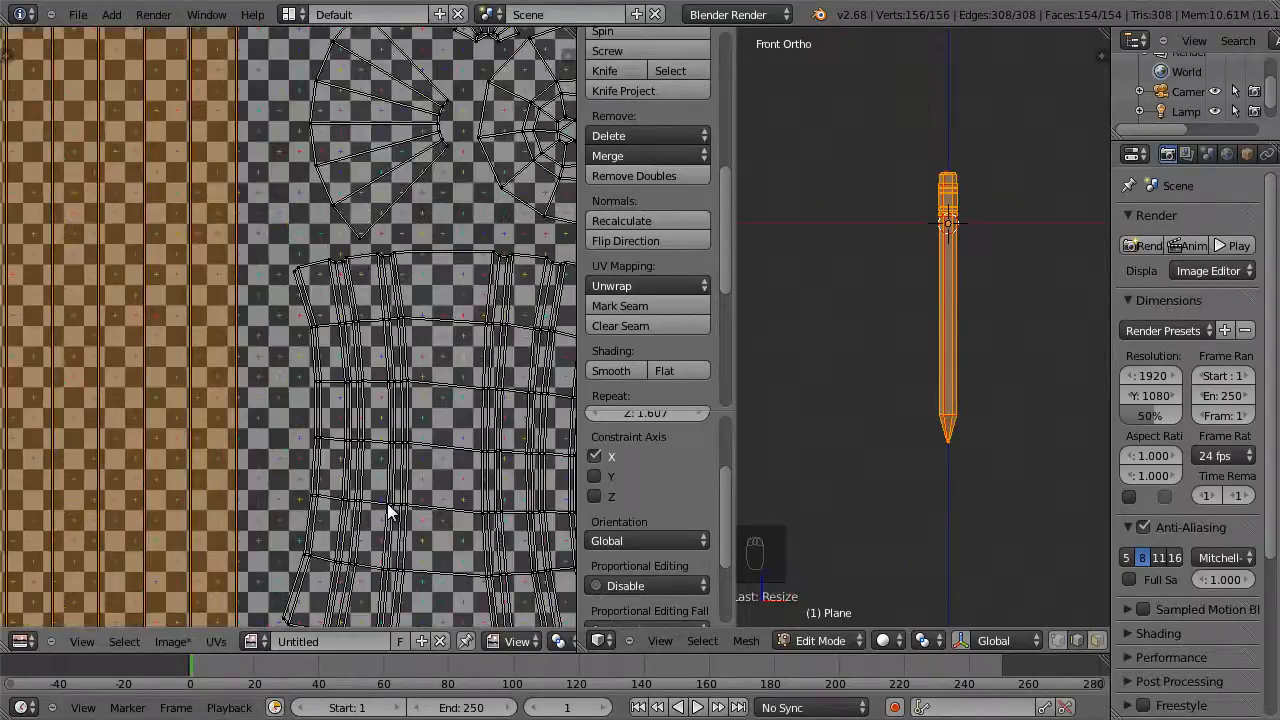
Narrow the UV editor, widen the properties area, and rename the UV grid image to pencil_color
drag(577, 437, 419, 446)
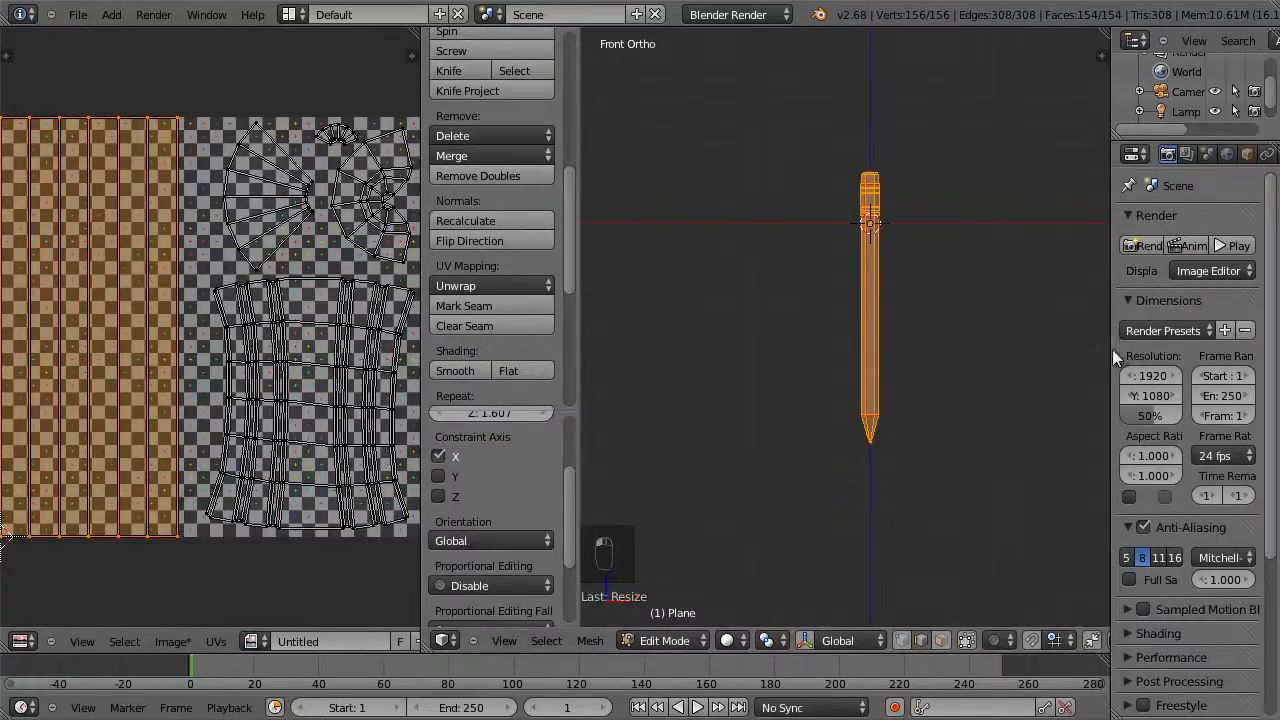
drag(1111, 349, 879, 372)
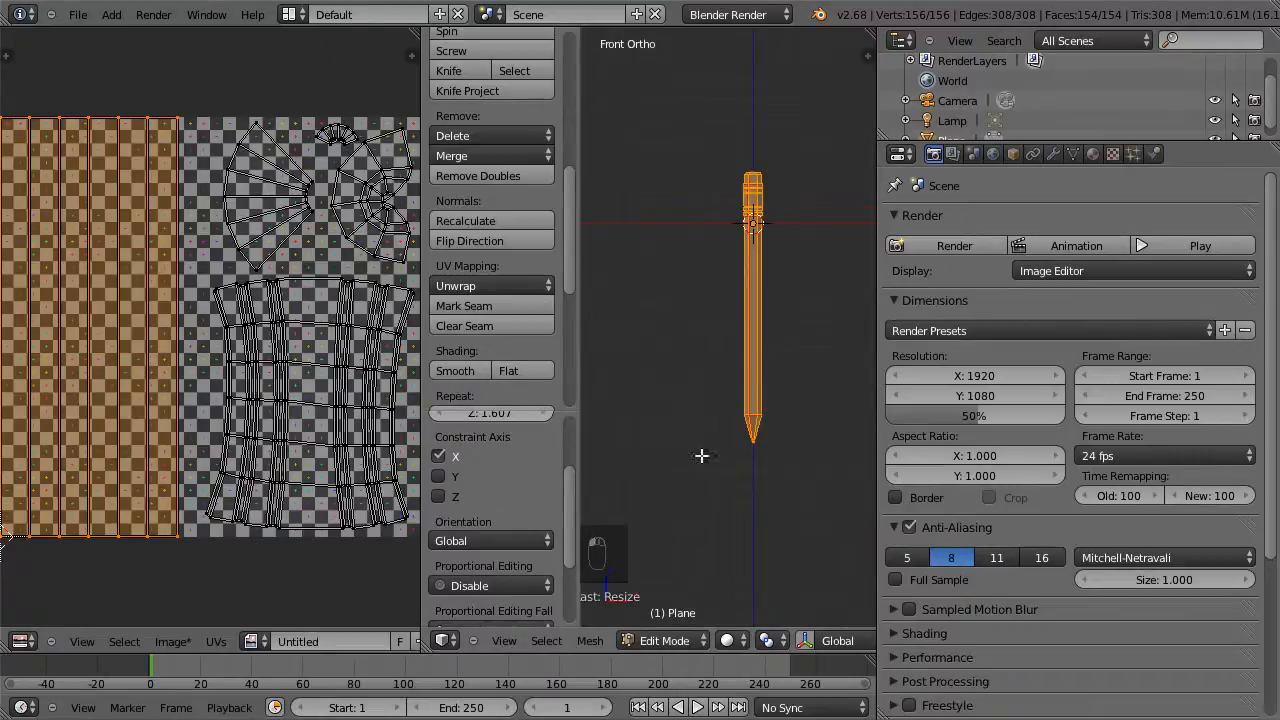
click(327, 642)
text(pencil_co)
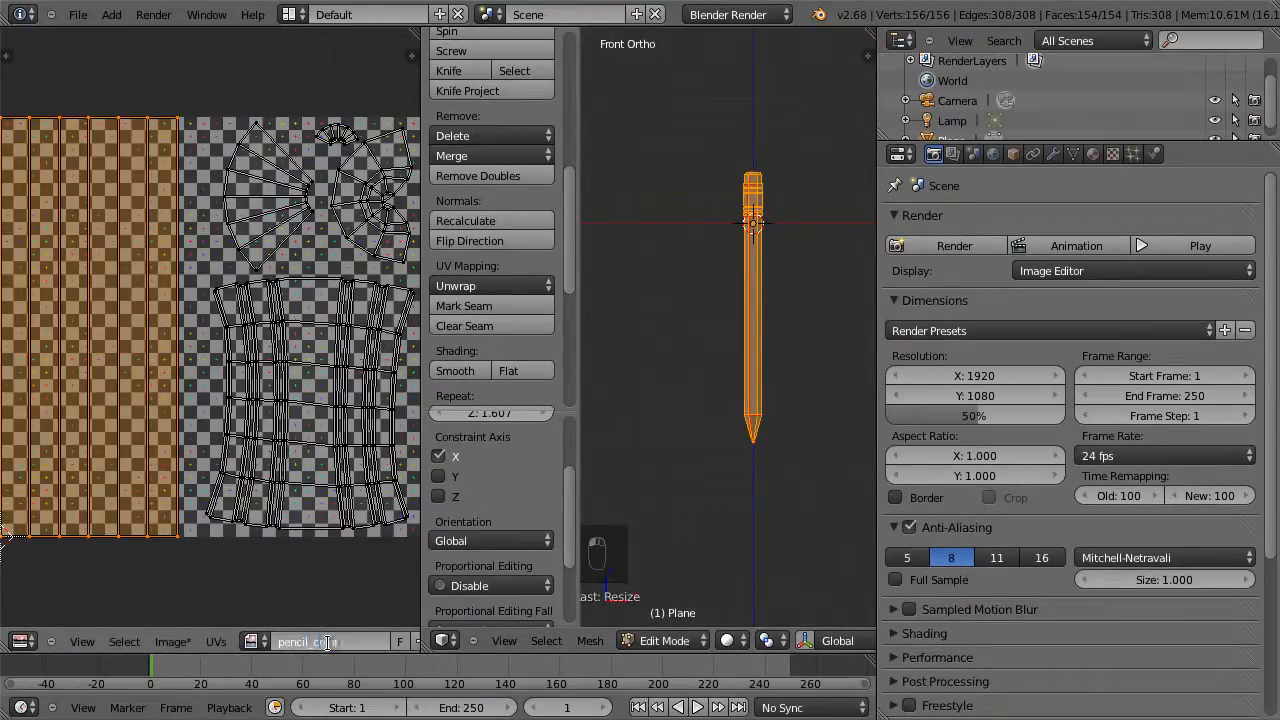
text(lor)
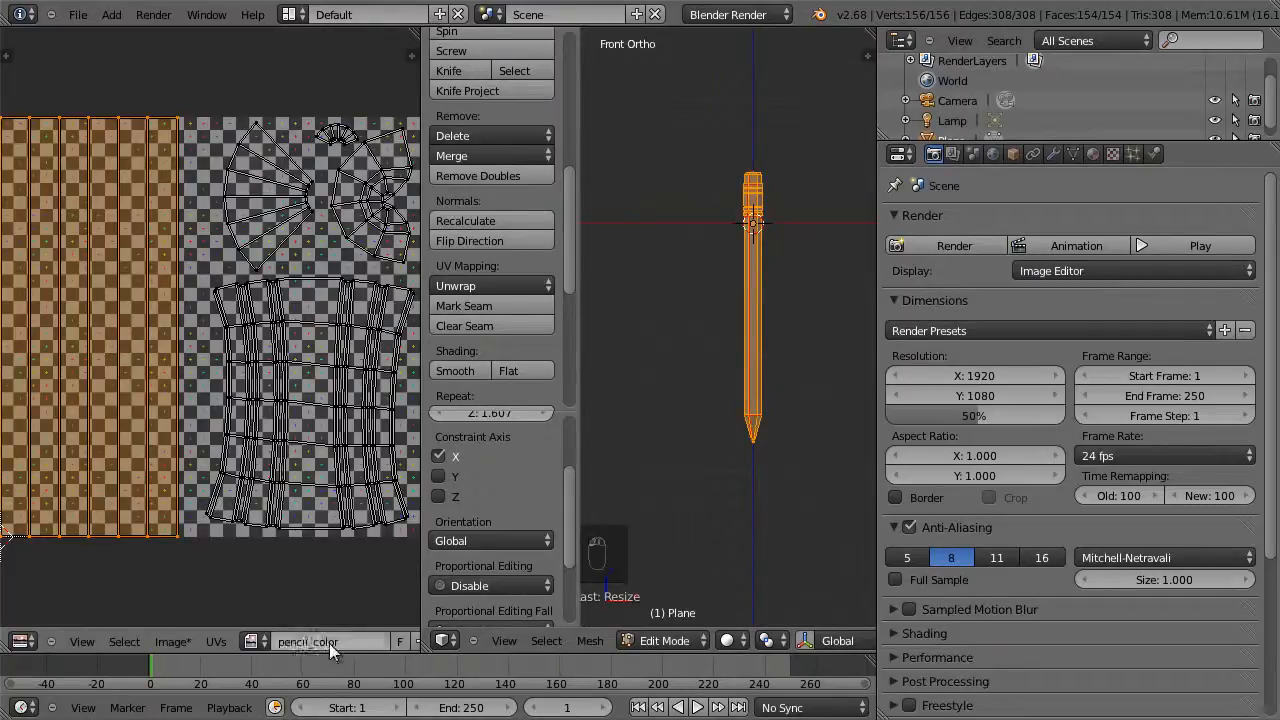
key(Return)
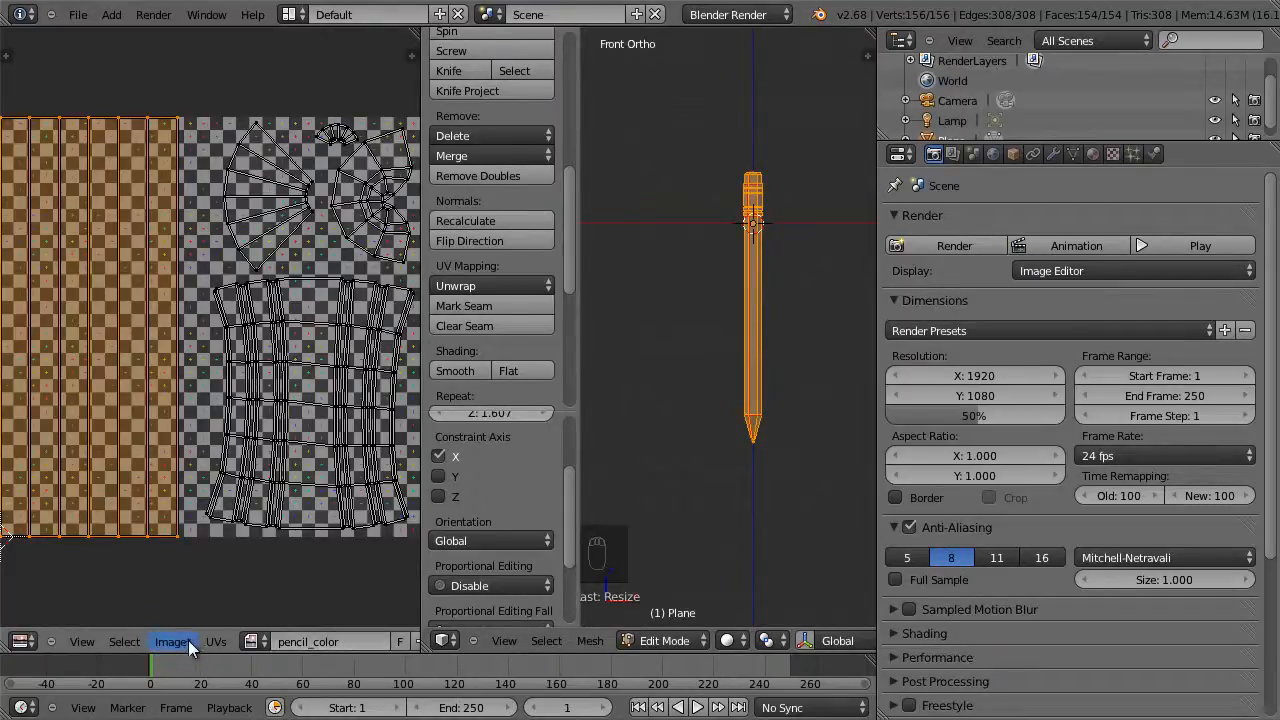
Save the pencil_color image to the Desktop folder as pencil_color.png in PNG format
click(185, 641)
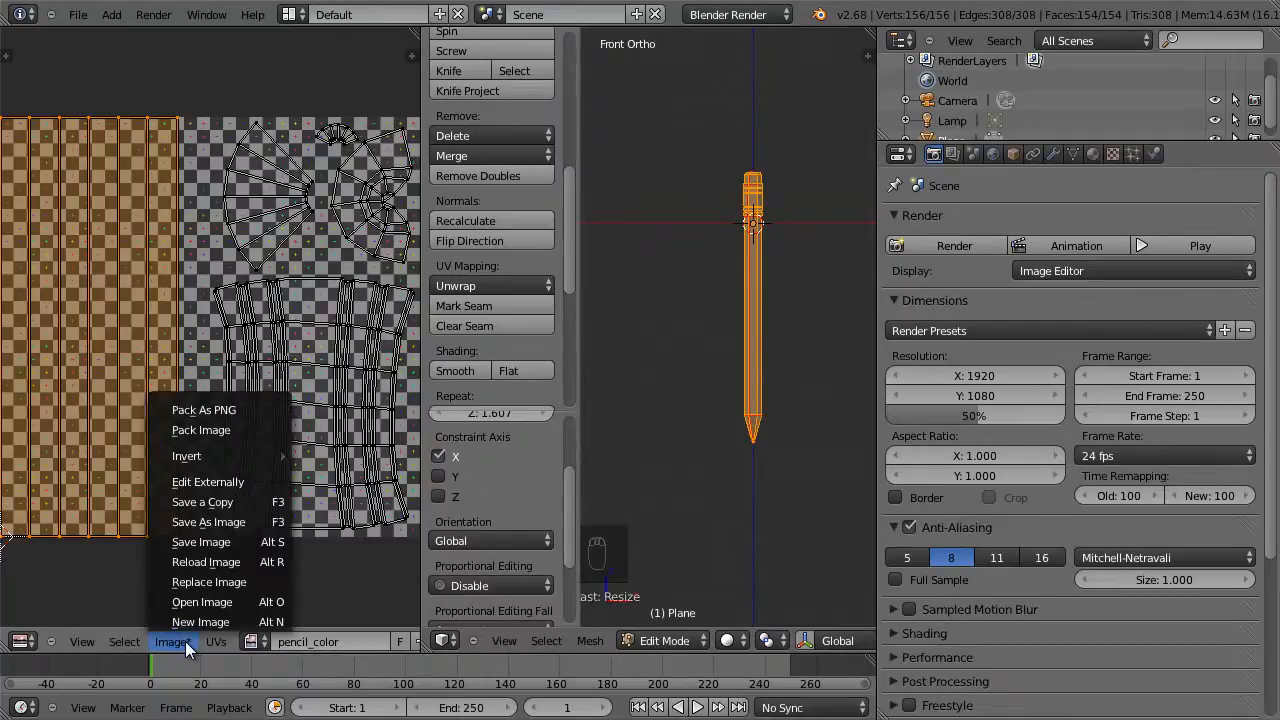
click(230, 521)
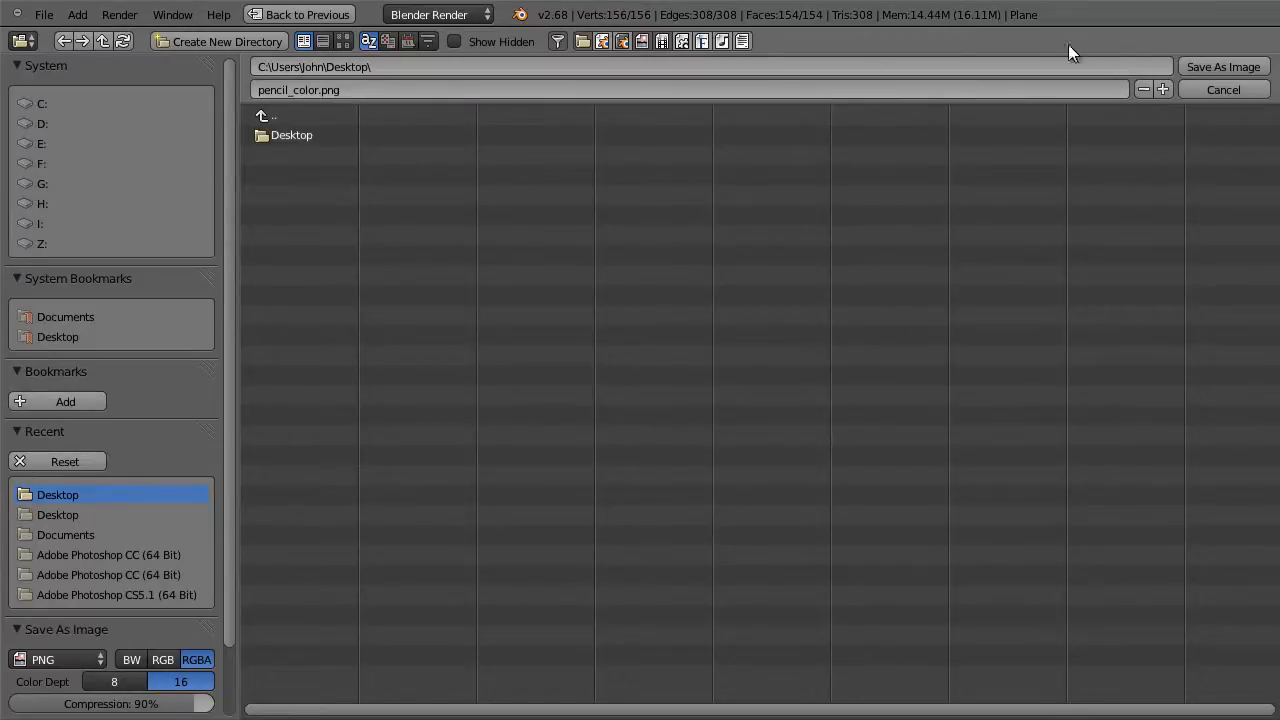
click(1220, 69)
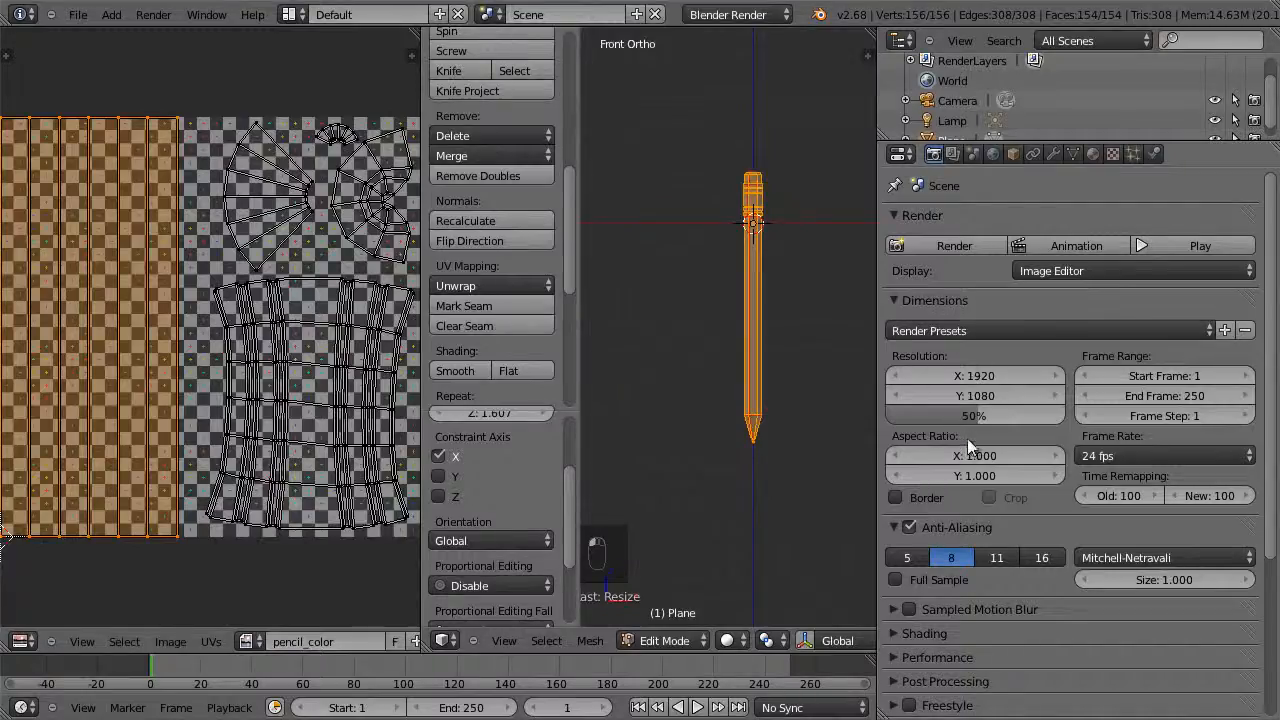
Create a new material on the pencil object and name it pencil
click(1094, 155)
click(991, 308)
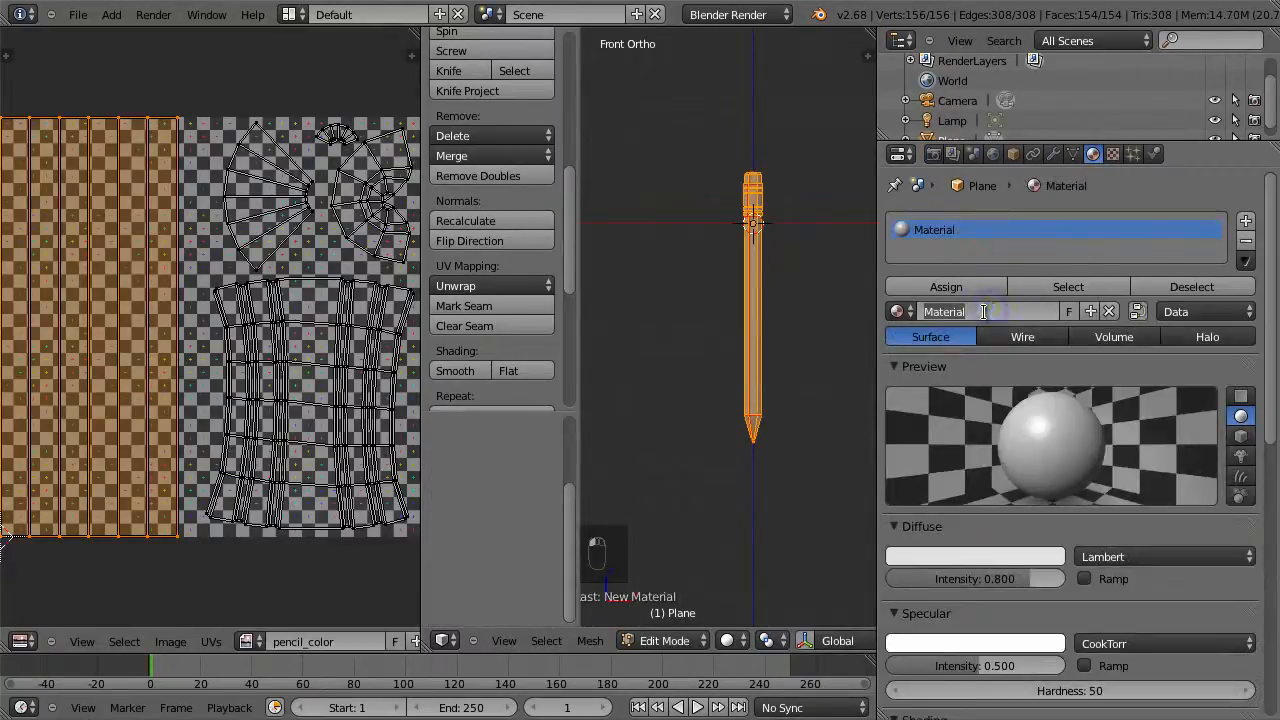
click(983, 311)
text(pencil)
key(Return)
Add a texture of type Image or Movie to the pencil material and name it pencil_color
click(1110, 158)
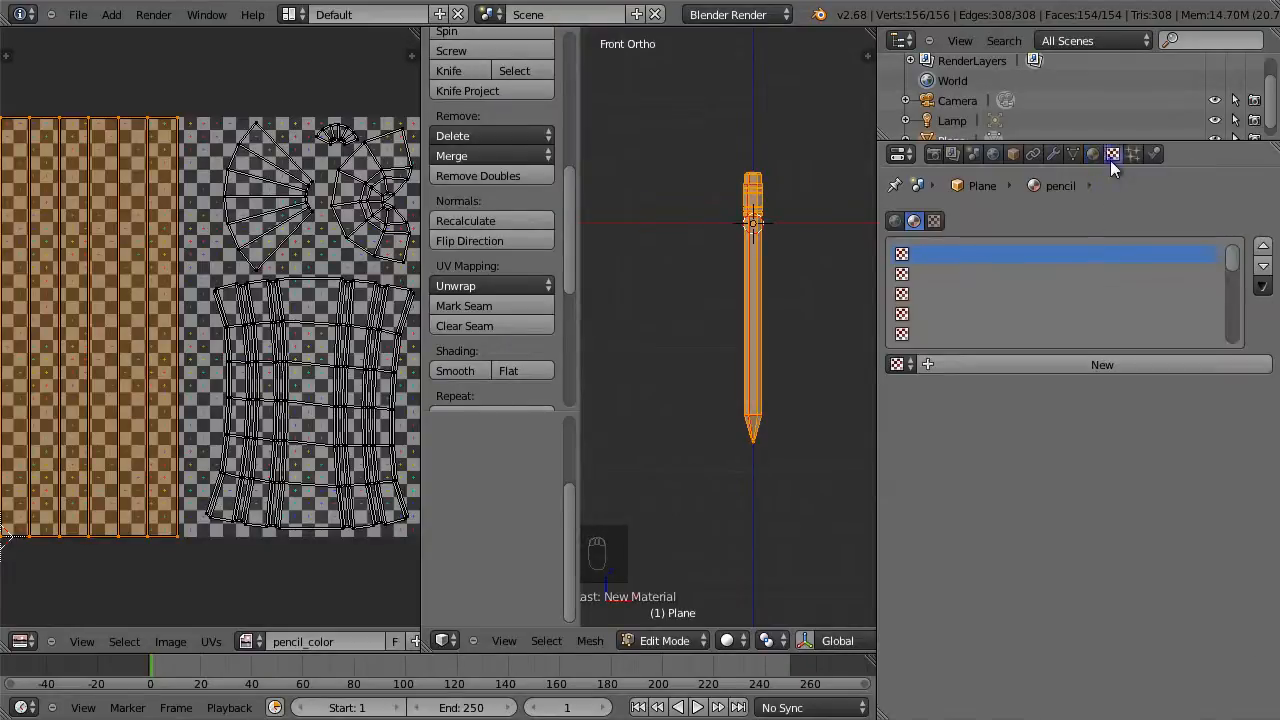
click(960, 362)
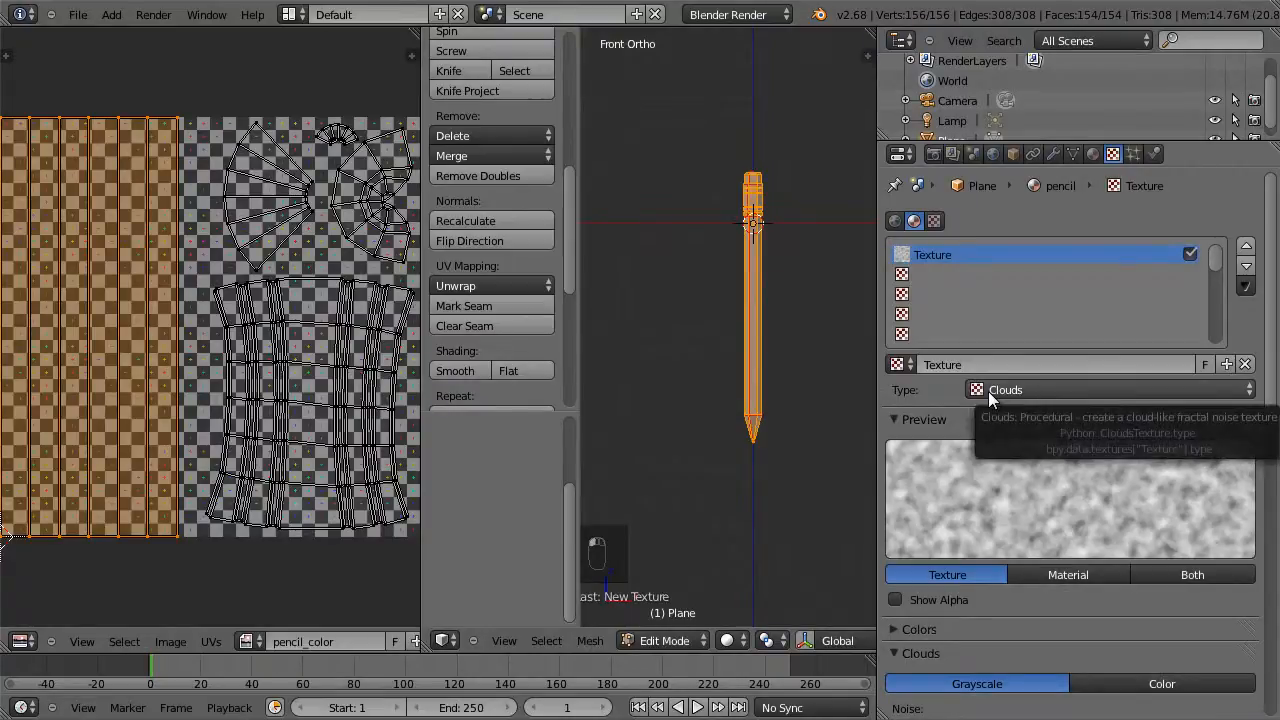
click(988, 391)
click(1017, 261)
click(948, 364)
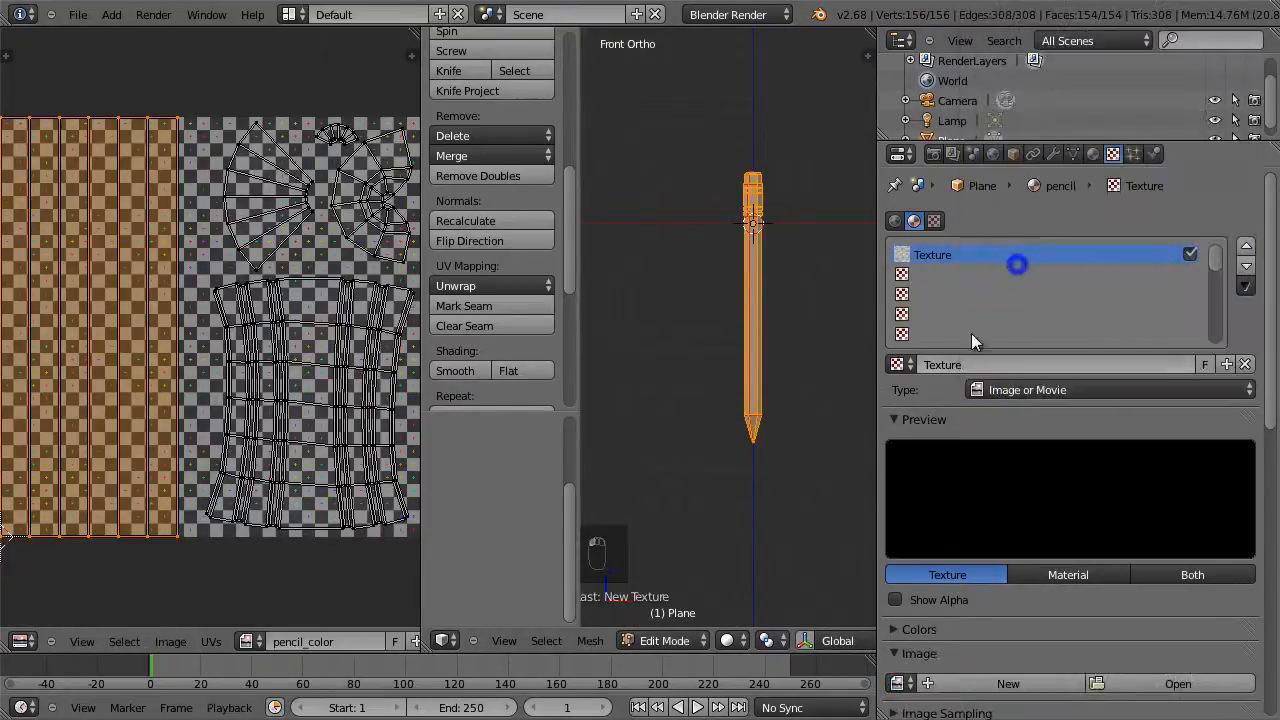
text(pencil)
key(Return)
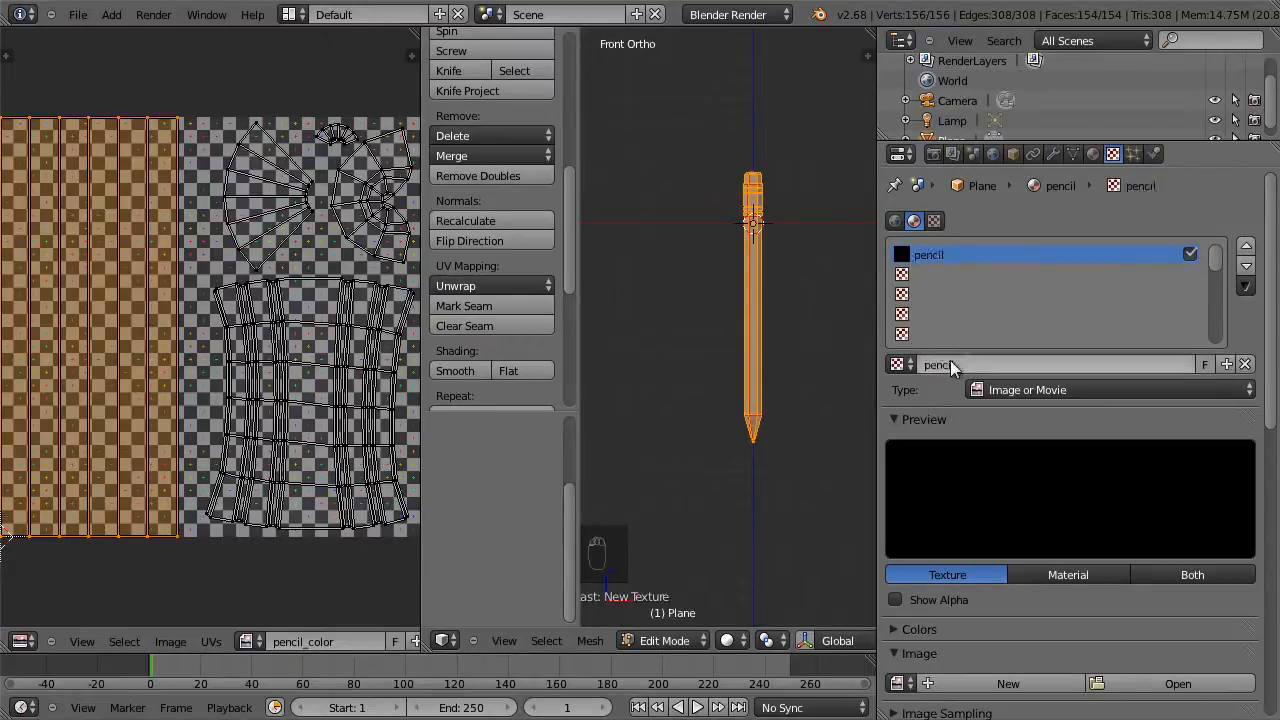
click(973, 366)
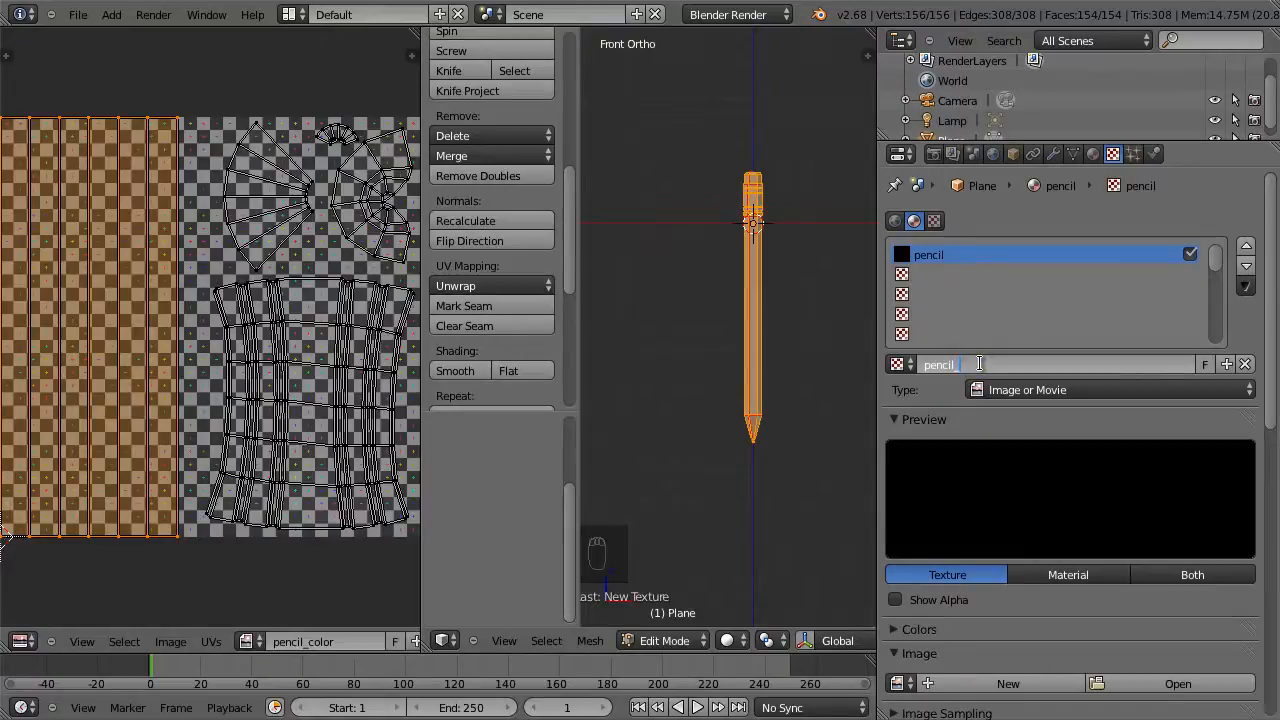
text(_color)
key(Return)
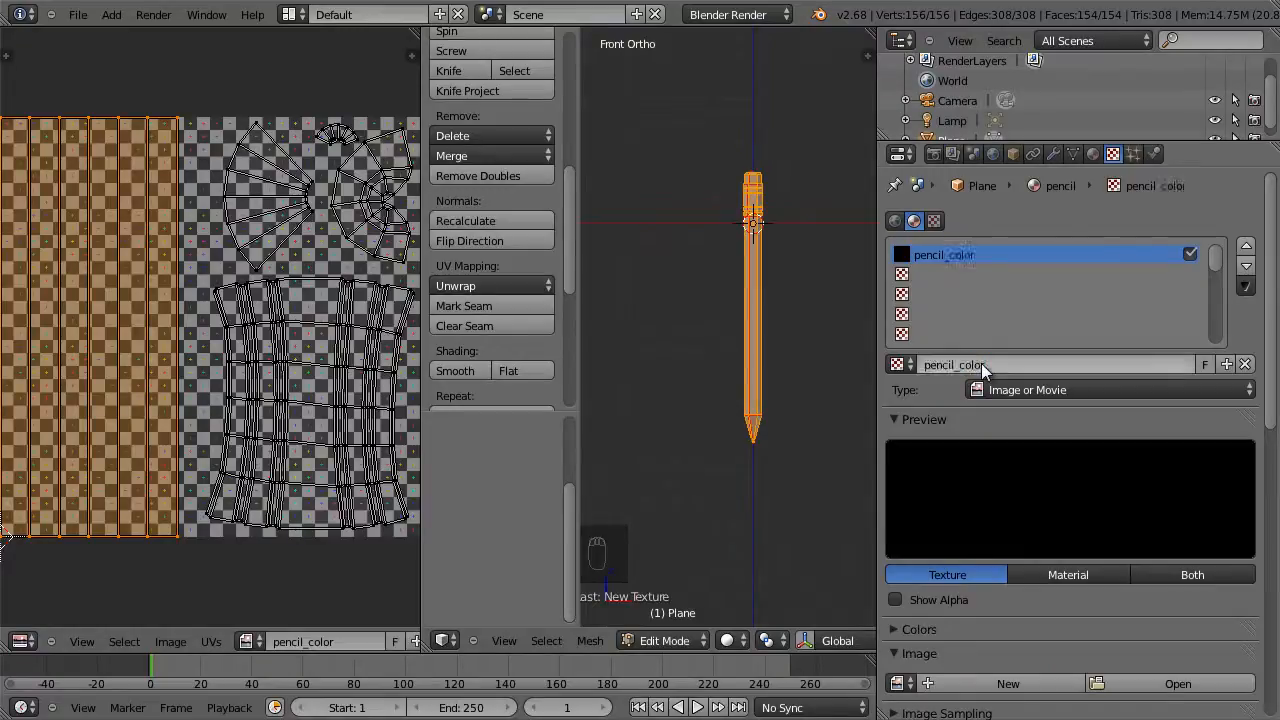
Assign the existing pencil_color image to the pencil_color texture
scroll(980, 366, down, 3)
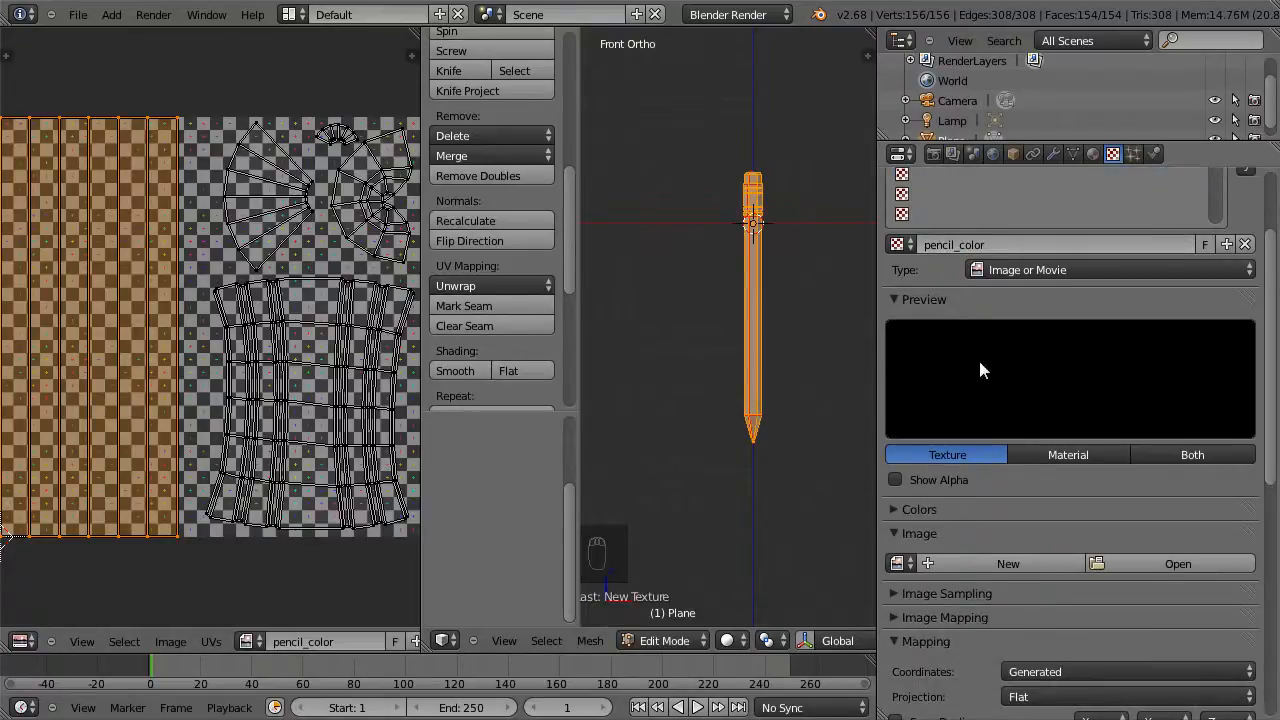
scroll(979, 370, down, 4)
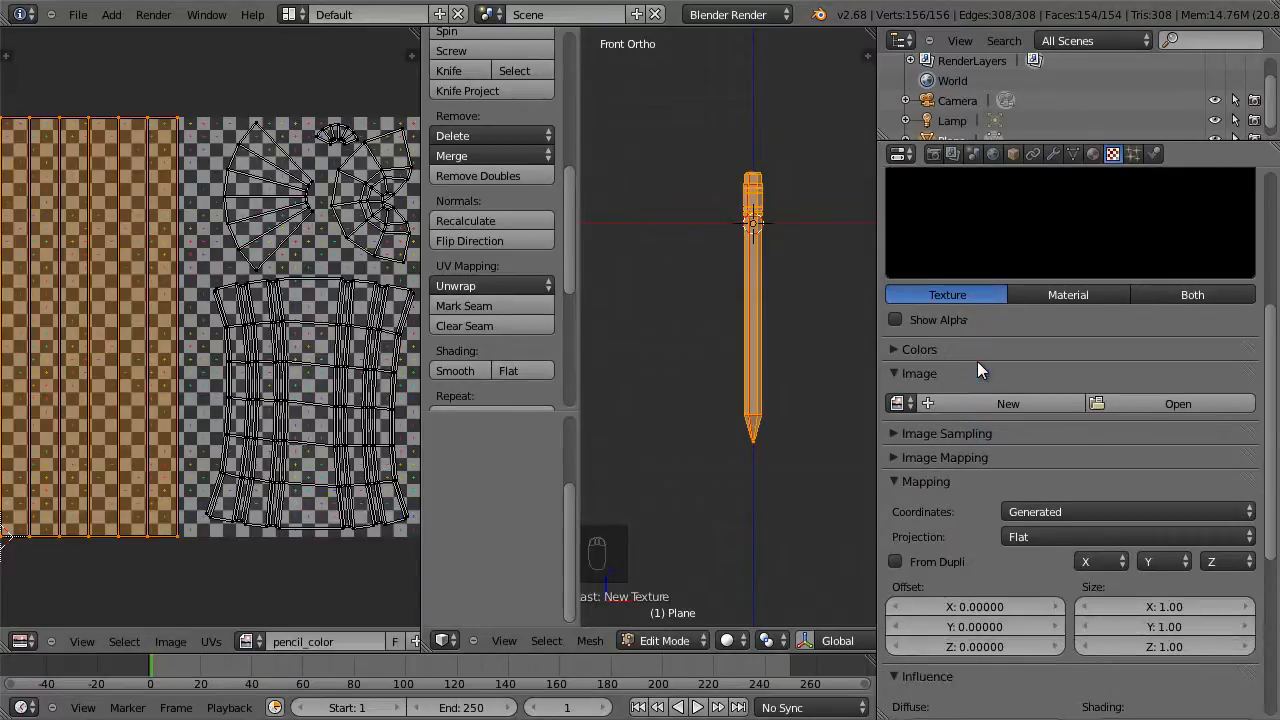
click(910, 404)
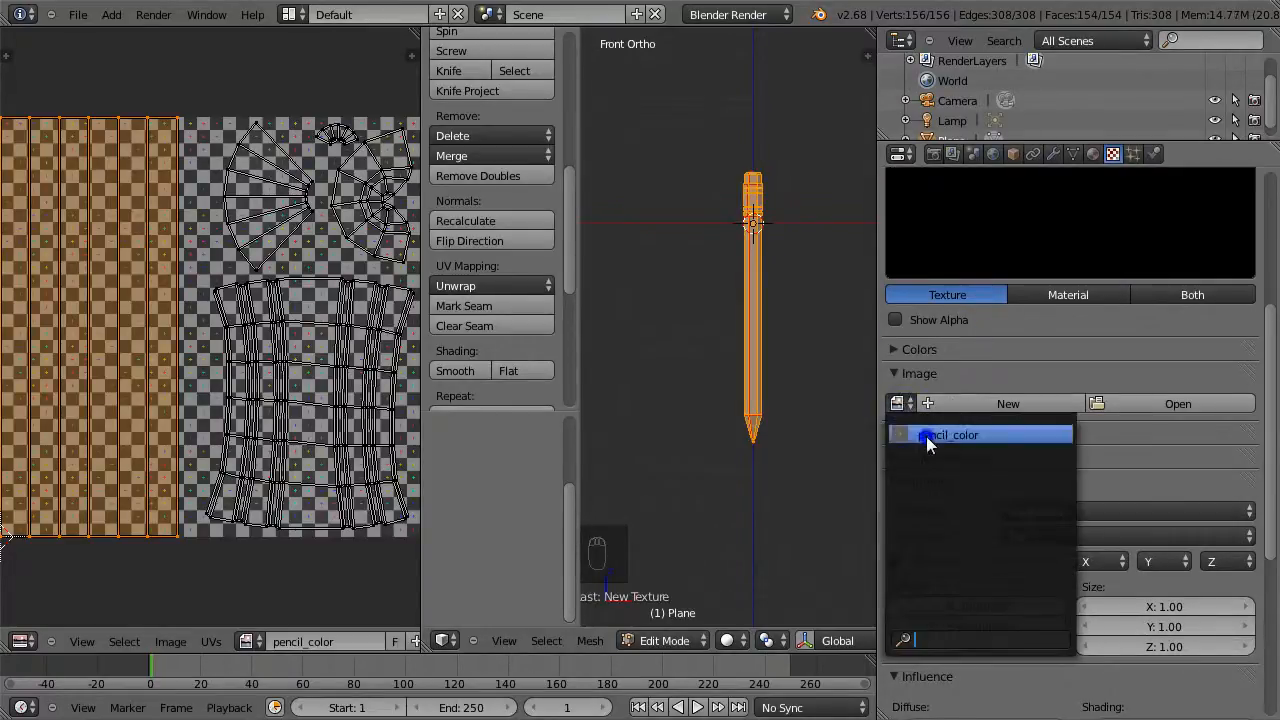
click(923, 436)
Set the texture's mapping coordinates to UV and its map to UVMap
scroll(1017, 453, down, 5)
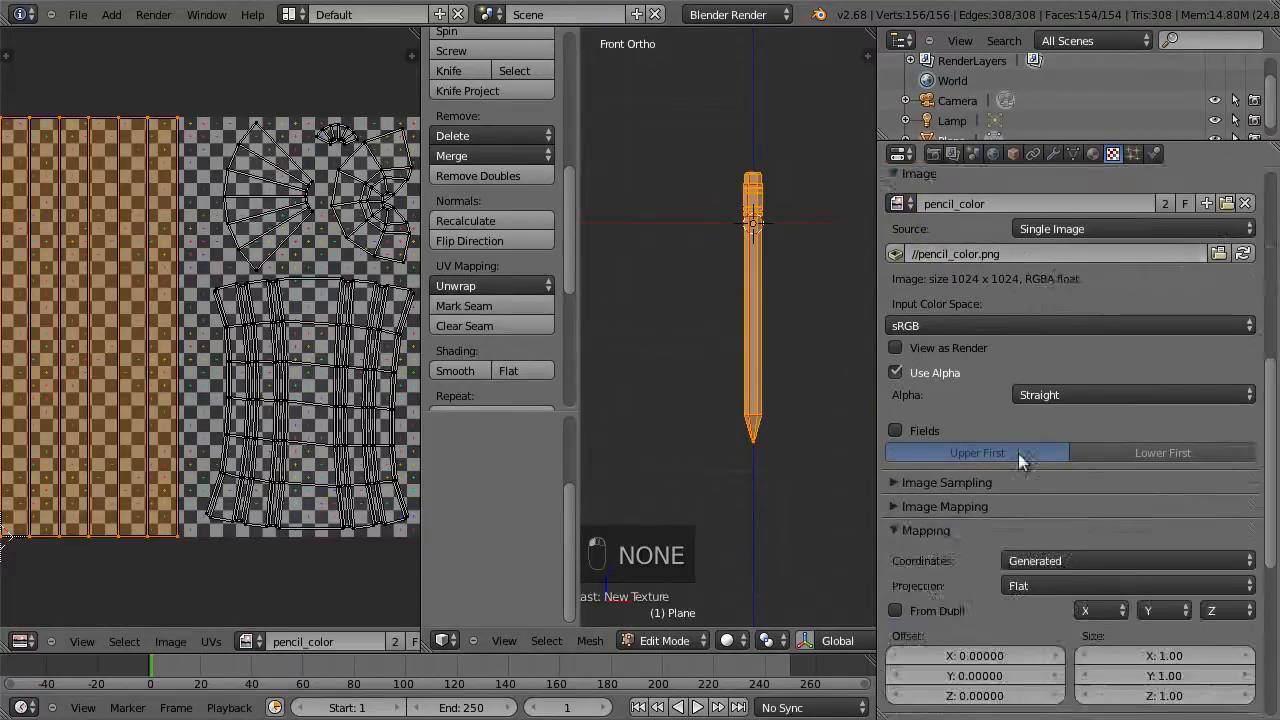
scroll(1019, 458, down, 5)
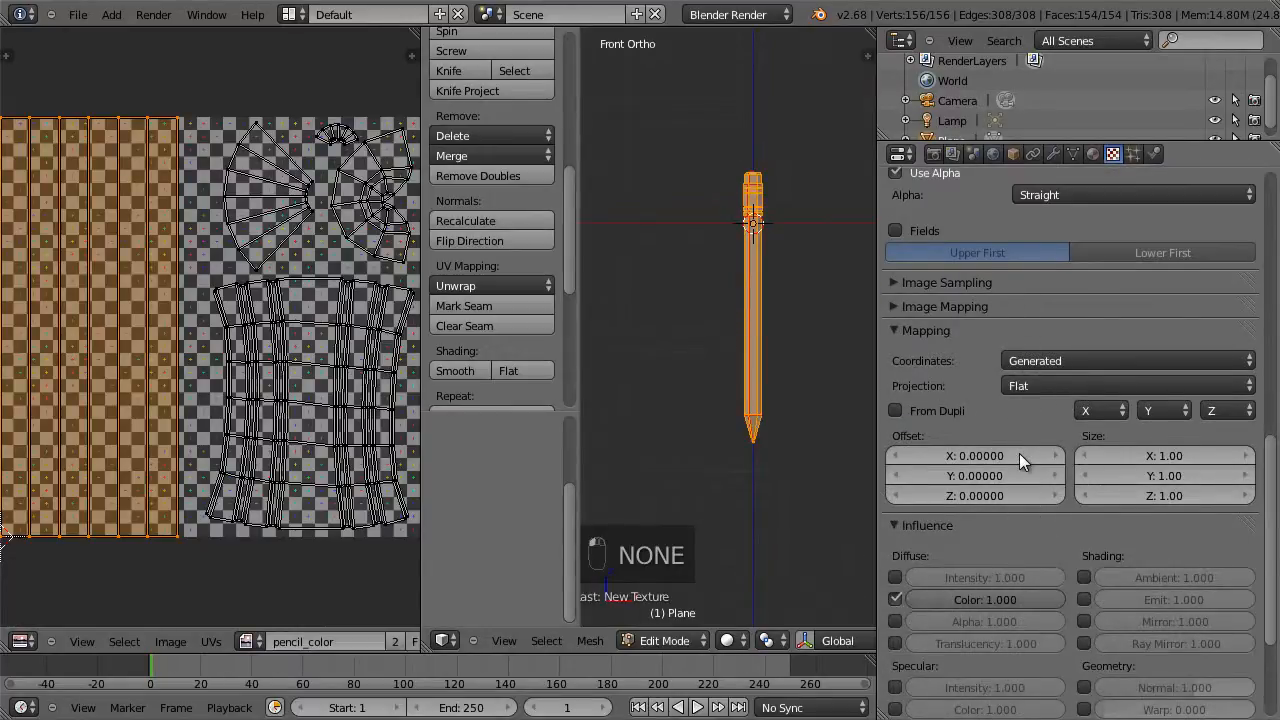
click(1046, 361)
click(1044, 280)
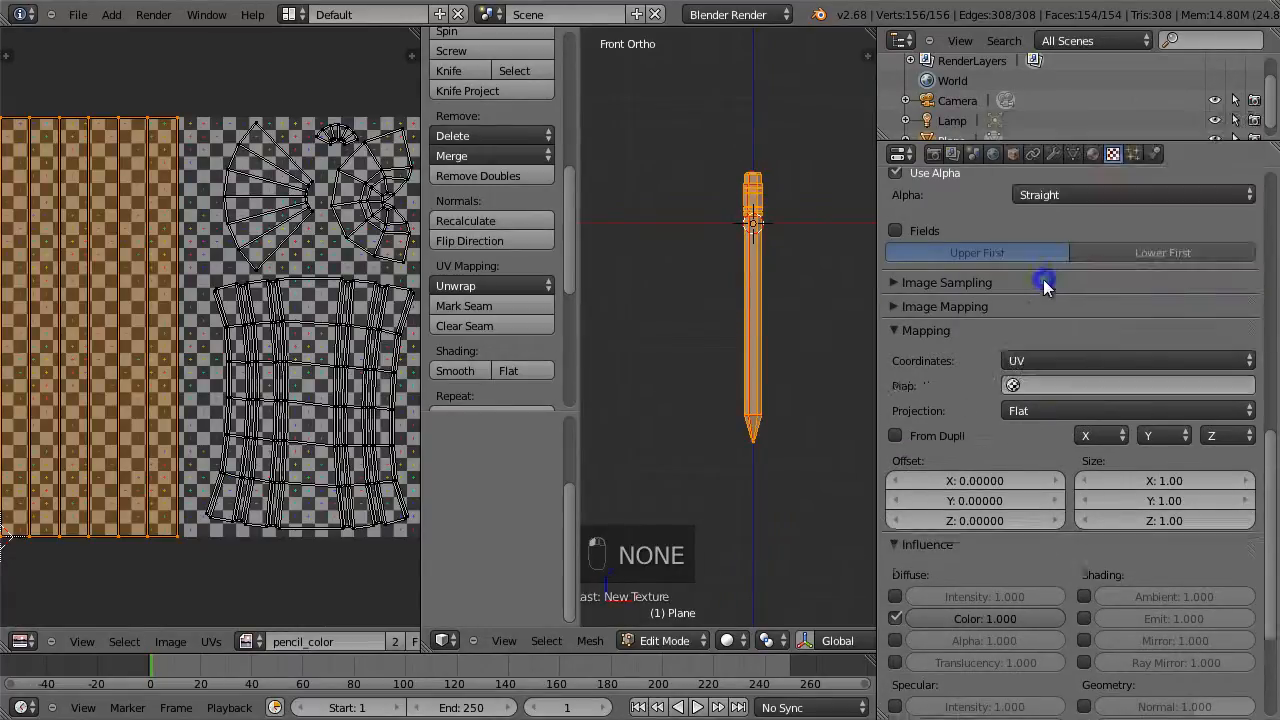
click(1052, 386)
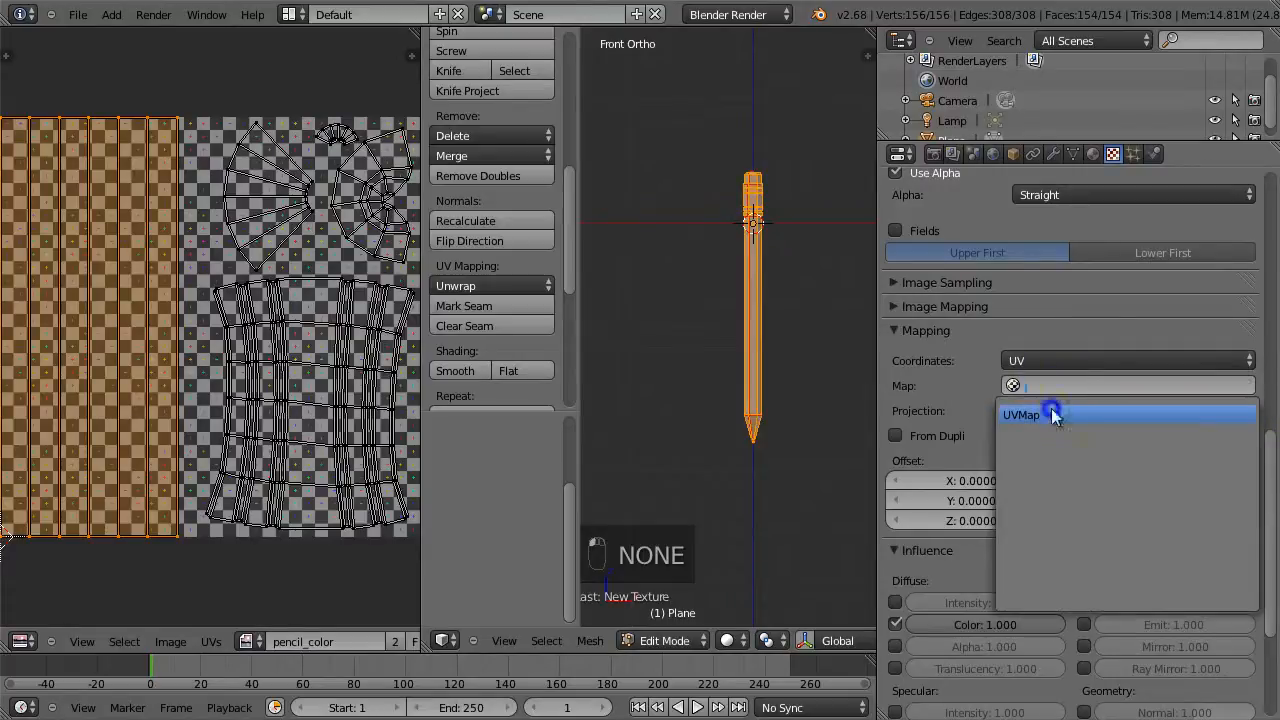
click(1030, 414)
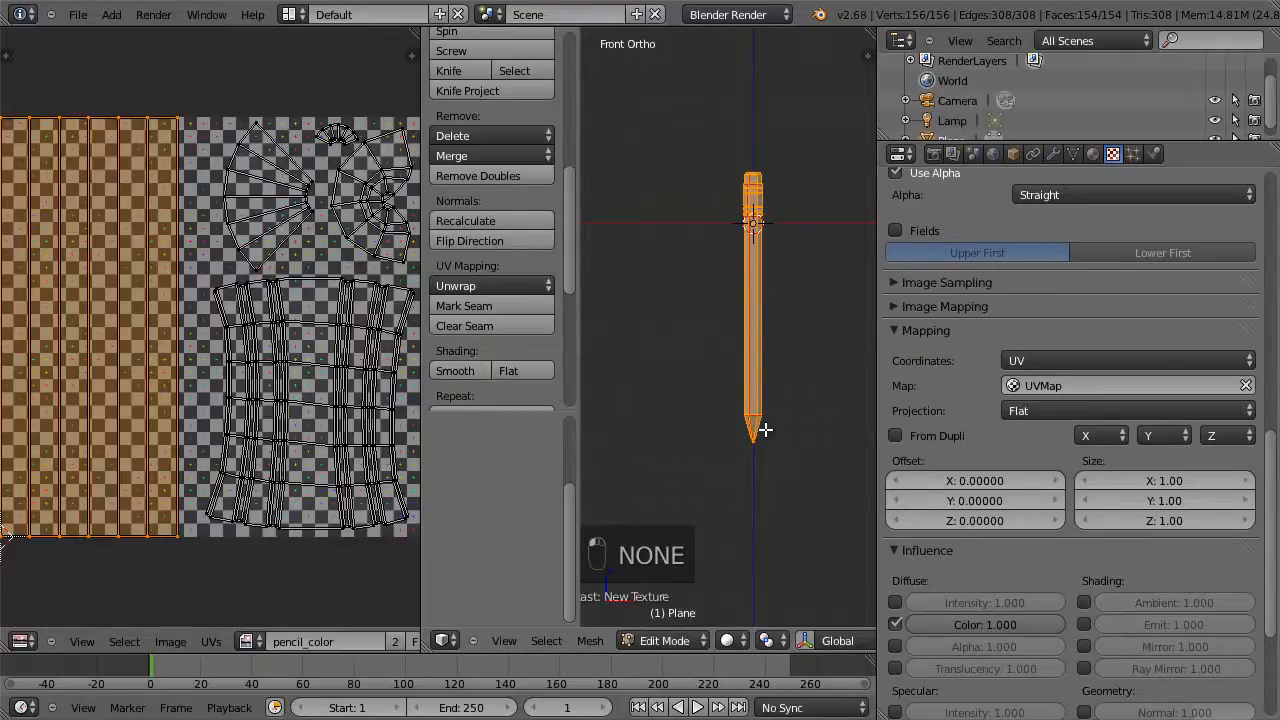
Widen the 3D view and box-select only the pencil body's long faces in face select mode
drag(876, 360, 1030, 349)
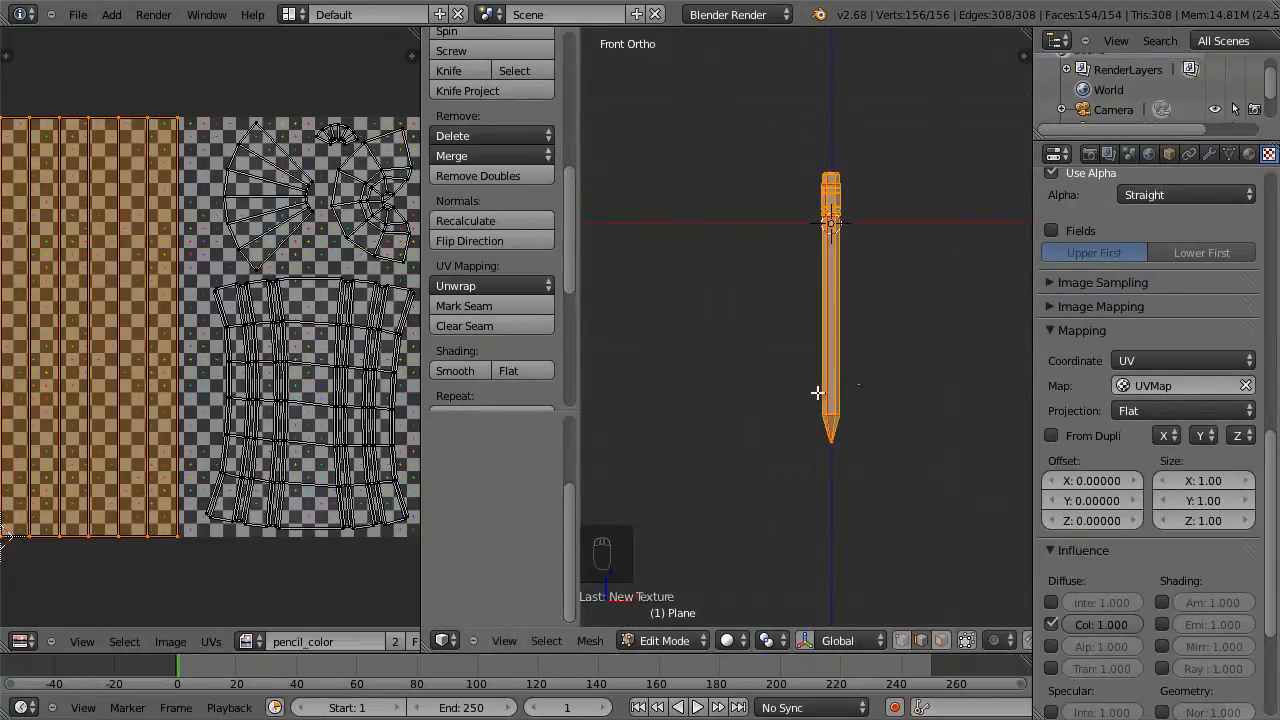
key(a)
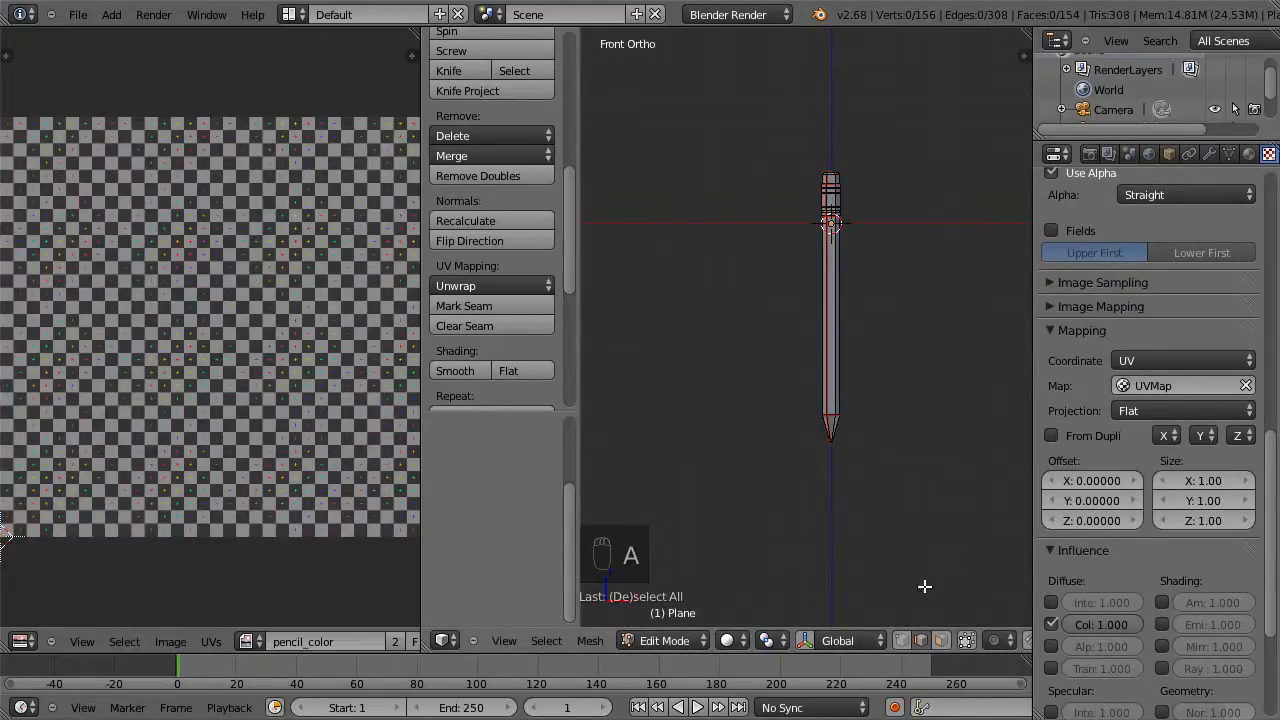
click(942, 641)
key(b)
mouse_move(789, 286)
mouse_down()
mouse_move(846, 323)
mouse_move(897, 333)
mouse_up()
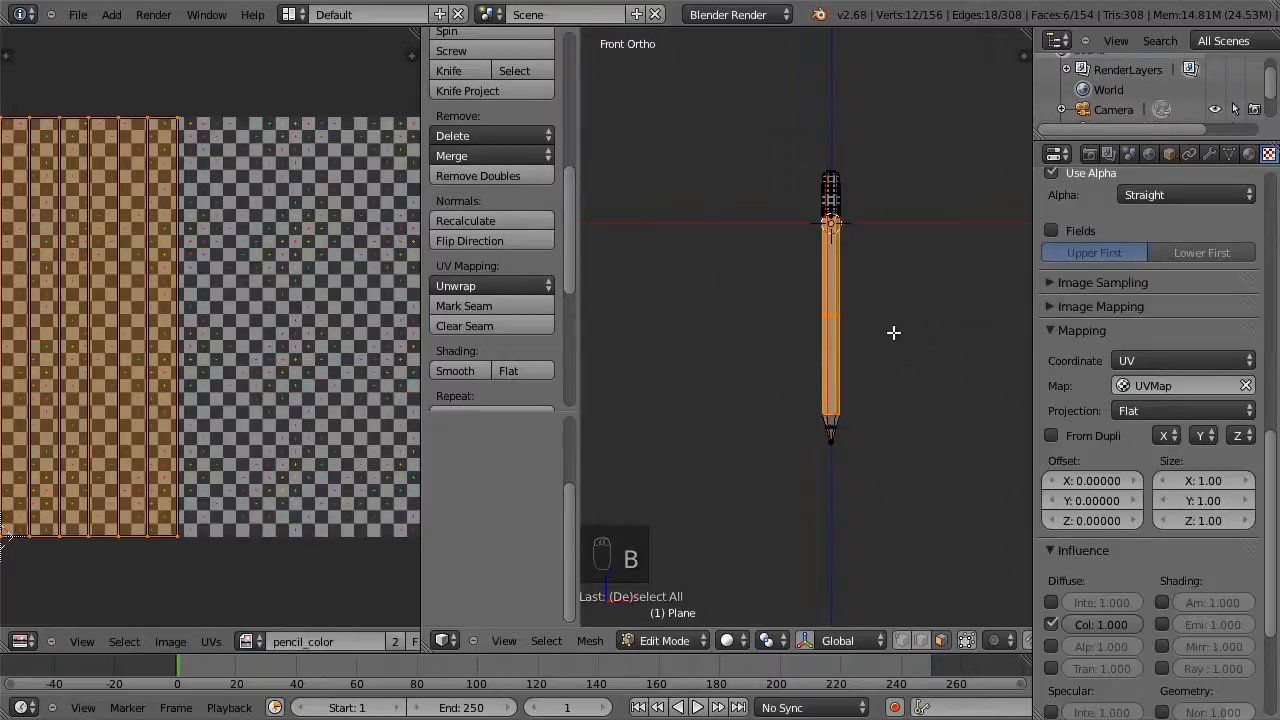
Switch the pencil to Texture Paint mode and enable face selection masking for the selected body faces
click(690, 640)
click(697, 512)
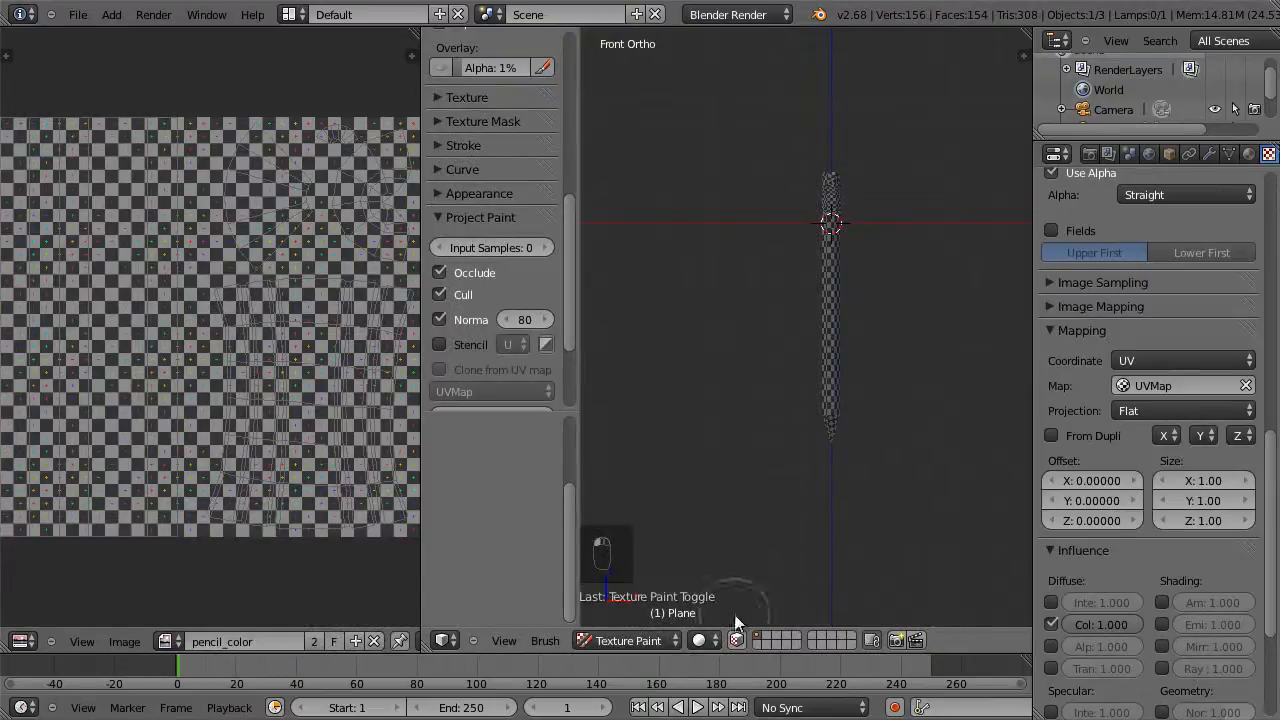
click(737, 639)
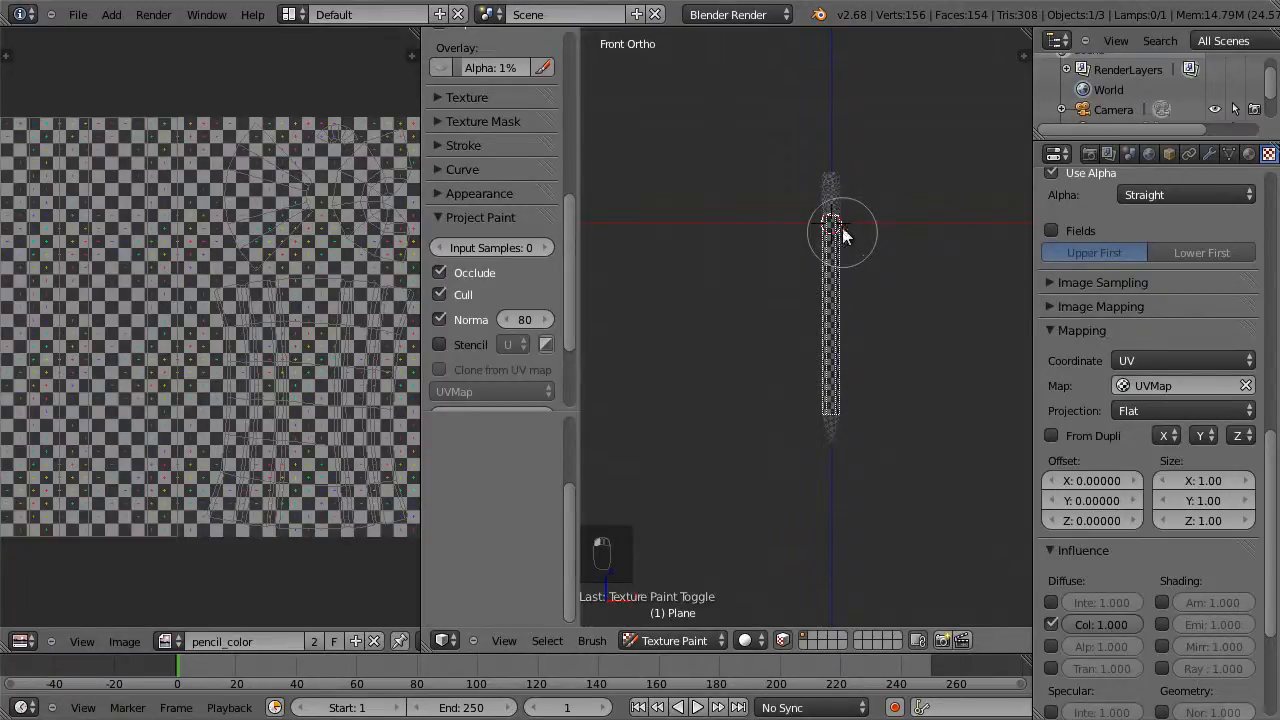
Paint the visible body faces with a saturated orange brush, raising the brush strength to 1.000 for a second coat
scroll(881, 286, up, 4)
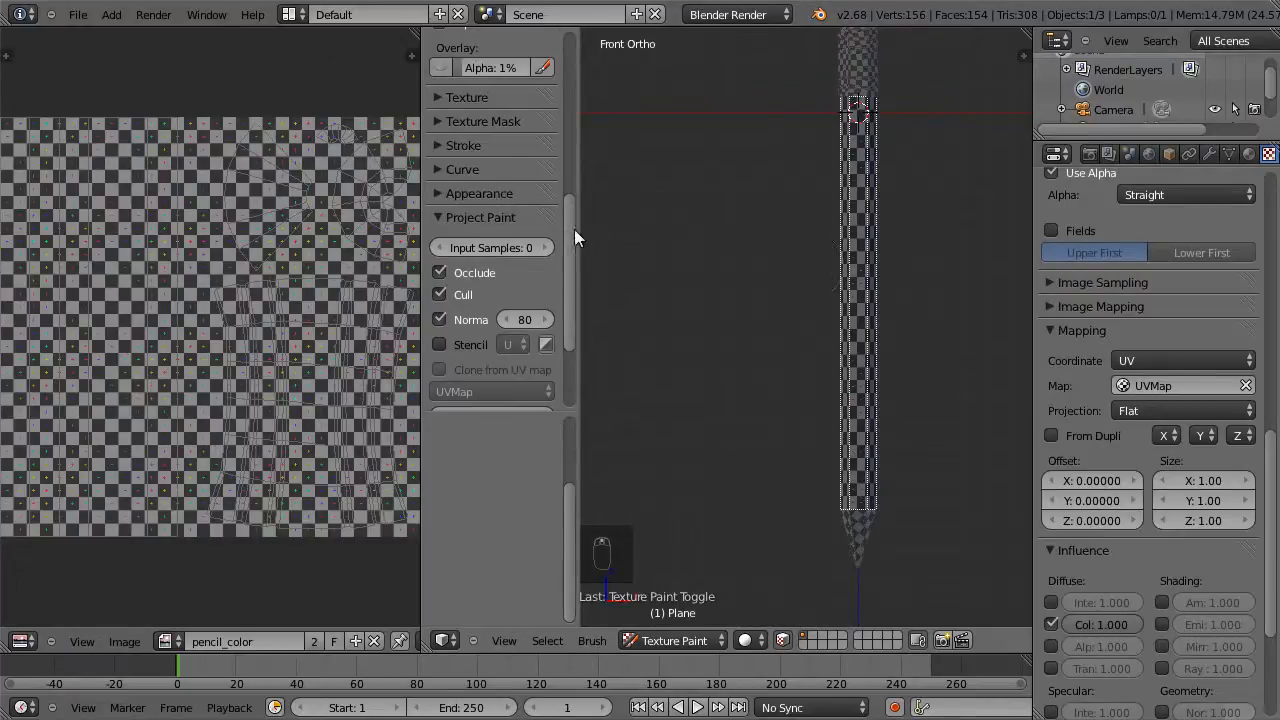
scroll(574, 237, up, 10)
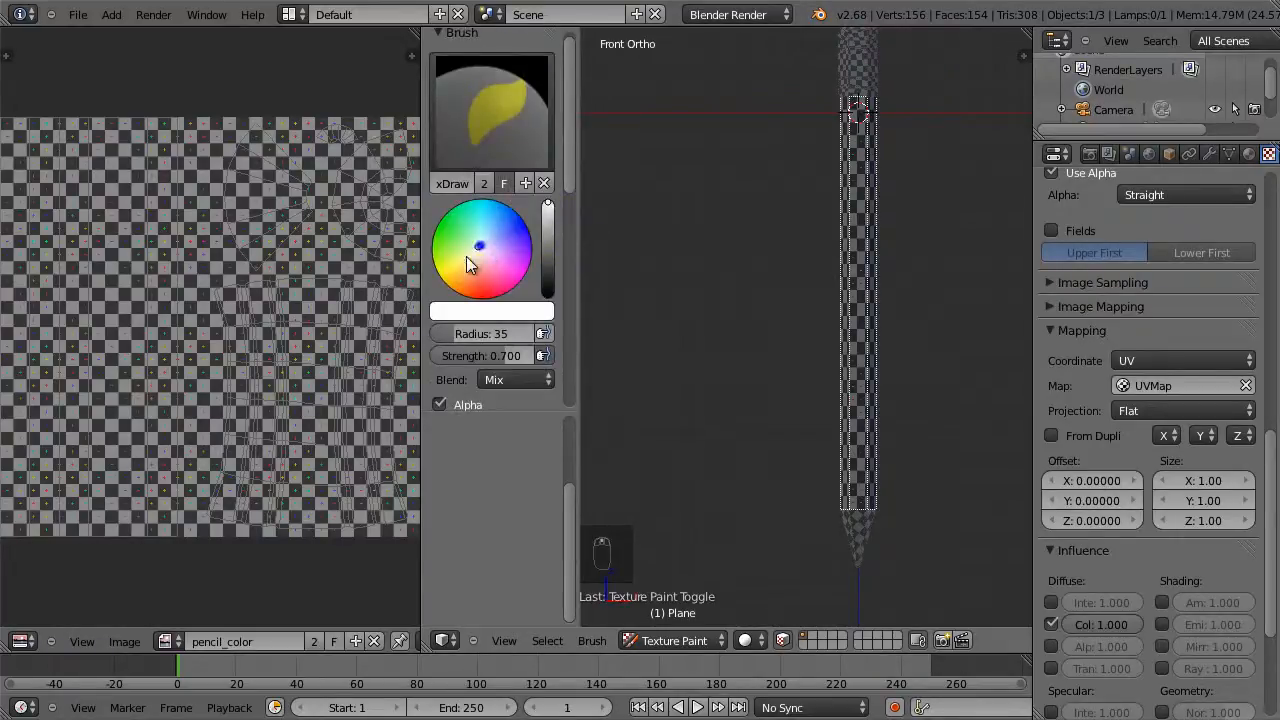
drag(481, 246, 443, 296)
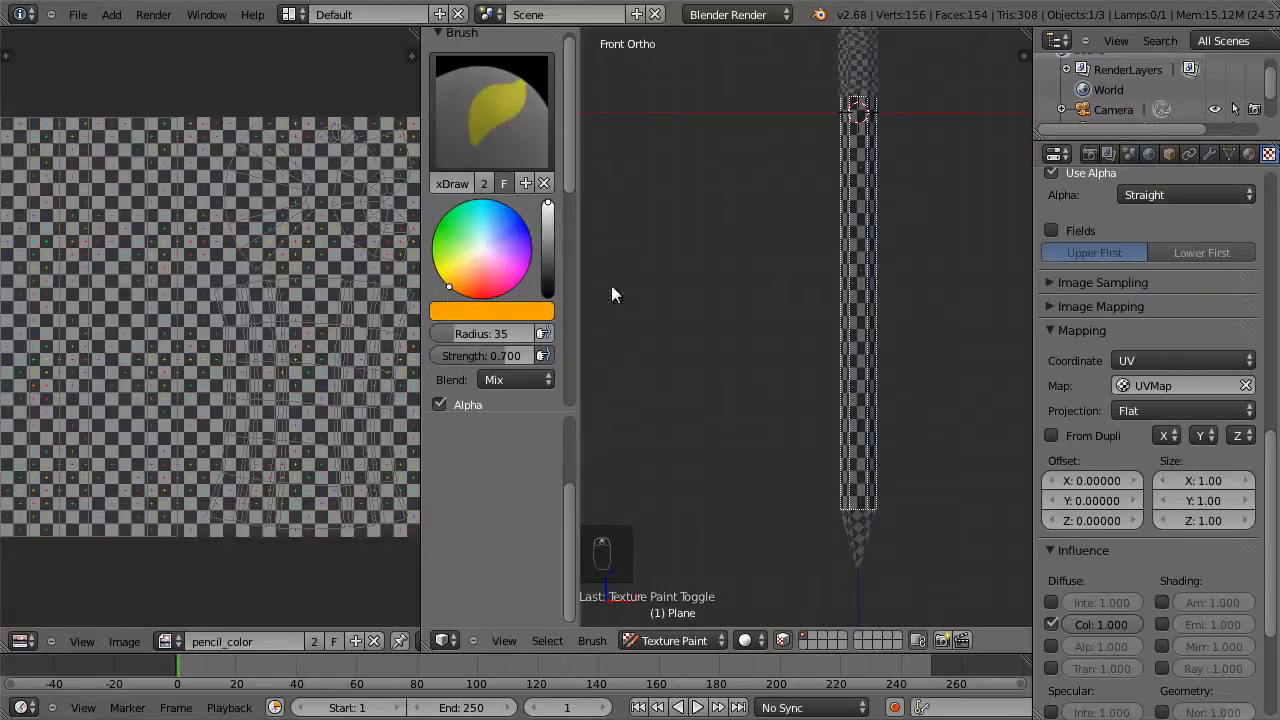
mouse_move(886, 114)
mouse_down()
mouse_move(823, 179)
mouse_move(913, 326)
mouse_move(872, 492)
mouse_move(851, 343)
mouse_move(851, 157)
mouse_move(866, 400)
mouse_up()
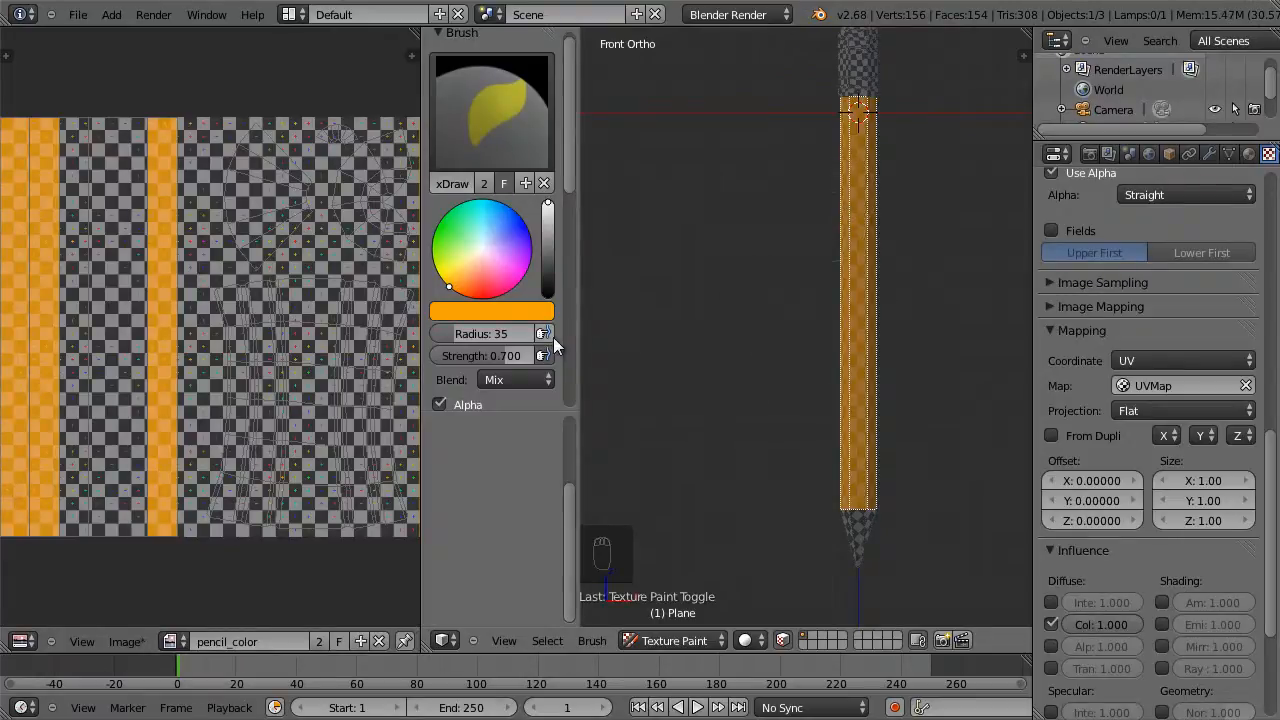
drag(505, 355, 584, 352)
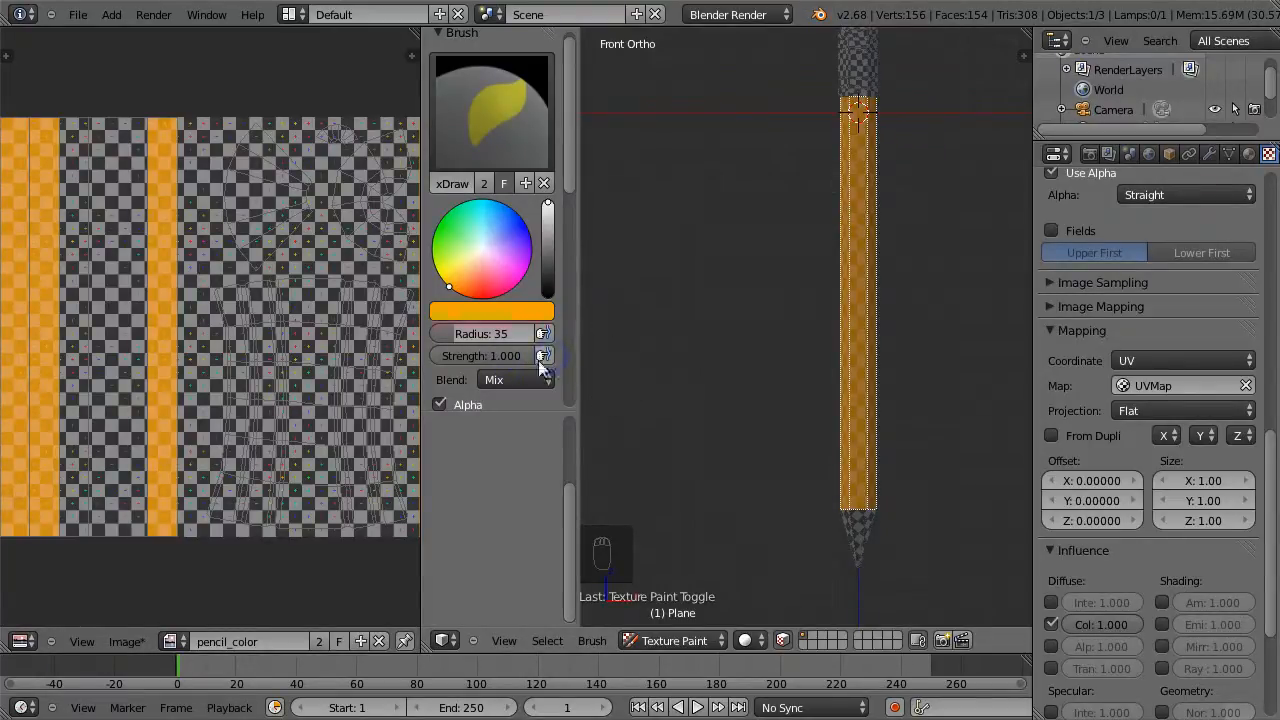
mouse_move(884, 112)
mouse_down()
mouse_move(851, 289)
mouse_move(879, 454)
mouse_move(840, 331)
mouse_up()
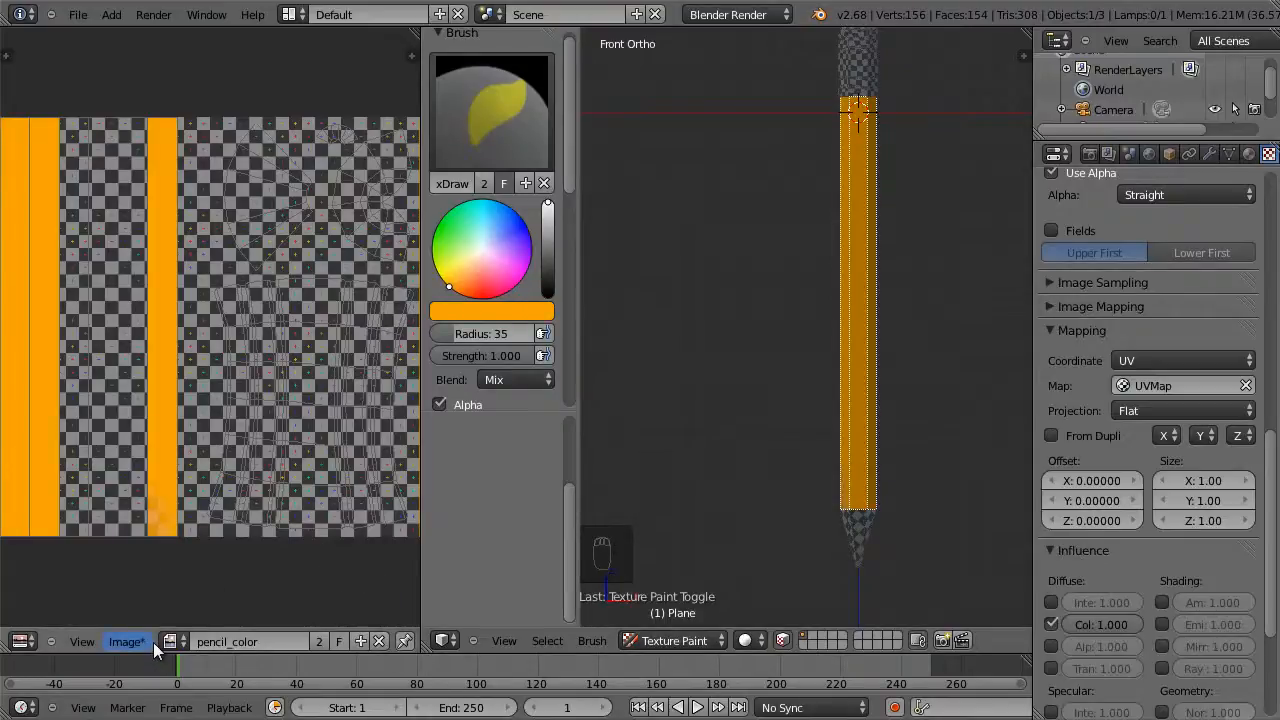
Switch the image editor to Paint mode, enlarge the brush radius to 86, and paint the remaining body strips orange
middle_drag(153, 642, 2, 642)
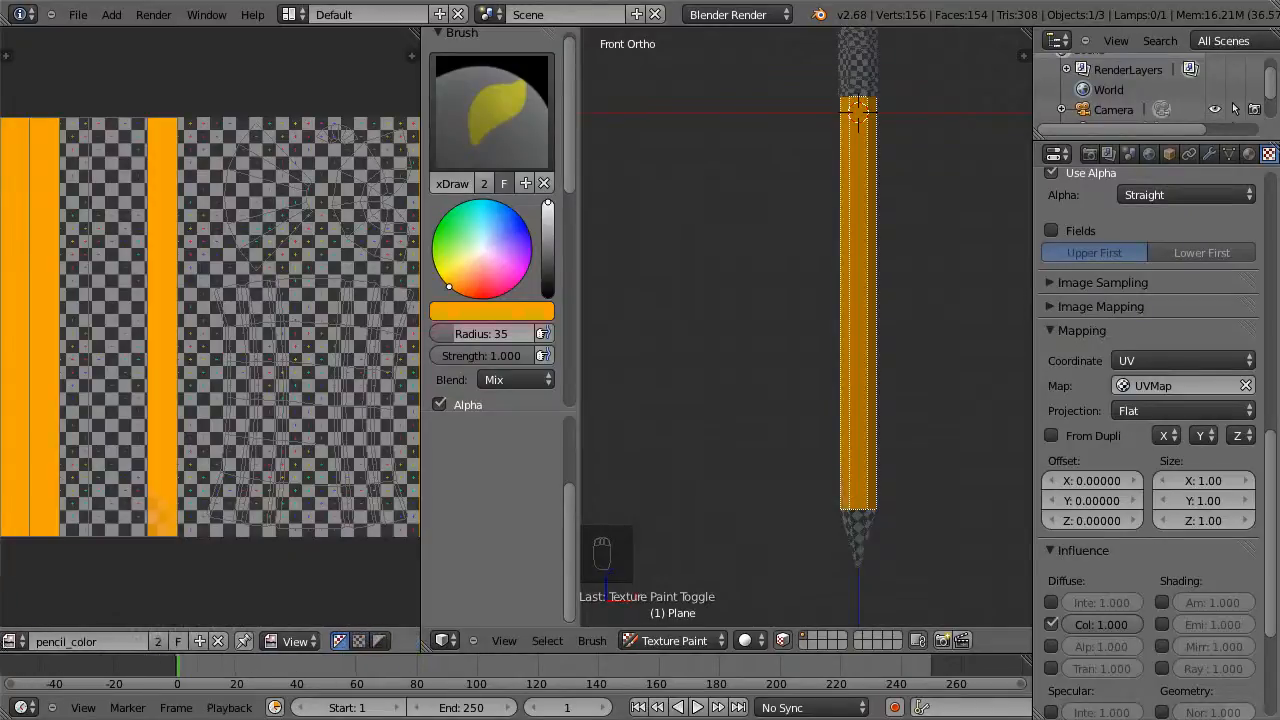
click(292, 639)
click(297, 598)
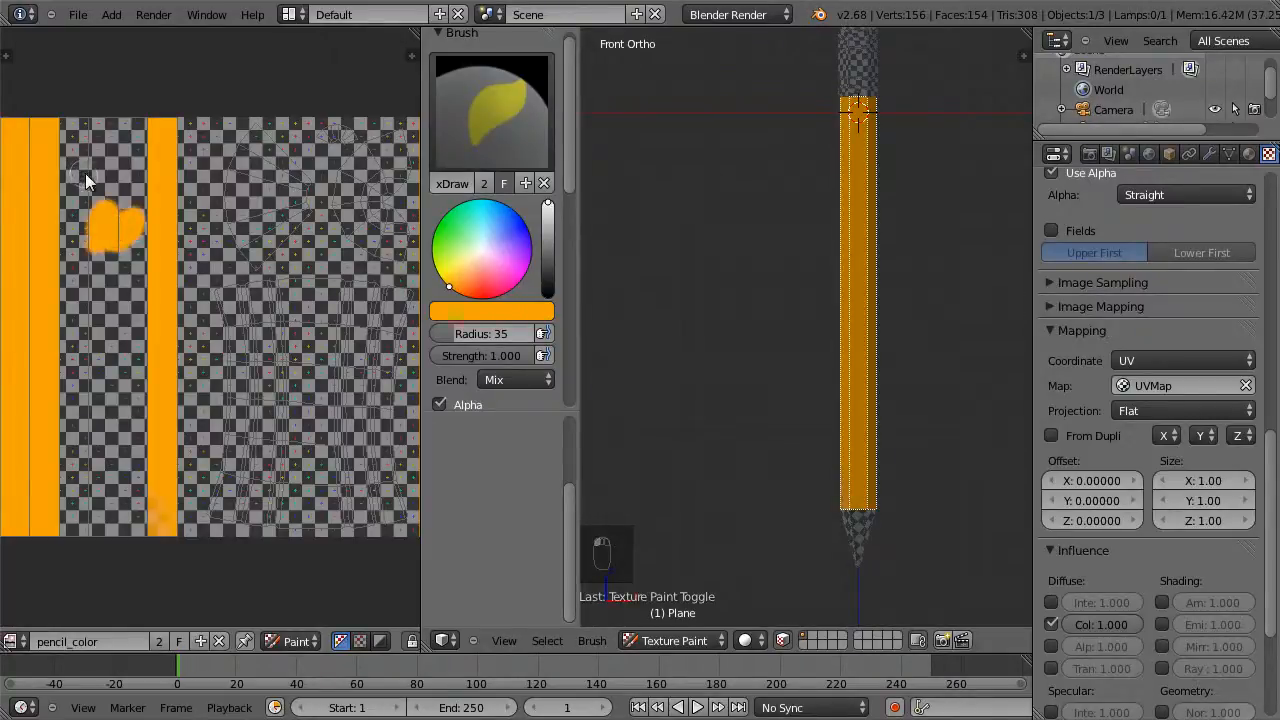
key(f)
click(103, 186)
drag(77, 126, 66, 362)
mouse_move(68, 535)
mouse_down()
mouse_move(113, 88)
mouse_move(100, 545)
mouse_move(133, 468)
mouse_move(140, 257)
mouse_up()
mouse_move(141, 113)
mouse_down()
mouse_move(115, 352)
mouse_move(138, 522)
mouse_up()
mouse_move(837, 400)
middle_down()
mouse_move(846, 420)
mouse_move(757, 431)
mouse_move(860, 426)
mouse_move(709, 383)
mouse_move(636, 405)
mouse_move(906, 409)
mouse_move(880, 437)
mouse_move(906, 466)
mouse_move(746, 437)
mouse_move(700, 449)
mouse_move(703, 392)
mouse_move(616, 390)
middle_up()
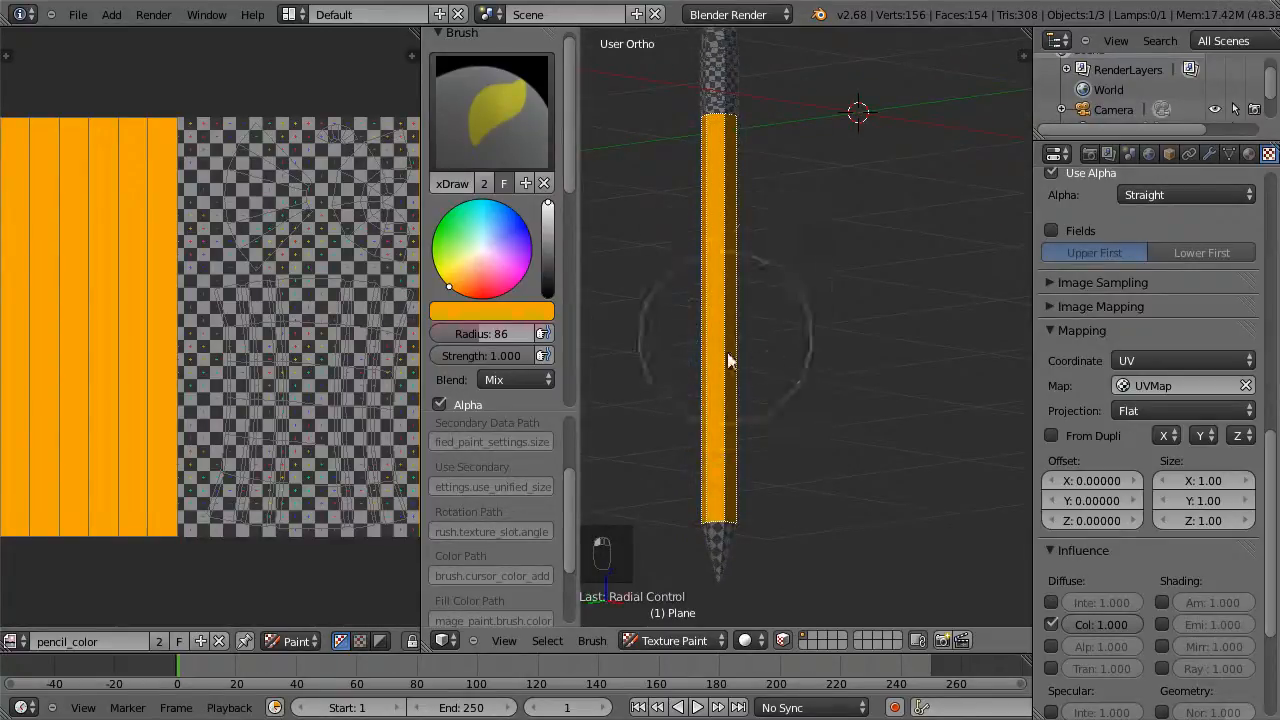
Frame the pencil's ferrule from the front, return to Edit Mode and clear the body face selection
key(KP_1)
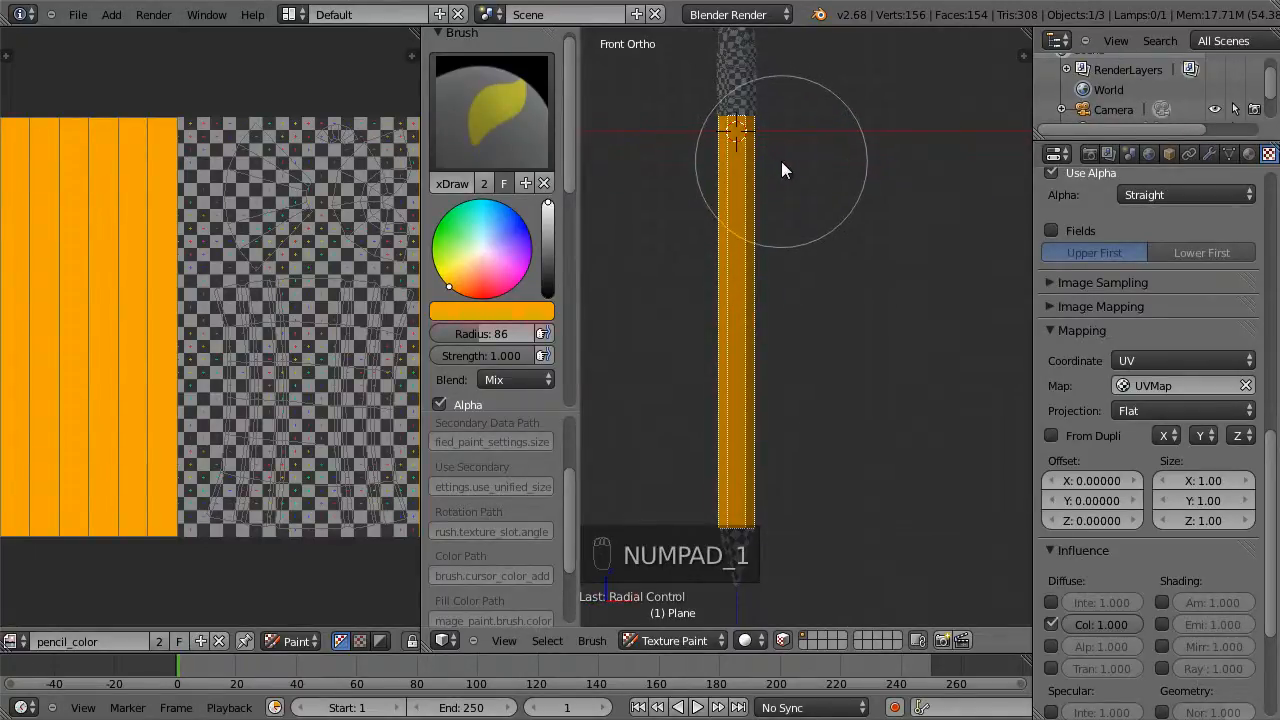
mouse_move(782, 159)
shift+middle_down()
mouse_move(823, 232)
mouse_move(838, 323)
shift+middle_up()
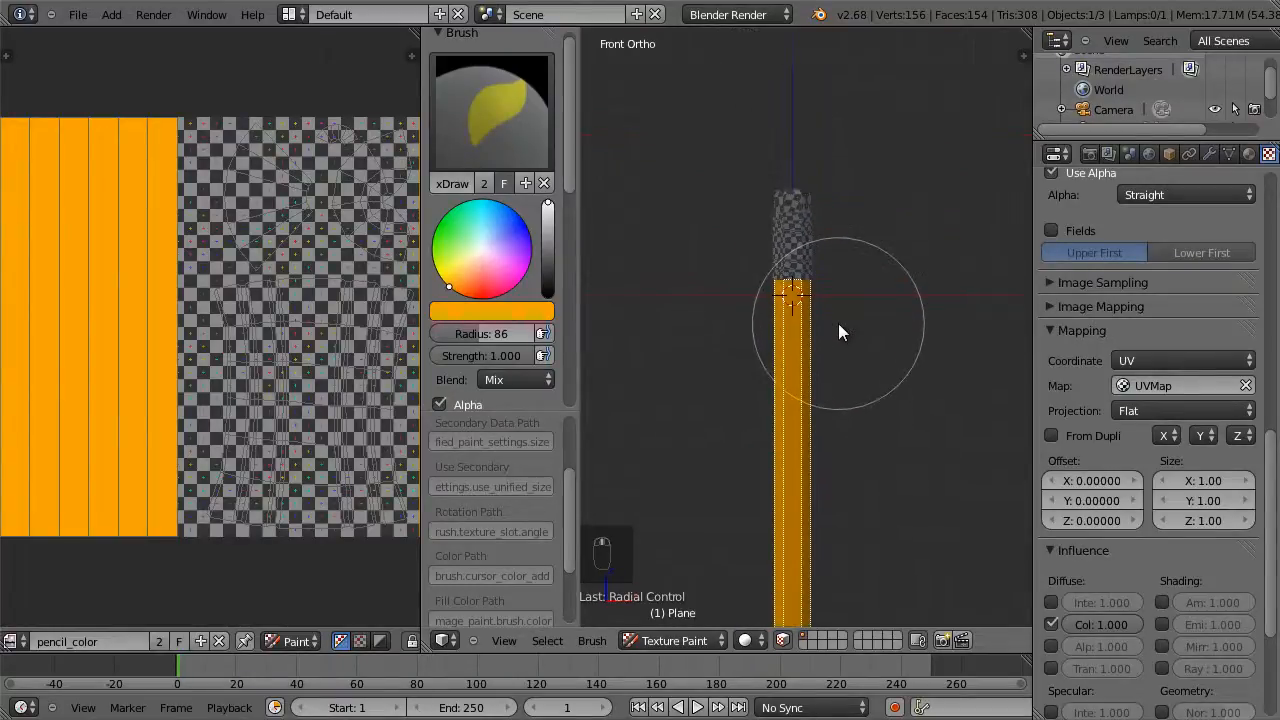
key(shift+b)
mouse_move(846, 311)
mouse_down()
mouse_move(729, 200)
mouse_move(743, 194)
mouse_up()
key(Tab)
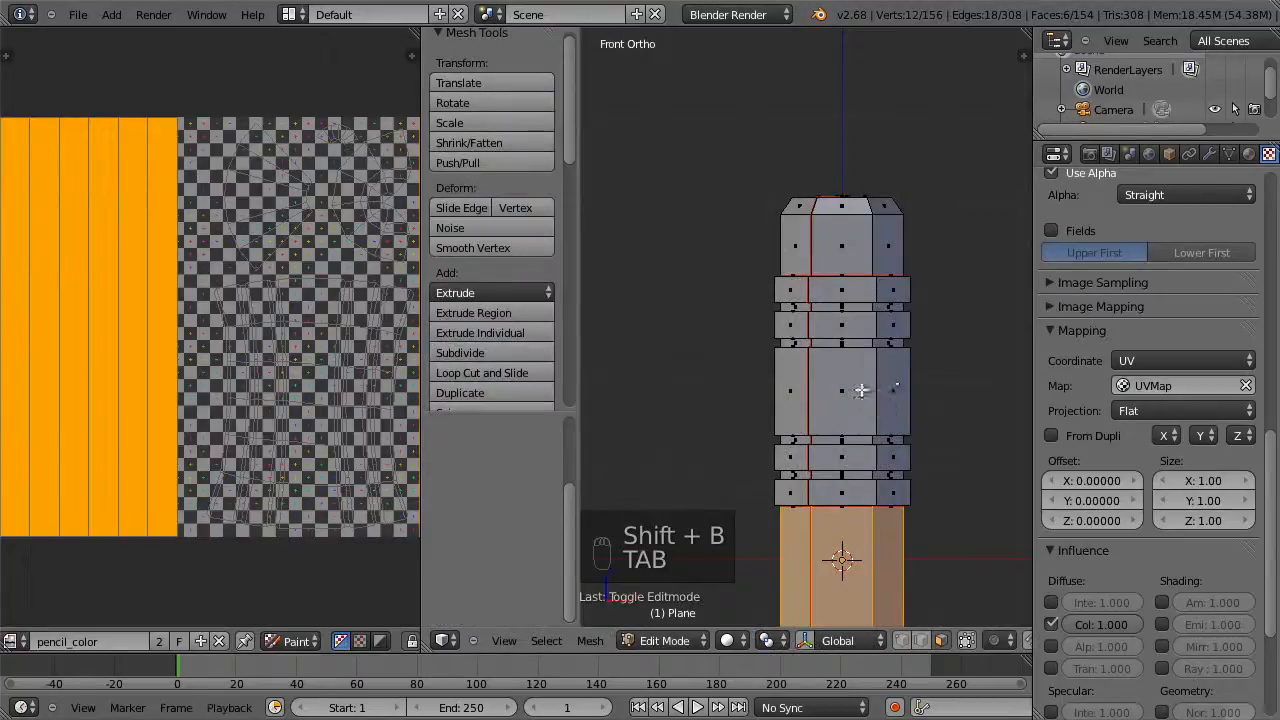
key(b)
drag(763, 287, 946, 288)
key(b)
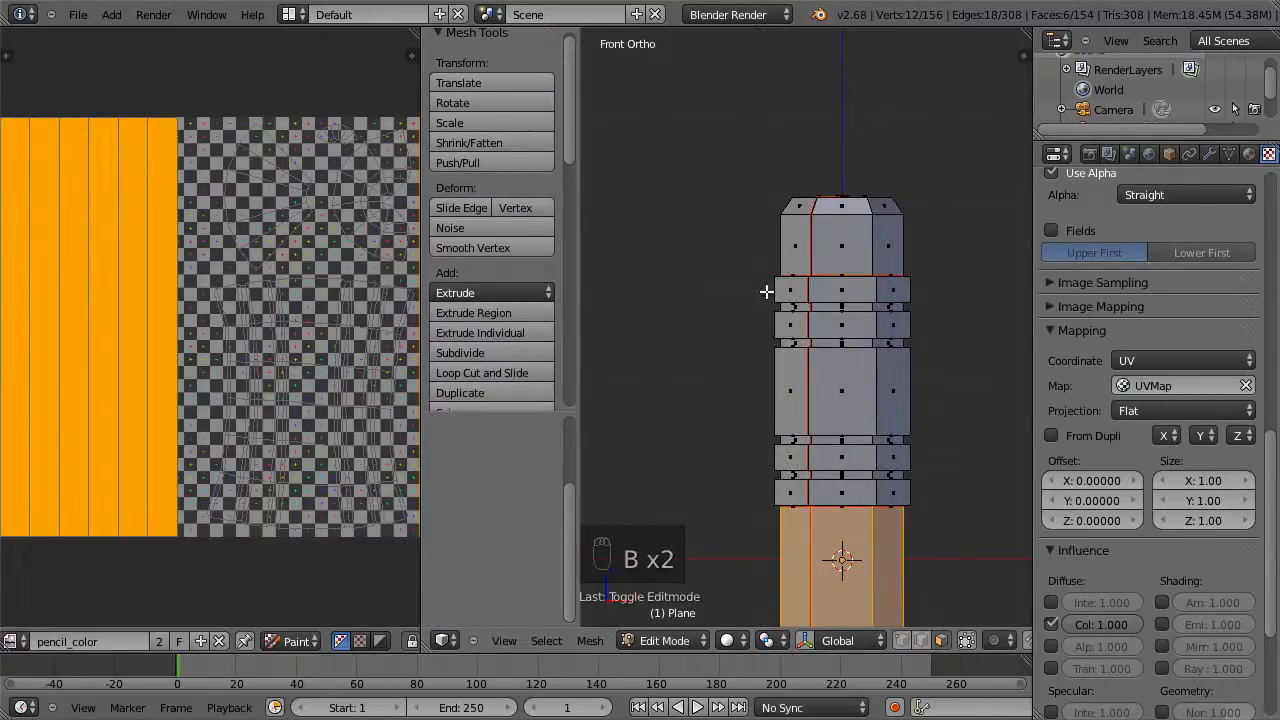
key(a)
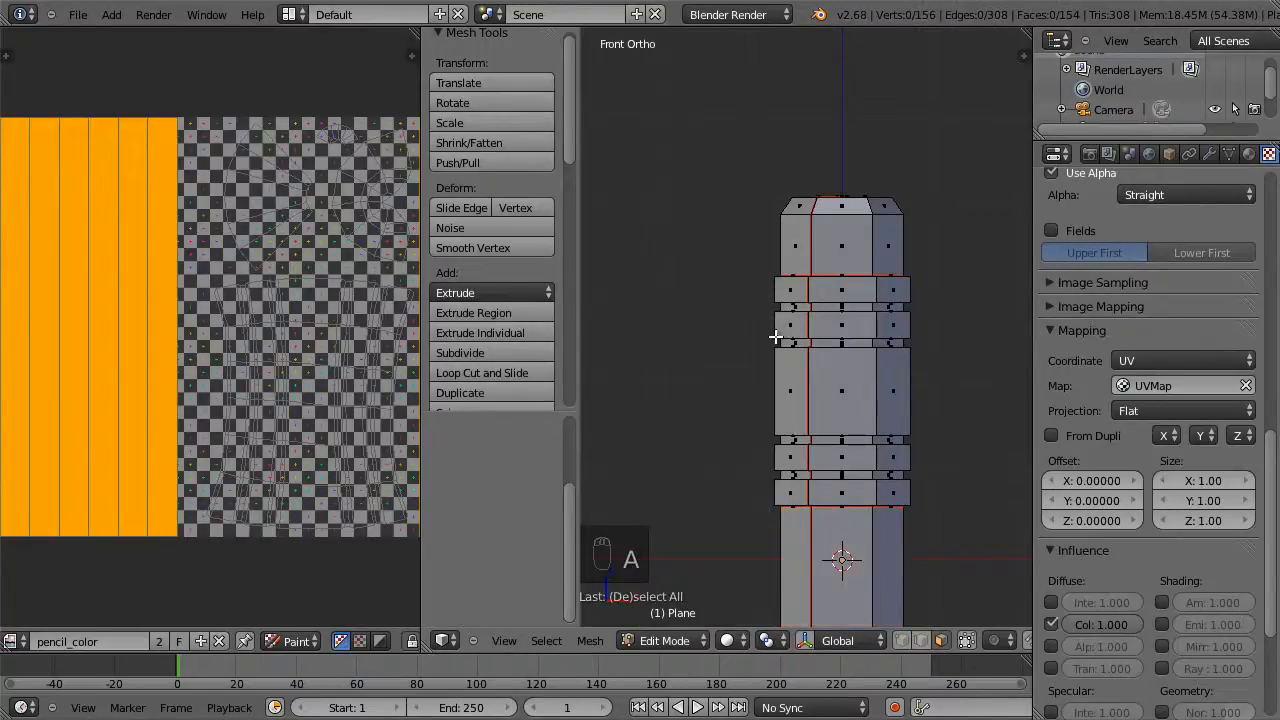
Box-select the faces of the ferrule's two narrow raised rings directly above and below its wide middle band
key(b)
drag(765, 310, 929, 338)
key(b)
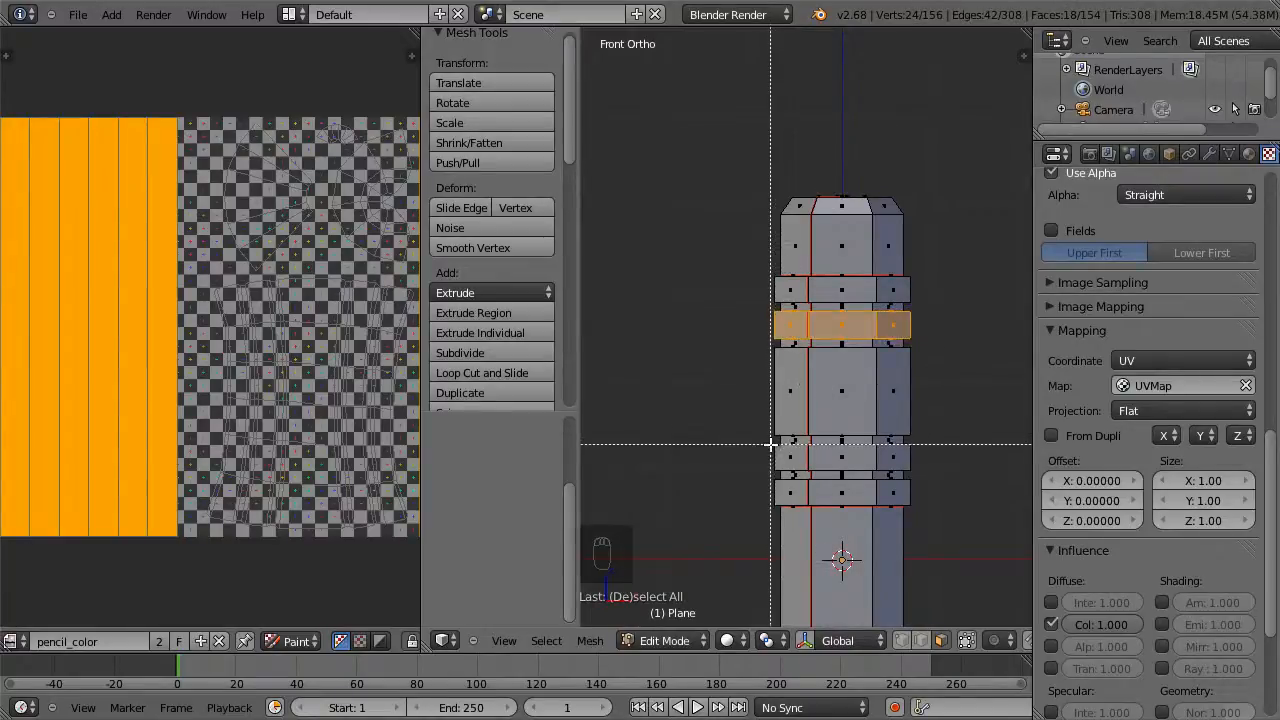
drag(771, 444, 920, 472)
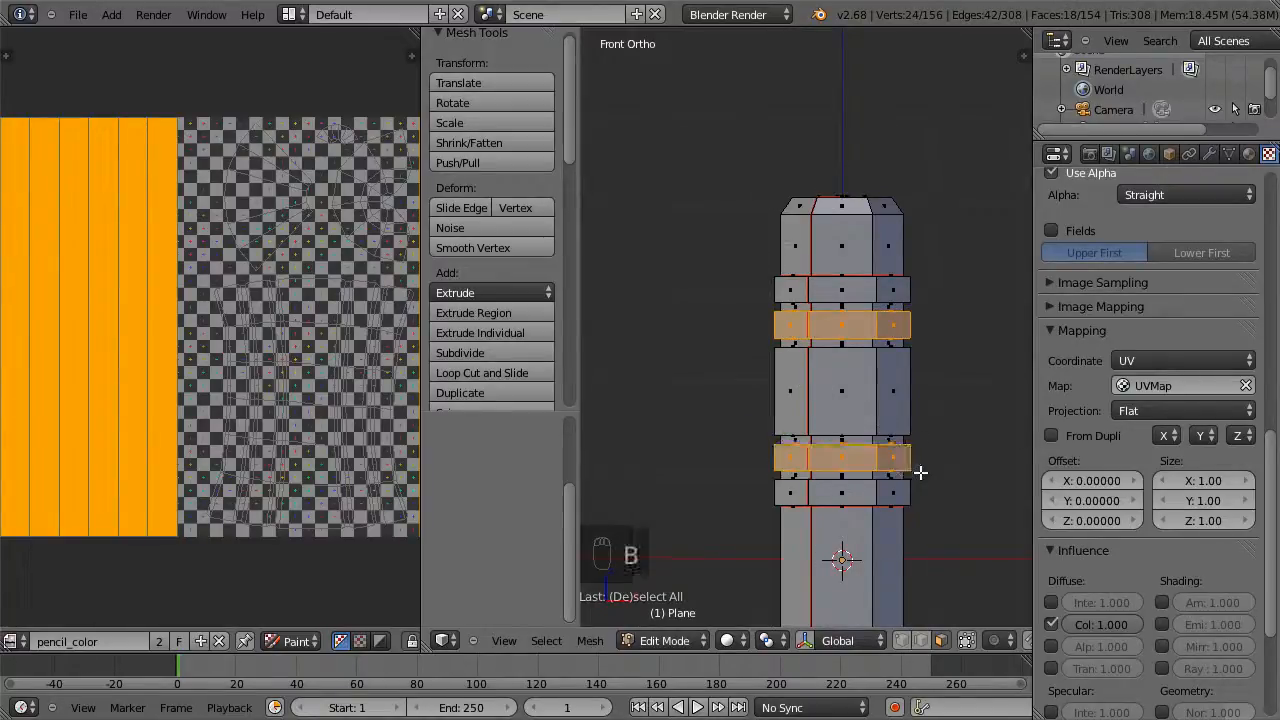
middle_drag(896, 364, 843, 343)
mouse_move(896, 423)
middle_down()
mouse_move(903, 309)
mouse_move(909, 403)
middle_up()
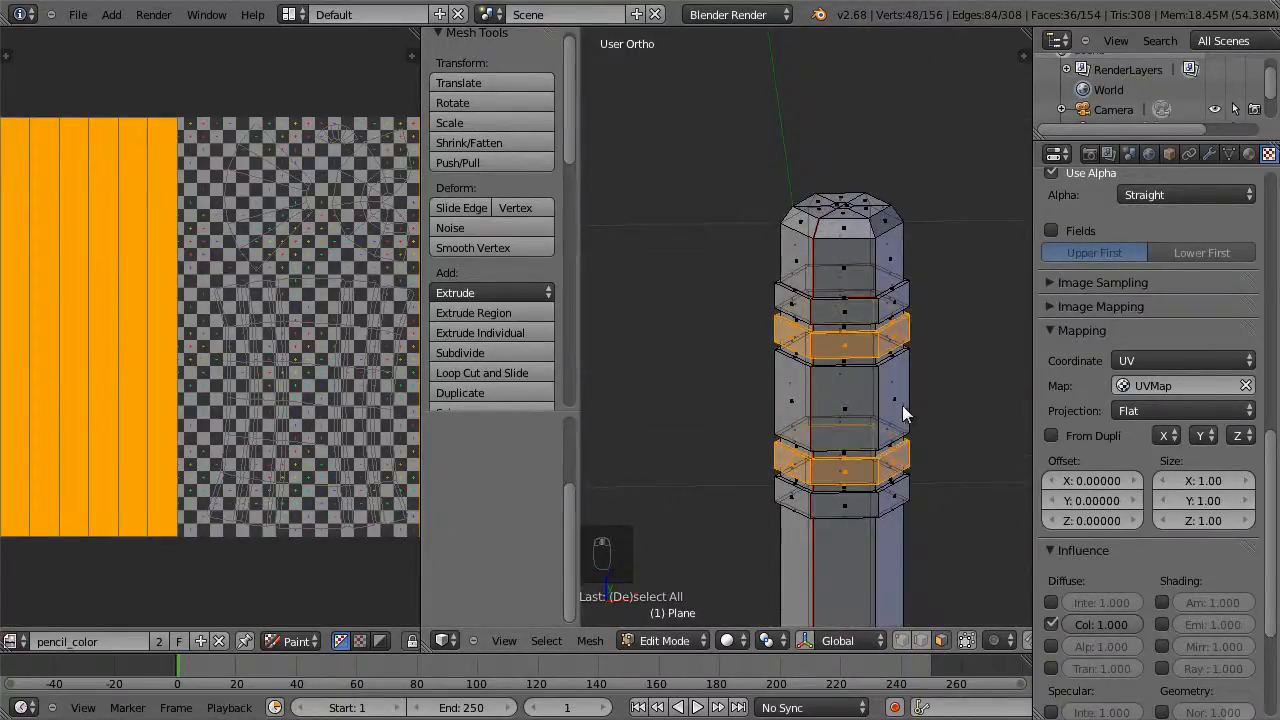
Return to Texture Paint mode and paint the two selected ferrule rings orange from the front and back
key(Tab)
mouse_move(901, 344)
mouse_down()
mouse_move(781, 337)
mouse_move(812, 378)
mouse_move(771, 461)
mouse_move(933, 418)
mouse_up()
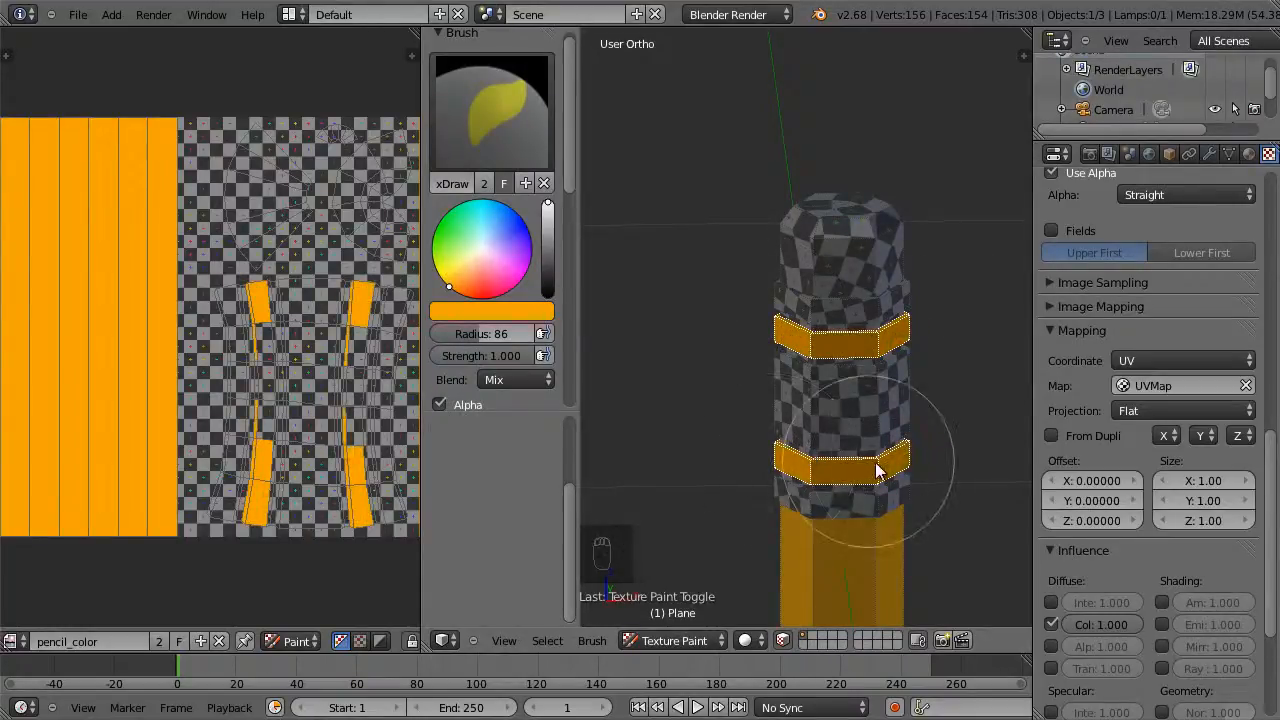
mouse_move(872, 390)
middle_down()
mouse_move(929, 423)
mouse_move(857, 406)
mouse_move(854, 420)
mouse_move(940, 408)
mouse_move(928, 378)
middle_up()
key(ctrl+KP_1)
mouse_move(688, 455)
mouse_down()
mouse_move(657, 393)
mouse_move(727, 340)
mouse_move(791, 483)
mouse_up()
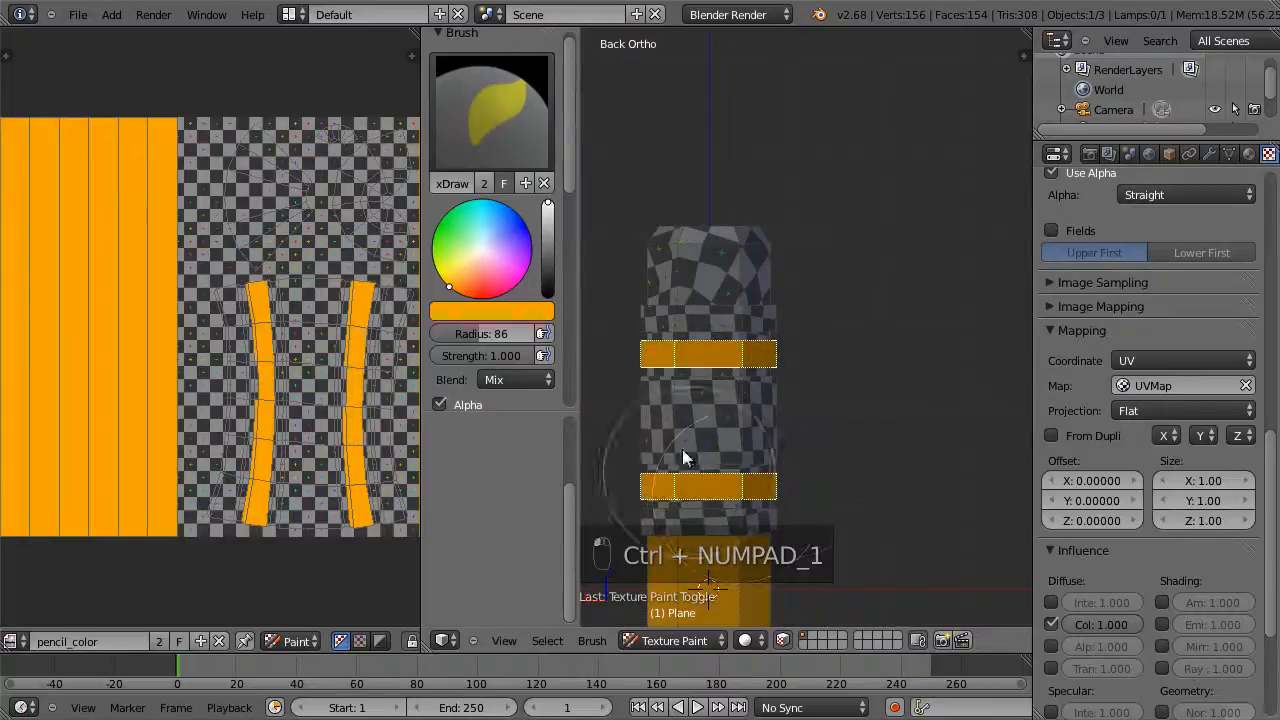
Cover the remaining edge faces of the two selected rings with orange, checking them from several angles
middle_drag(695, 416, 703, 383)
mouse_move(699, 226)
mouse_down()
mouse_move(722, 194)
mouse_move(796, 200)
mouse_up()
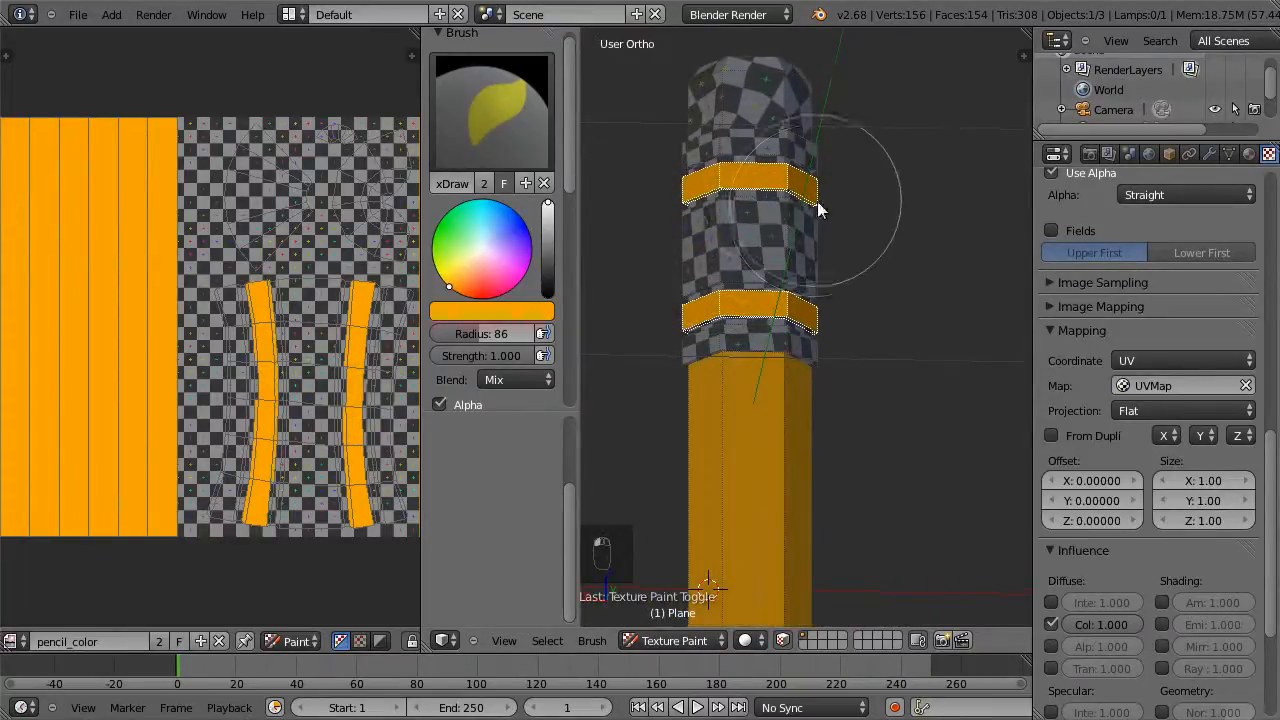
drag(693, 332, 727, 332)
mouse_move(777, 289)
middle_down()
mouse_move(814, 551)
mouse_move(852, 558)
mouse_move(854, 330)
mouse_move(730, 370)
middle_up()
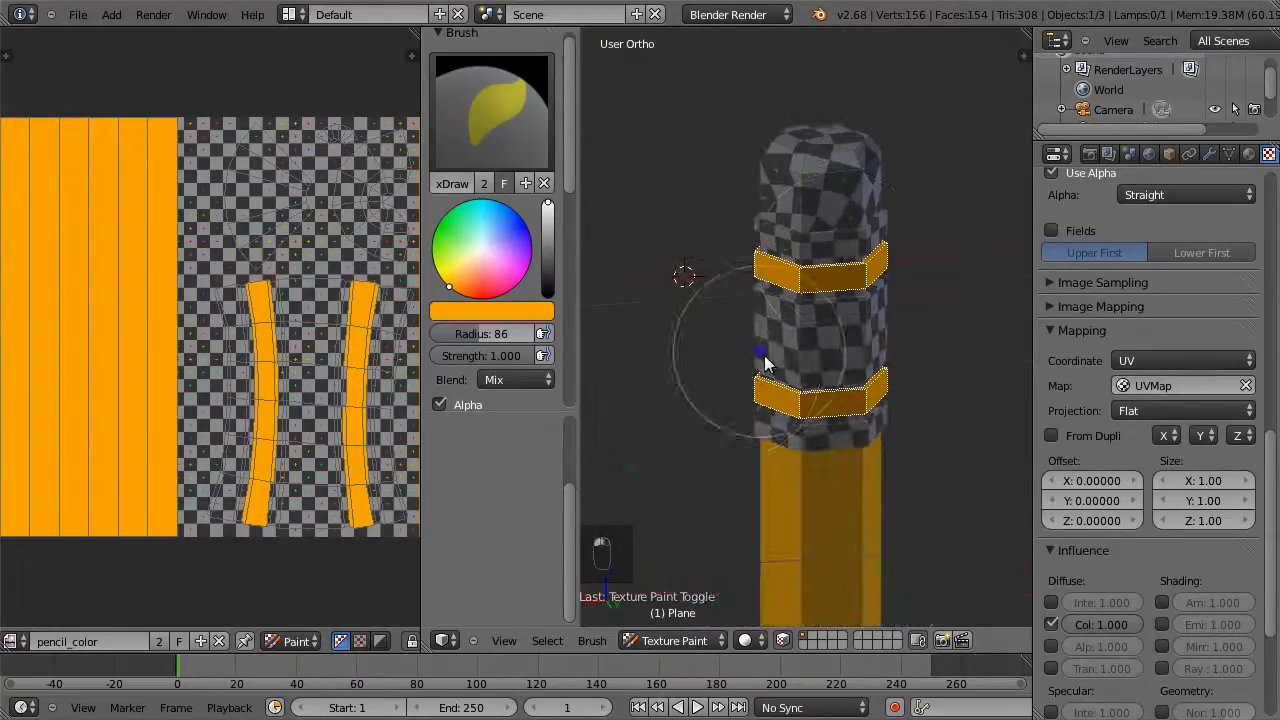
key(KP_1)
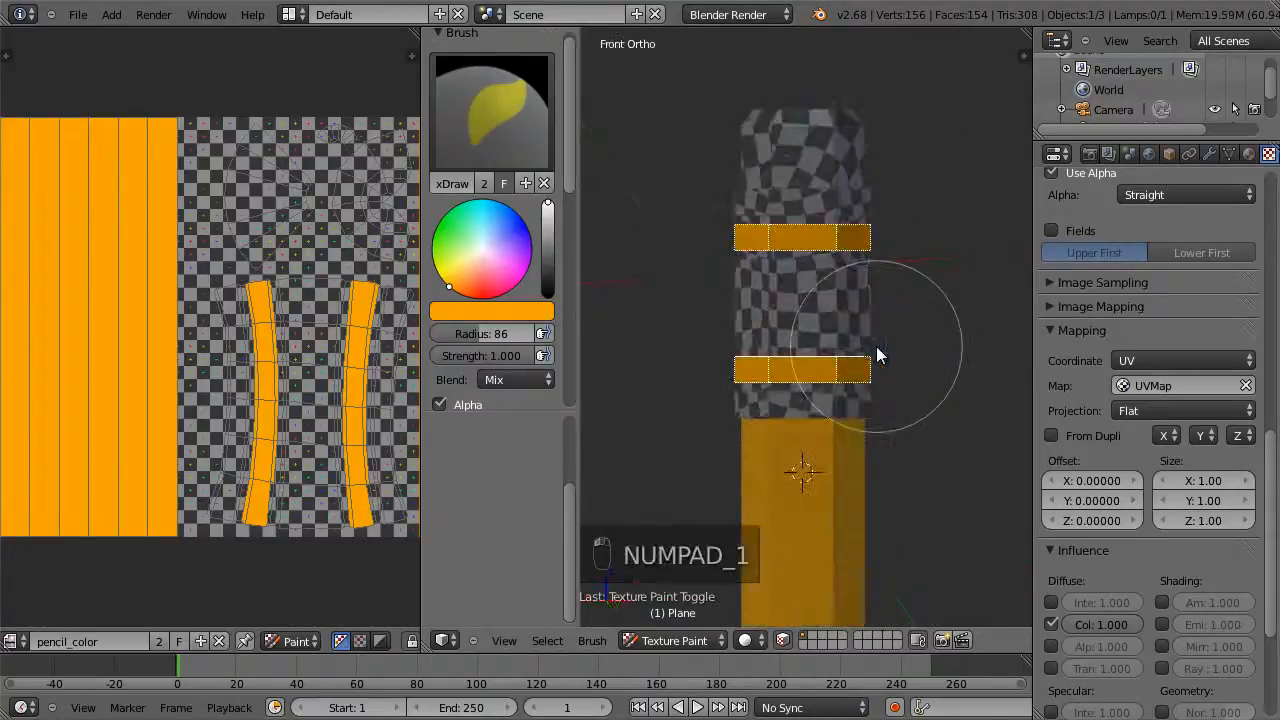
mouse_move(853, 325)
middle_down()
mouse_move(857, 354)
mouse_move(843, 337)
middle_up()
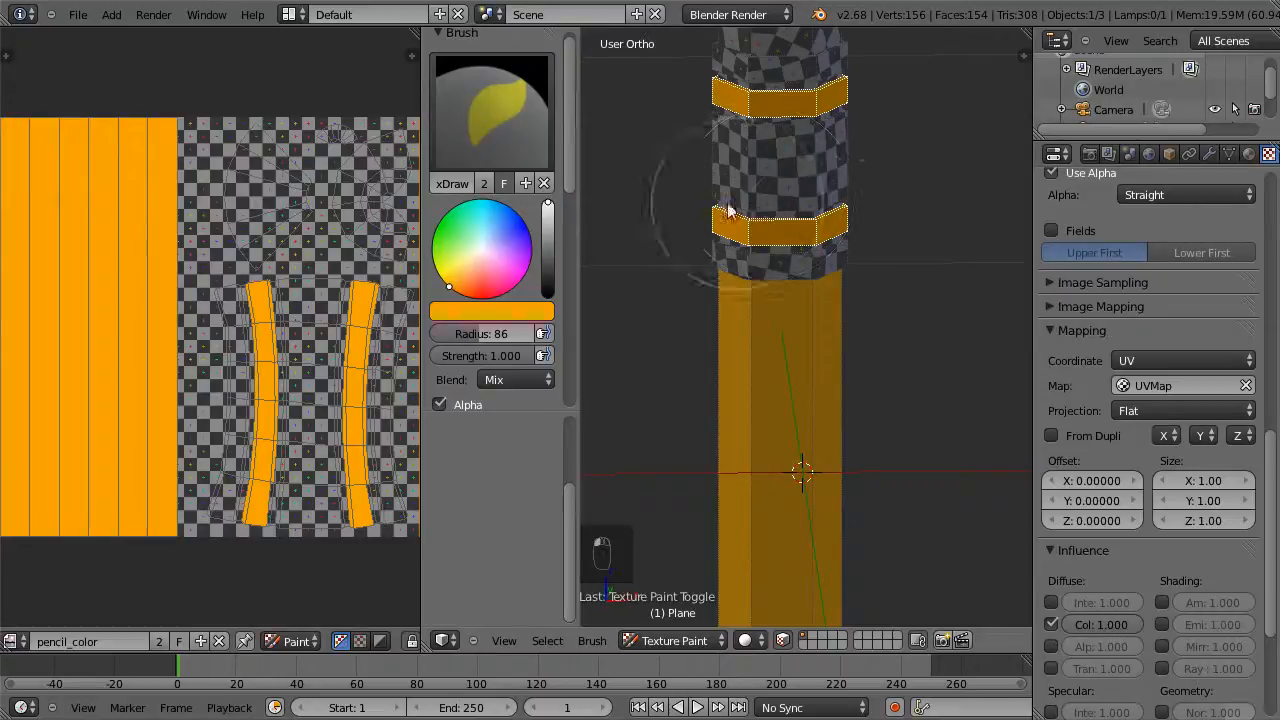
middle_drag(814, 220, 806, 162)
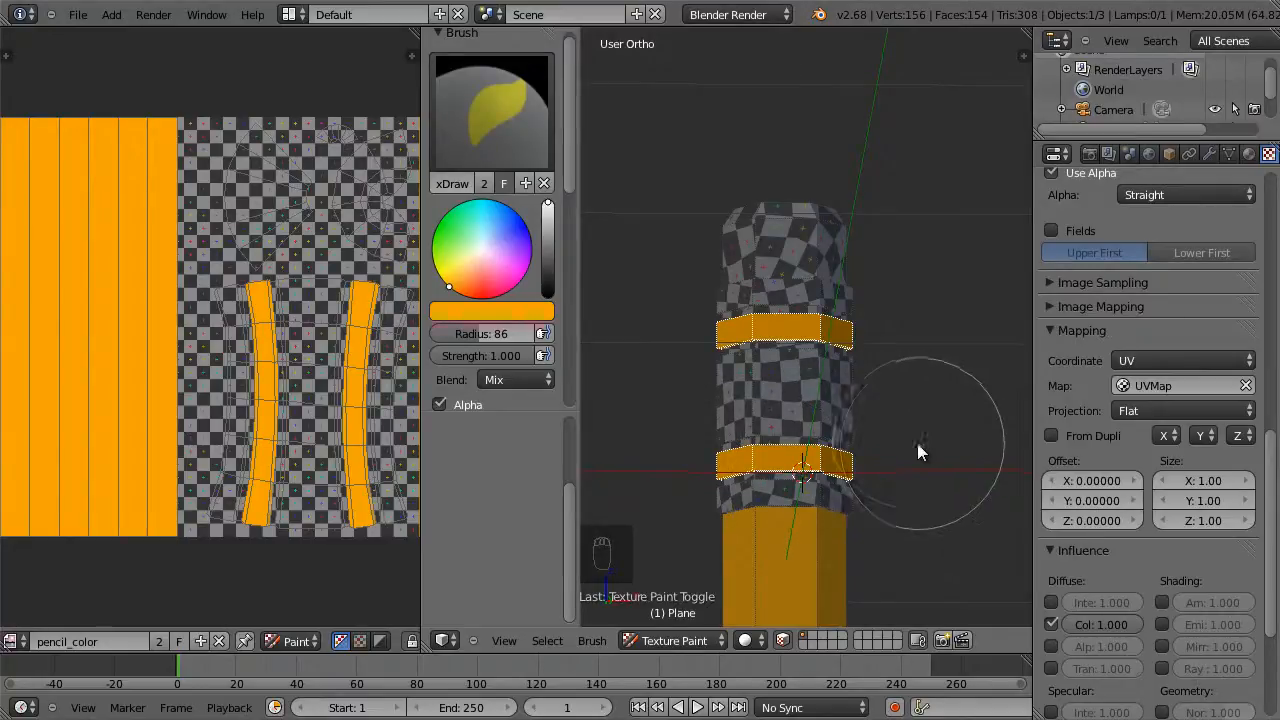
key(KP_1)
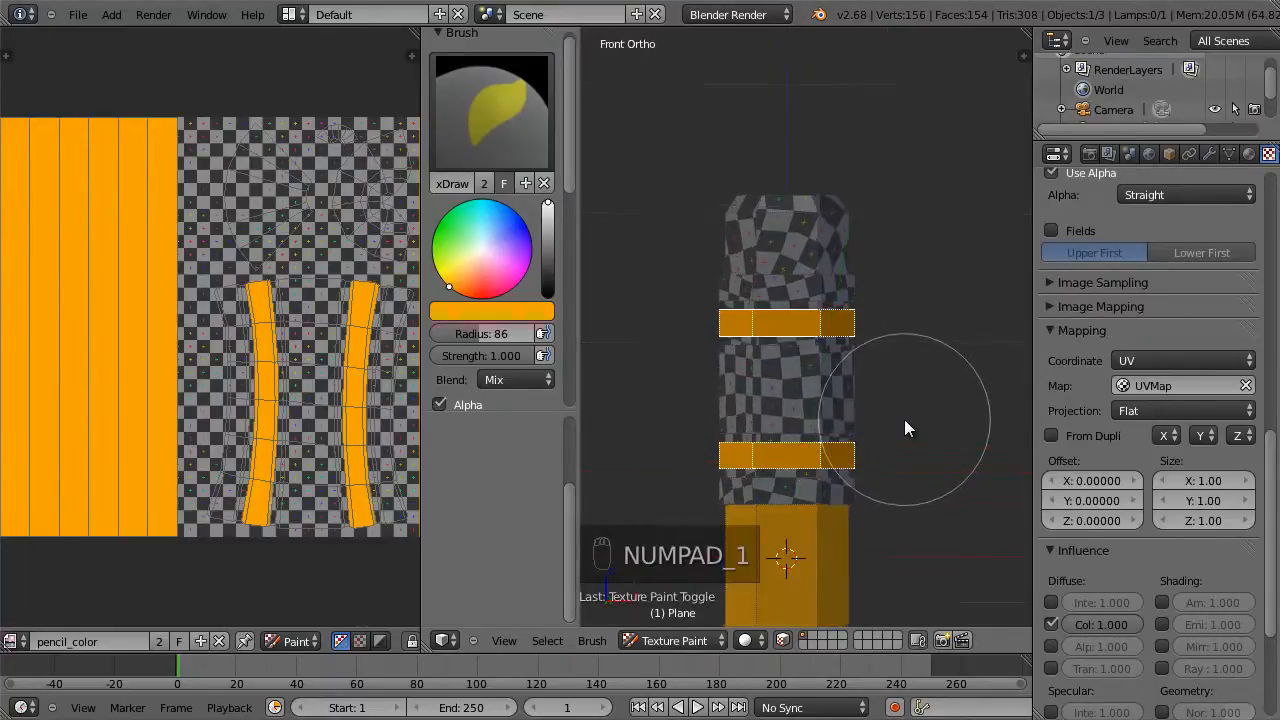
In Edit Mode, replace the face selection with the ferrule's uppermost ring and its wide middle band
key(Tab)
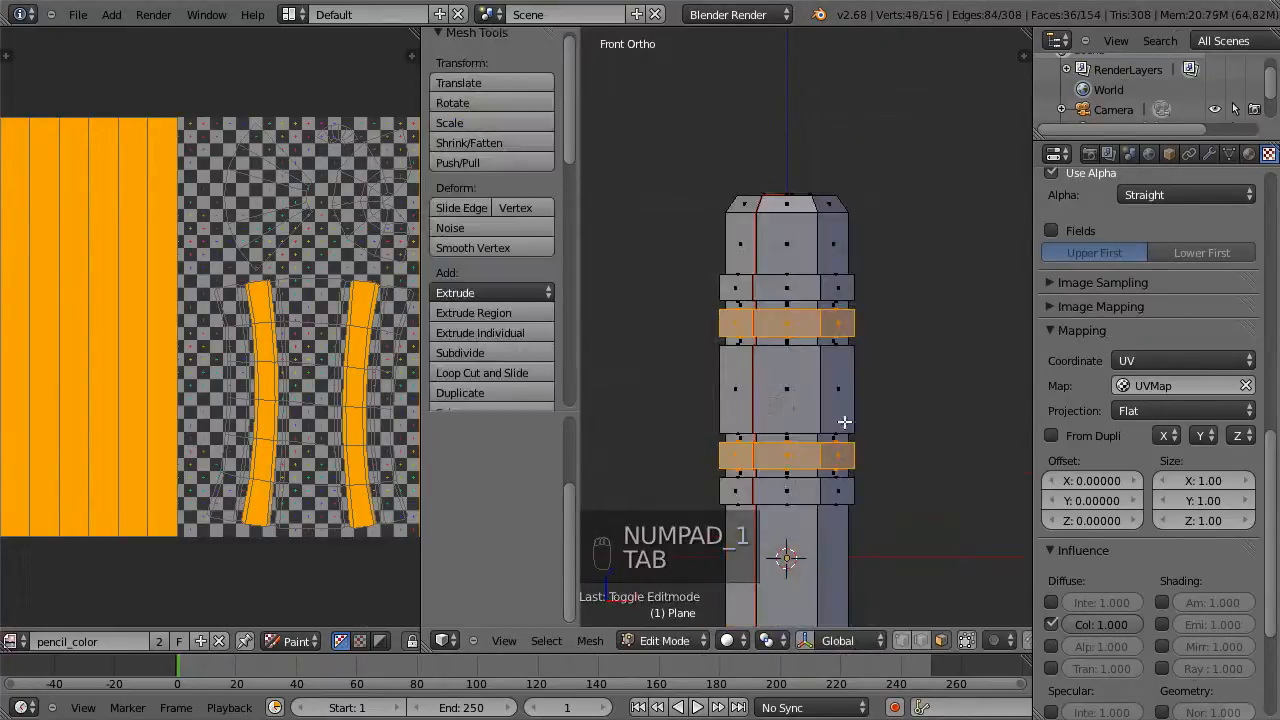
key(a)
key(a)
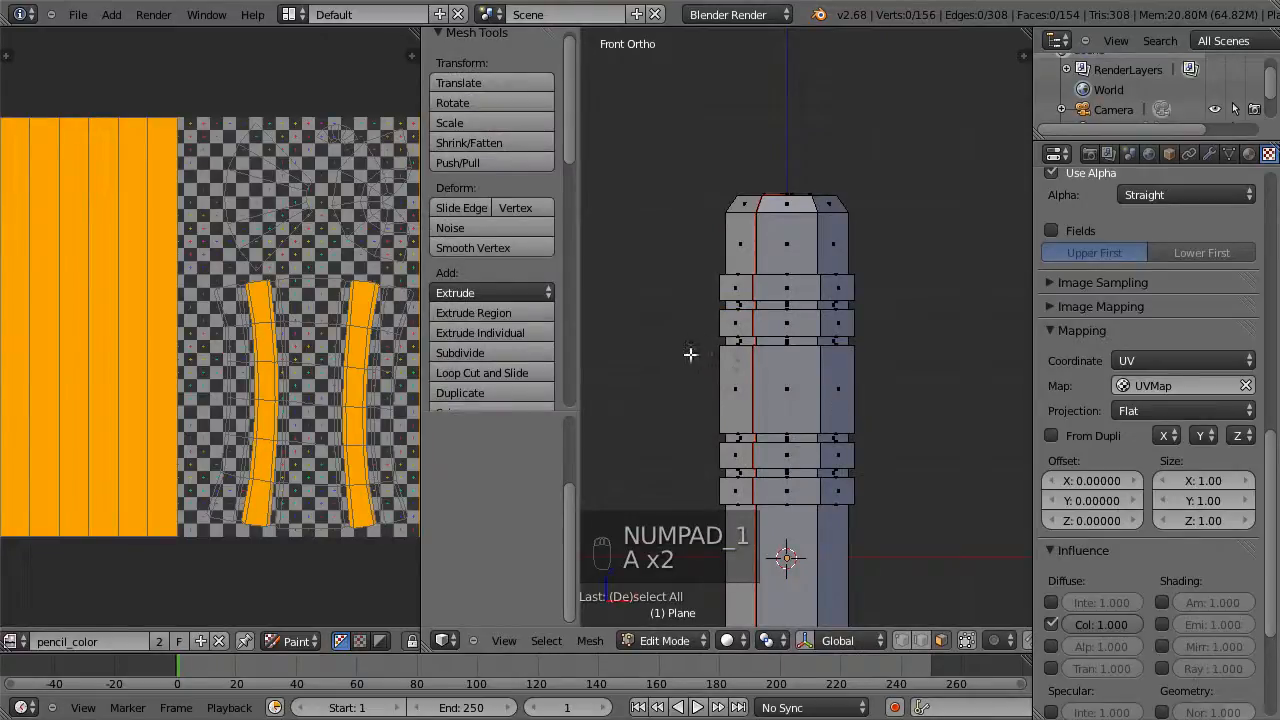
key(b)
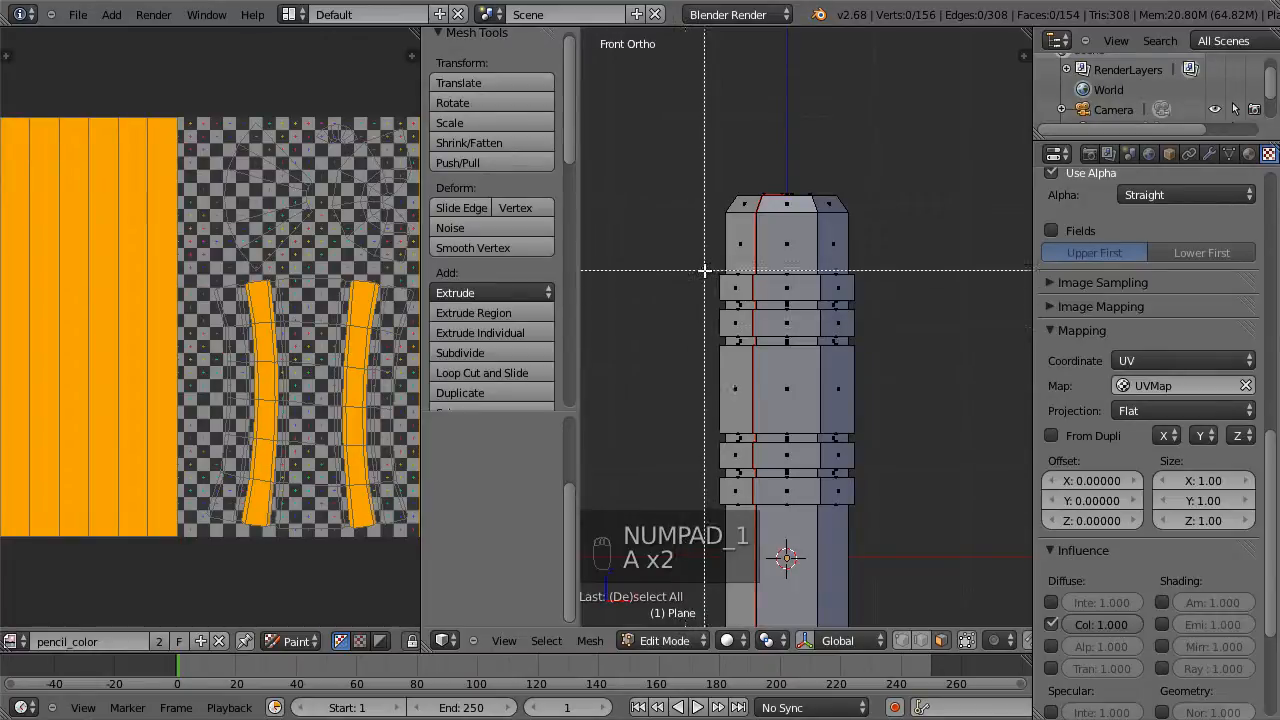
drag(704, 272, 828, 297)
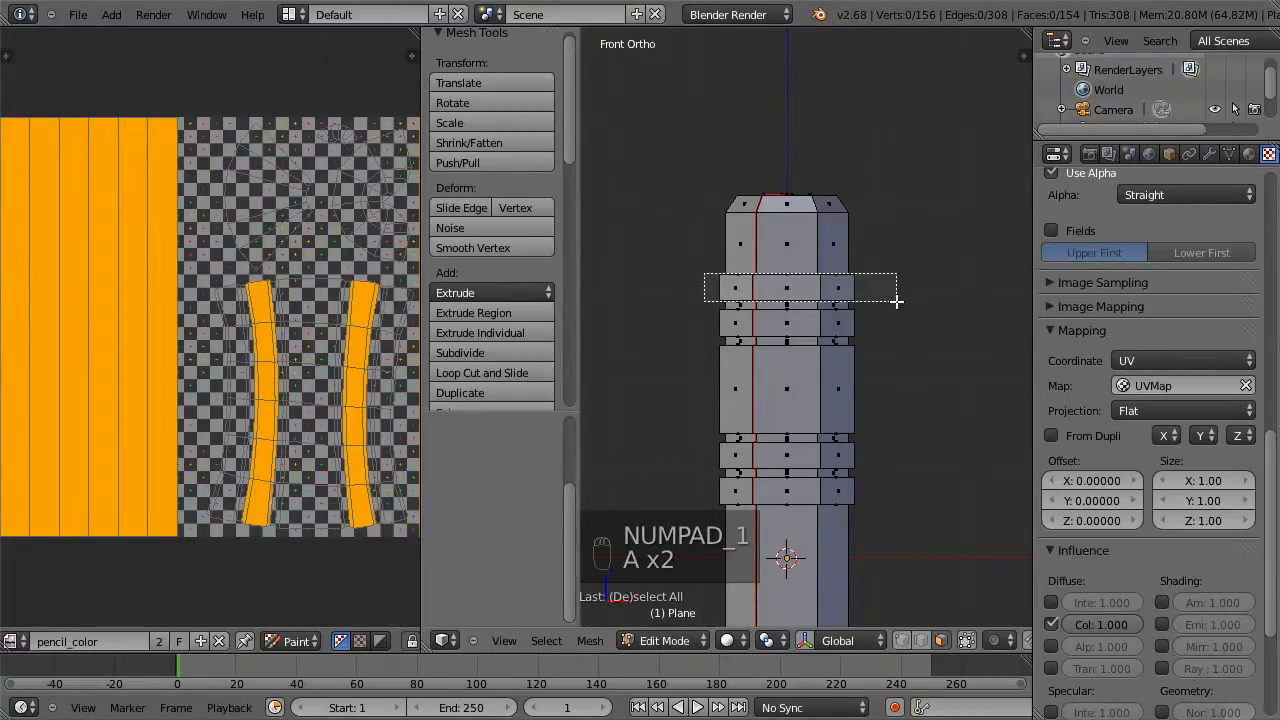
drag(896, 300, 896, 301)
key(b)
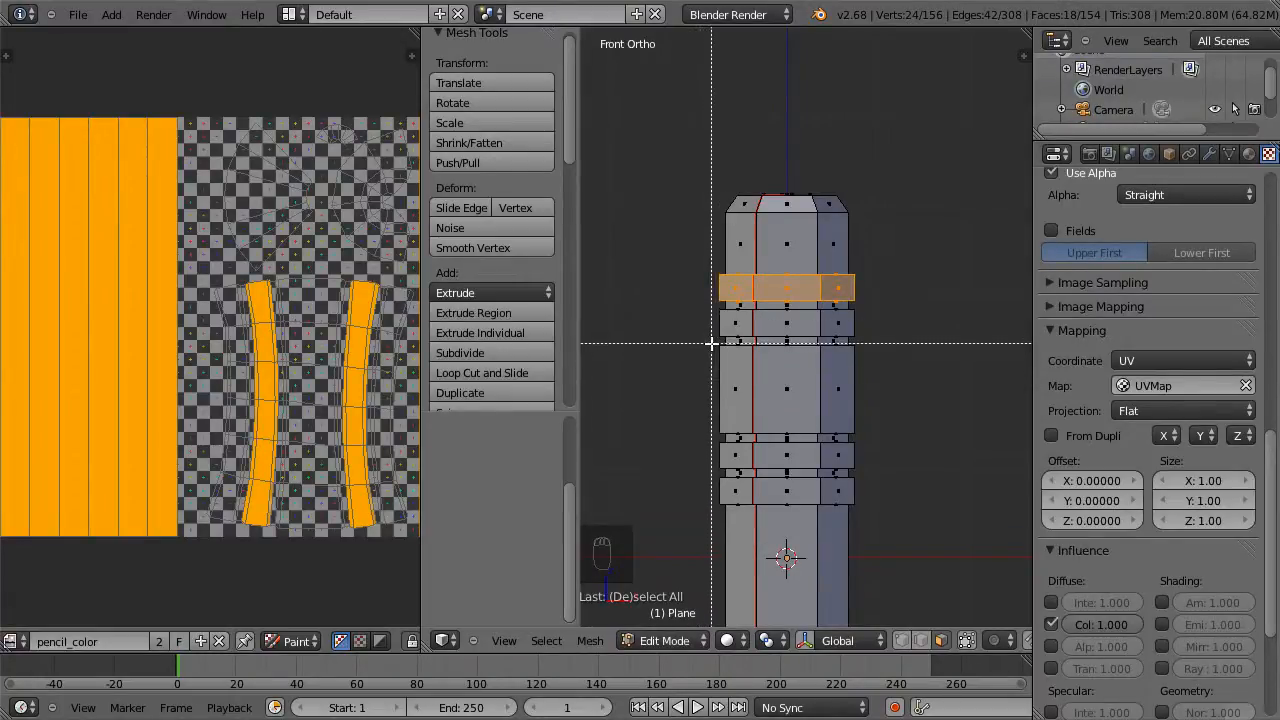
drag(711, 345, 927, 431)
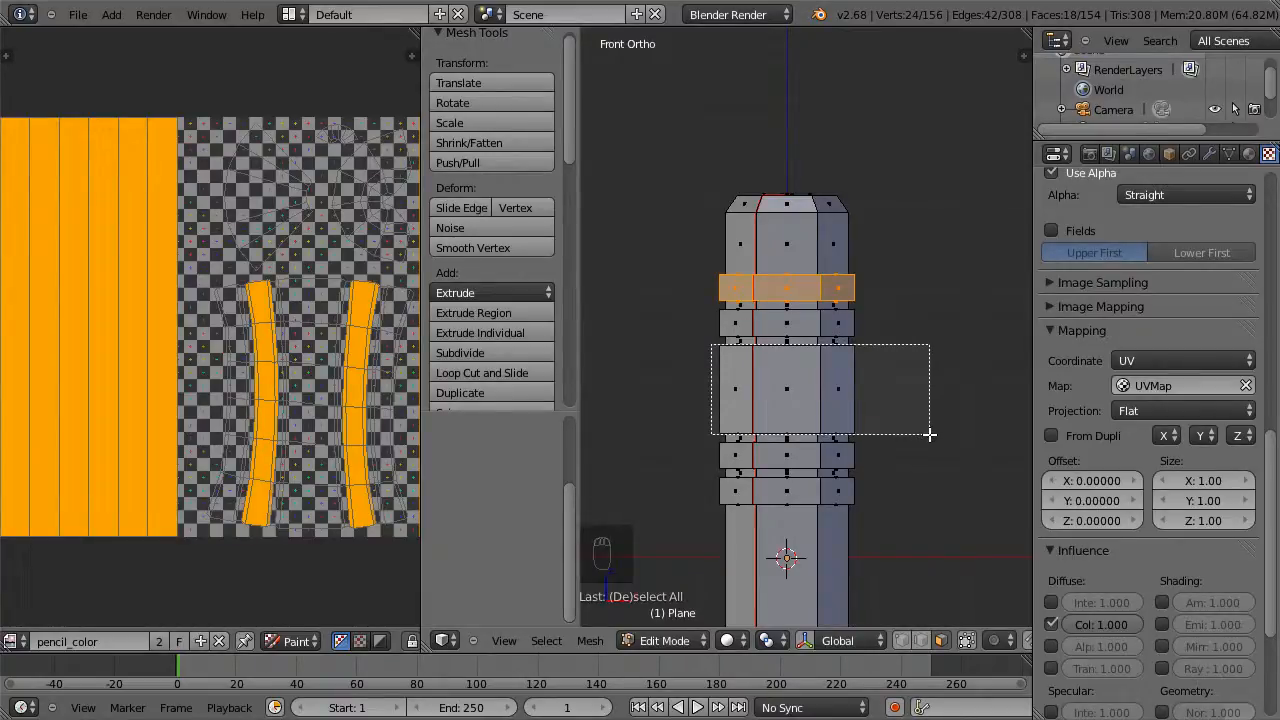
drag(930, 435, 929, 431)
Extend the face selection to the grooves beside the ferrule's bands and to its lowest ring, leaving the orange rings unselected
key(b)
drag(697, 277, 926, 308)
key(b)
middle_drag(780, 391, 873, 345)
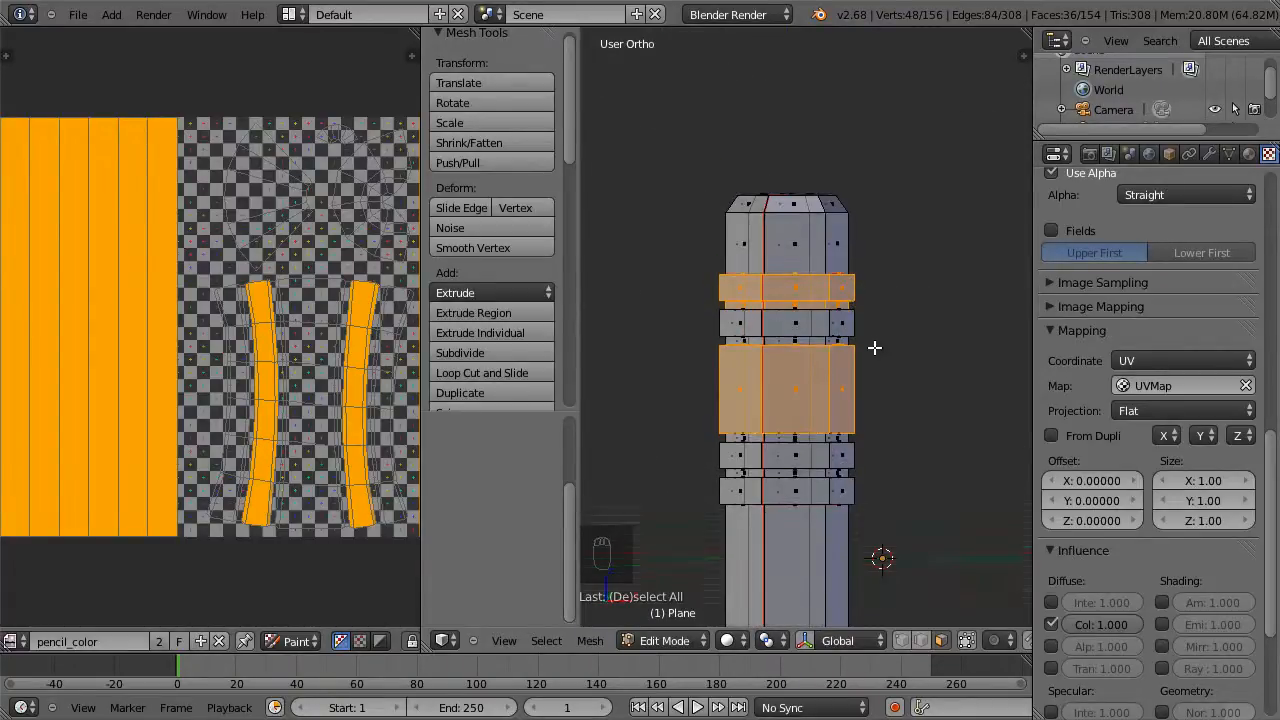
key(KP_1)
key(b)
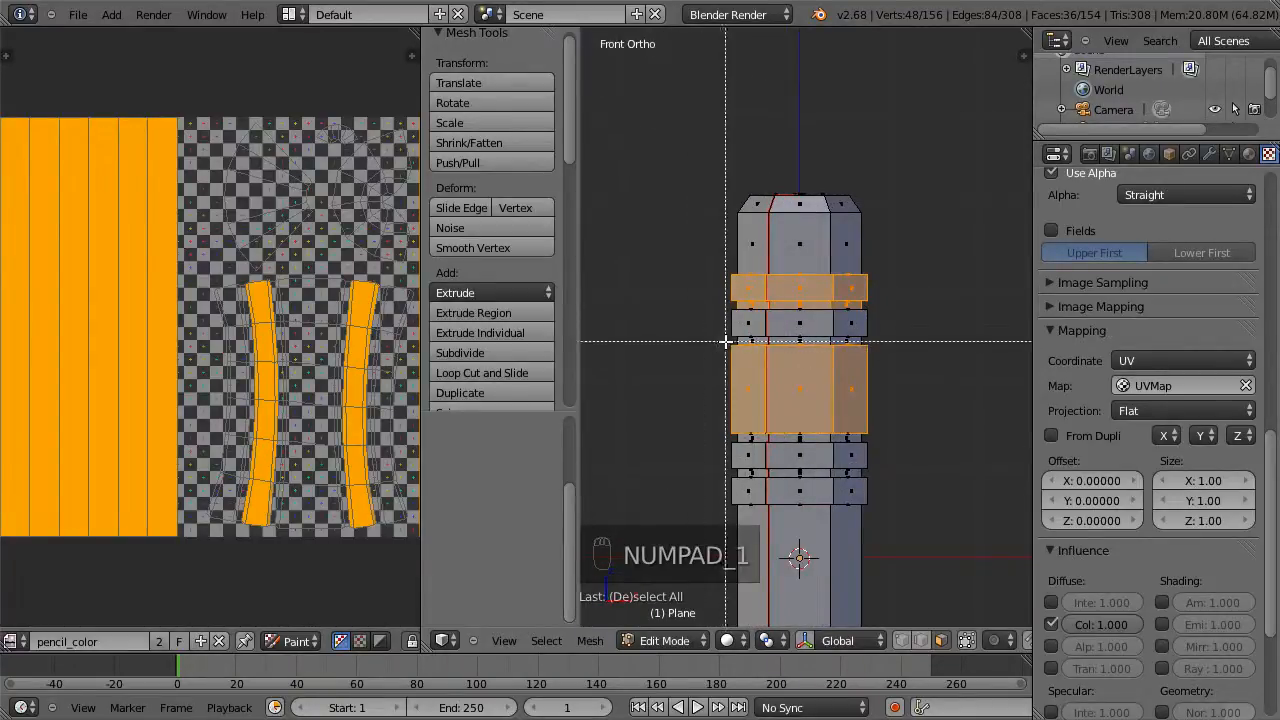
drag(721, 340, 908, 440)
key(b)
drag(726, 473, 954, 531)
key(b)
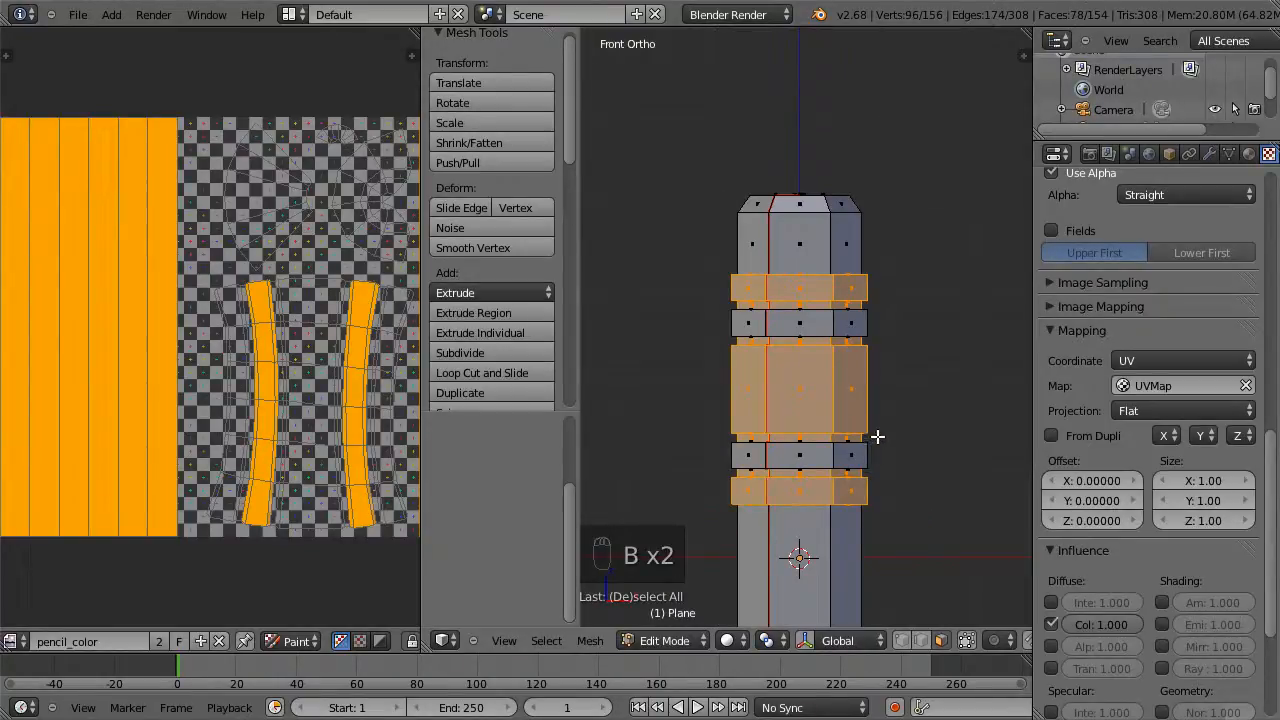
Return to Texture Paint mode and make the pencil material shadeless
key(Tab)
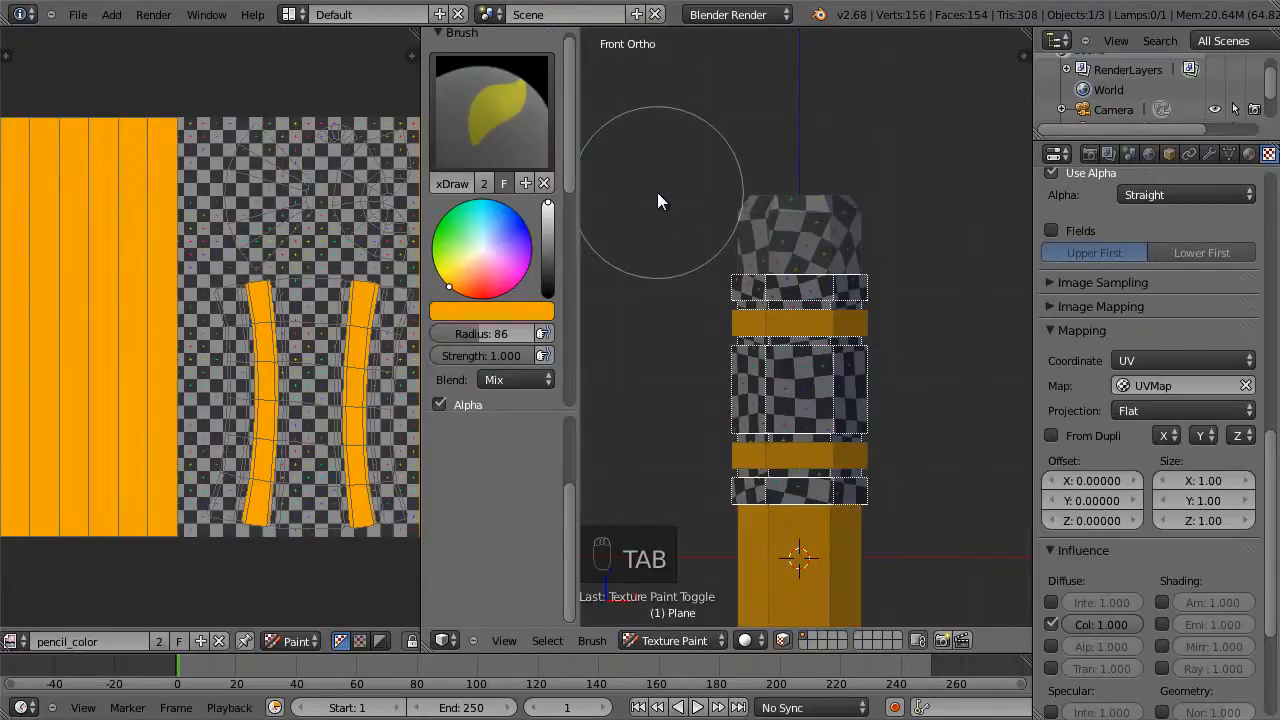
click(1248, 154)
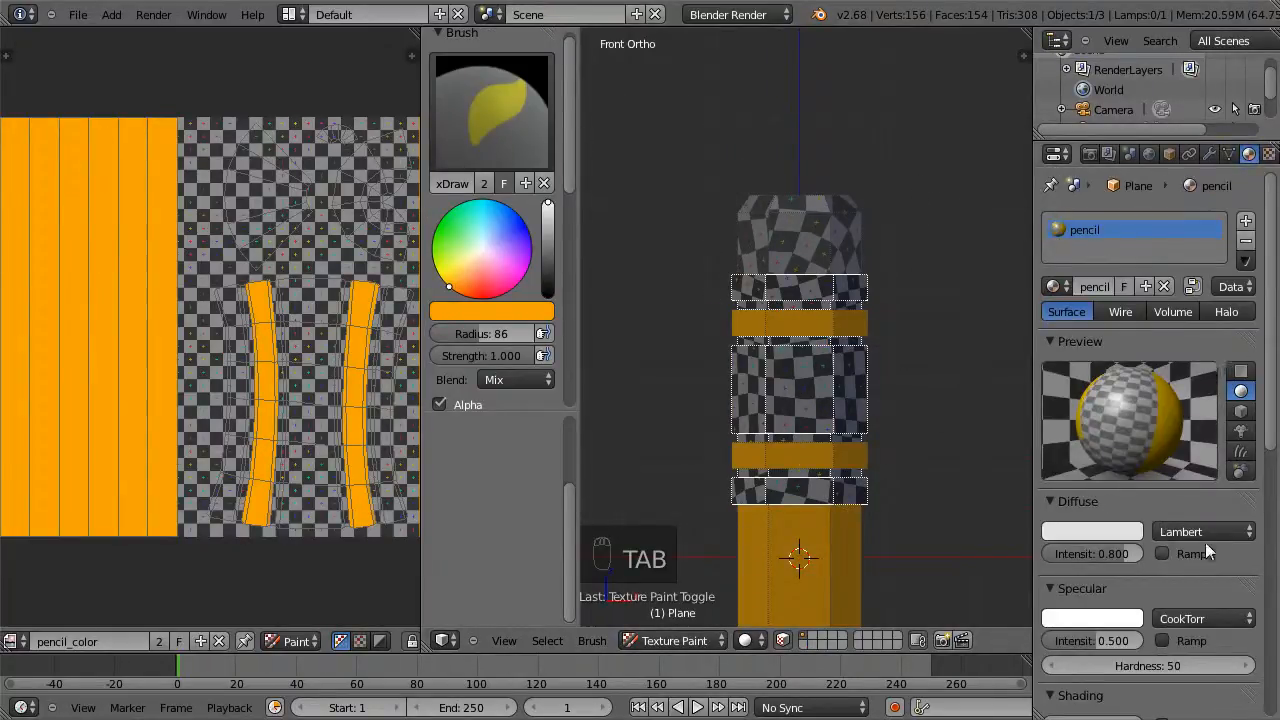
scroll(1205, 542, down, 5)
click(1162, 485)
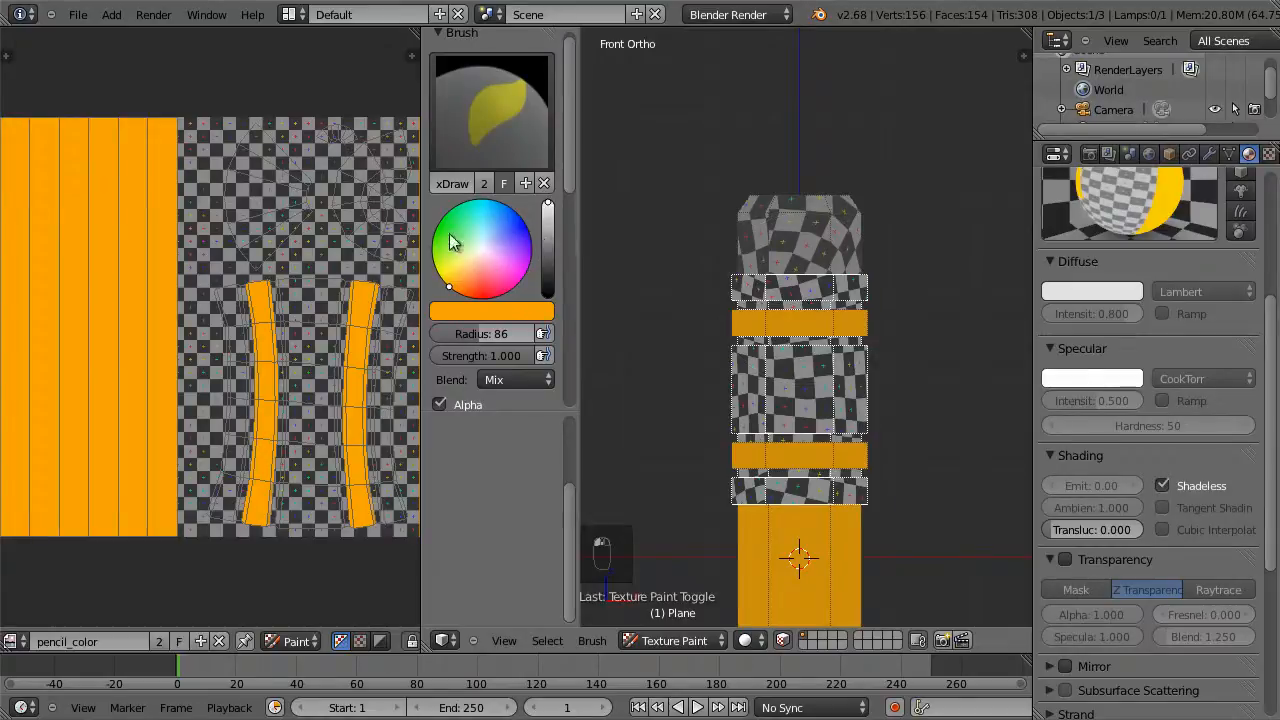
Set the brush color to dark green and paint the selected ferrule faces from the front and back
drag(456, 244, 419, 220)
drag(547, 221, 545, 274)
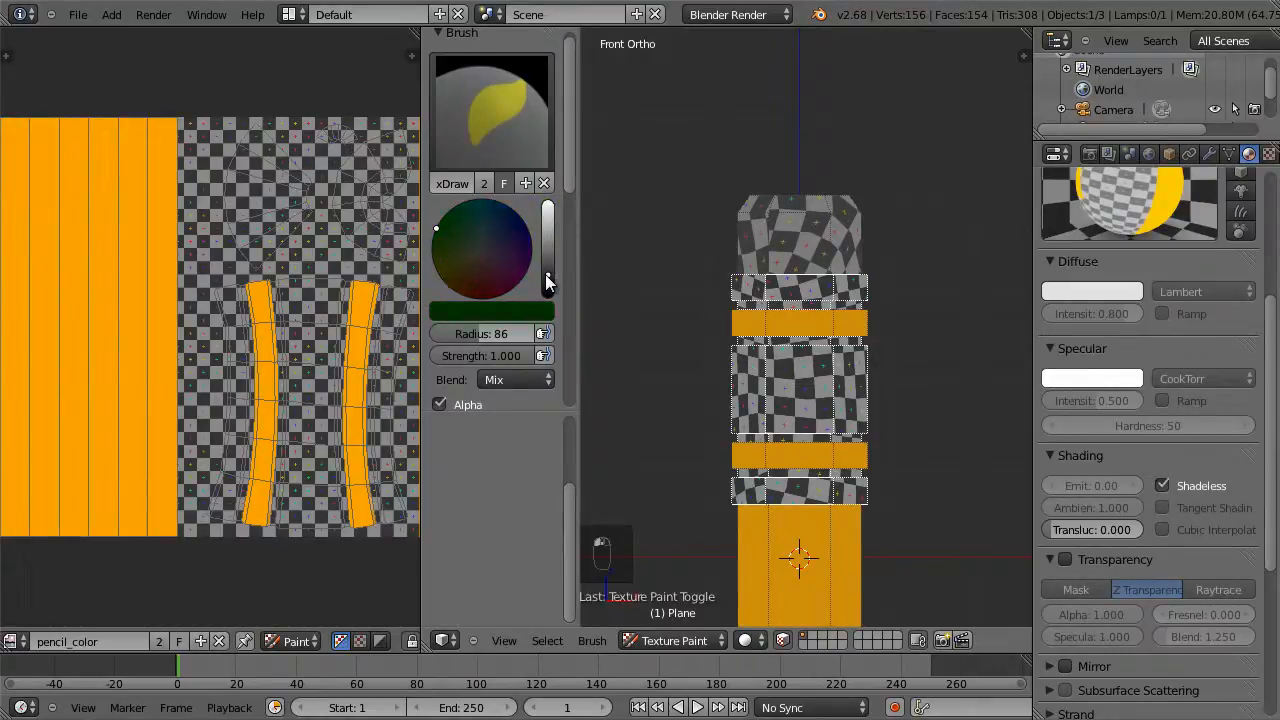
mouse_move(720, 285)
mouse_down()
mouse_move(928, 286)
mouse_move(814, 386)
mouse_move(817, 494)
mouse_up()
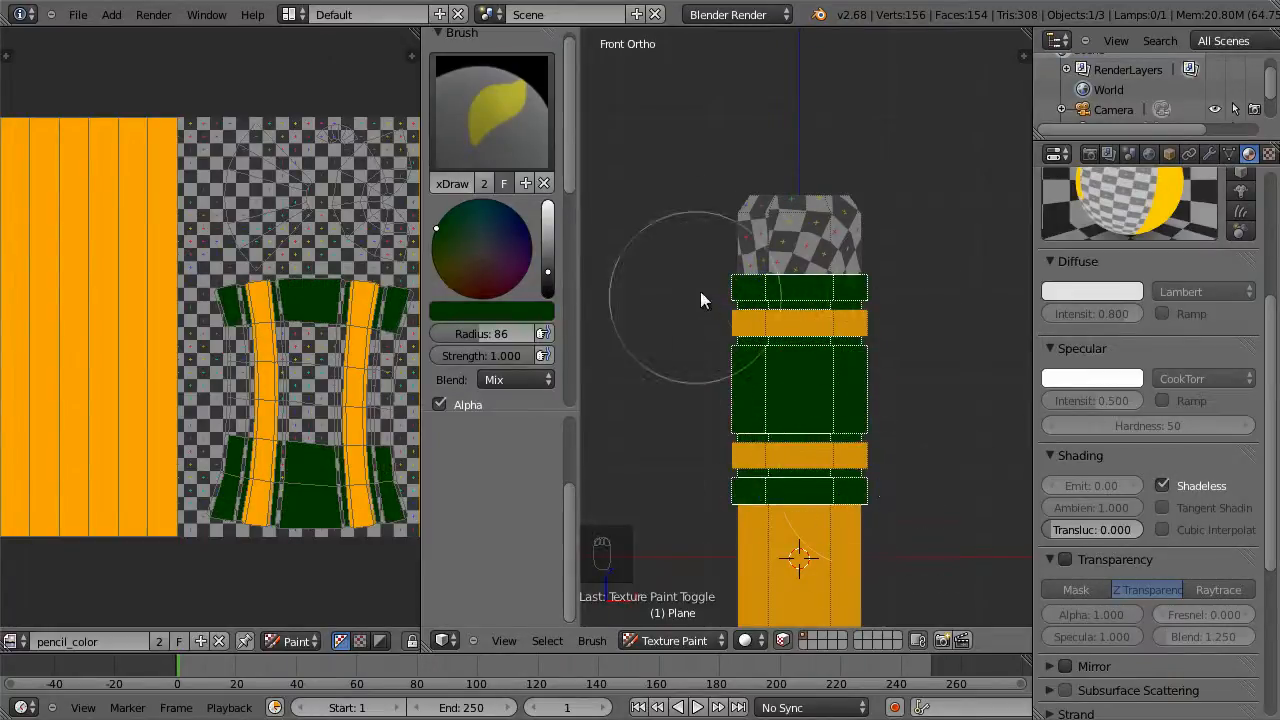
key(ctrl+KP_1)
mouse_move(846, 286)
mouse_down()
mouse_move(914, 297)
mouse_move(737, 331)
mouse_move(732, 487)
mouse_move(894, 431)
mouse_up()
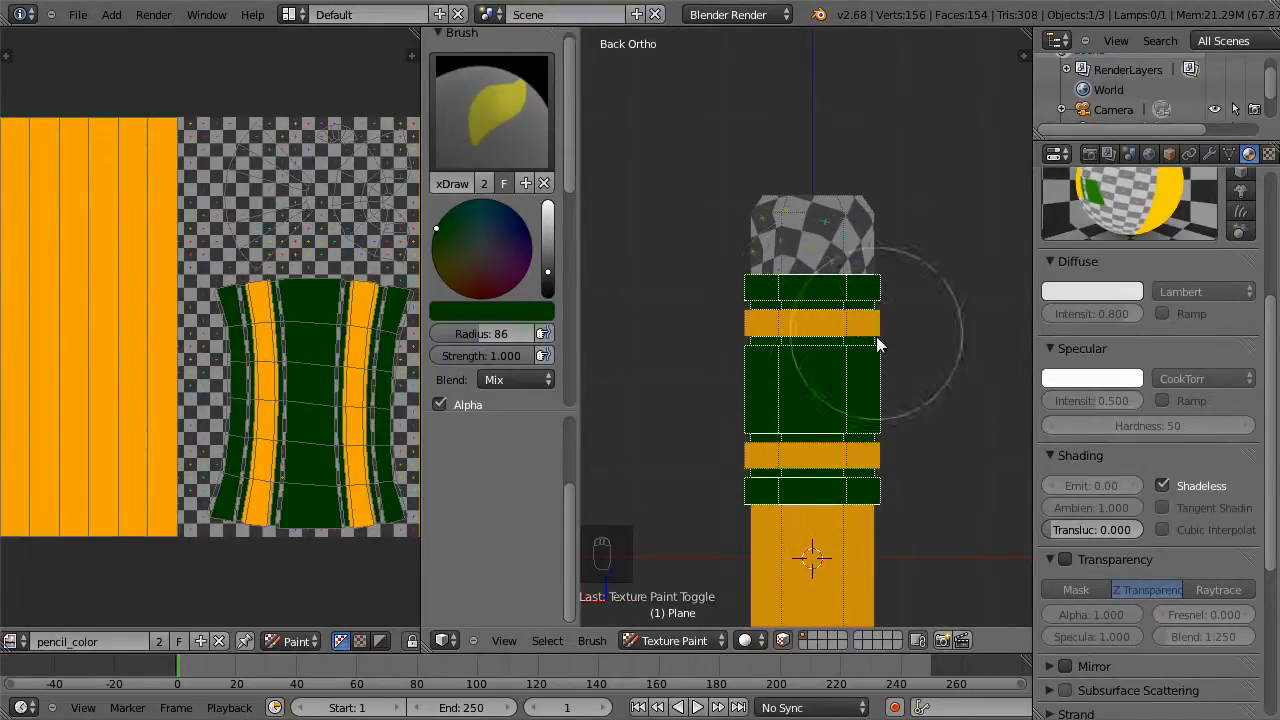
Paint the remaining ring edges and groove faces of the ferrule dark green from oblique angles above and below
middle_drag(846, 383, 807, 426)
mouse_move(805, 418)
mouse_down()
mouse_move(829, 402)
mouse_move(804, 397)
mouse_move(782, 457)
mouse_move(795, 563)
mouse_up()
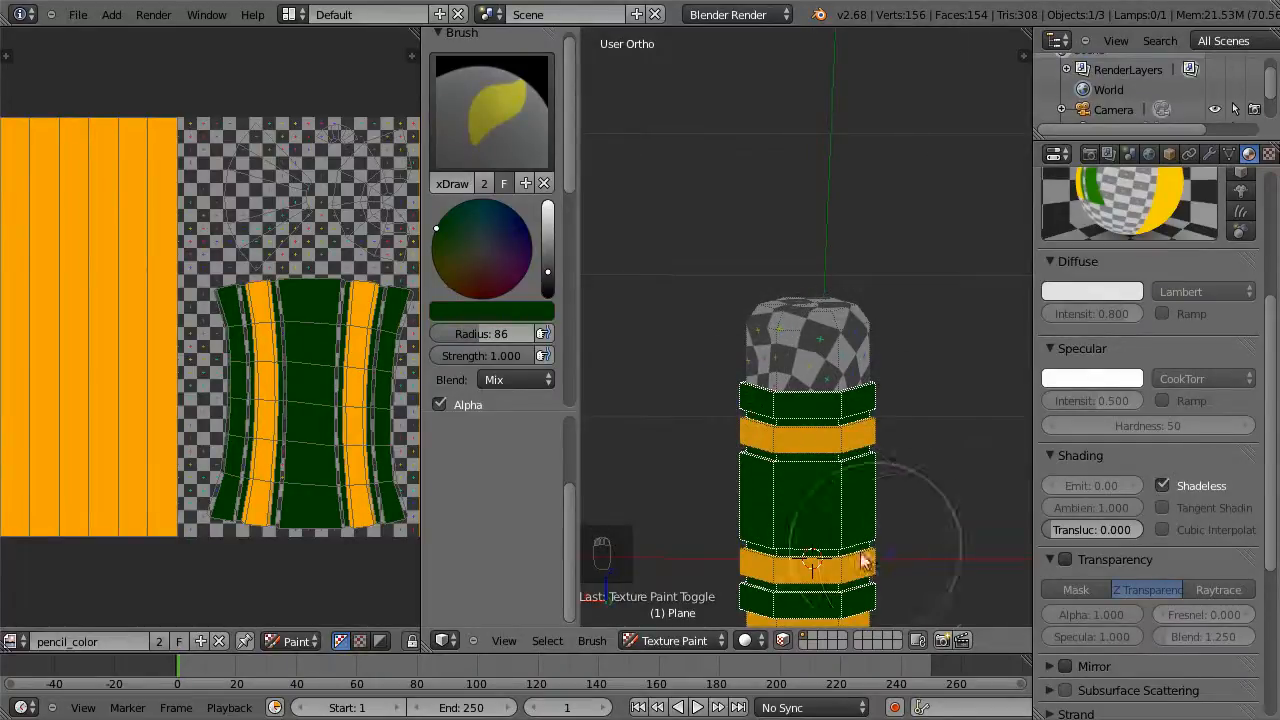
middle_drag(829, 529, 727, 270)
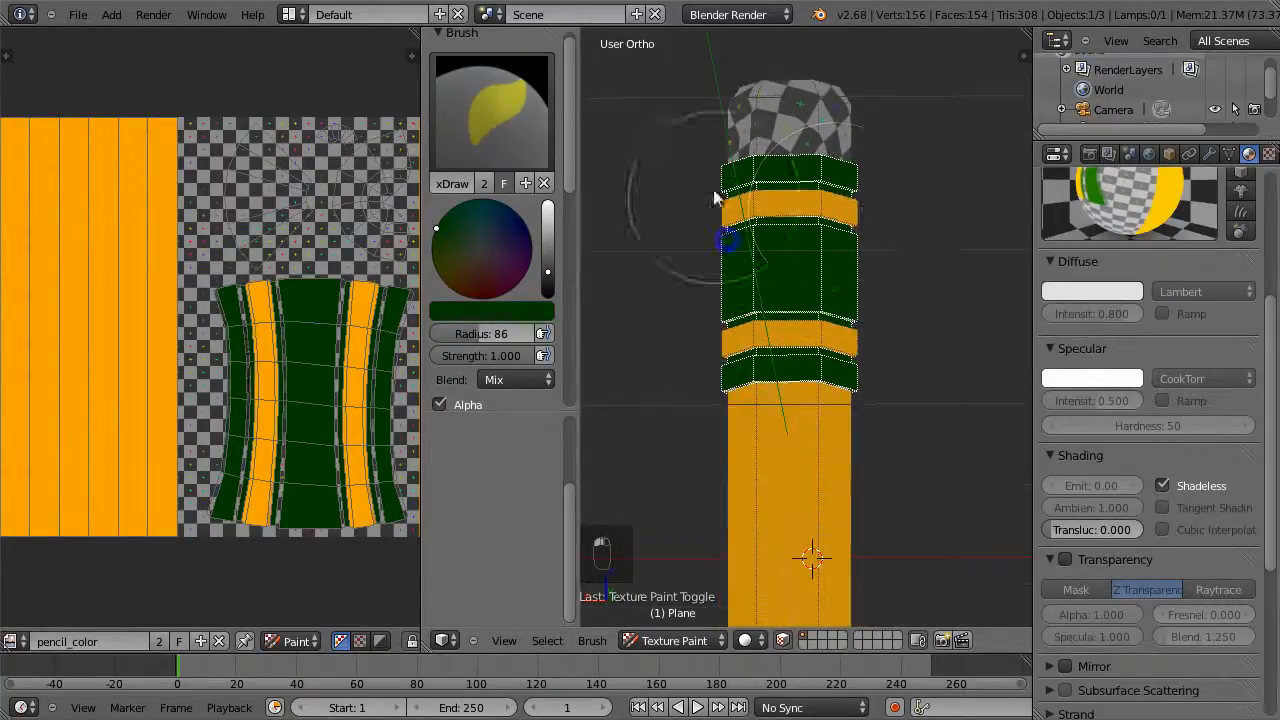
key(KP_1)
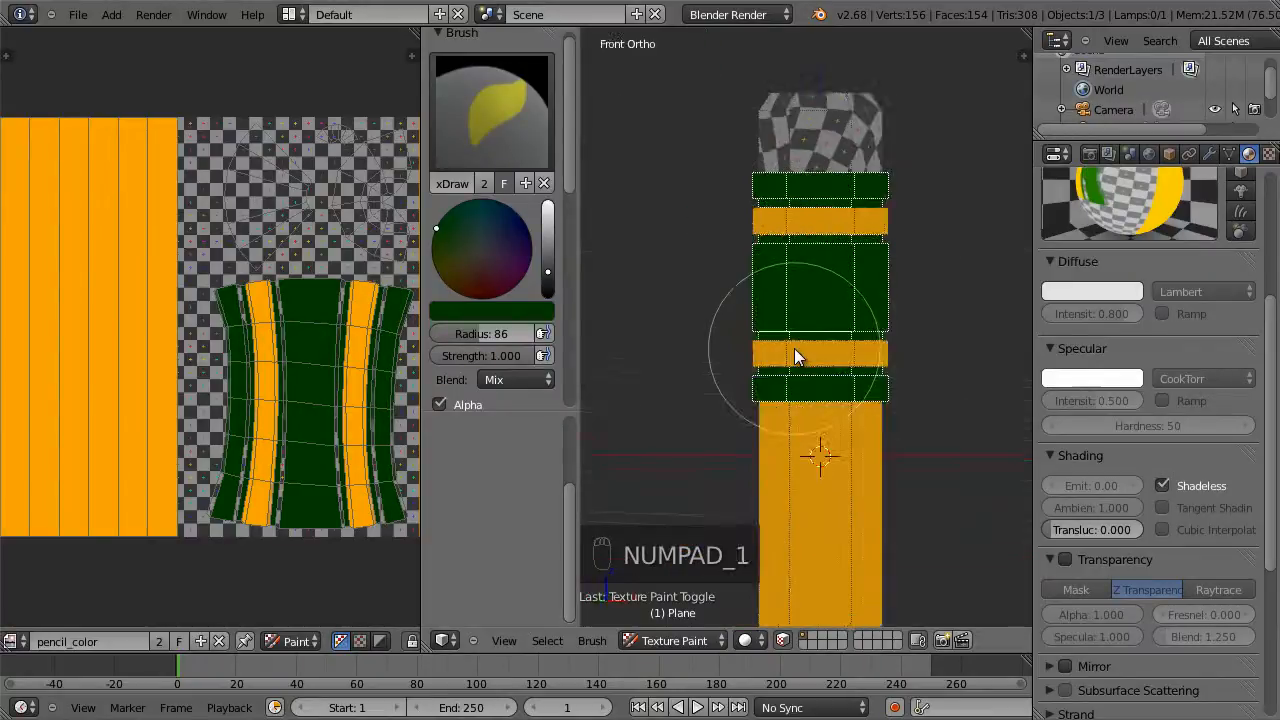
mouse_move(823, 232)
middle_down()
mouse_move(823, 249)
mouse_move(757, 120)
mouse_move(849, 166)
mouse_move(830, 195)
mouse_move(777, 214)
middle_up()
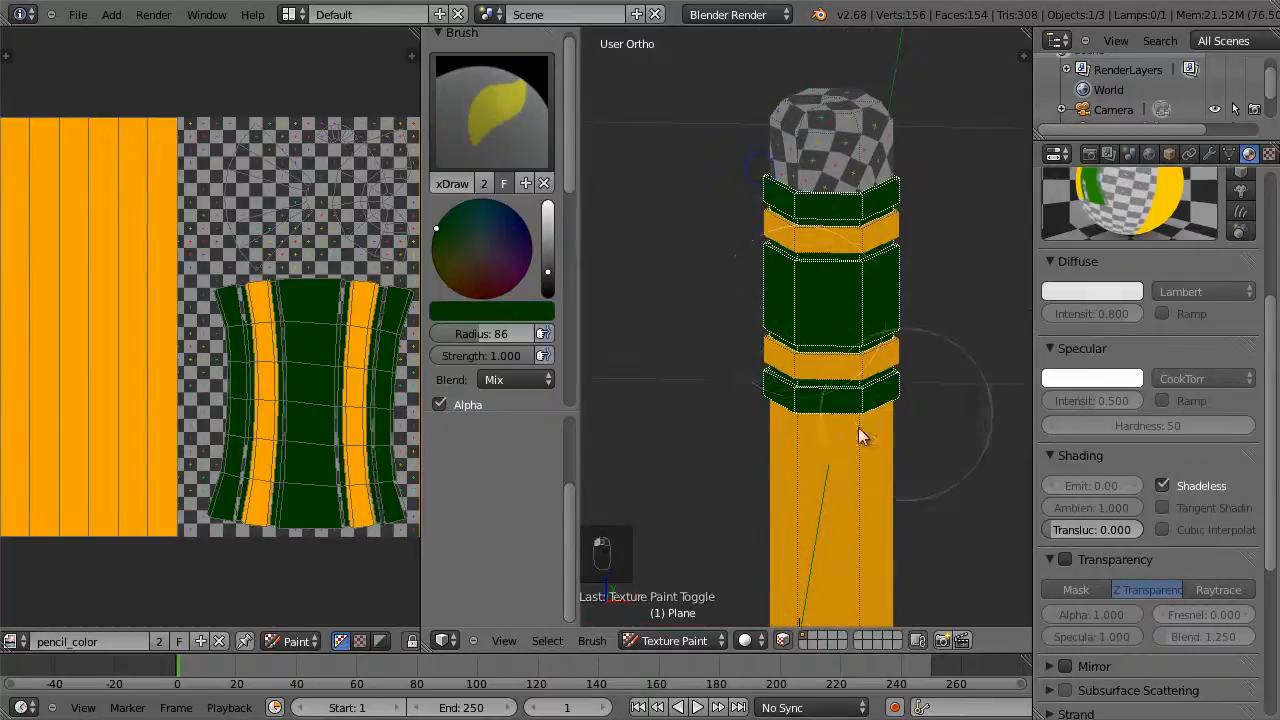
Examine the ferrule's painted rings and grooves up close from several angles for unpainted spots
mouse_move(846, 400)
middle_down()
mouse_move(849, 363)
mouse_move(830, 400)
mouse_move(846, 360)
mouse_move(854, 486)
mouse_move(820, 457)
mouse_move(887, 442)
mouse_move(862, 436)
middle_up()
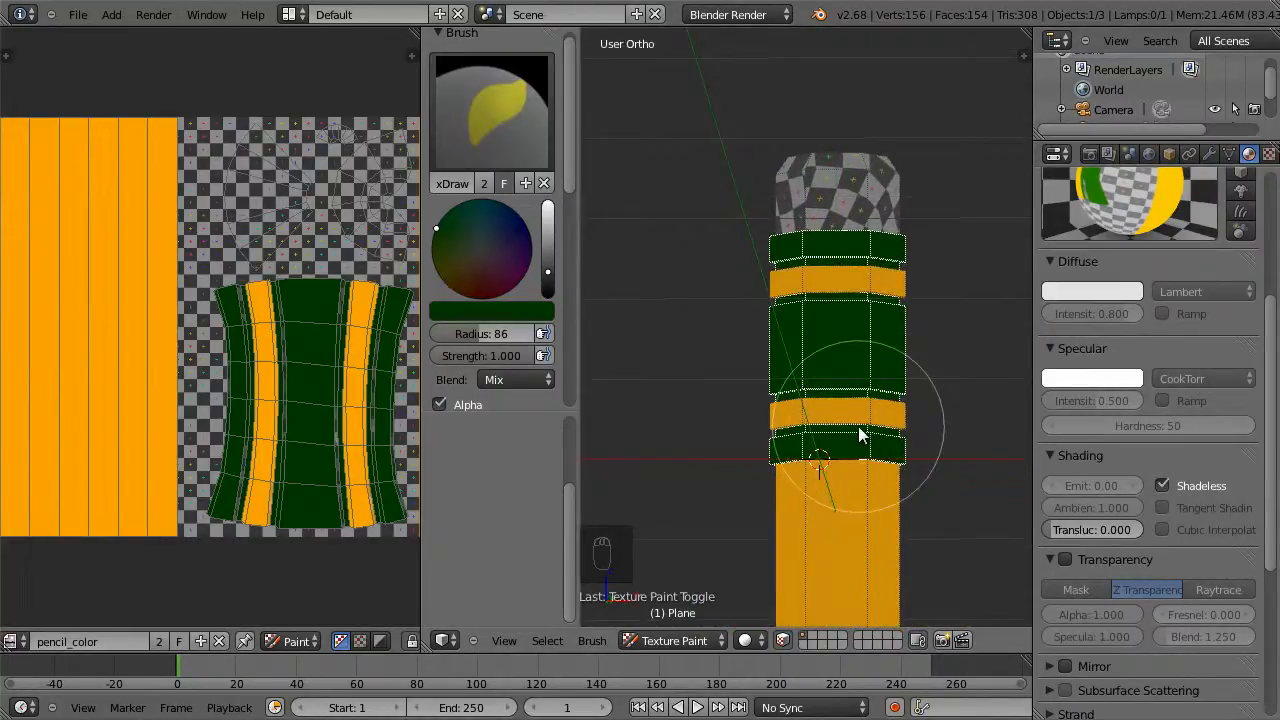
scroll(369, 494, up, 3)
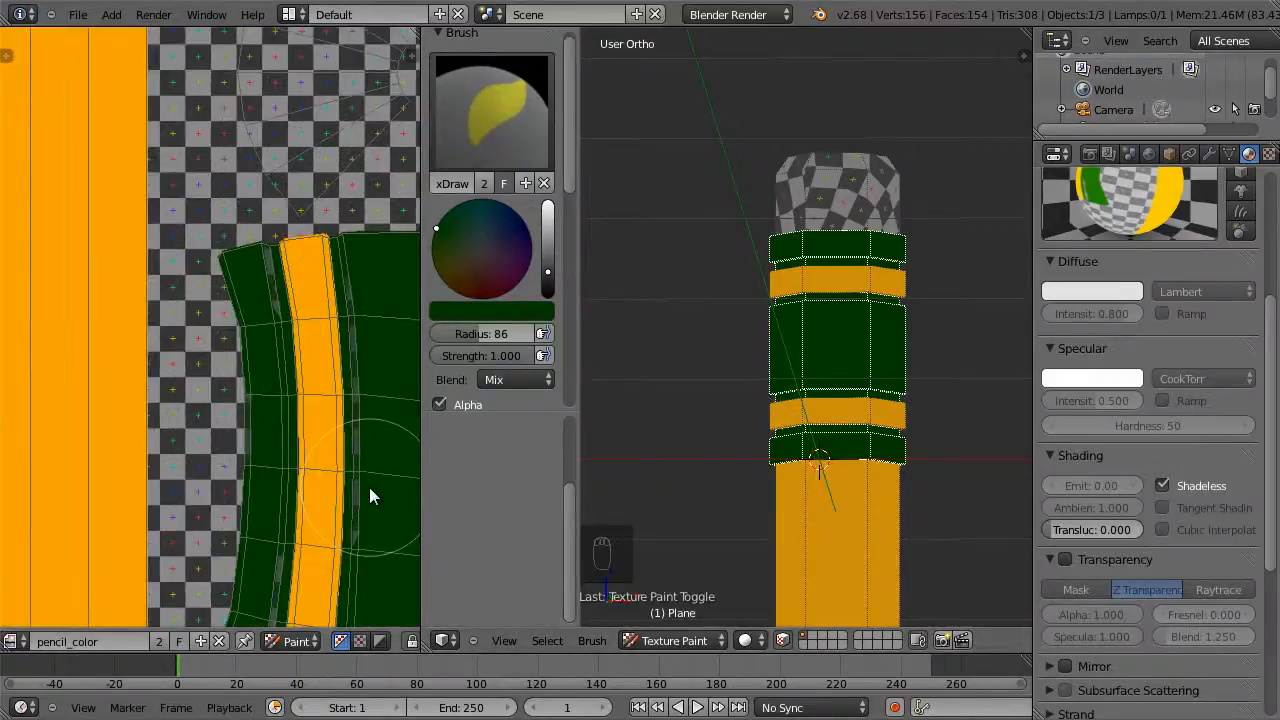
scroll(370, 487, down, 1)
mouse_move(838, 348)
middle_down()
mouse_move(800, 268)
mouse_move(843, 314)
middle_up()
scroll(871, 309, up, 5)
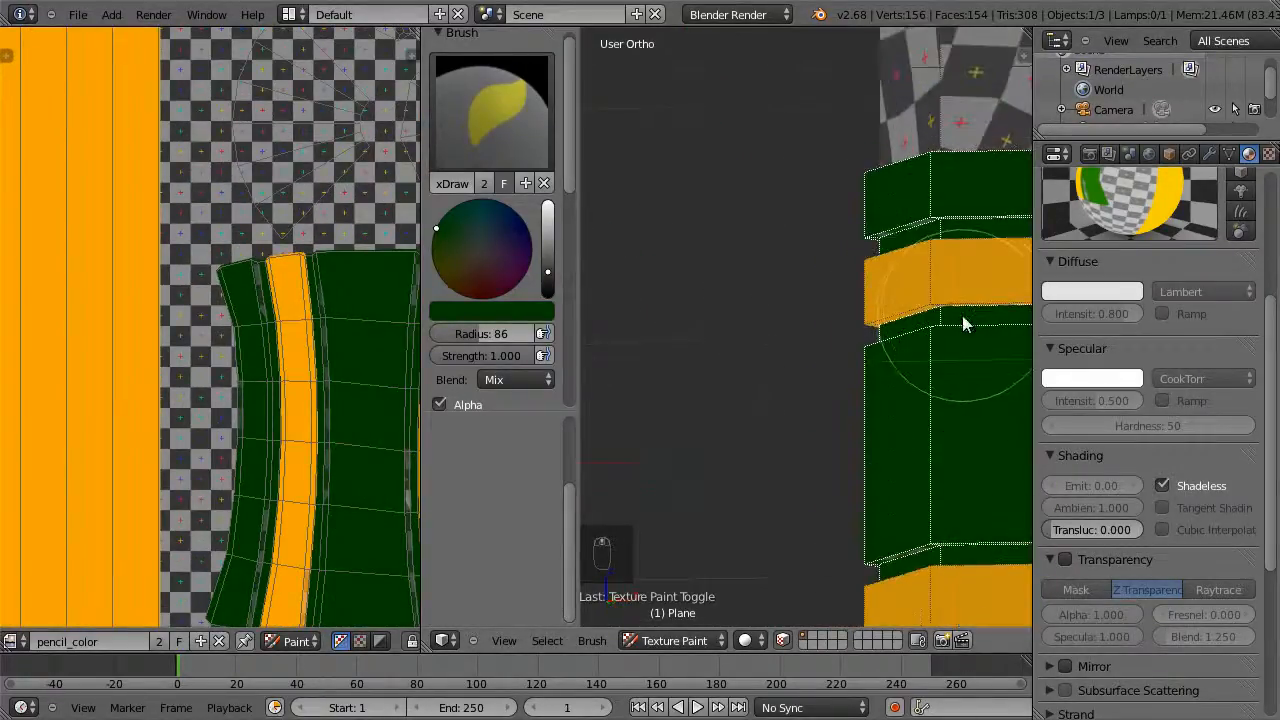
shift+middle_drag(966, 322, 823, 366)
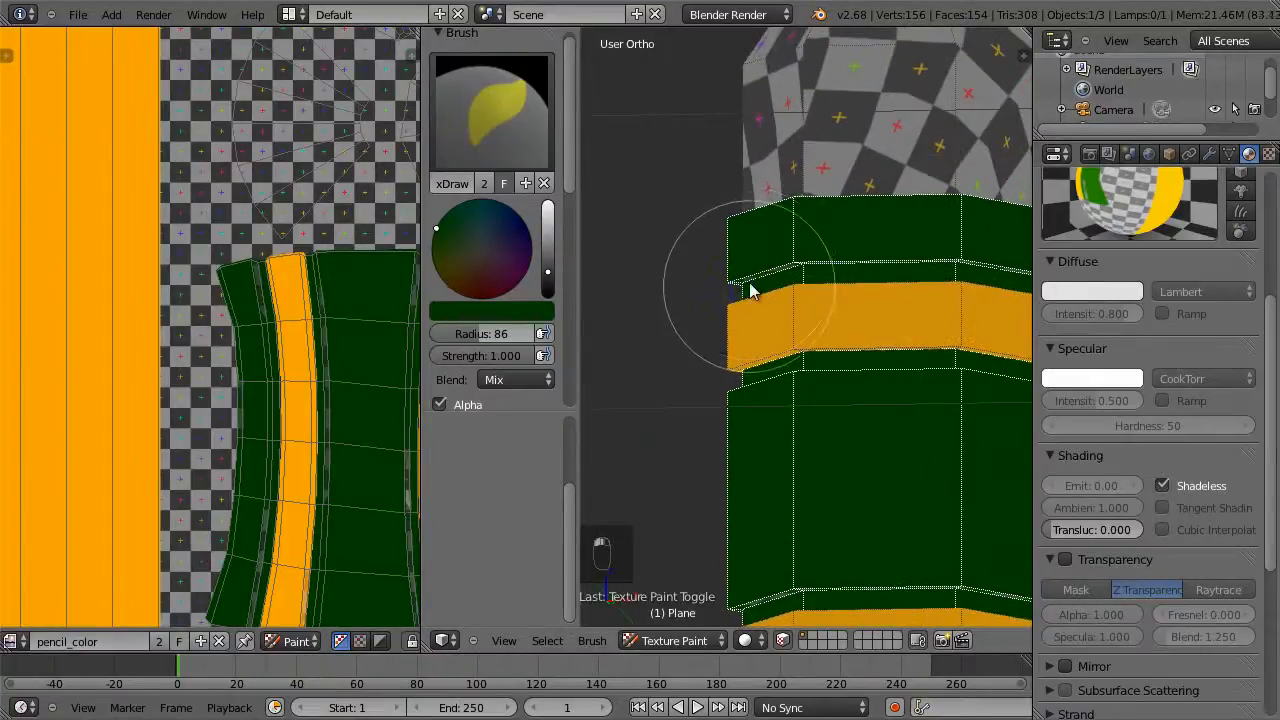
mouse_move(909, 311)
middle_down()
mouse_move(934, 306)
mouse_move(915, 315)
middle_up()
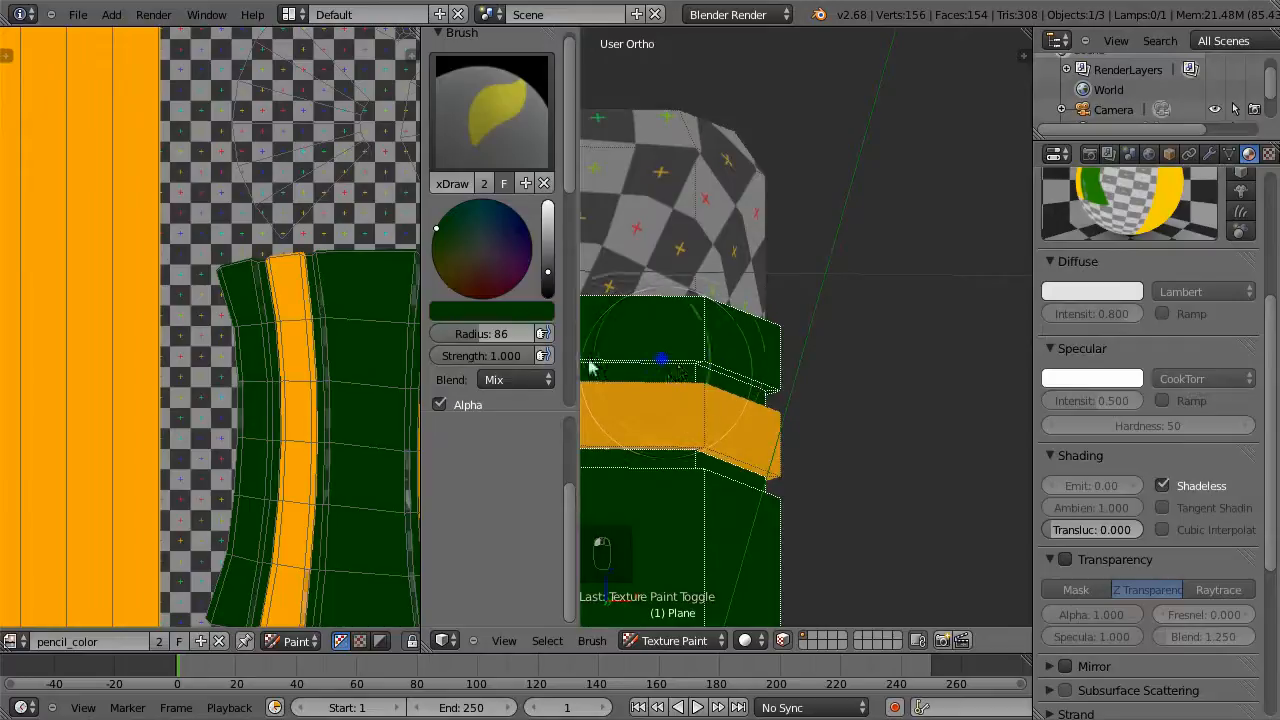
middle_drag(743, 449, 697, 487)
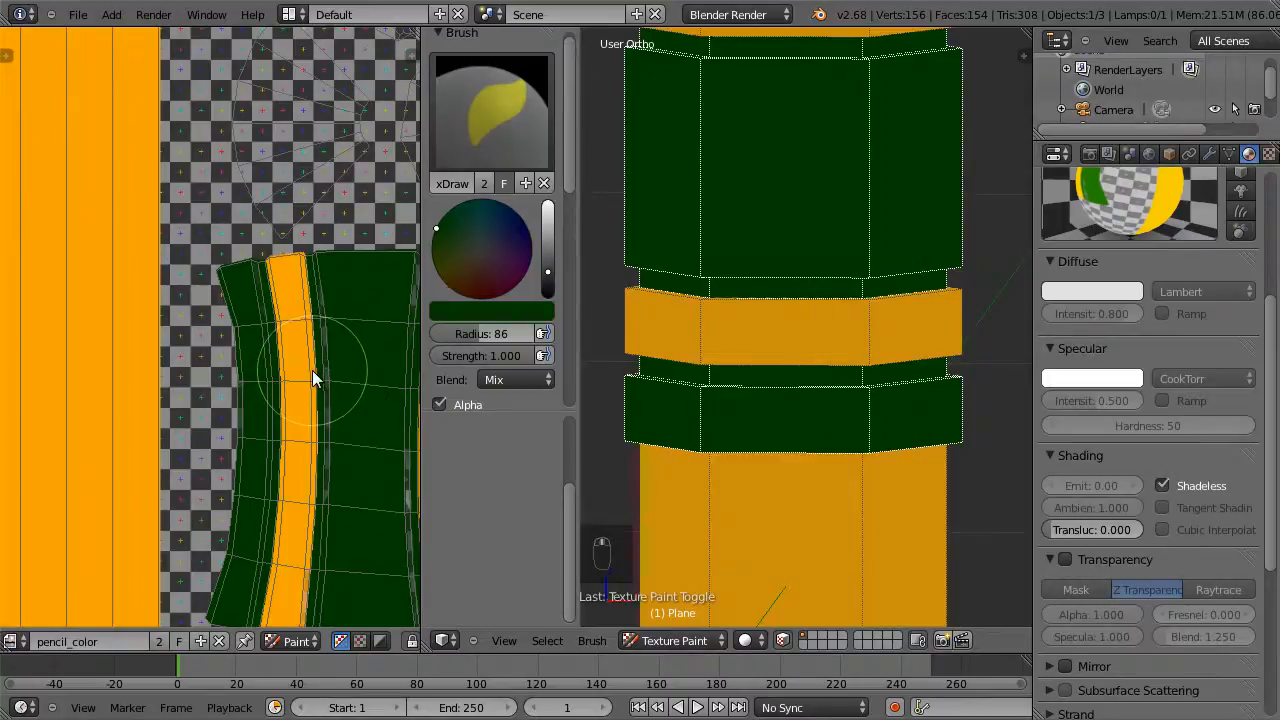
Maximize the image editor on the ferrule's UV island and set the brush radius to 19
key(ctrl+Up)
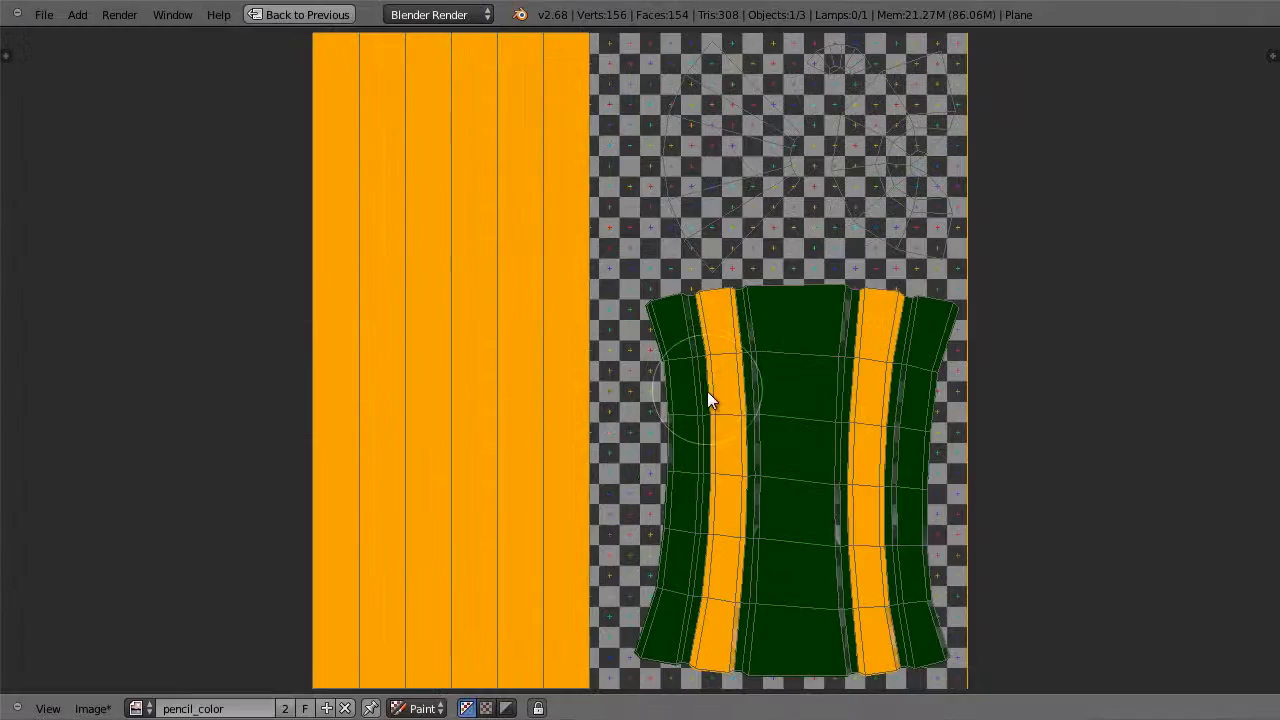
scroll(931, 549, up, 3)
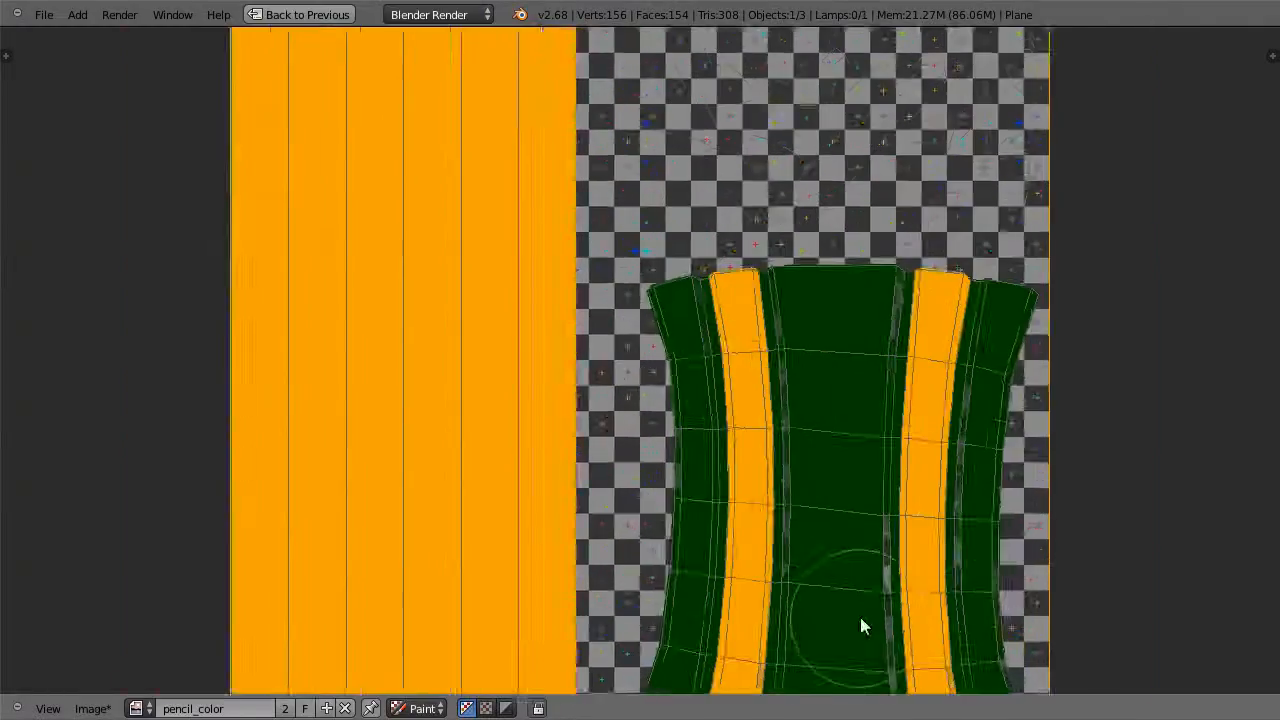
scroll(964, 556, up, 2)
middle_drag(1089, 563, 666, 500)
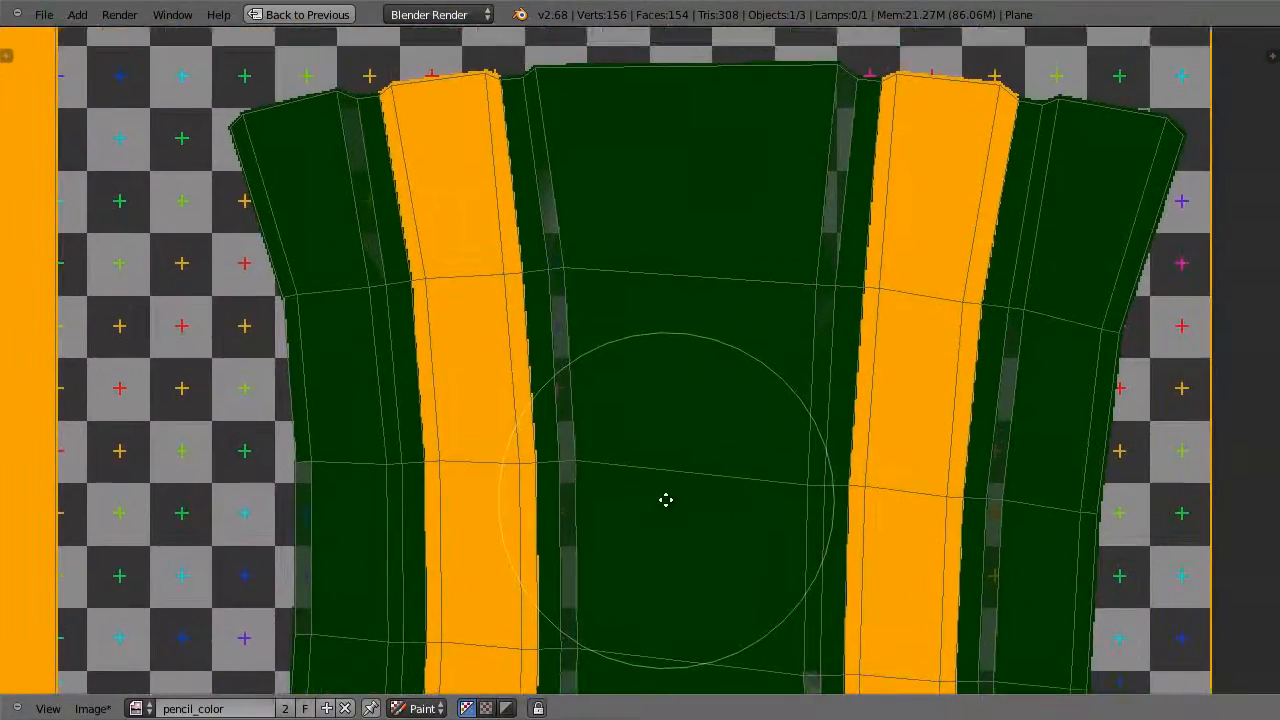
key(f)
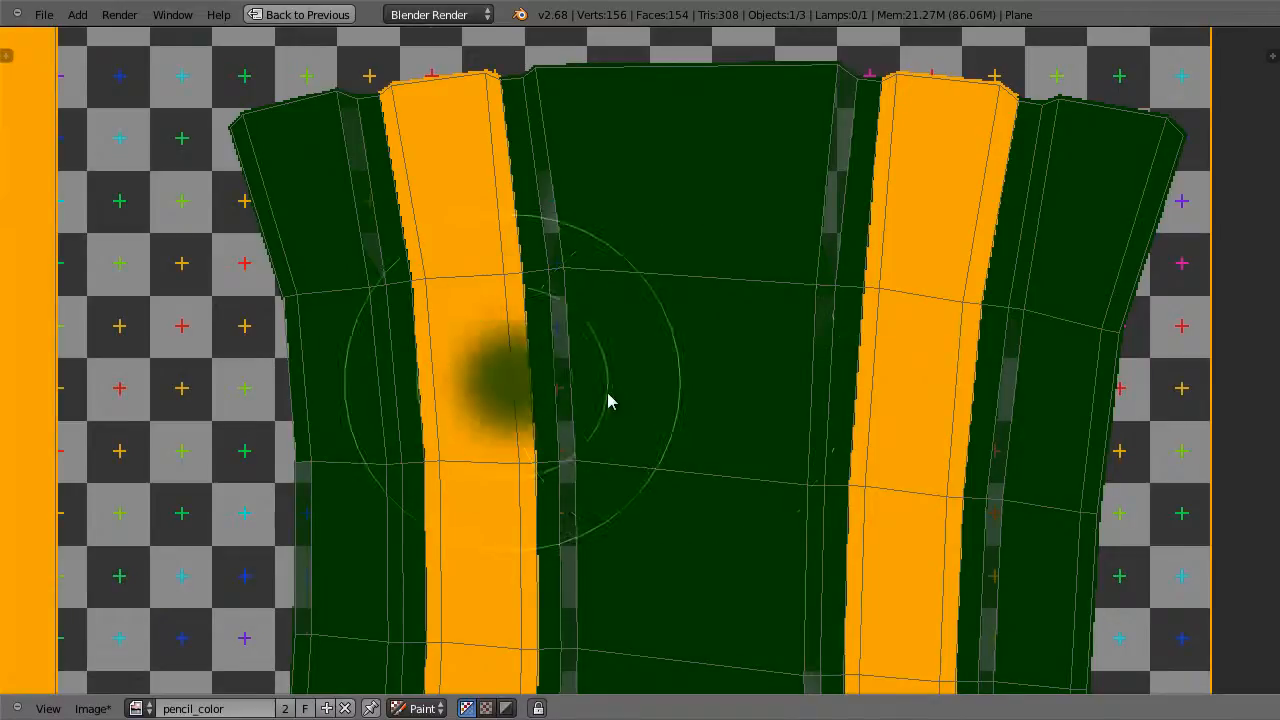
click(586, 400)
key(f)
click(600, 384)
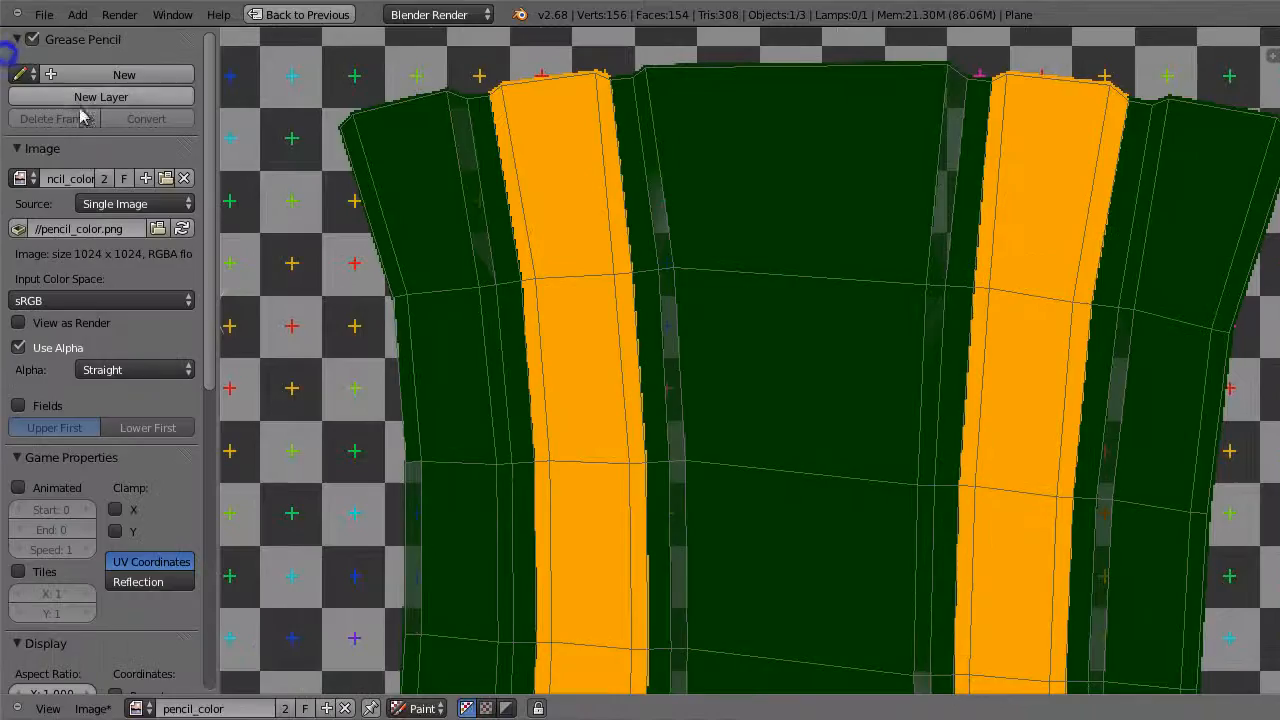
Set the brush's paint curve to the flat constant preset and undo the test dab on the orange stripe
click(7, 53)
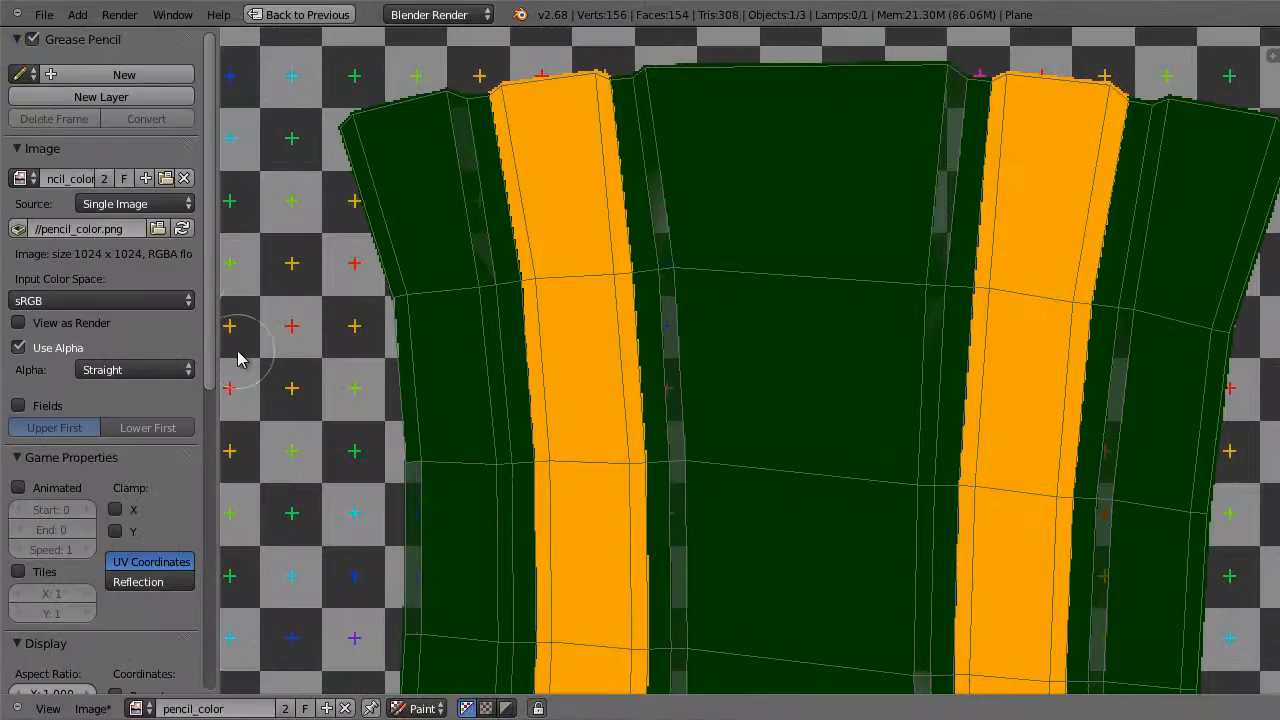
mouse_move(208, 383)
mouse_down()
mouse_move(194, 674)
mouse_move(178, 712)
mouse_up()
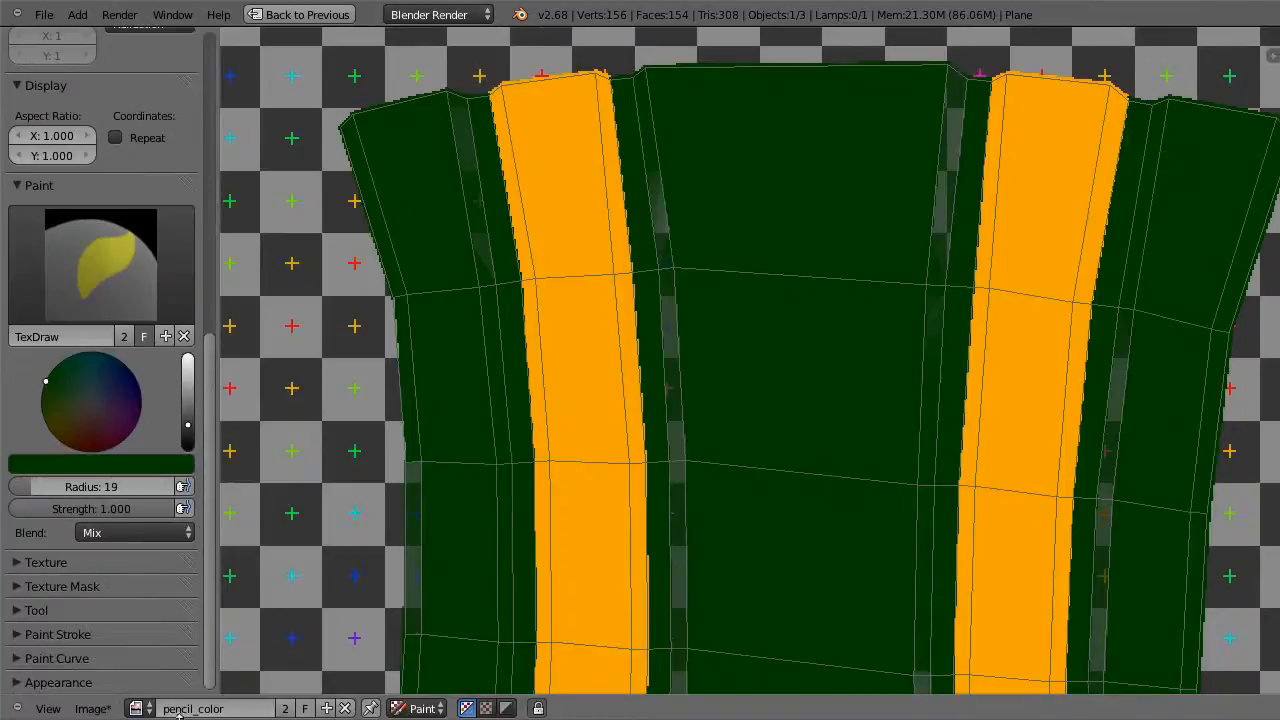
click(16, 658)
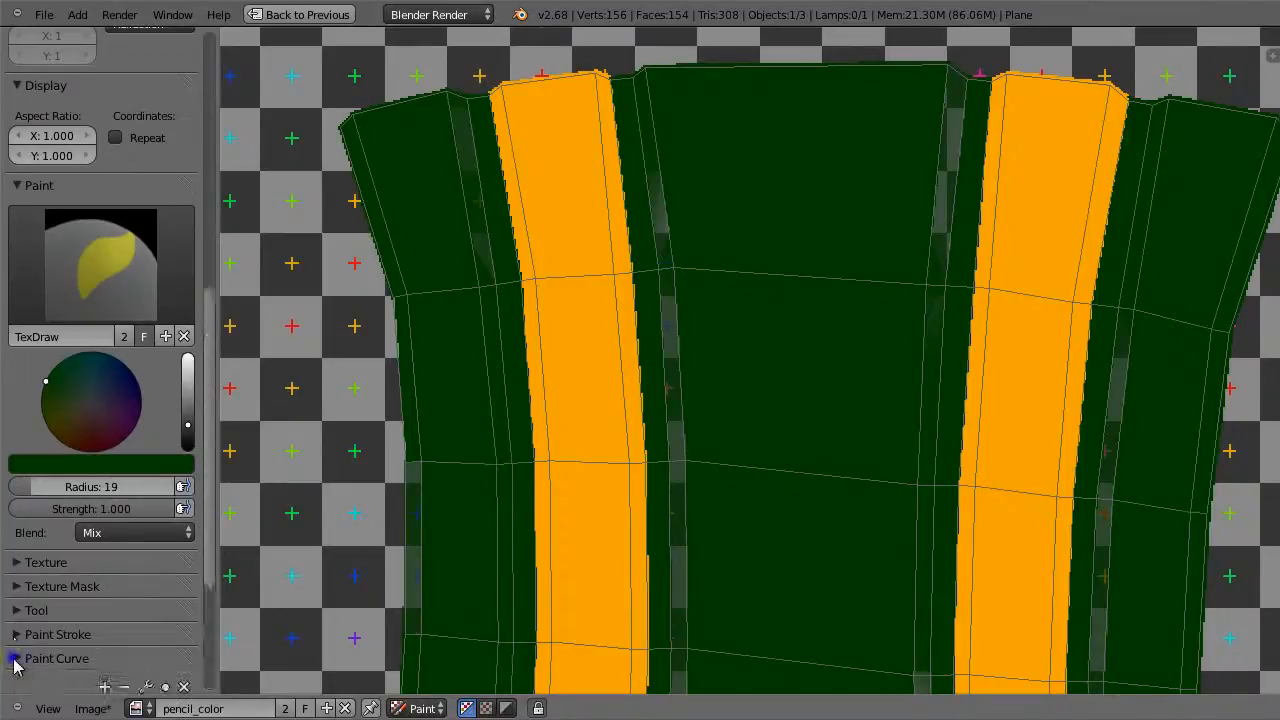
scroll(210, 513, down, 5)
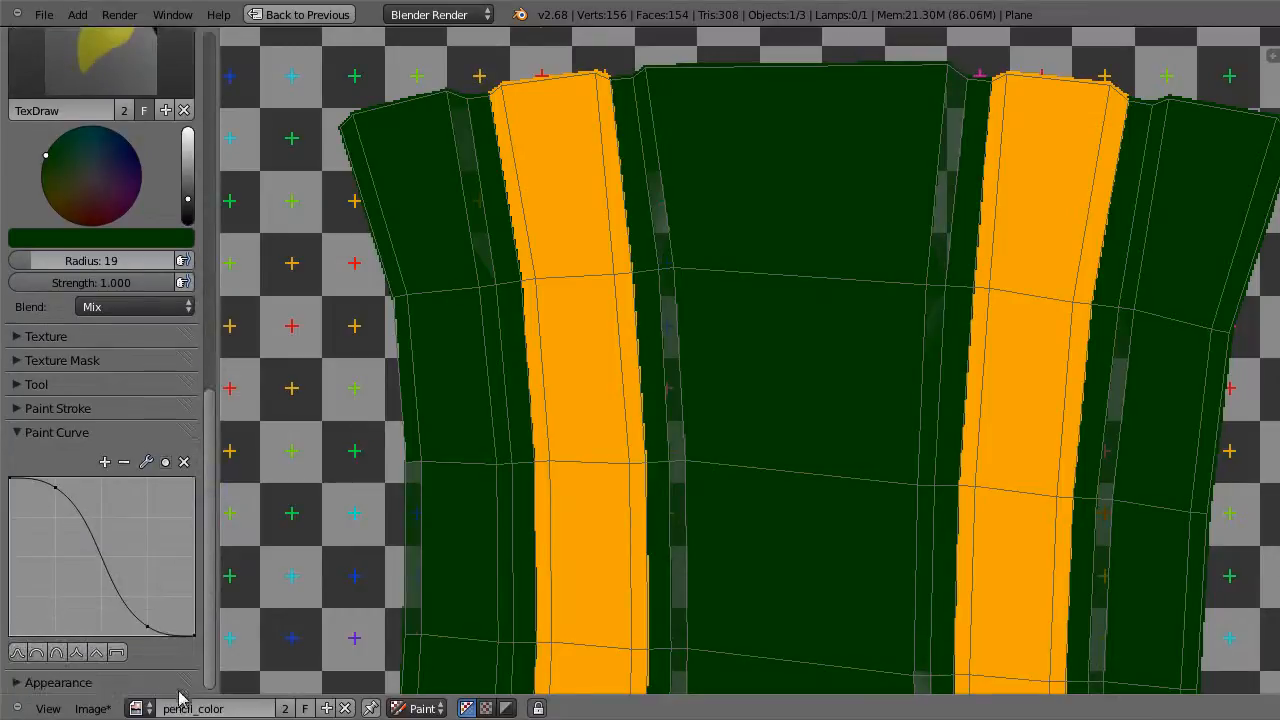
click(117, 652)
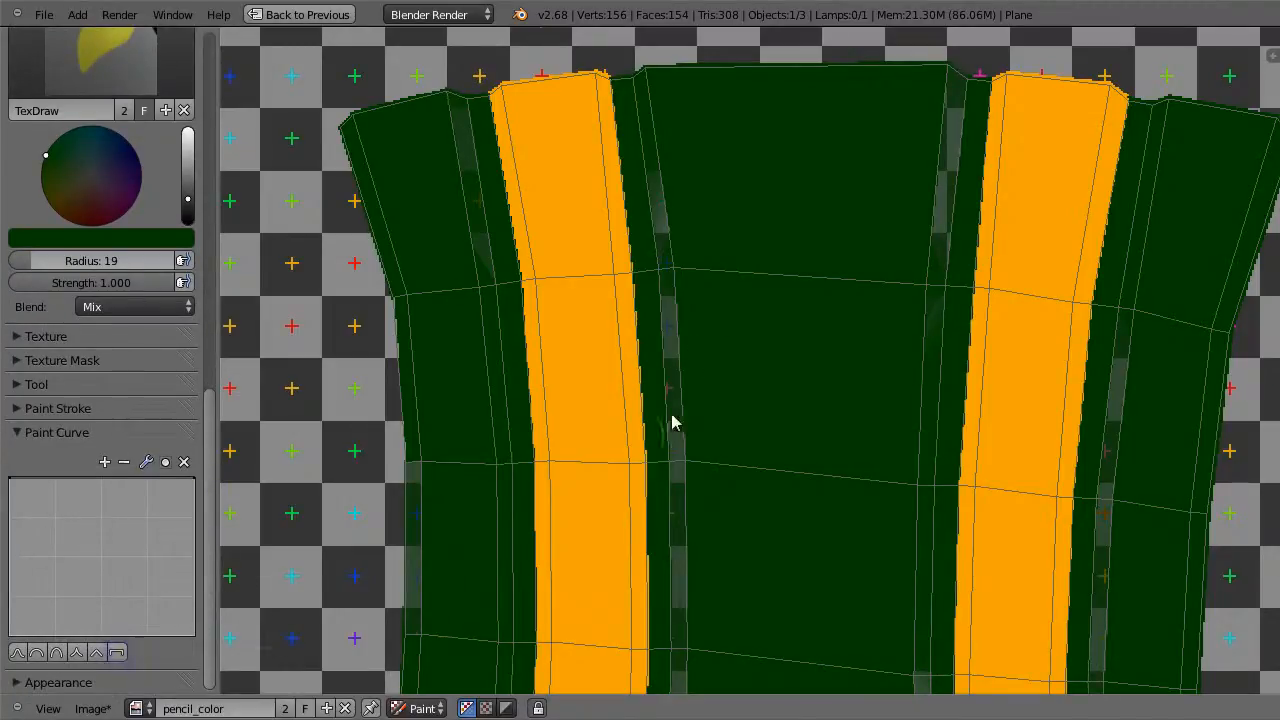
click(584, 337)
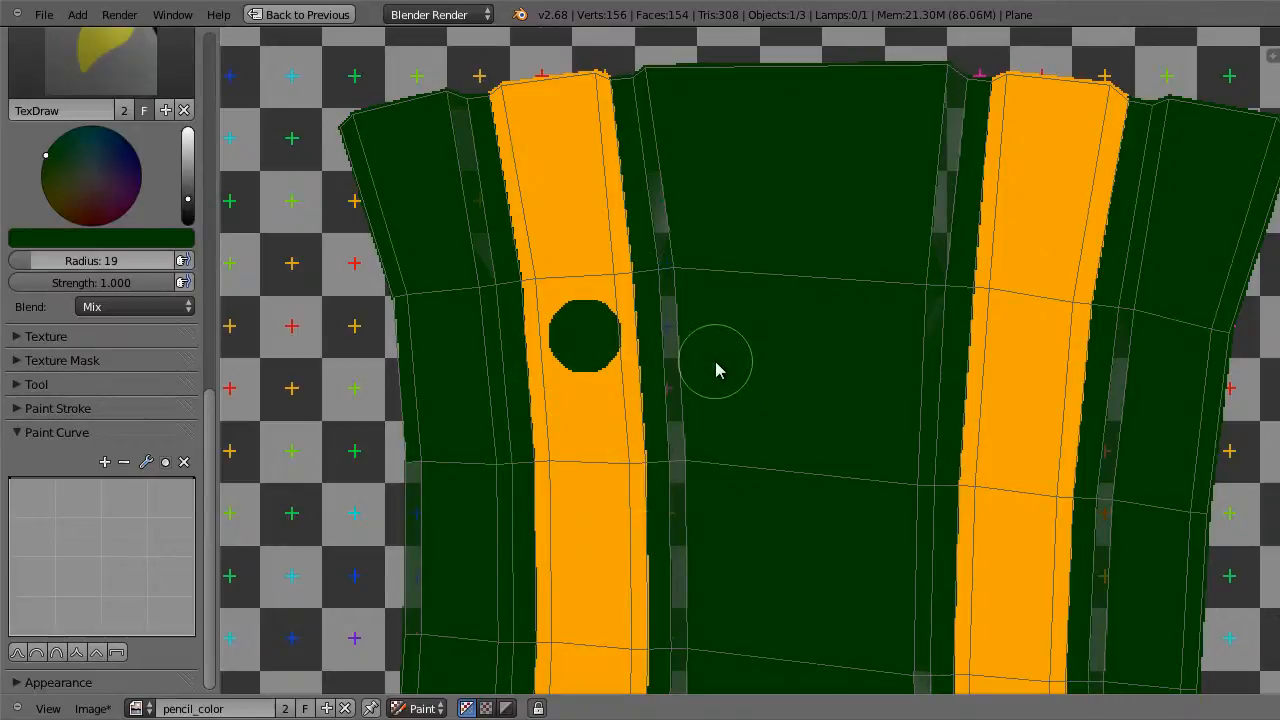
key(ctrl+z)
Paint dark green over the unpainted gaps along the left edge of the island's central band, from top to bottom
mouse_move(665, 97)
mouse_down()
mouse_move(700, 434)
mouse_move(672, 322)
mouse_up()
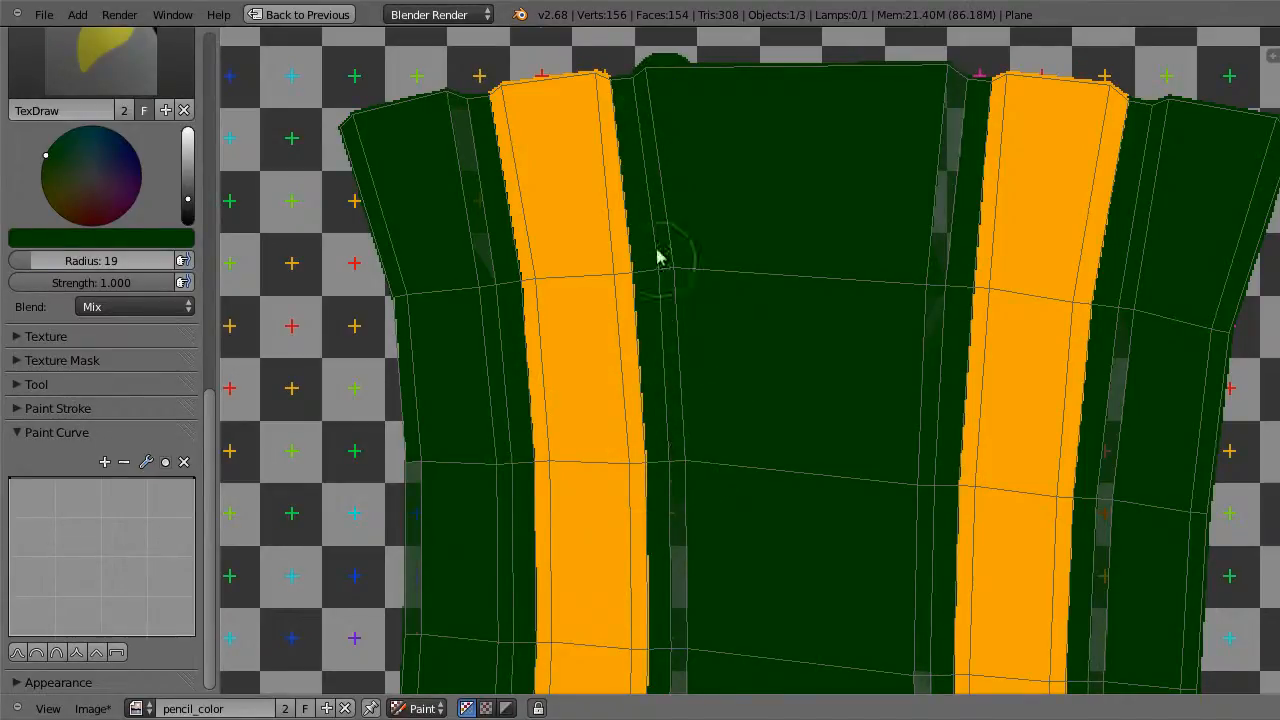
middle_drag(740, 546, 752, 260)
mouse_move(713, 212)
mouse_down()
mouse_move(729, 354)
mouse_move(711, 480)
mouse_up()
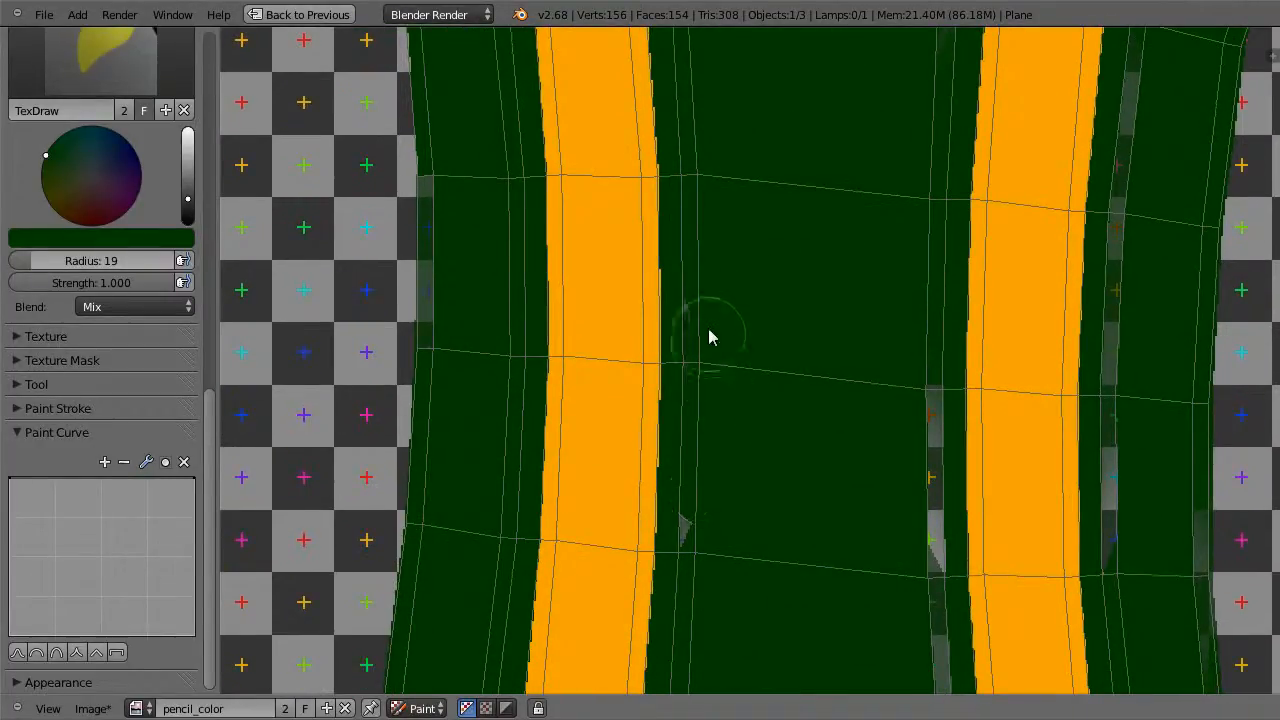
drag(714, 408, 711, 552)
middle_drag(730, 584, 737, 277)
drag(719, 490, 808, 557)
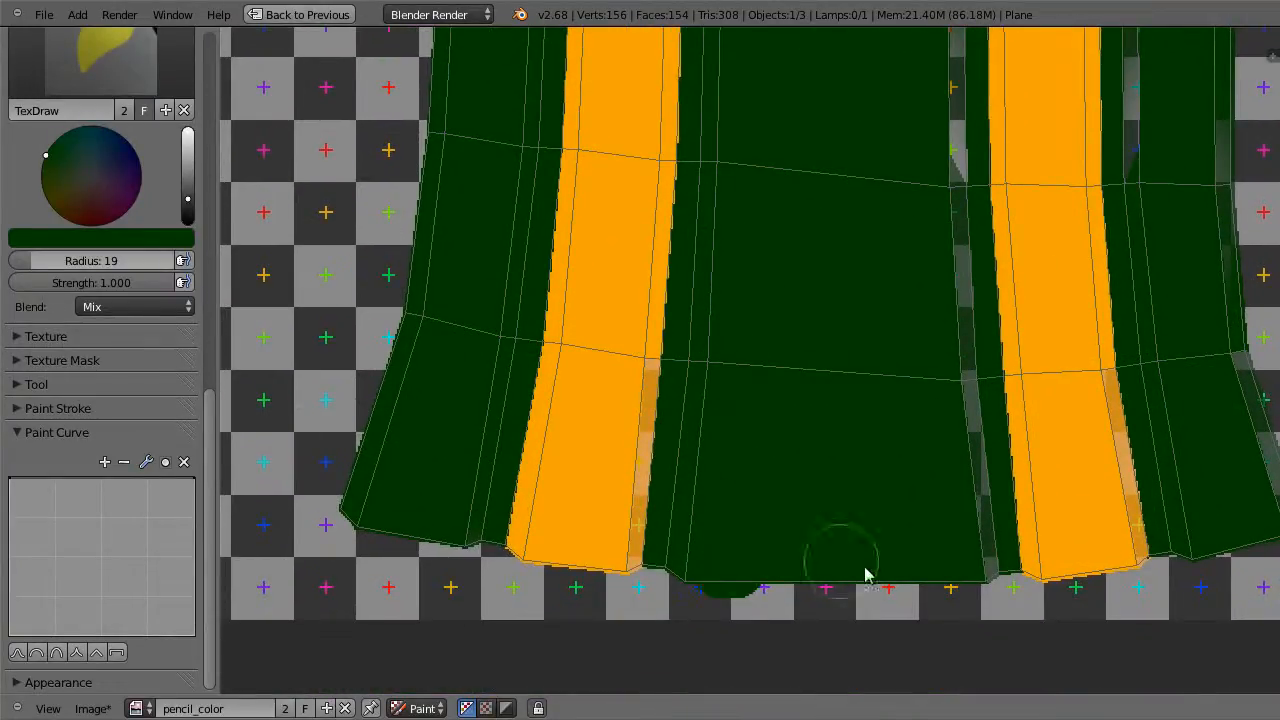
Paint dark green over the gaps along the right edge of the central band, from bottom to top
mouse_move(958, 585)
mouse_down()
mouse_move(940, 189)
mouse_move(920, 149)
mouse_up()
mouse_move(920, 149)
middle_down()
mouse_move(840, 414)
mouse_move(837, 484)
middle_up()
drag(837, 484, 831, 234)
middle_drag(831, 234, 788, 312)
drag(788, 312, 797, 123)
middle_drag(797, 123, 757, 391)
drag(779, 358, 790, 178)
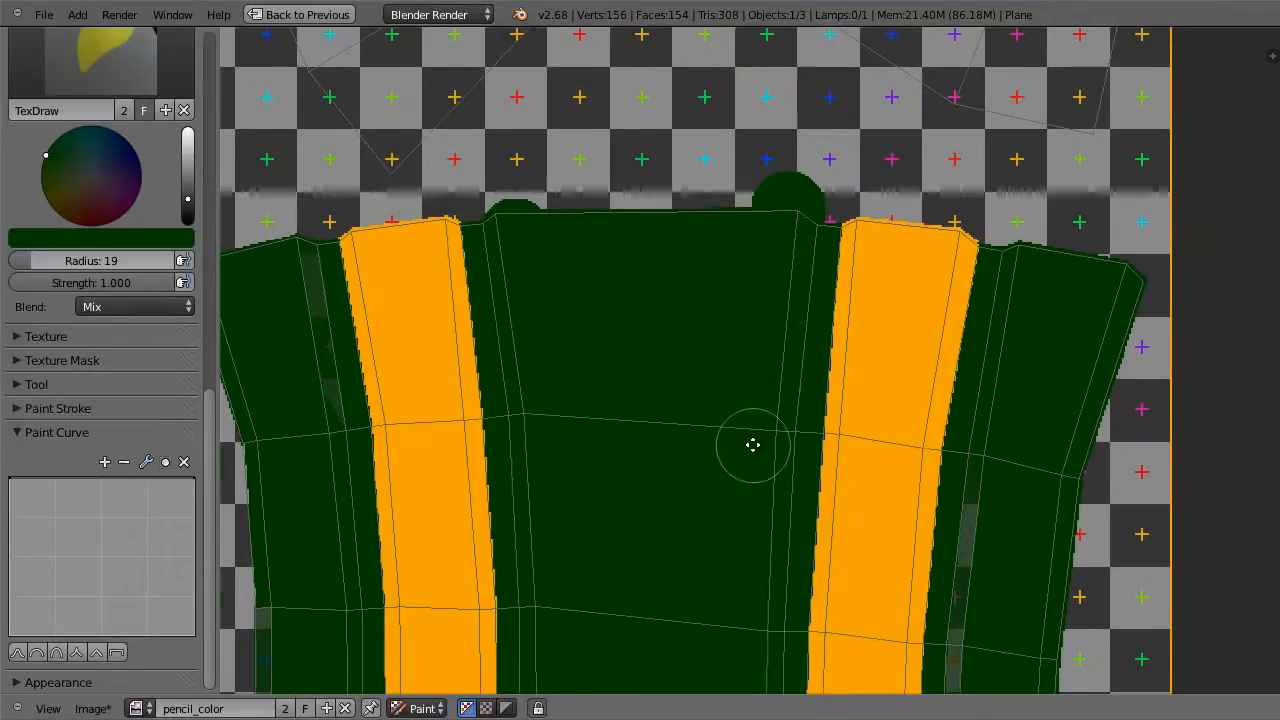
Paint dark green over the gaps in the rightmost band's inner groove and along its lower outer edge
middle_drag(754, 449, 546, 243)
mouse_move(771, 271)
mouse_down()
mouse_move(737, 503)
mouse_move(742, 602)
mouse_up()
middle_drag(742, 602, 771, 206)
mouse_move(779, 298)
mouse_down()
mouse_move(763, 380)
mouse_move(770, 434)
mouse_up()
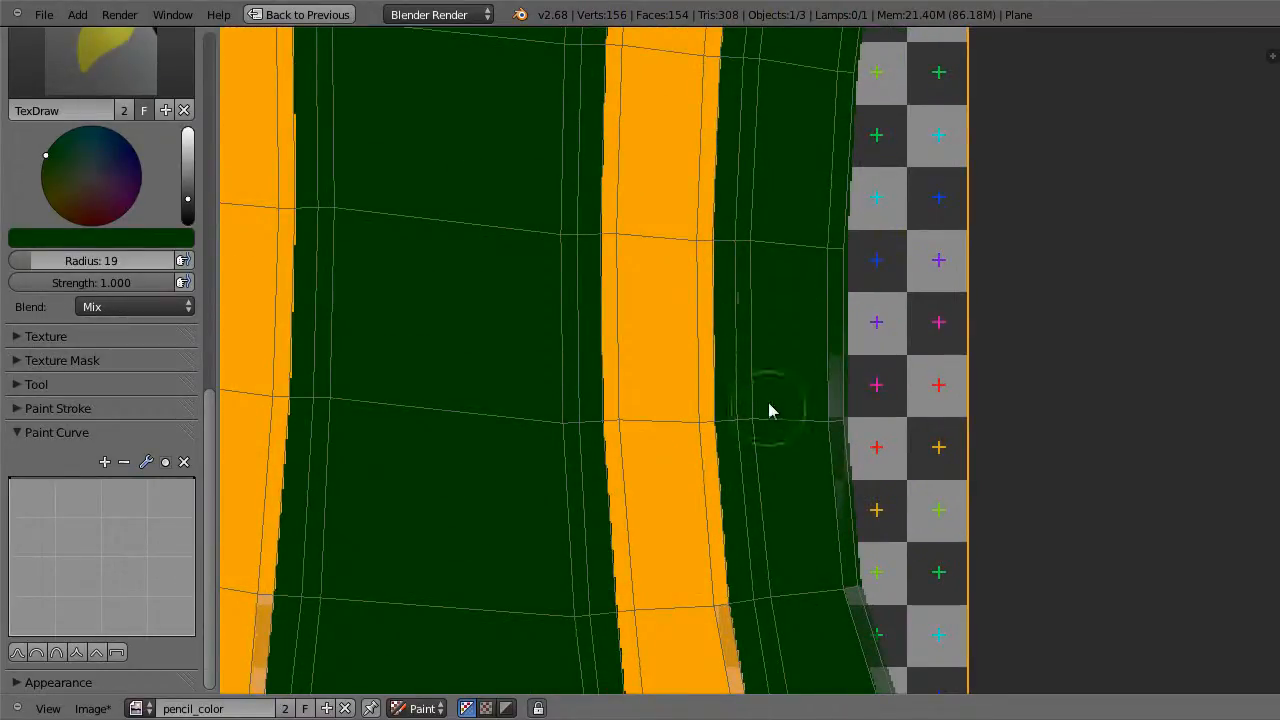
mouse_move(757, 298)
mouse_down()
mouse_move(837, 443)
mouse_move(840, 586)
mouse_up()
mouse_move(840, 586)
middle_down()
mouse_move(814, 351)
mouse_move(826, 292)
middle_up()
mouse_move(826, 292)
mouse_down()
mouse_move(866, 434)
mouse_move(824, 480)
mouse_up()
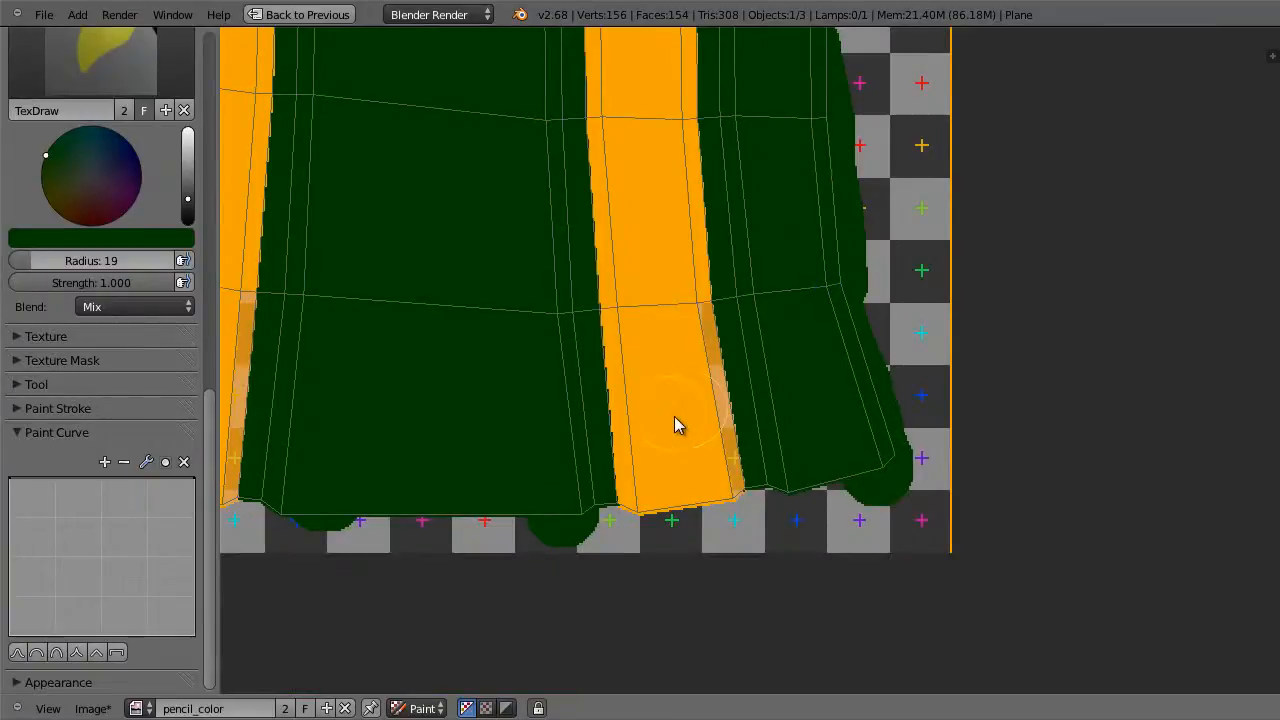
Sample the stripe's orange, set the brush radius to 8 and fill the gap at the right stripe's lower end
key(s)
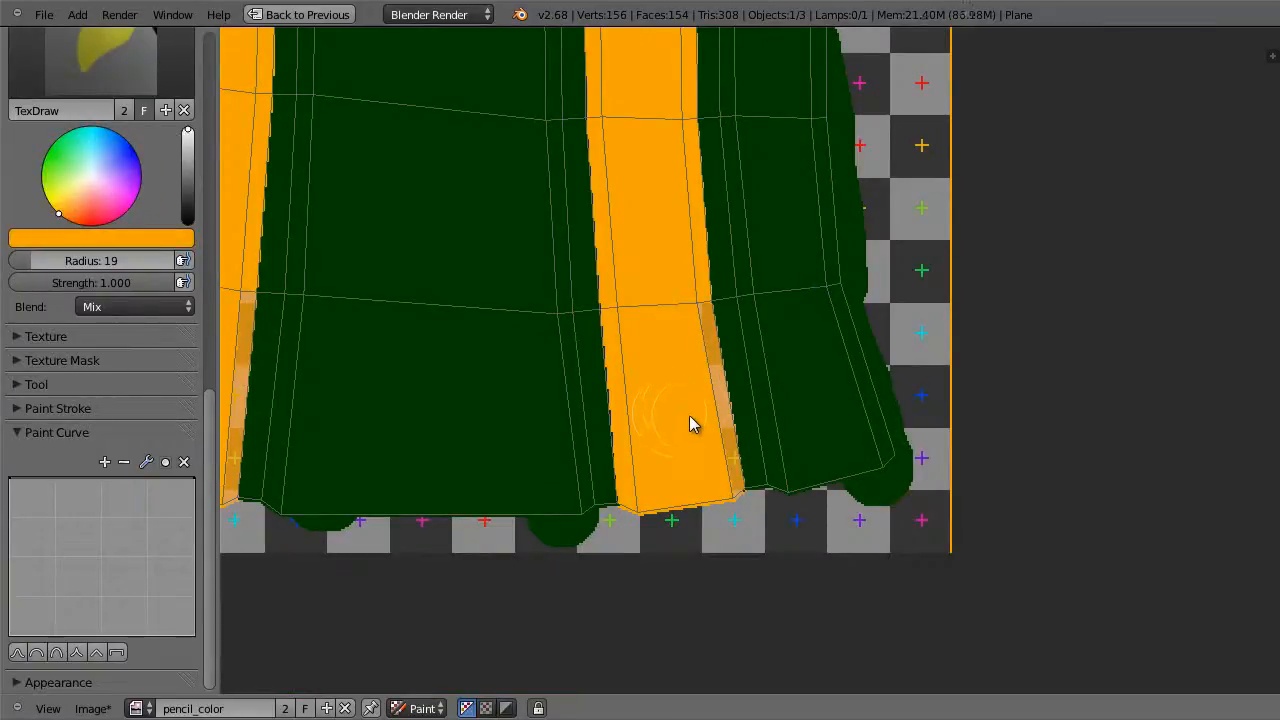
key(f)
click(668, 420)
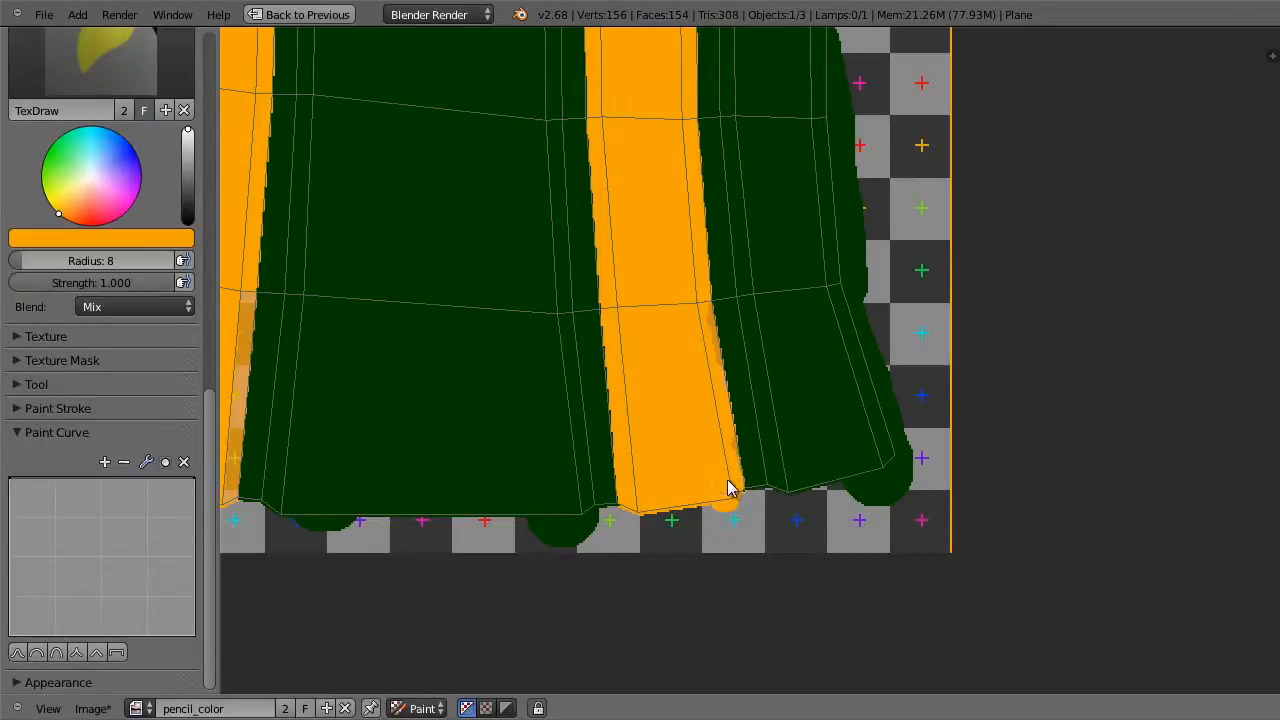
scroll(741, 484, up, 5)
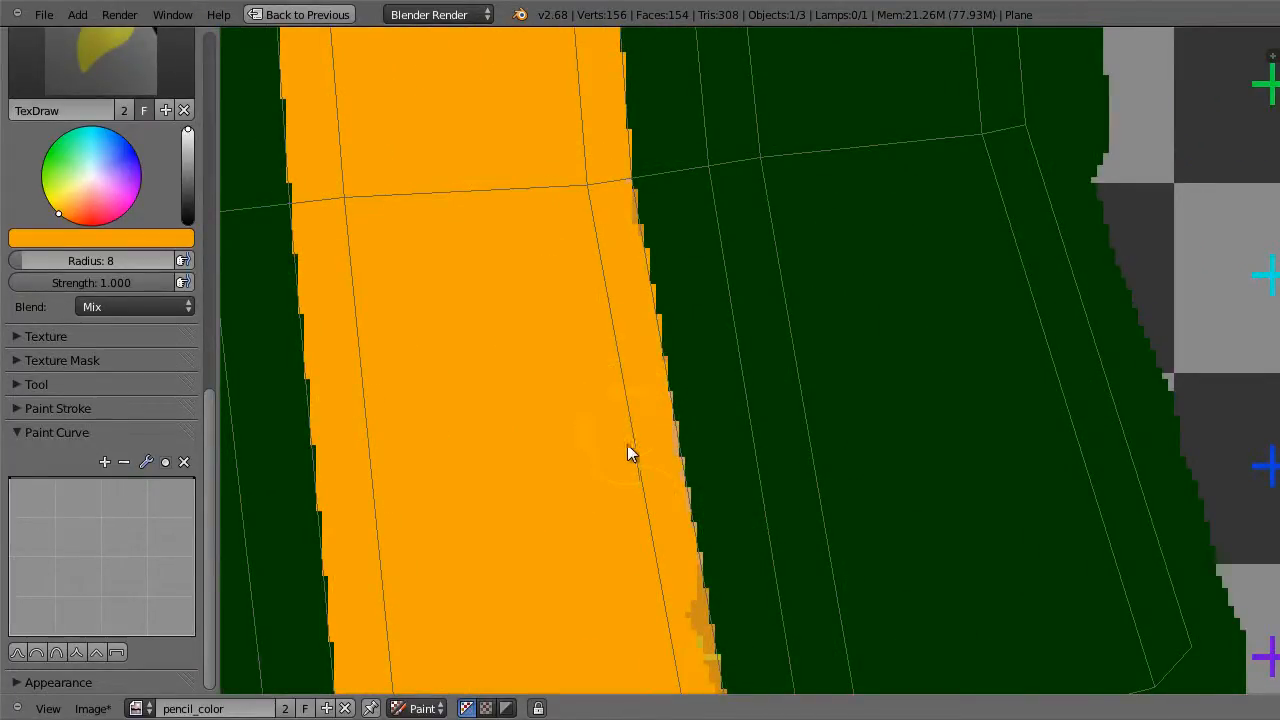
middle_drag(639, 507, 630, 324)
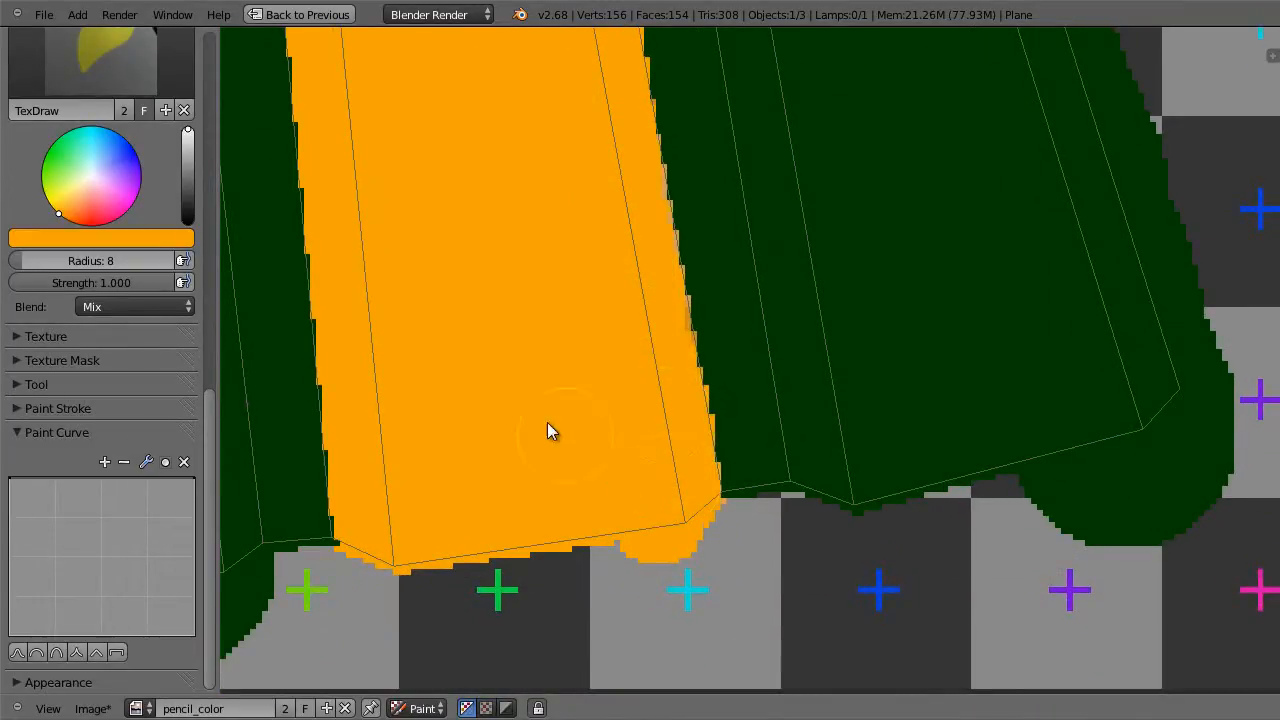
Paint orange over the unpainted strip at the lower end of the left orange stripe
scroll(590, 430, down, 5)
scroll(574, 406, up, 7)
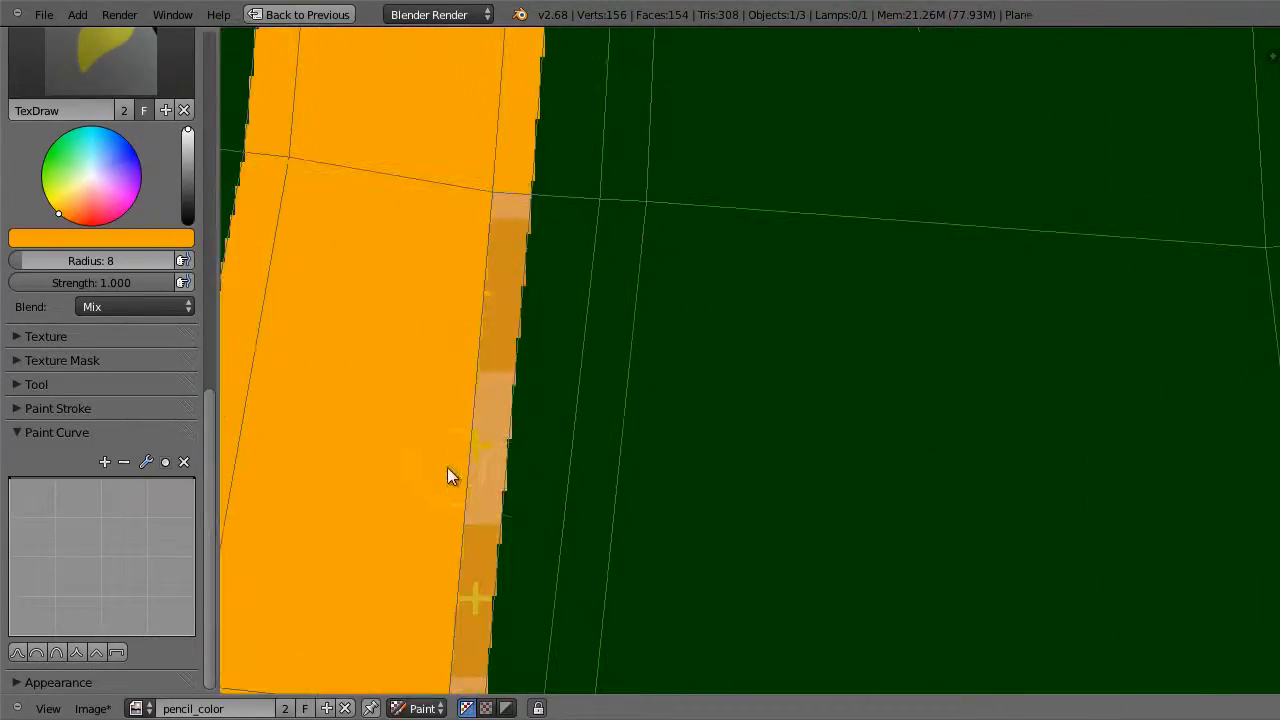
middle_drag(449, 469, 673, 416)
drag(716, 135, 709, 272)
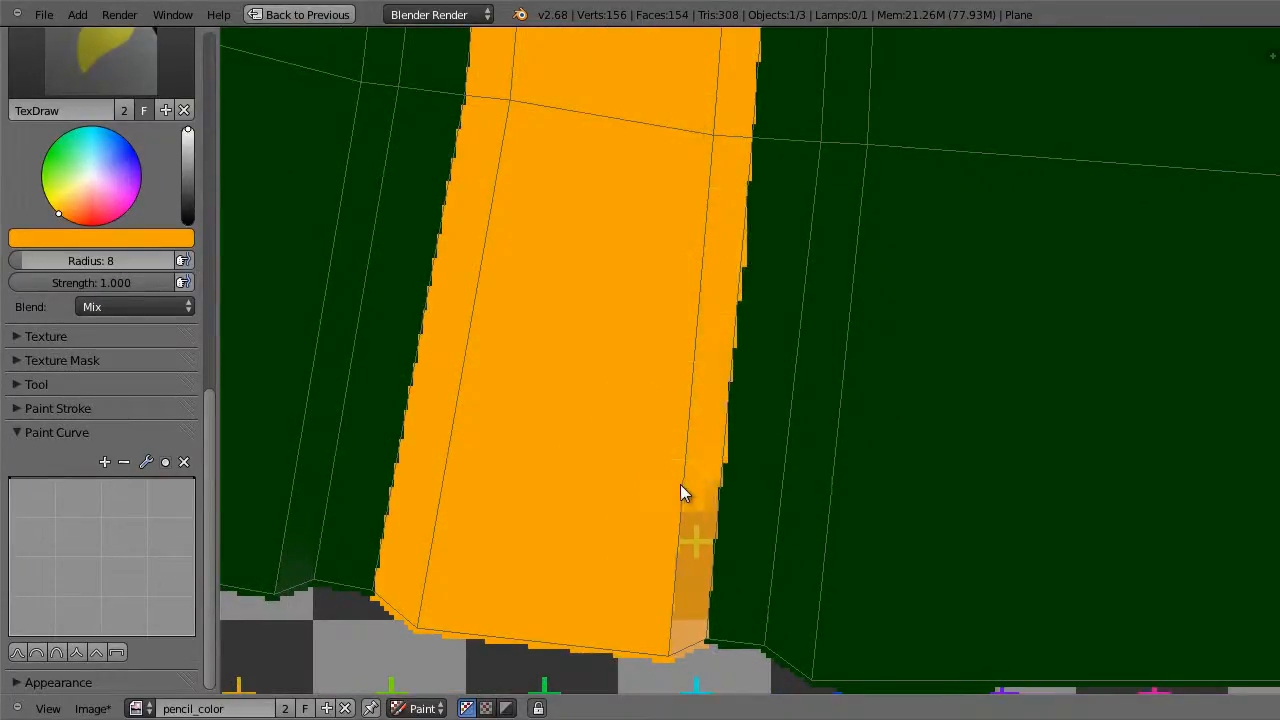
Sample the dark green and fill the gaps in the leftmost band's outer edge and inner groove
scroll(668, 645, down, 5)
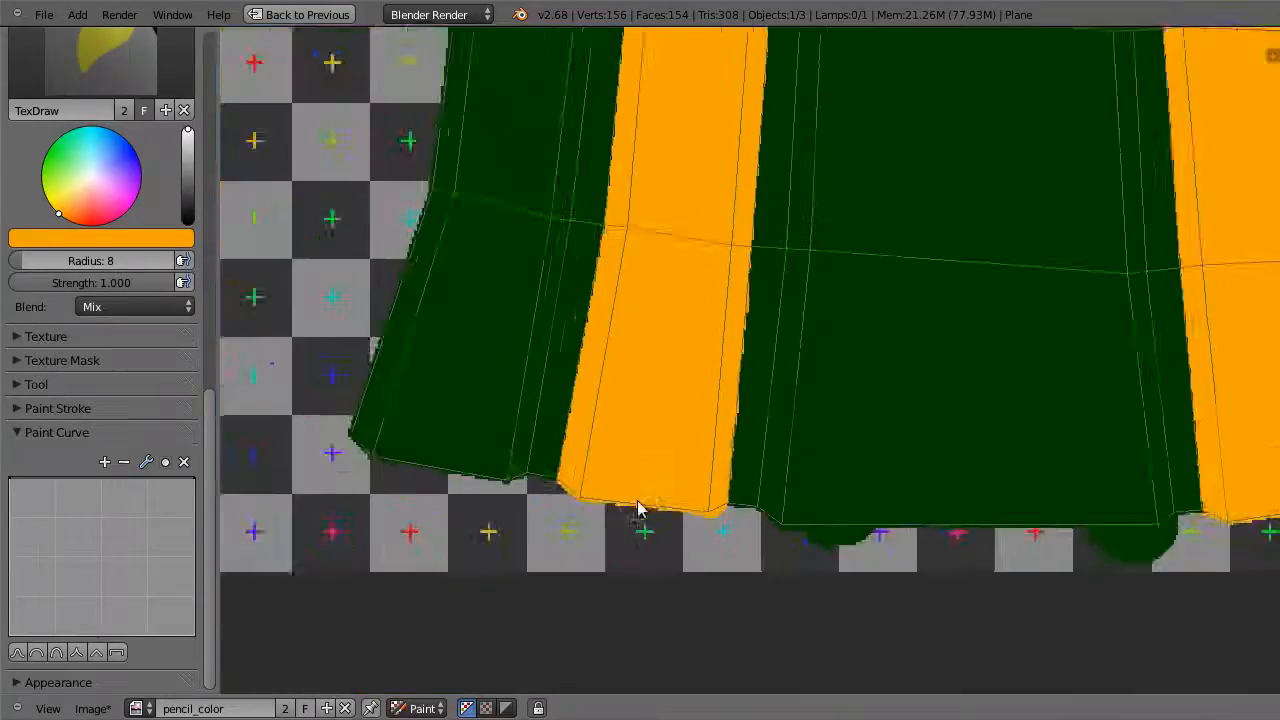
shift+scroll(597, 434, up, 1)
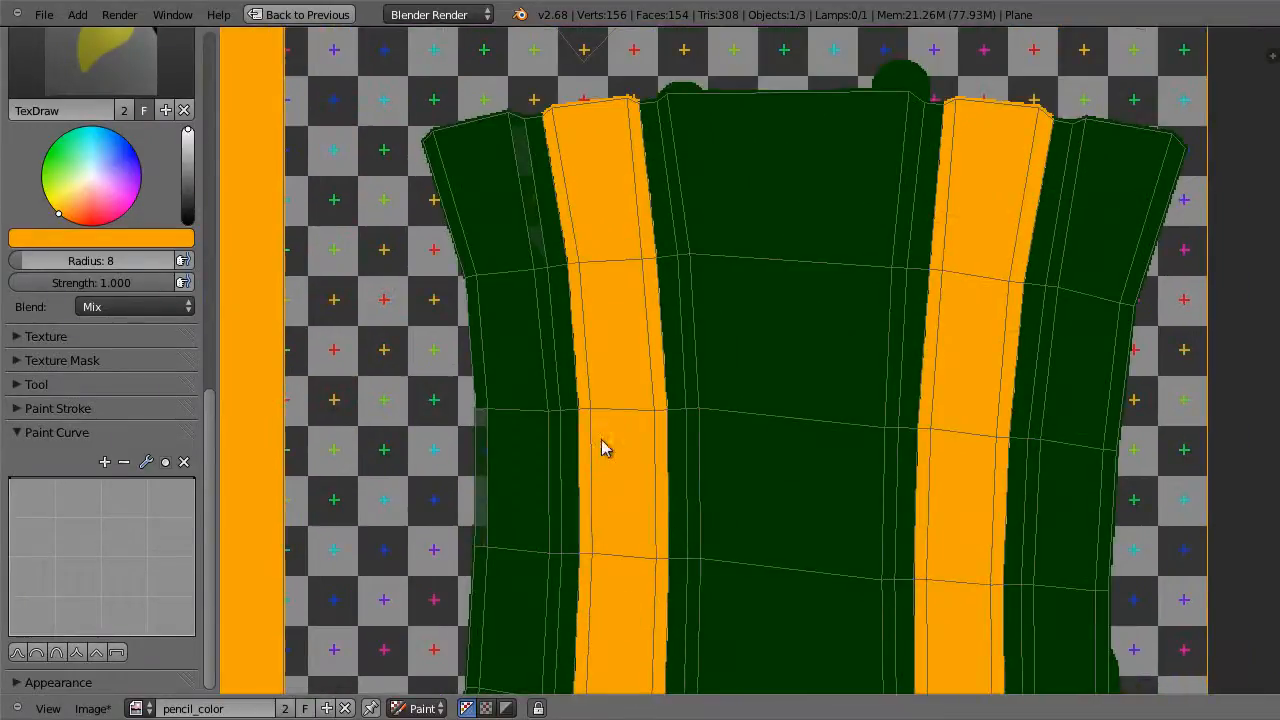
ctrl+scroll(714, 354, left, 2)
shift+scroll(600, 277, down, 2)
key(s)
mouse_move(605, 285)
mouse_down()
mouse_move(591, 294)
mouse_move(592, 602)
mouse_up()
mouse_move(640, 130)
mouse_down()
mouse_move(629, 51)
mouse_move(654, 166)
mouse_move(660, 334)
mouse_up()
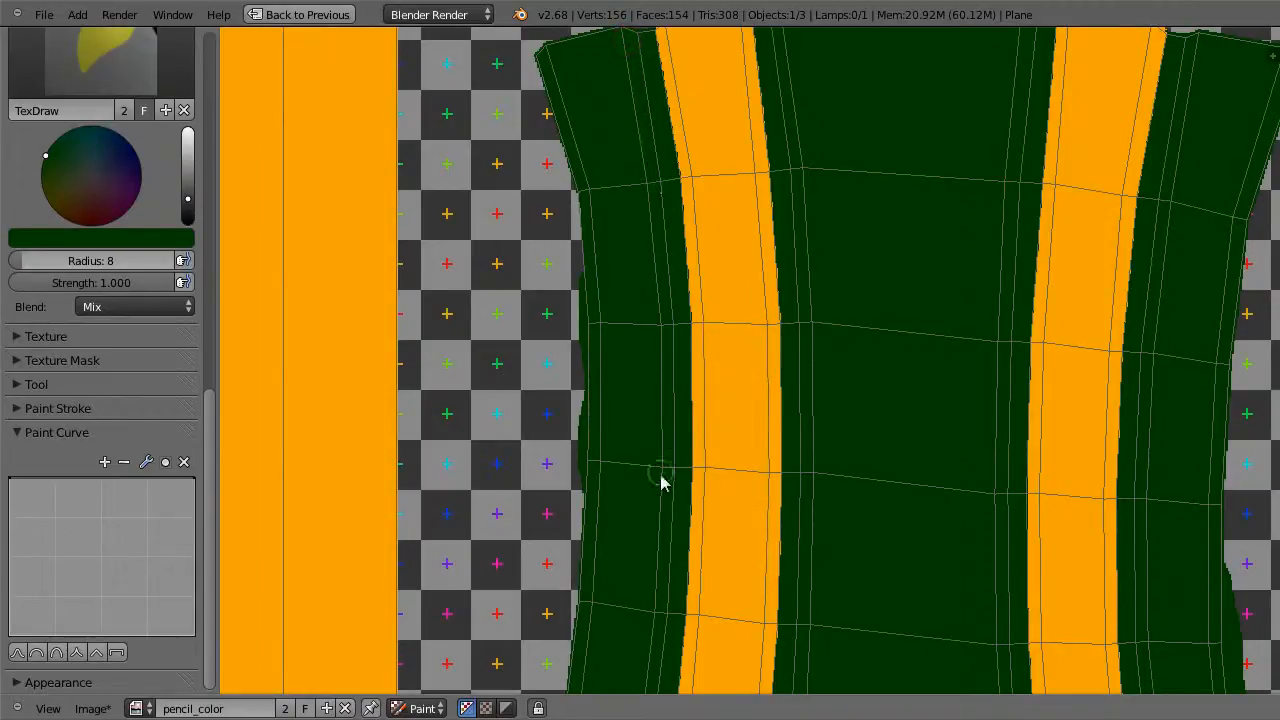
shift+scroll(617, 300, down, 3)
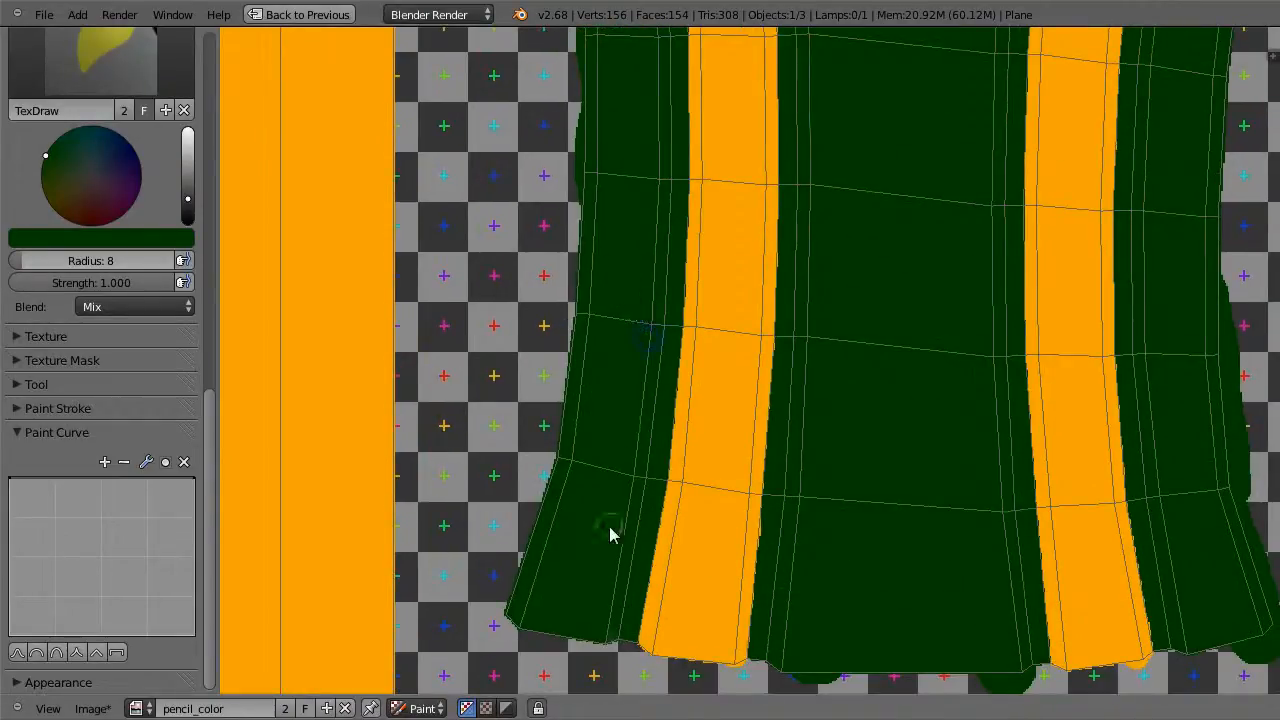
drag(597, 591, 612, 600)
drag(923, 403, 843, 611)
middle_drag(908, 324, 808, 583)
scroll(812, 572, down, 4)
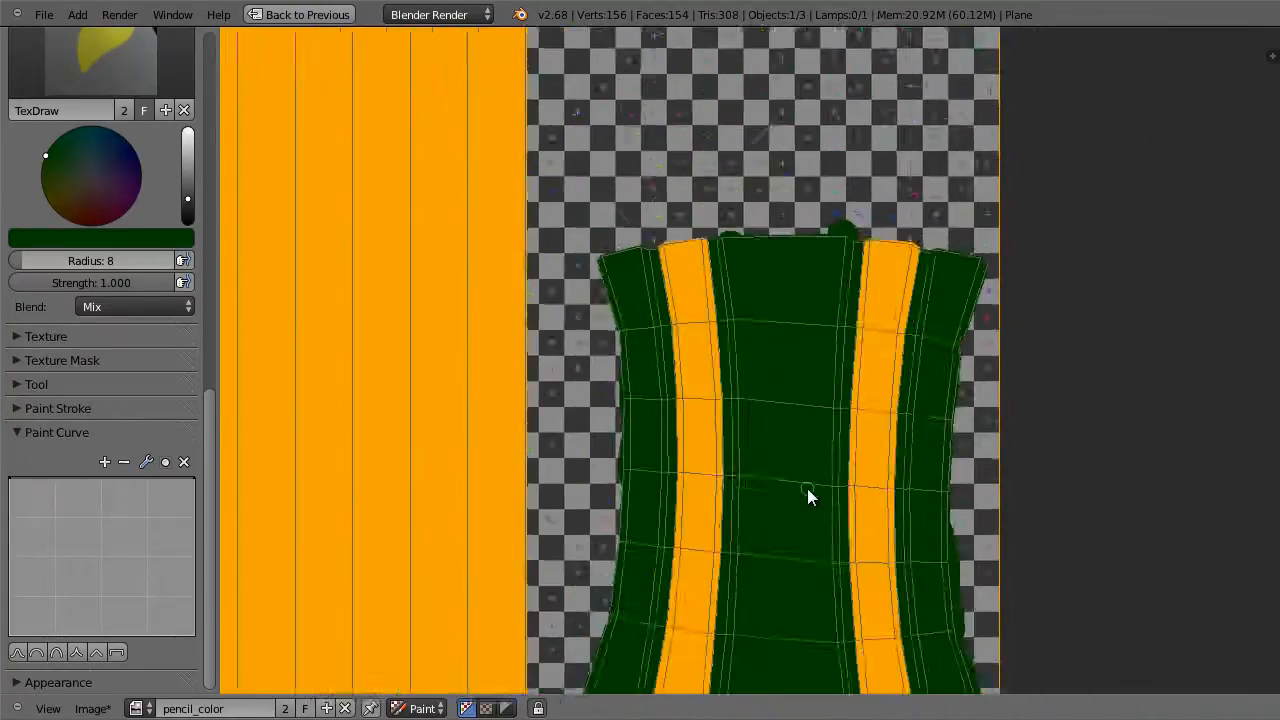
middle_drag(780, 383, 695, 492)
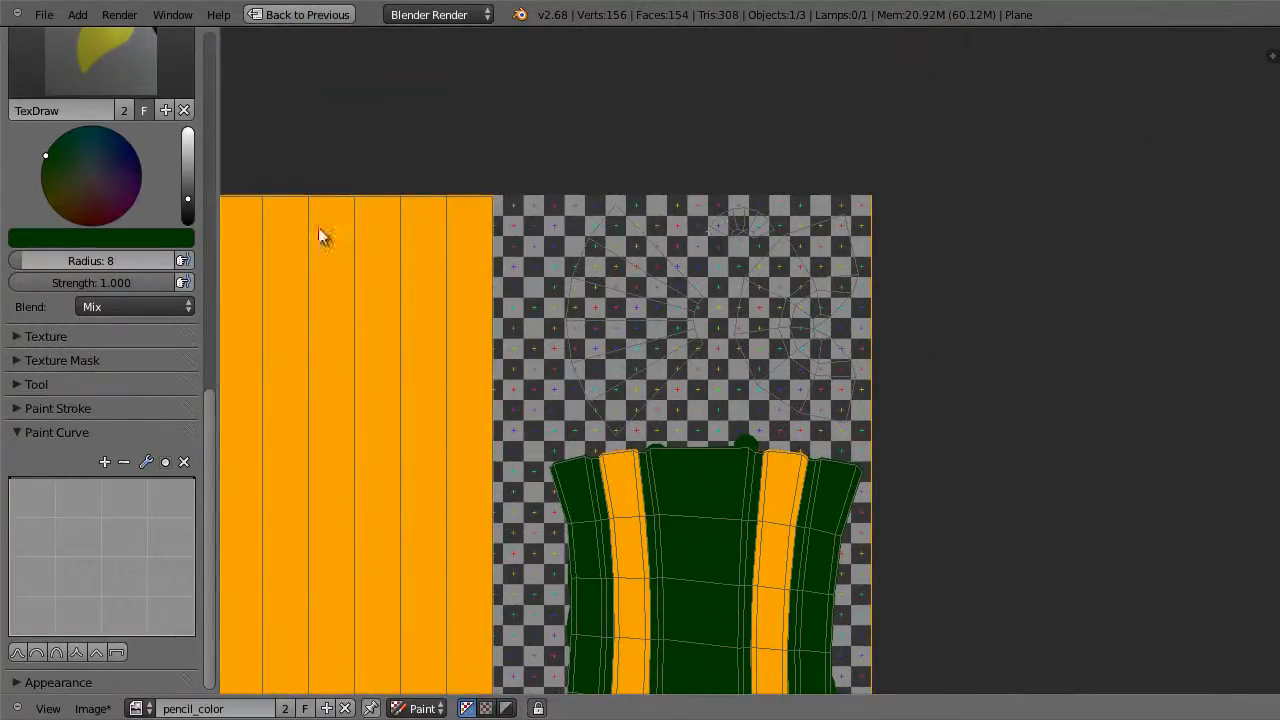
Set the brush to a neutral dark grey with saturation 0 and value 0.36, radius 26, and paint over the small fan-shaped UV island
click(97, 238)
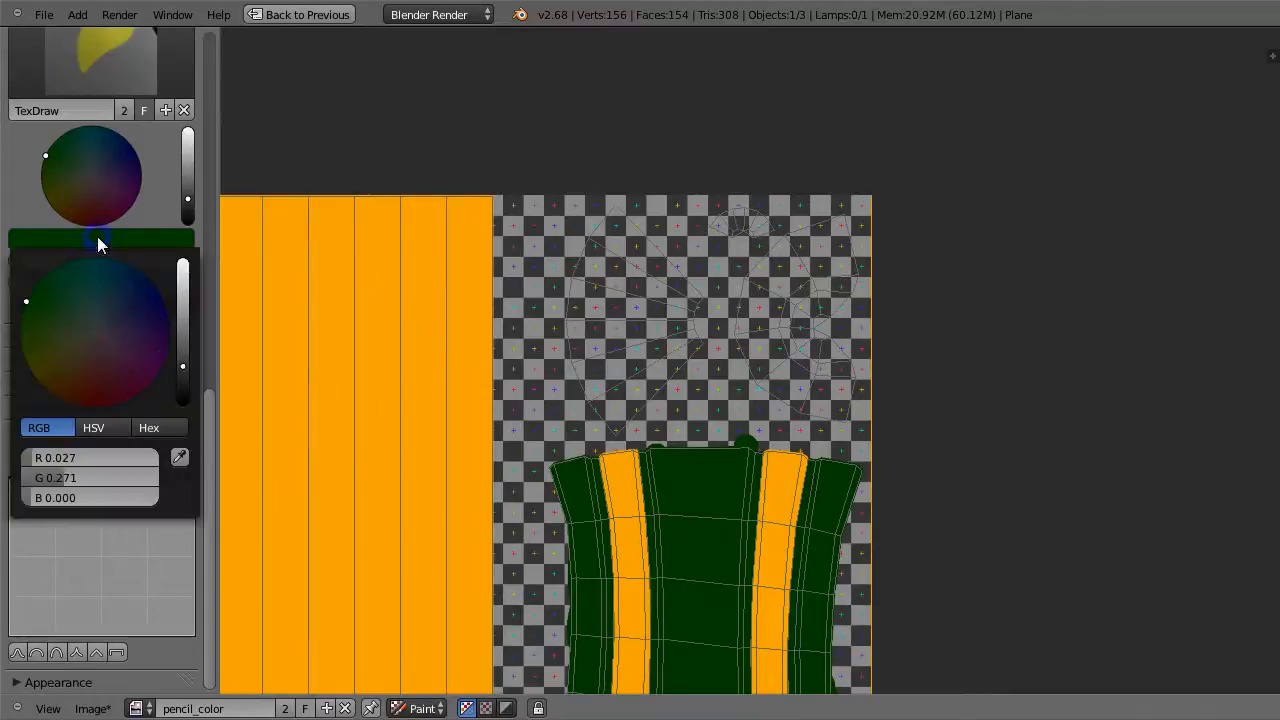
click(95, 428)
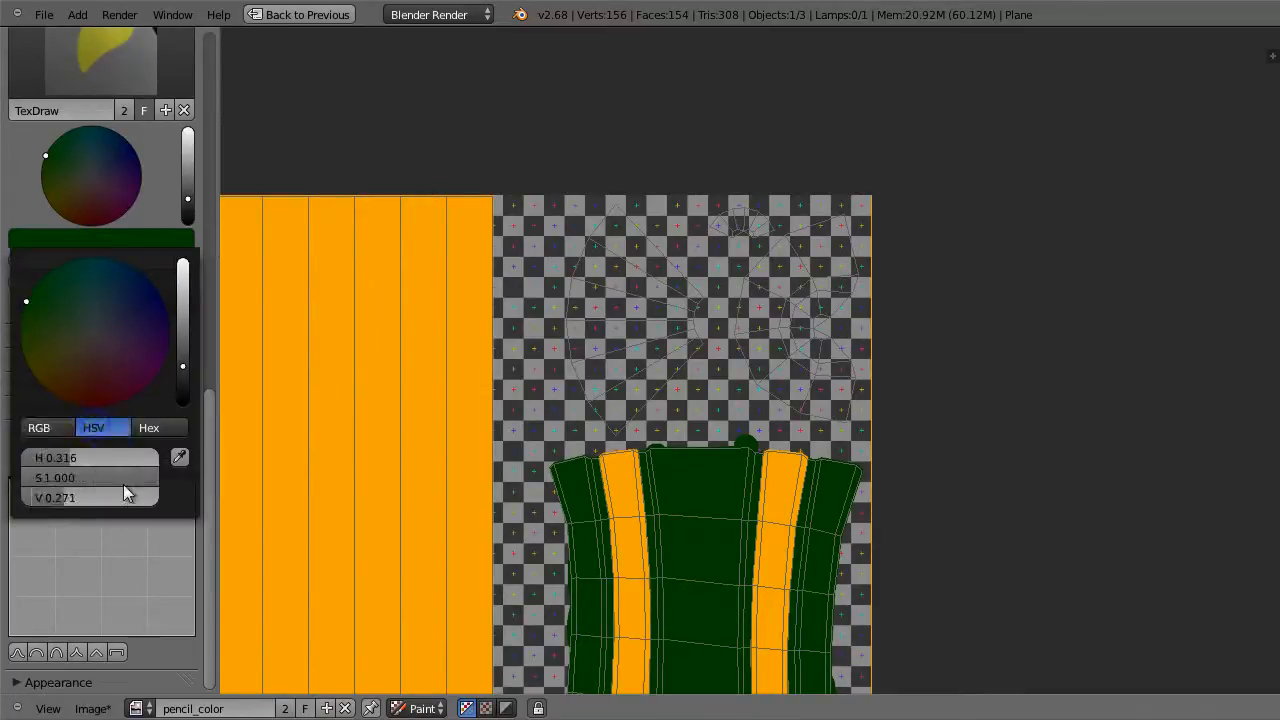
drag(149, 479, 10, 478)
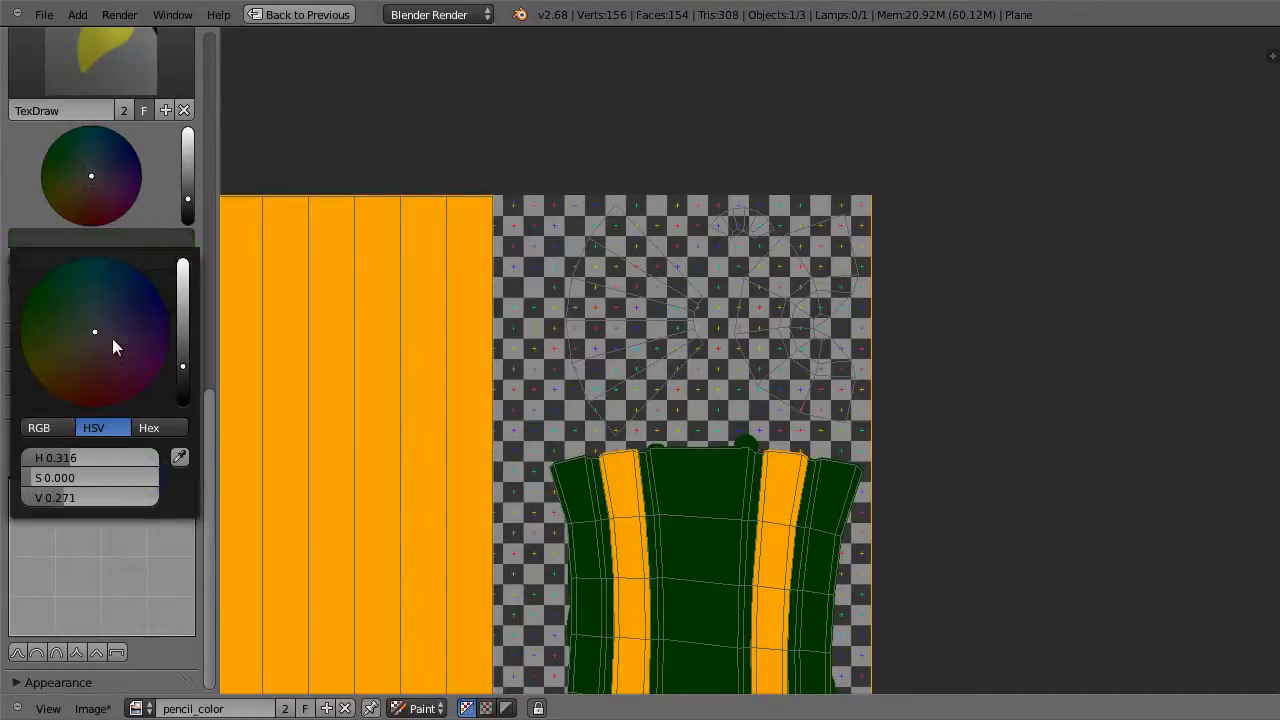
drag(181, 371, 186, 347)
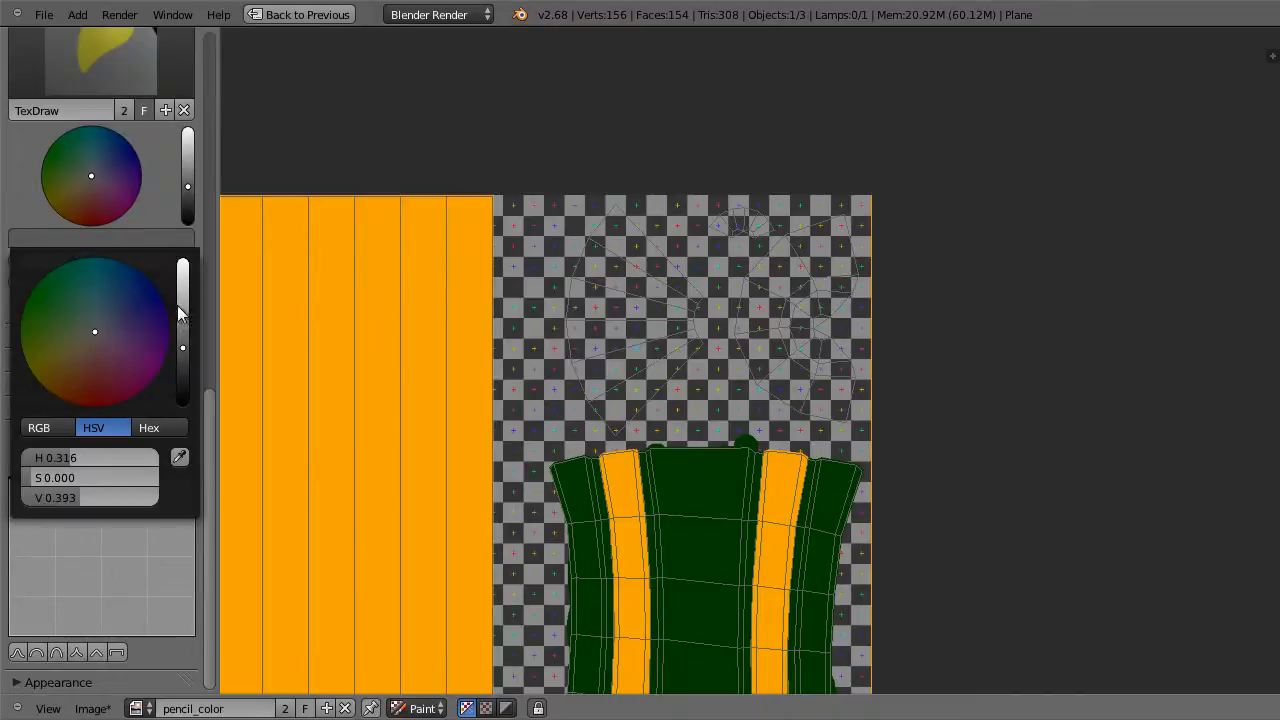
drag(182, 346, 183, 352)
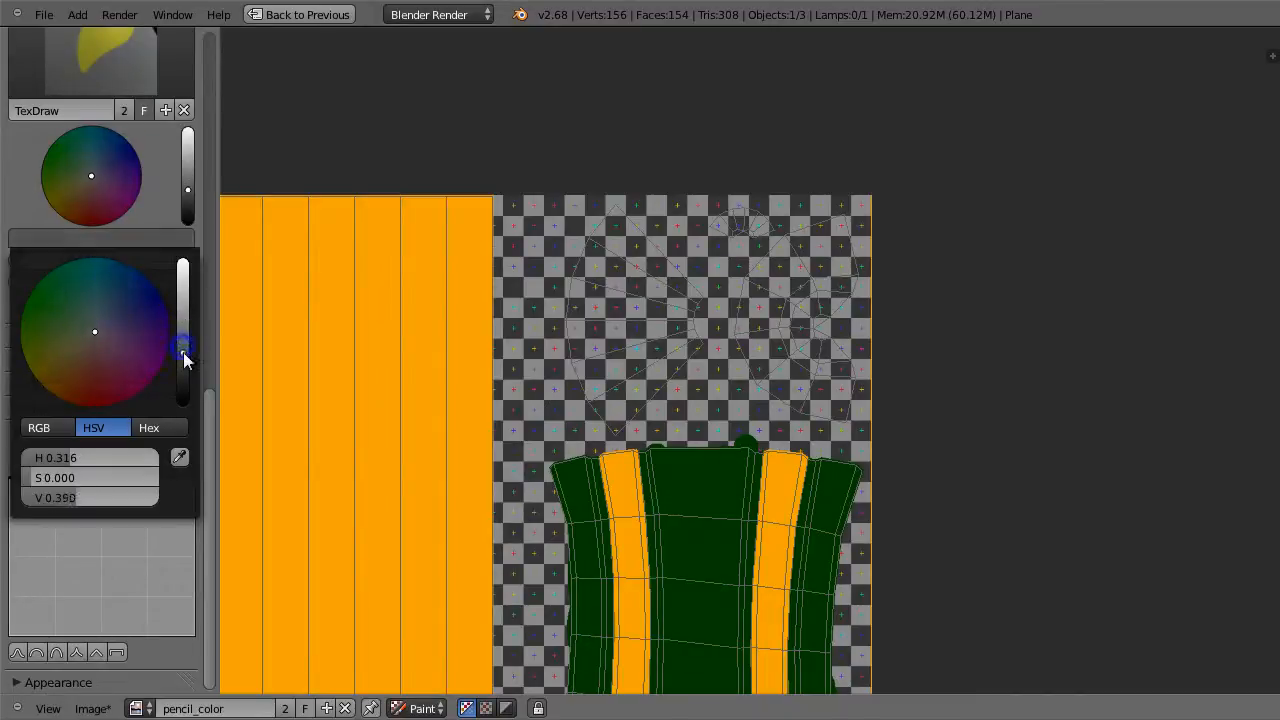
key(f)
click(746, 228)
drag(719, 225, 730, 224)
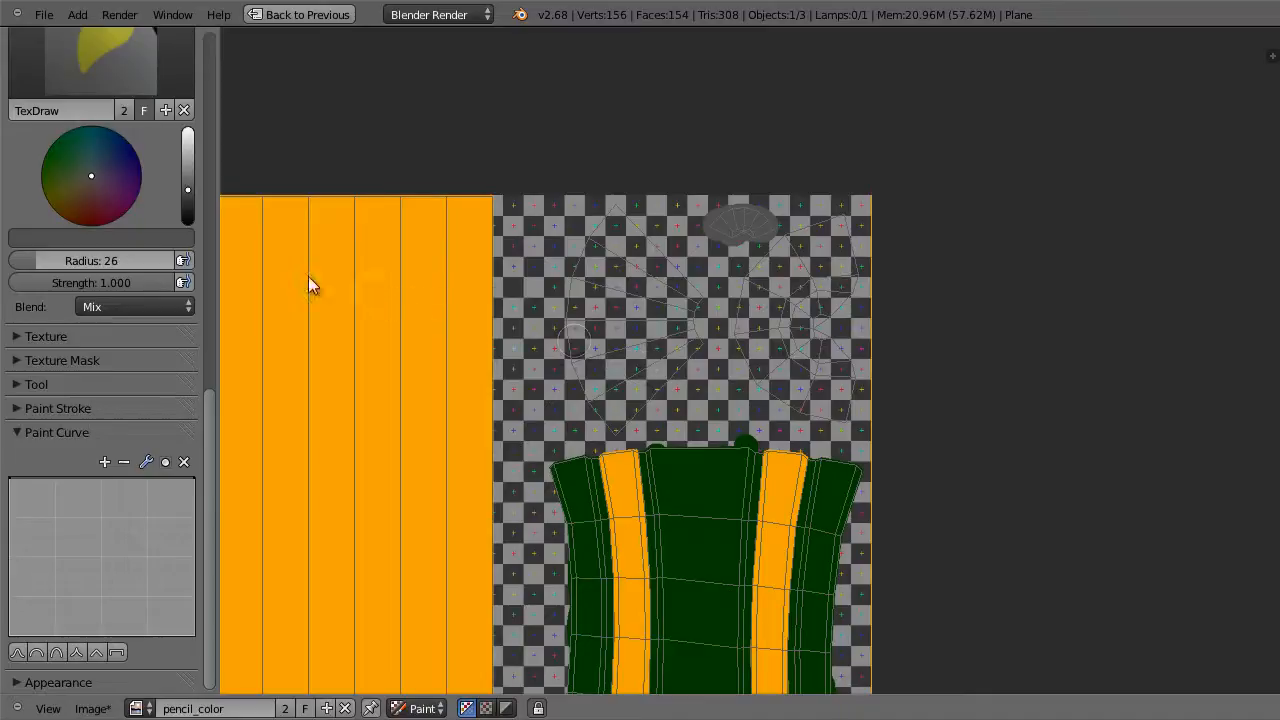
Set the brush to a greyish tan of H 0.056, S 0.156, V 0.607 and radius 52, and fill the large fan-shaped UV island
click(173, 237)
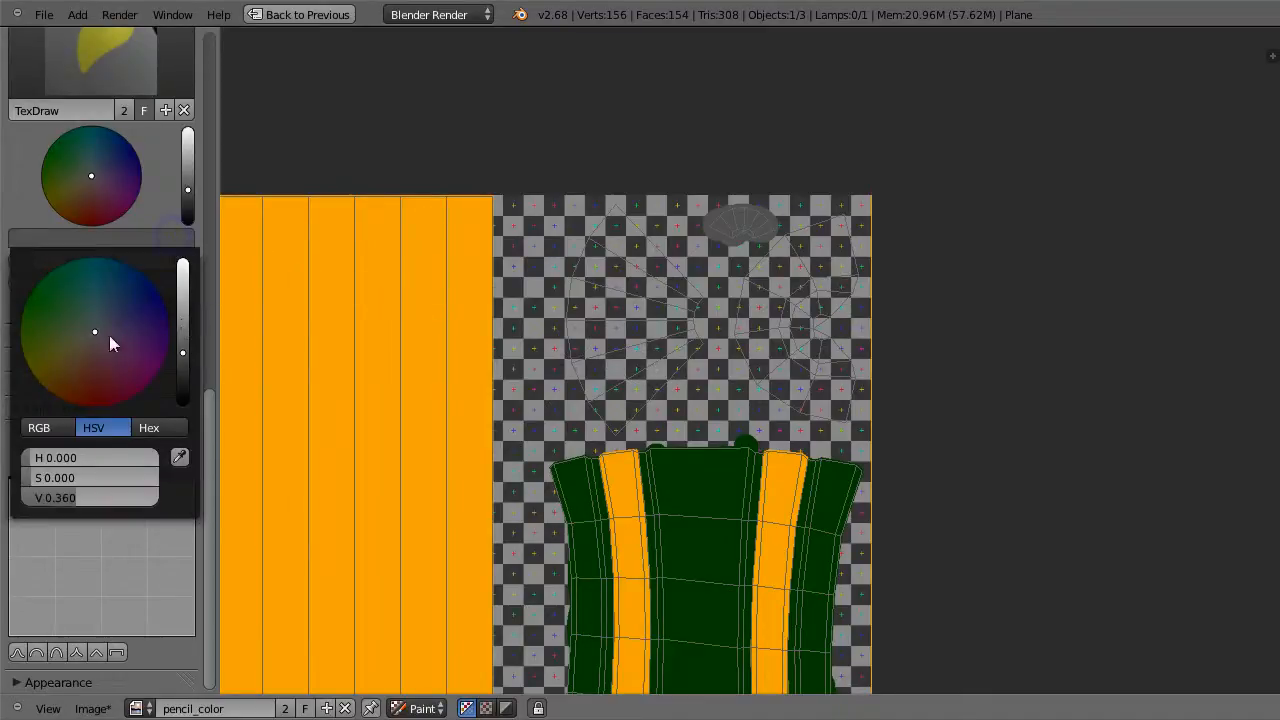
mouse_move(93, 333)
mouse_down()
mouse_move(79, 345)
mouse_move(90, 343)
mouse_up()
drag(191, 351, 184, 316)
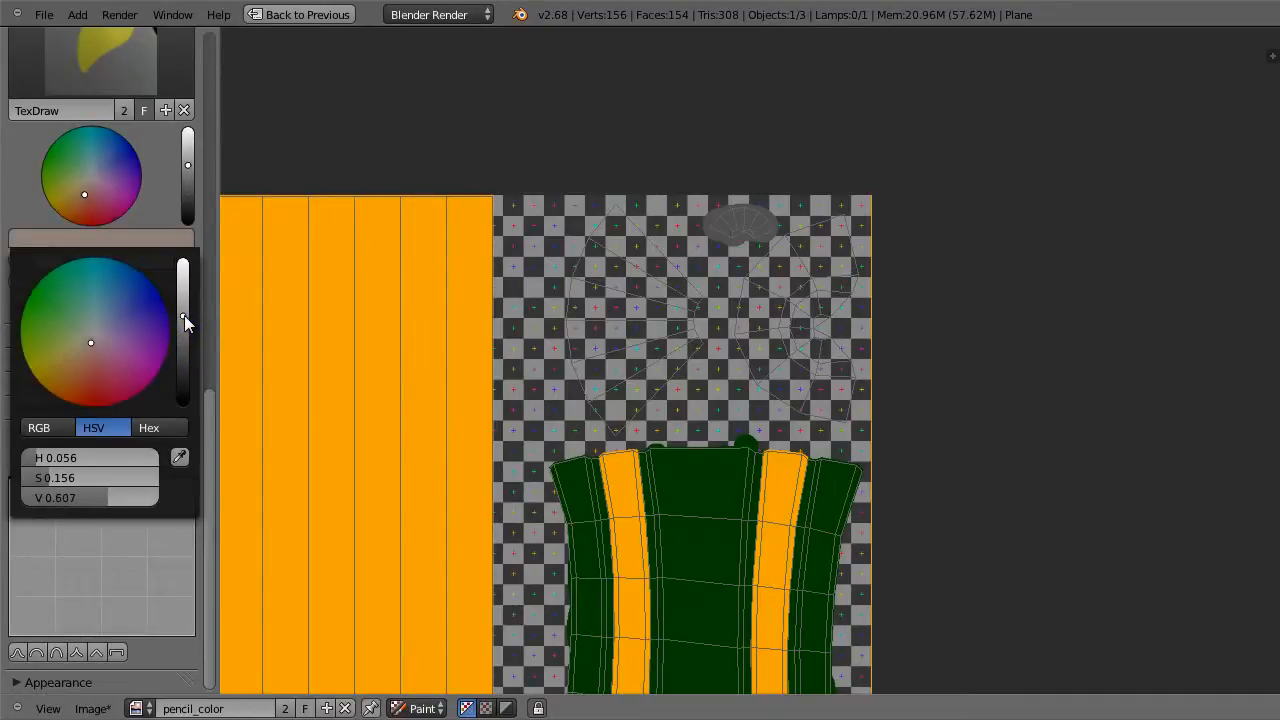
click(610, 230)
click(637, 242)
drag(609, 223, 678, 305)
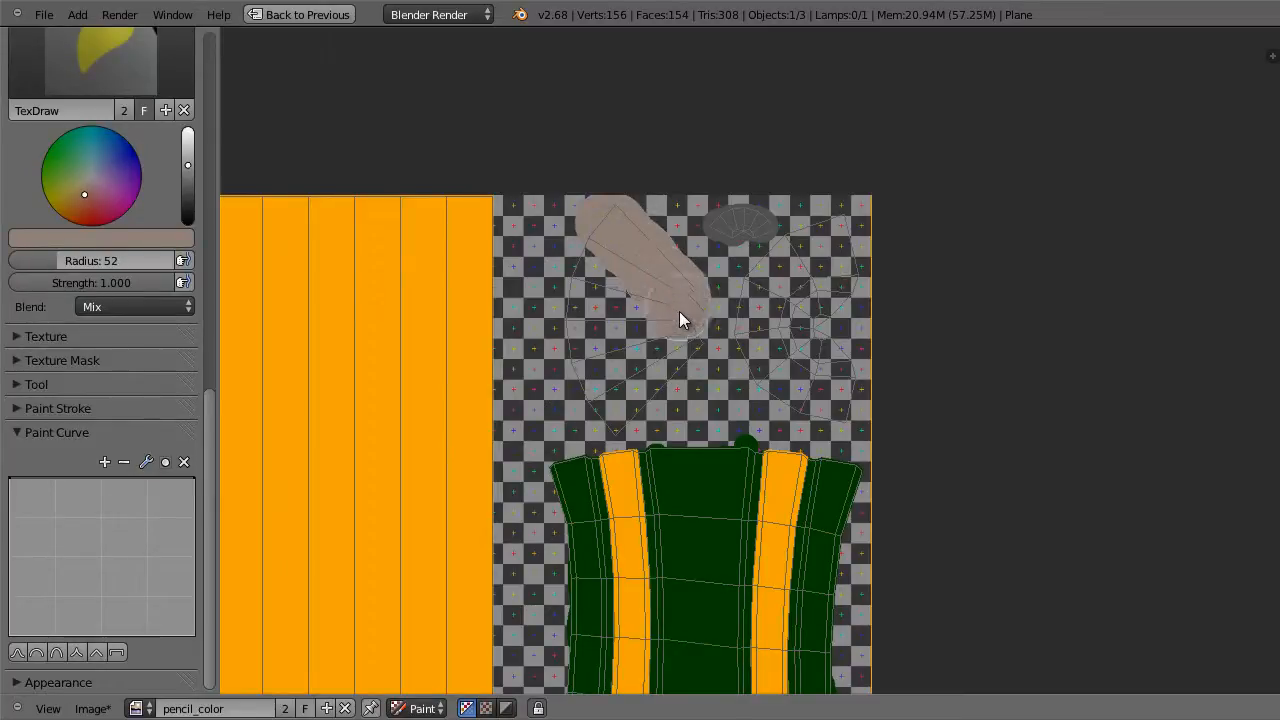
drag(571, 289, 623, 350)
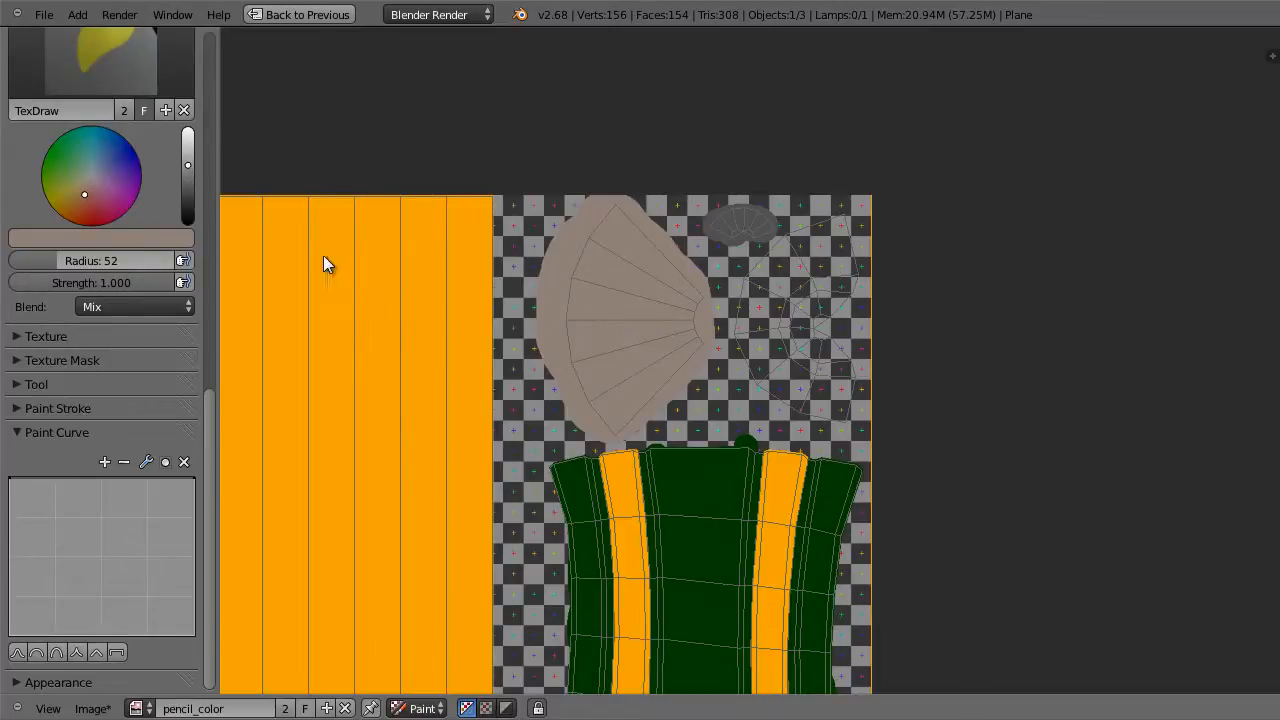
Change the brush to a dark reddish brown and fill the eraser's round UV island beside the tan fan
drag(188, 166, 183, 196)
click(95, 210)
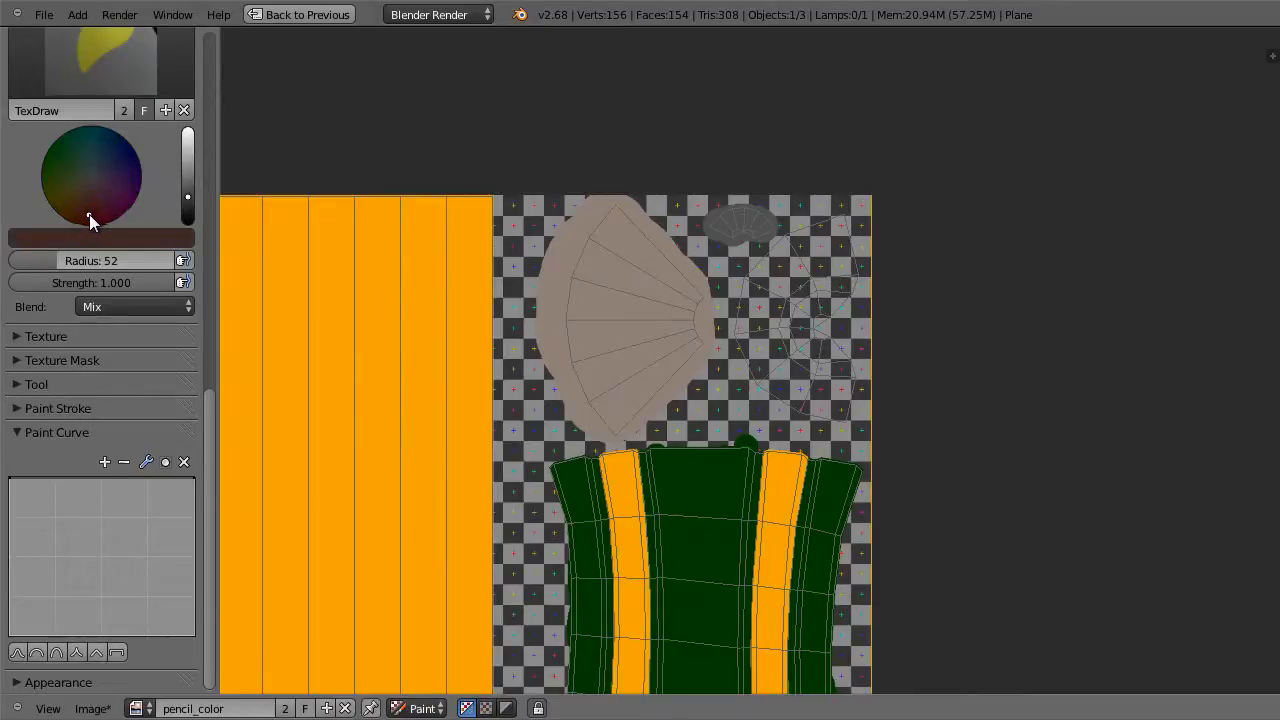
drag(188, 206, 190, 189)
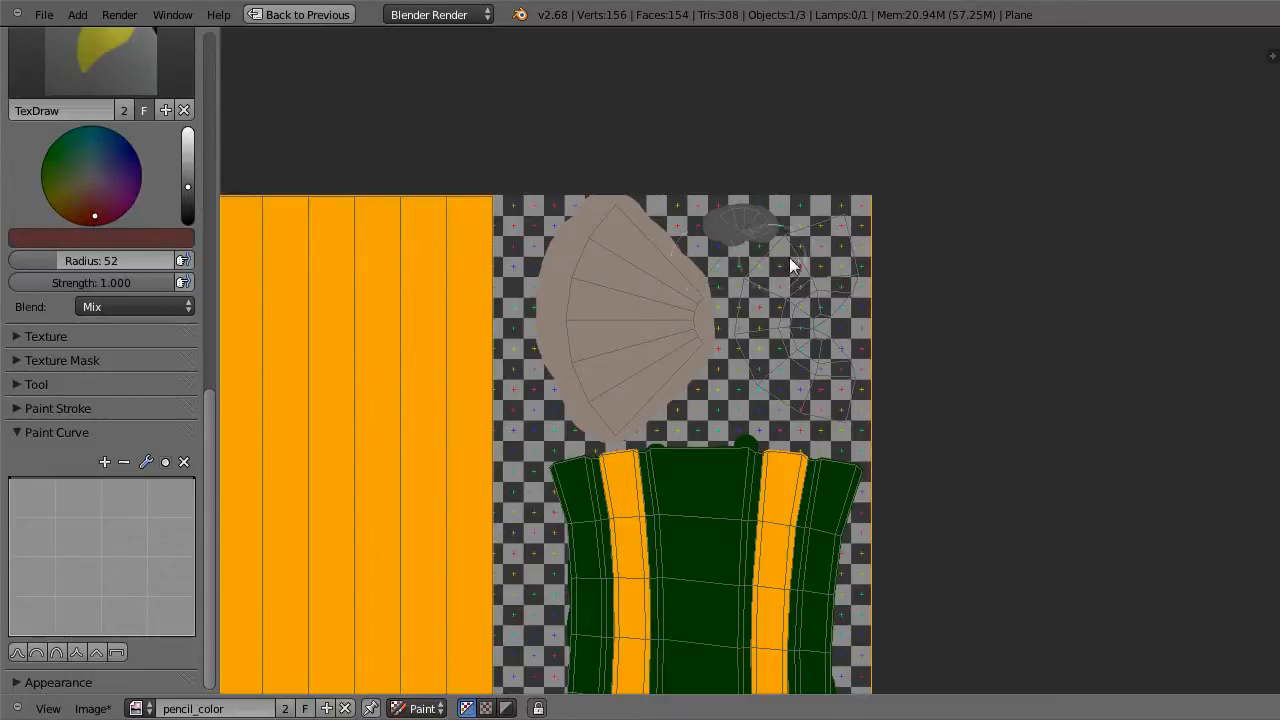
mouse_move(847, 268)
mouse_down()
mouse_move(820, 322)
mouse_move(847, 370)
mouse_up()
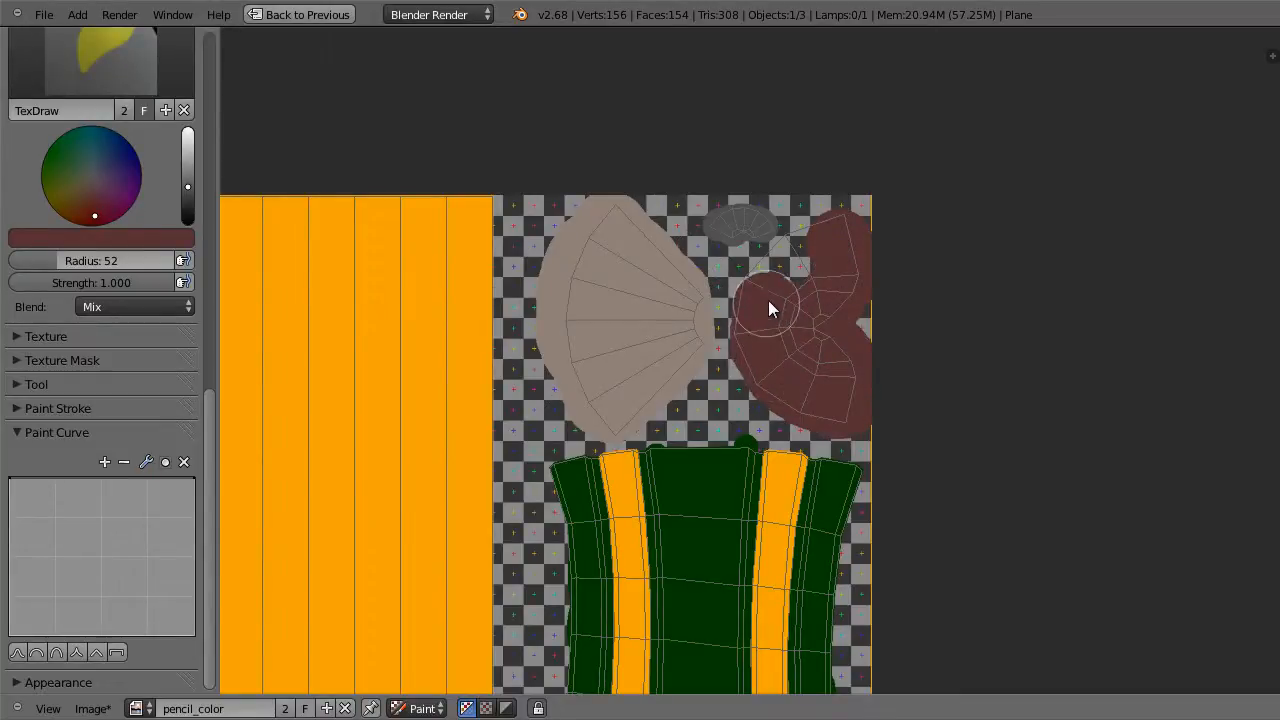
drag(839, 372, 786, 338)
drag(775, 293, 822, 264)
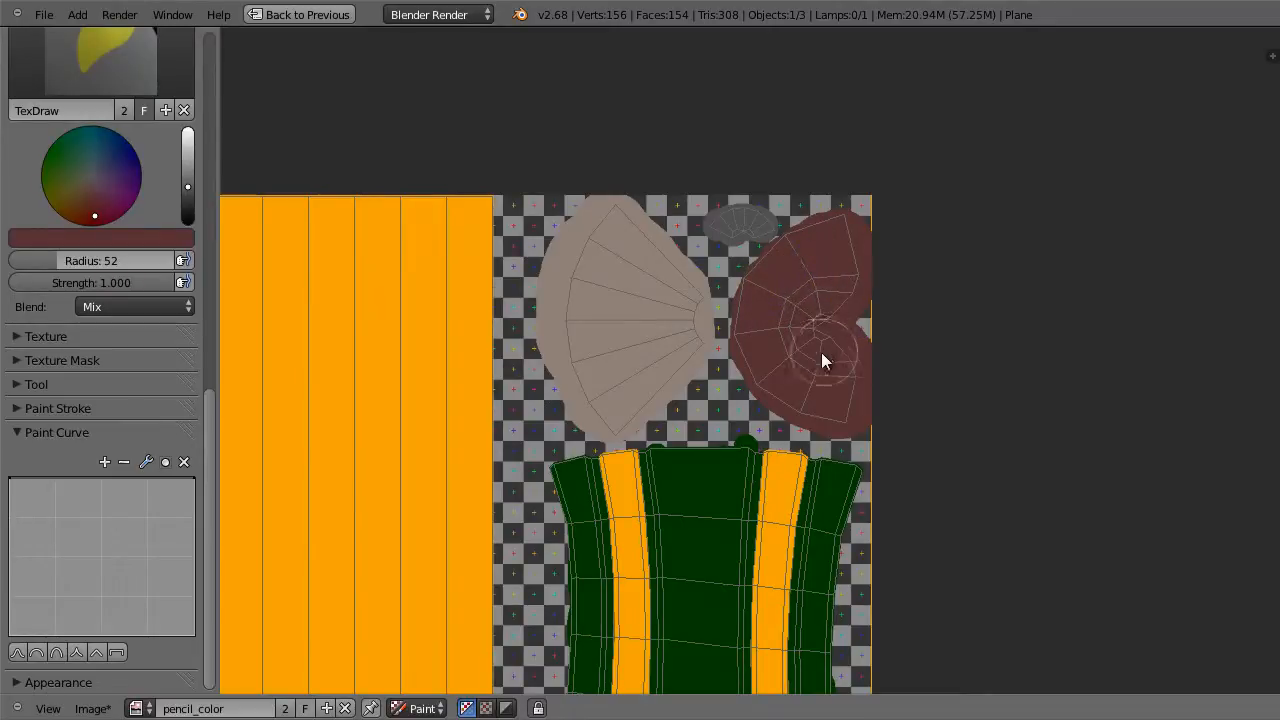
Restore the multi-editor layout and check the whole painted pencil in the 3D view
scroll(812, 346, down, 3)
middle_drag(814, 343, 688, 266)
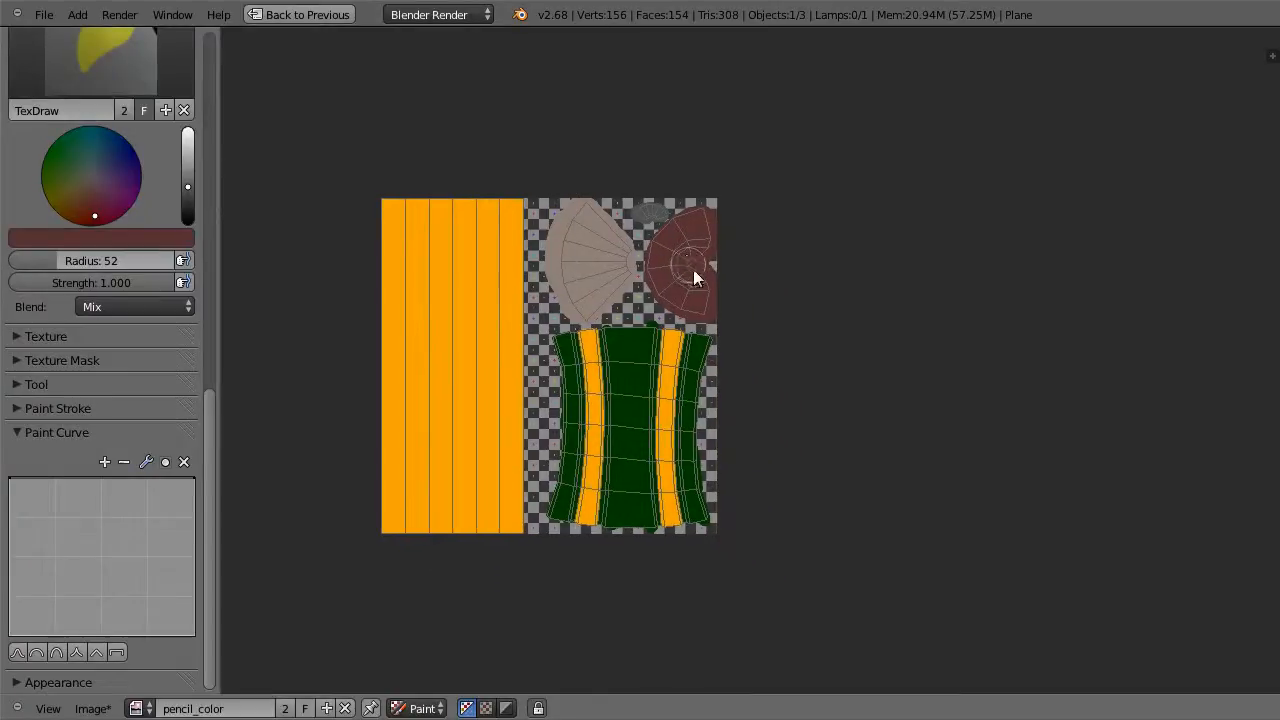
key(shift+space)
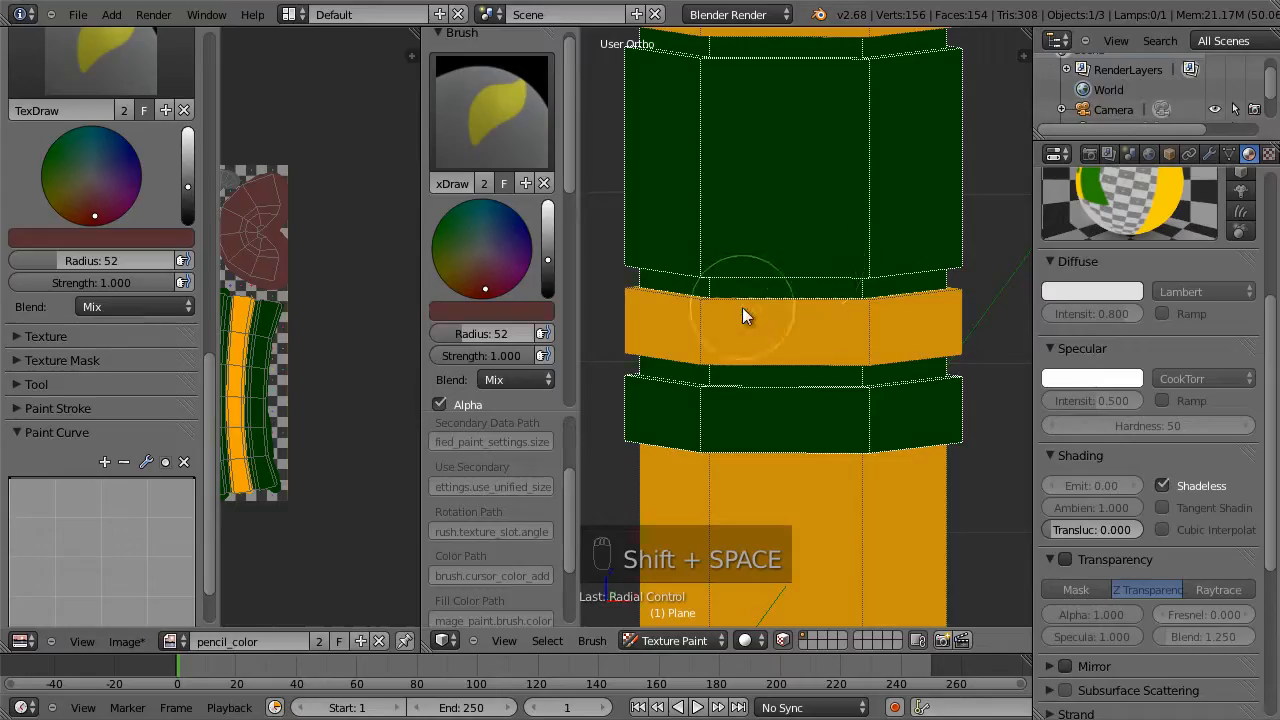
scroll(806, 284, down, 4)
scroll(807, 279, down, 4)
mouse_move(820, 344)
middle_down()
mouse_move(837, 352)
mouse_move(835, 420)
mouse_move(829, 333)
mouse_move(804, 391)
mouse_move(796, 238)
mouse_move(796, 402)
mouse_move(820, 366)
mouse_move(820, 243)
middle_up()
scroll(812, 366, down, 2)
scroll(812, 366, down, 6)
scroll(796, 402, up, 4)
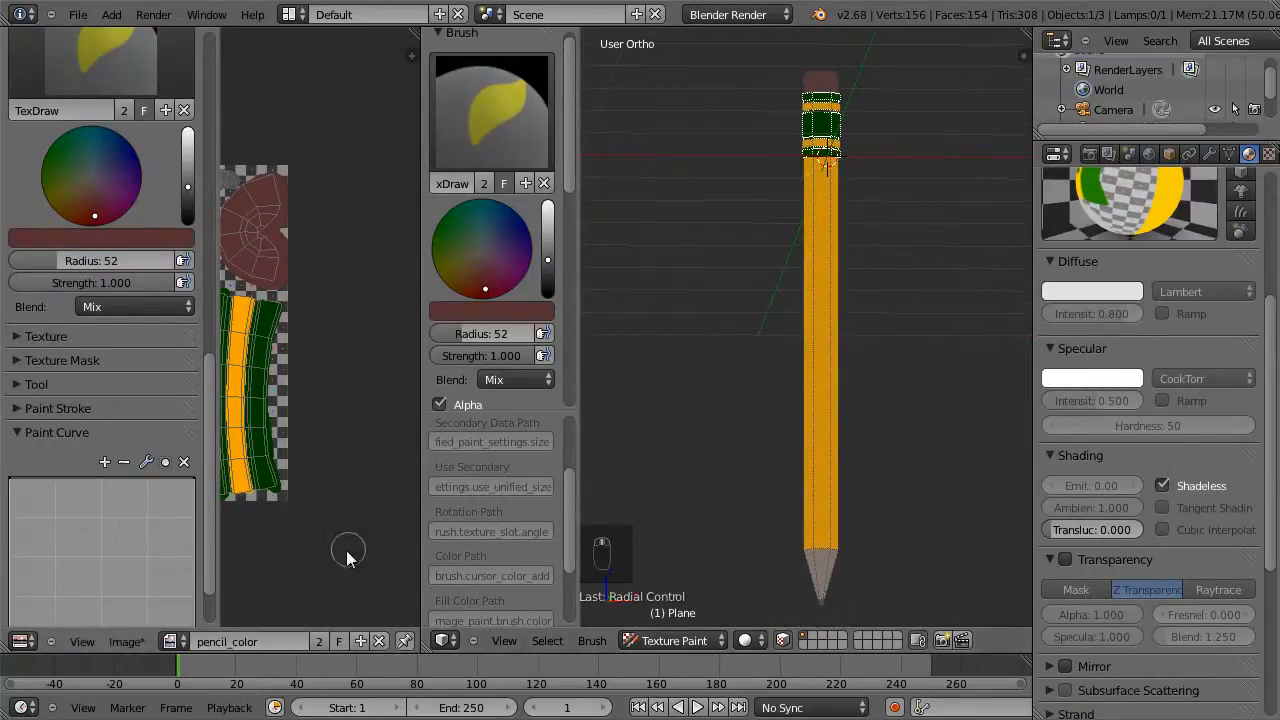
Save the pencil_color image and save the scene on the Desktop as pencil3.blend
click(130, 642)
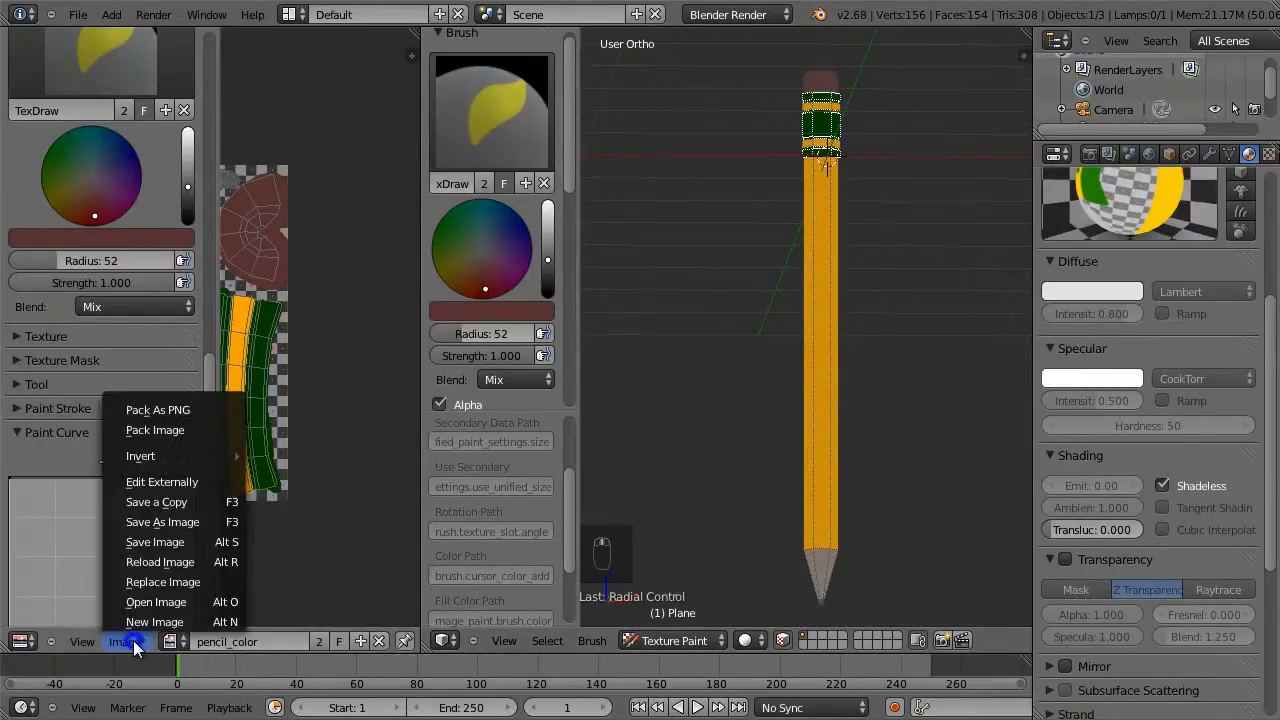
click(209, 542)
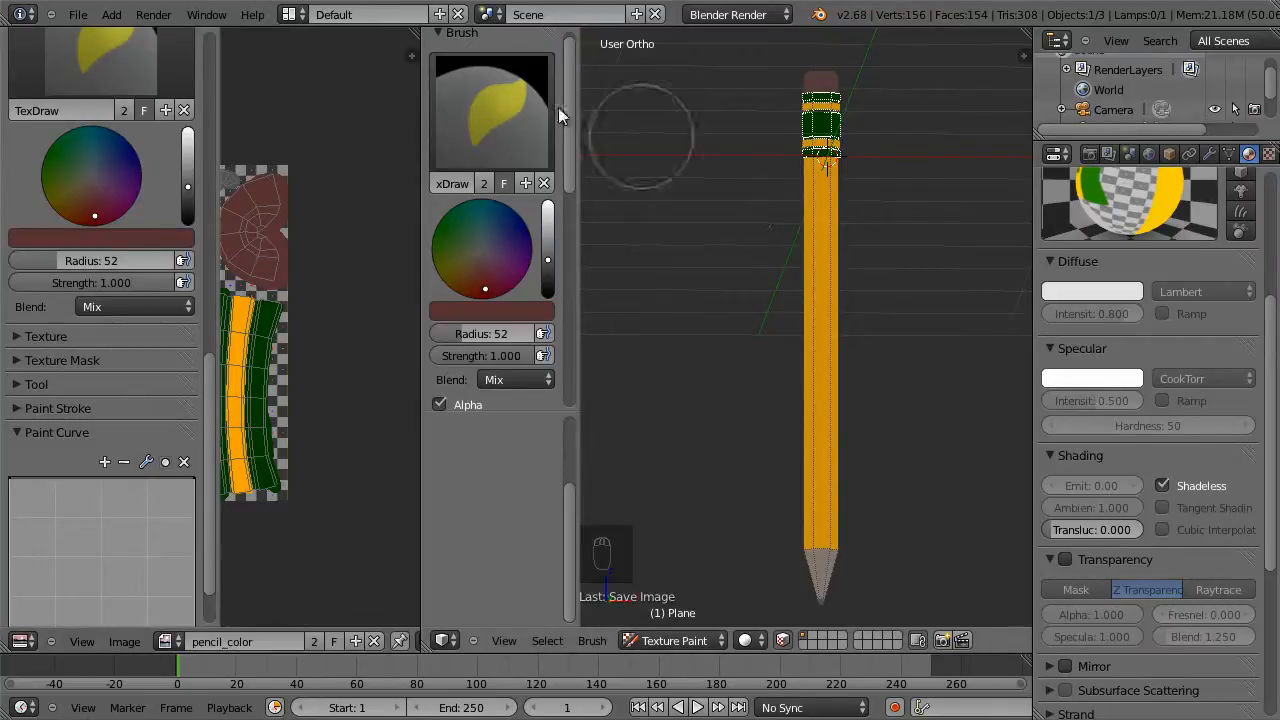
click(80, 15)
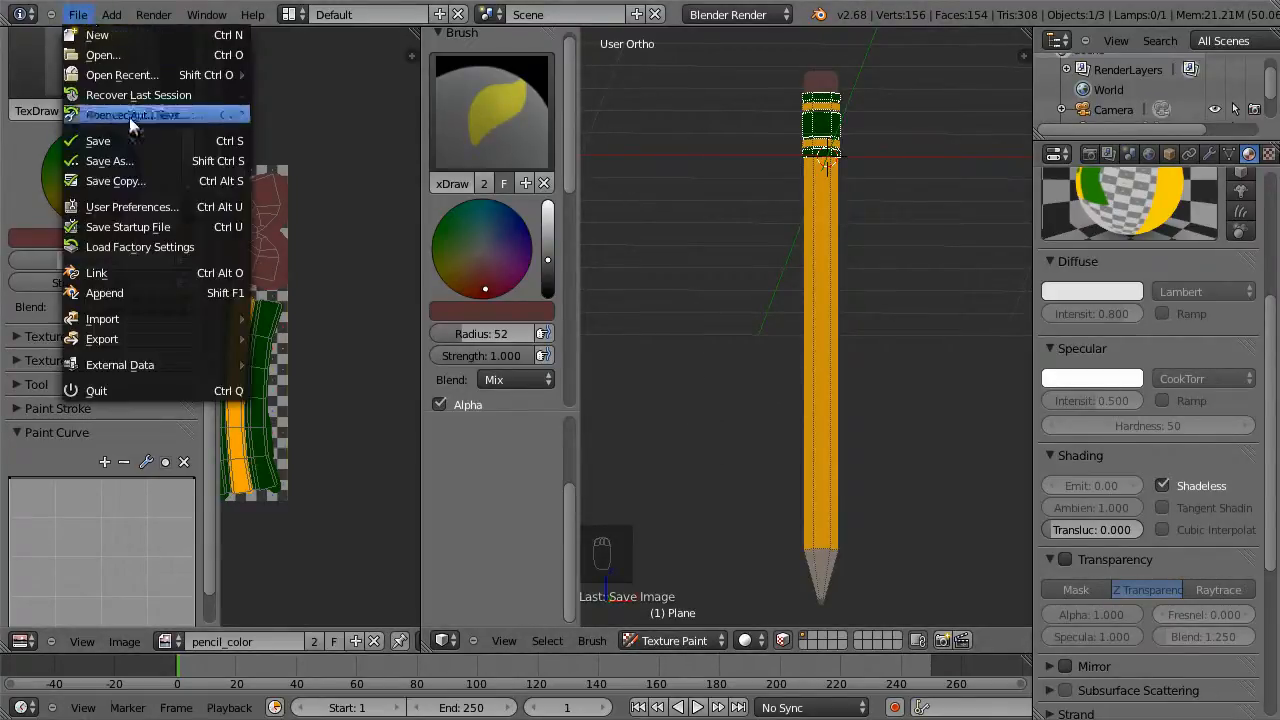
click(146, 160)
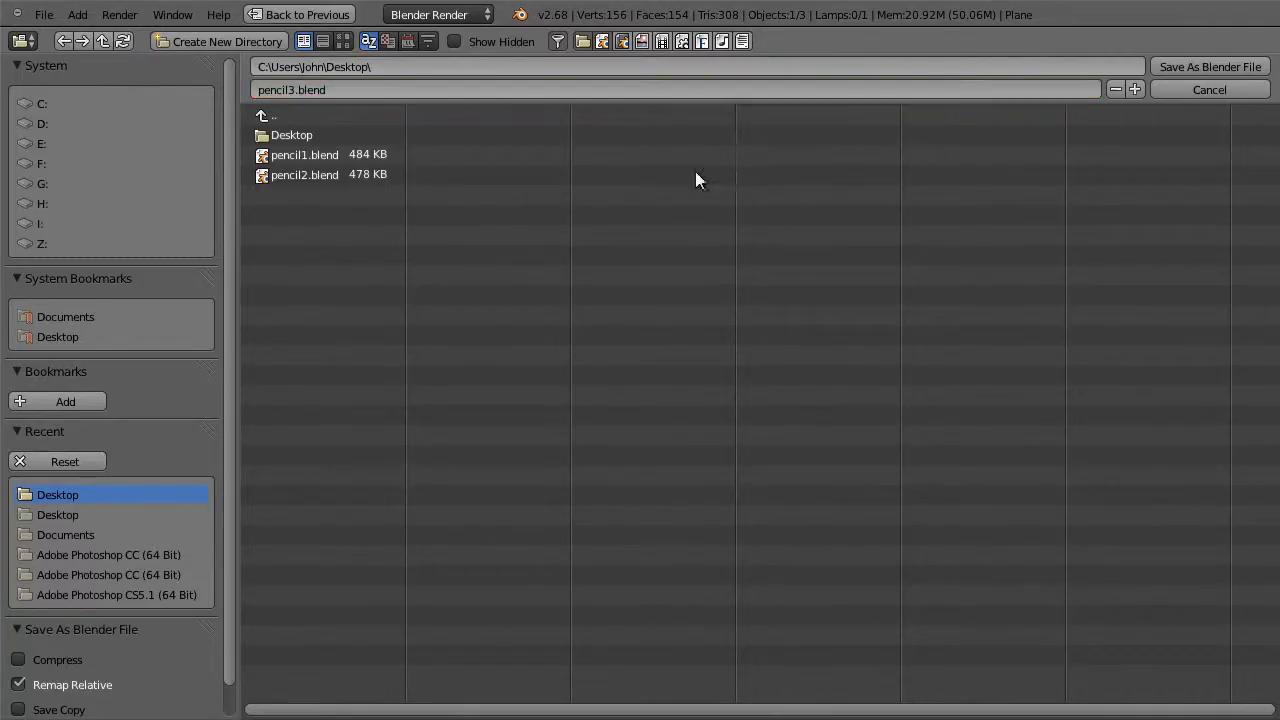
click(1180, 69)
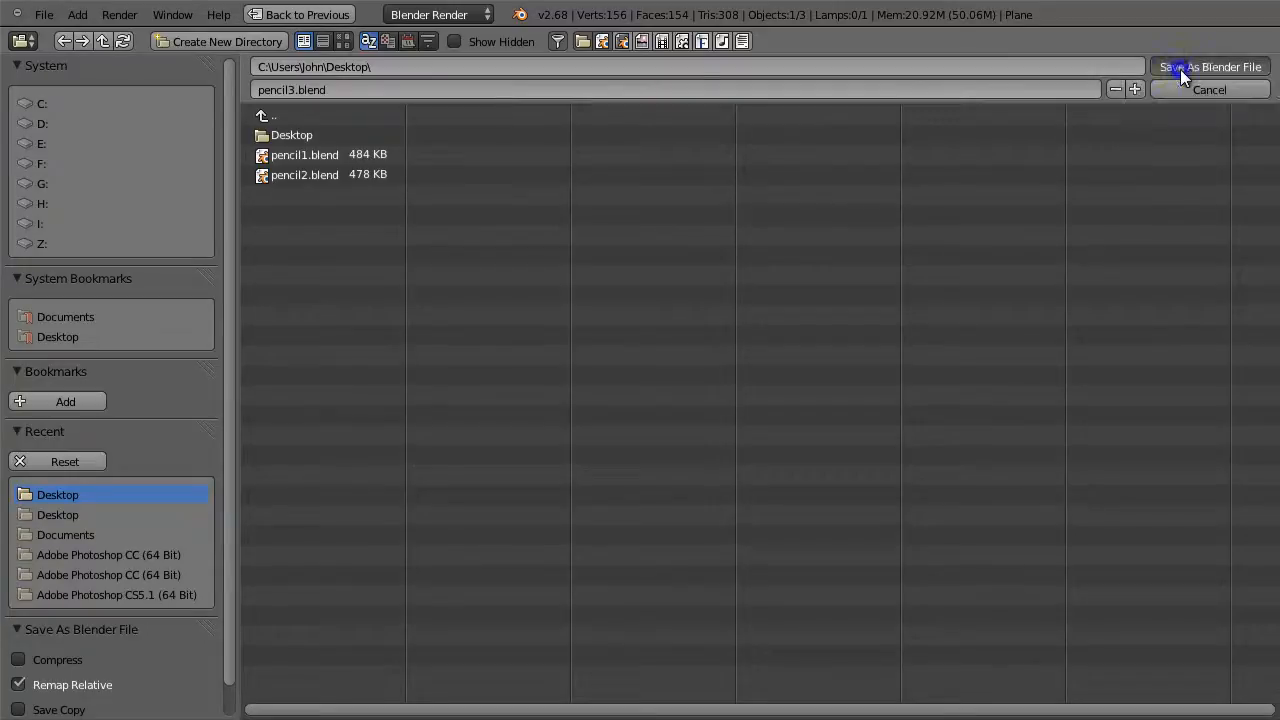
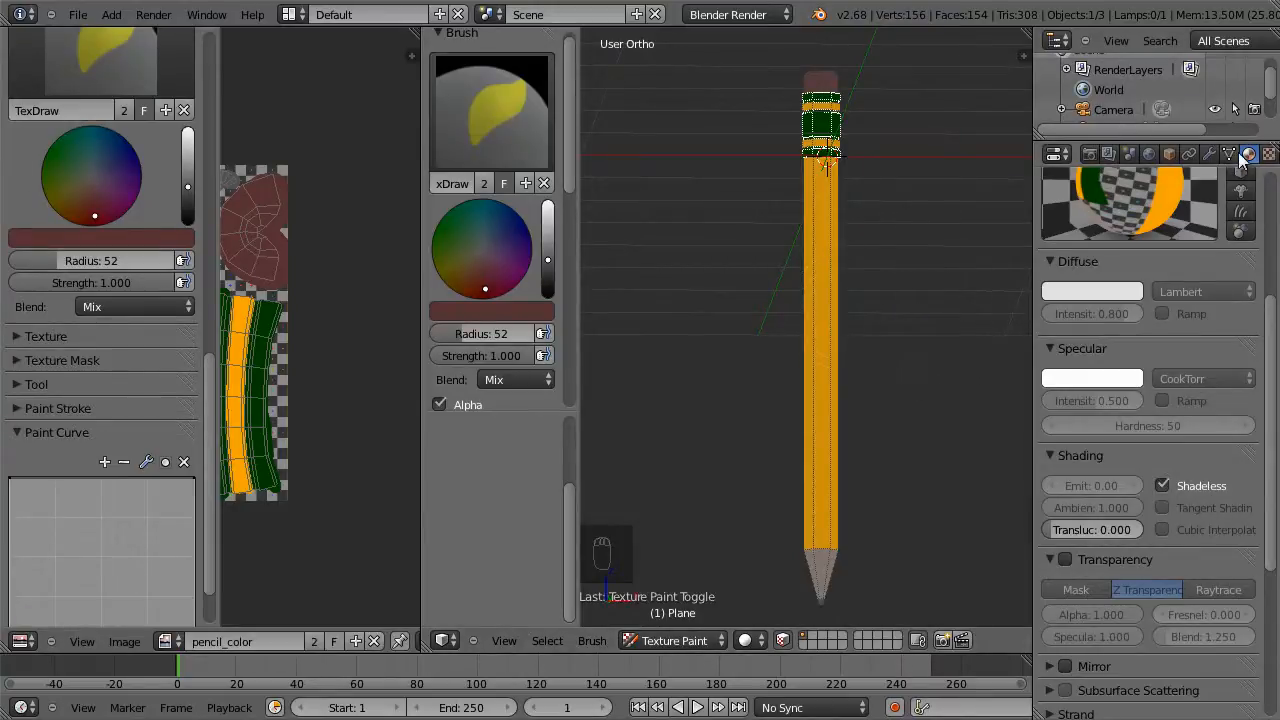
Turn off Shadeless on the pencil's material and display the model in Object Mode with Texture viewport shading
click(1205, 487)
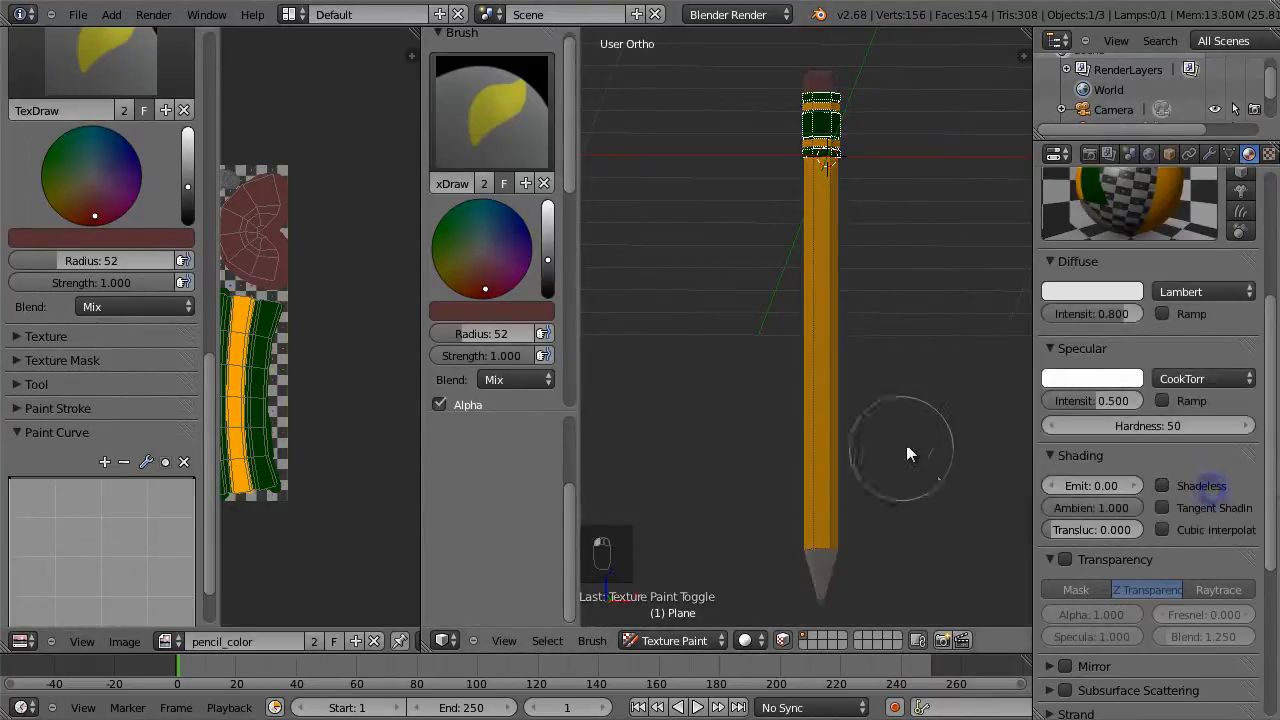
click(680, 641)
click(688, 620)
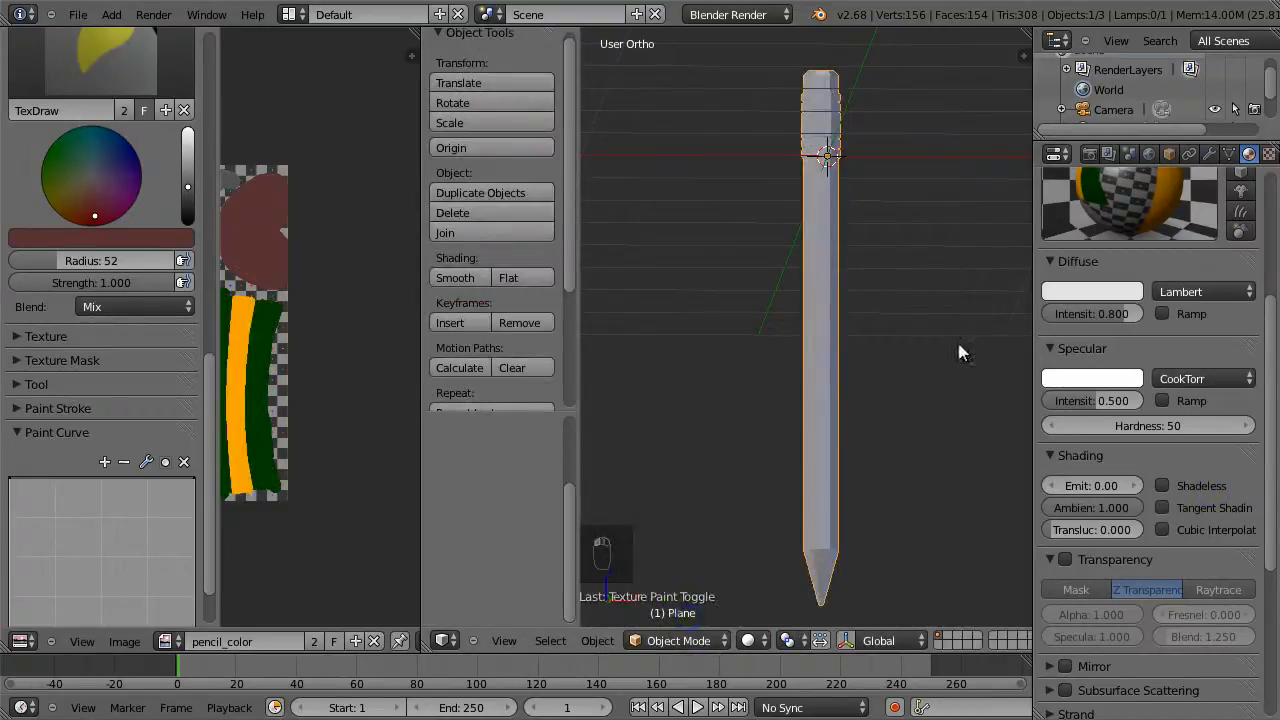
click(752, 641)
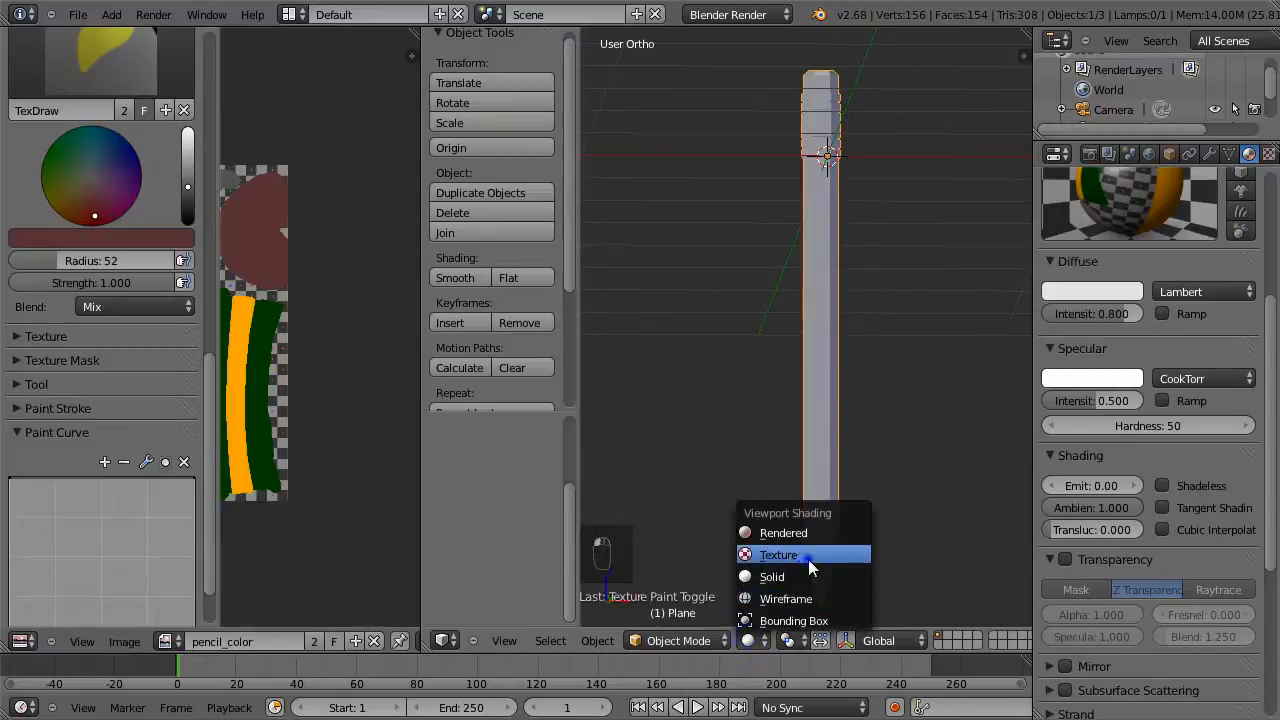
click(808, 559)
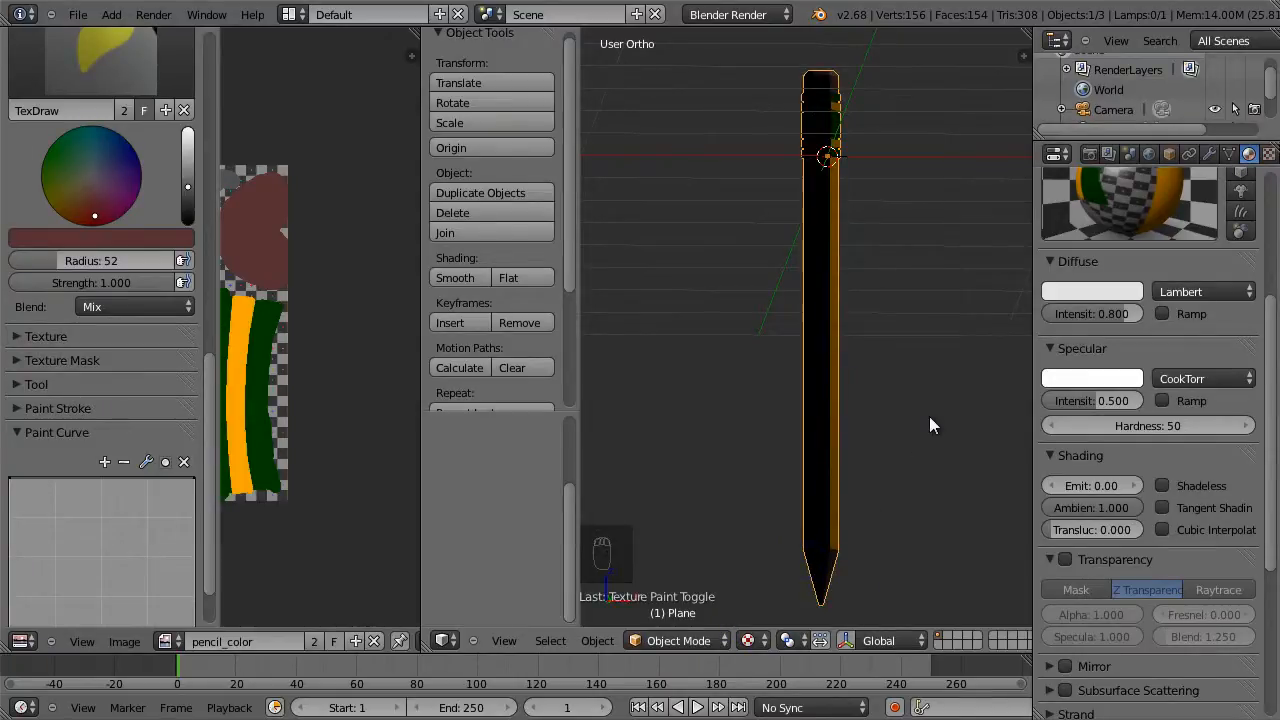
Move the lamp in top view to the front side of the pencil, slightly right of centre, and return to the front view
scroll(929, 416, down, 5)
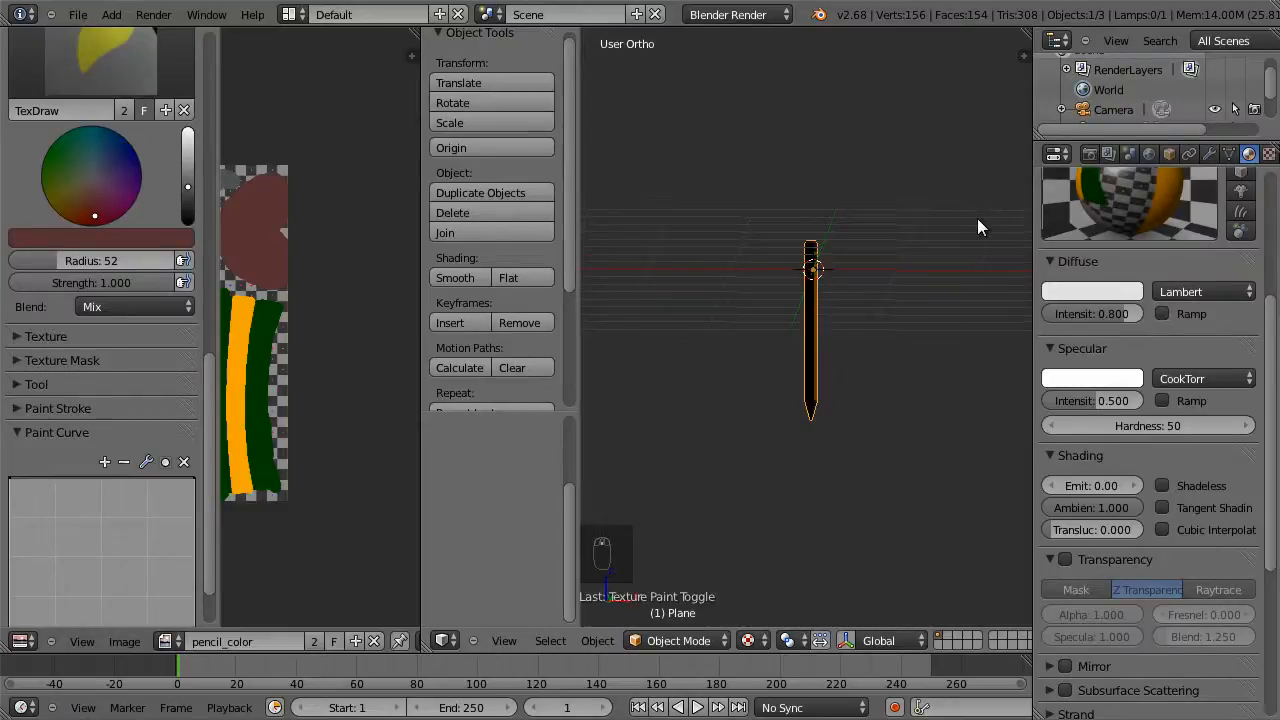
scroll(978, 221, down, 5)
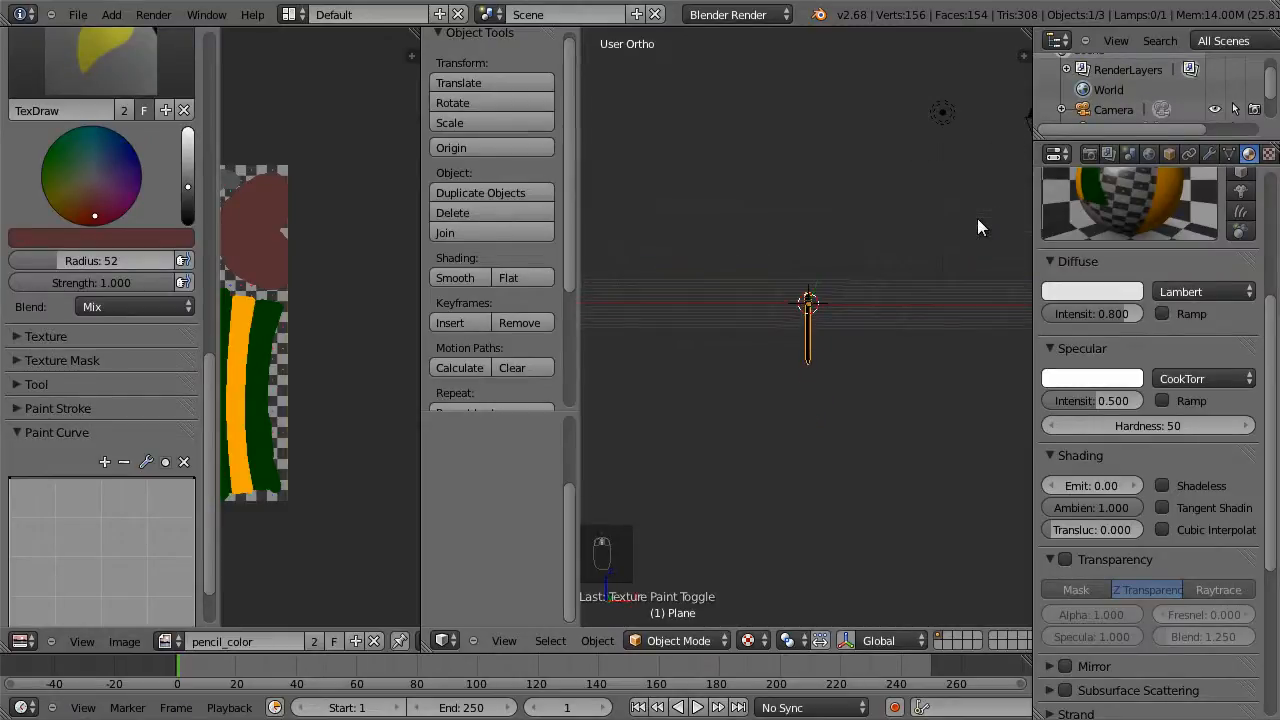
right_click(944, 113)
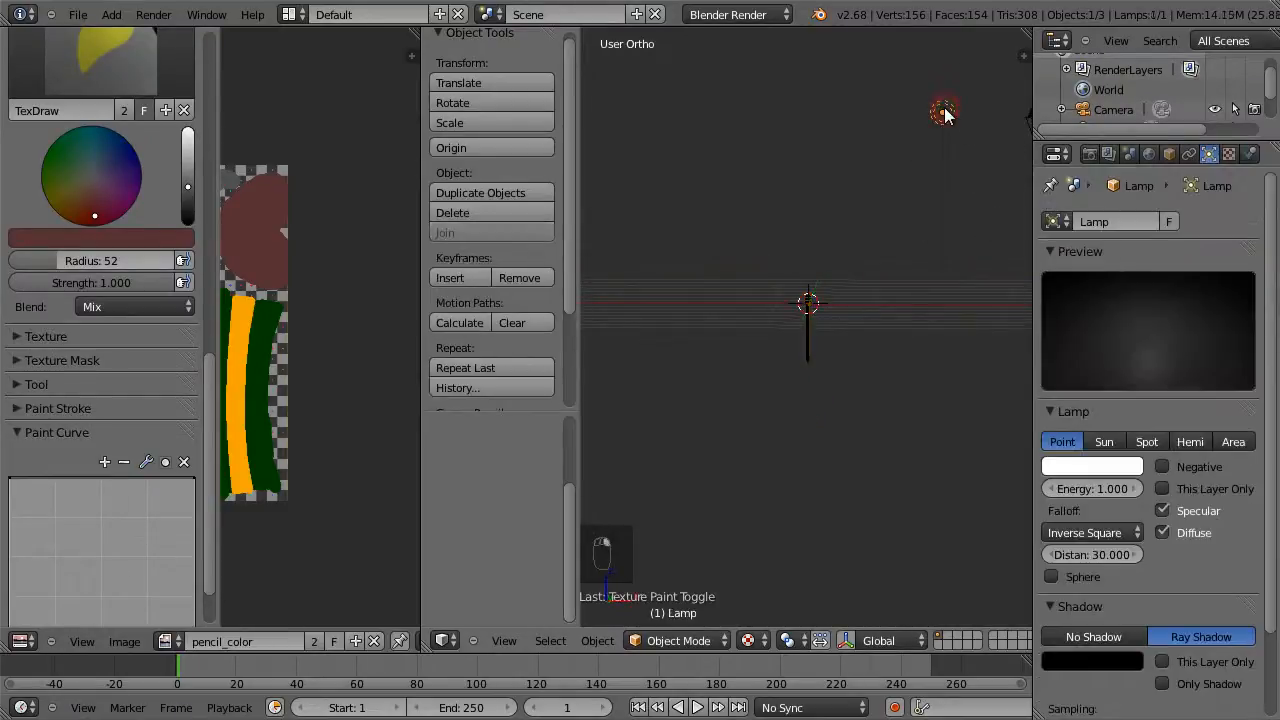
key(KP_7)
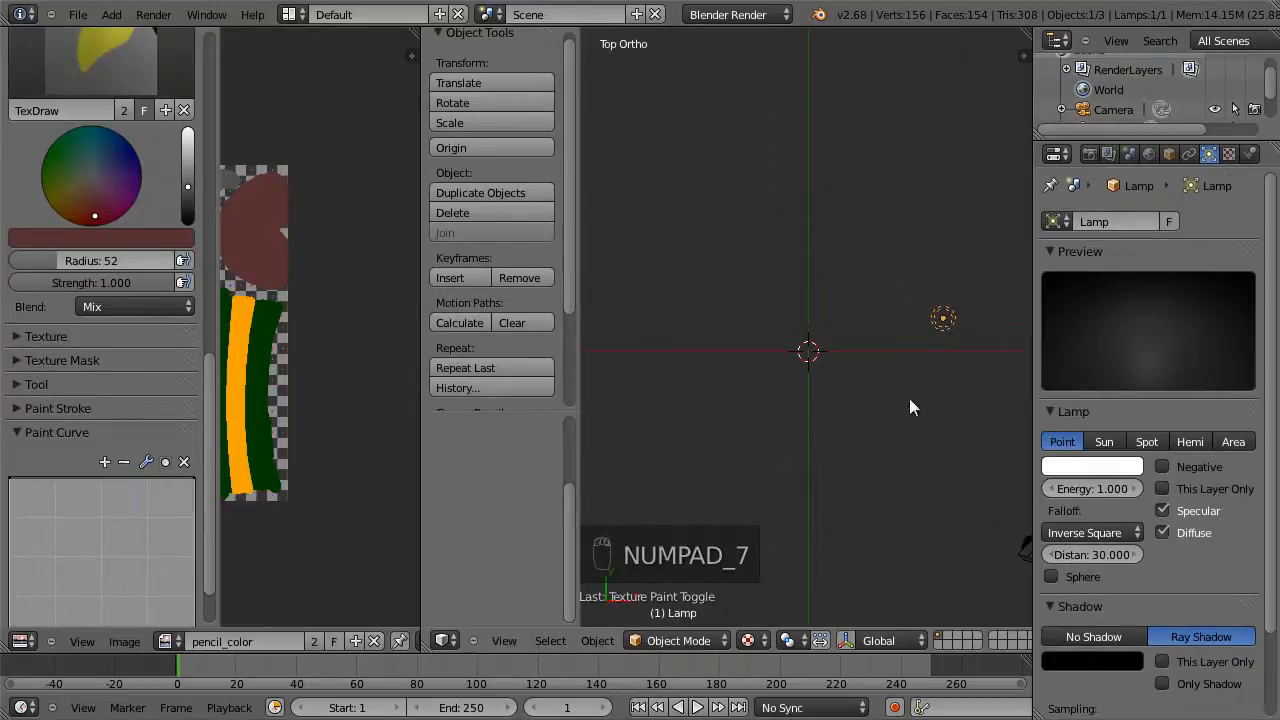
key(g)
click(793, 526)
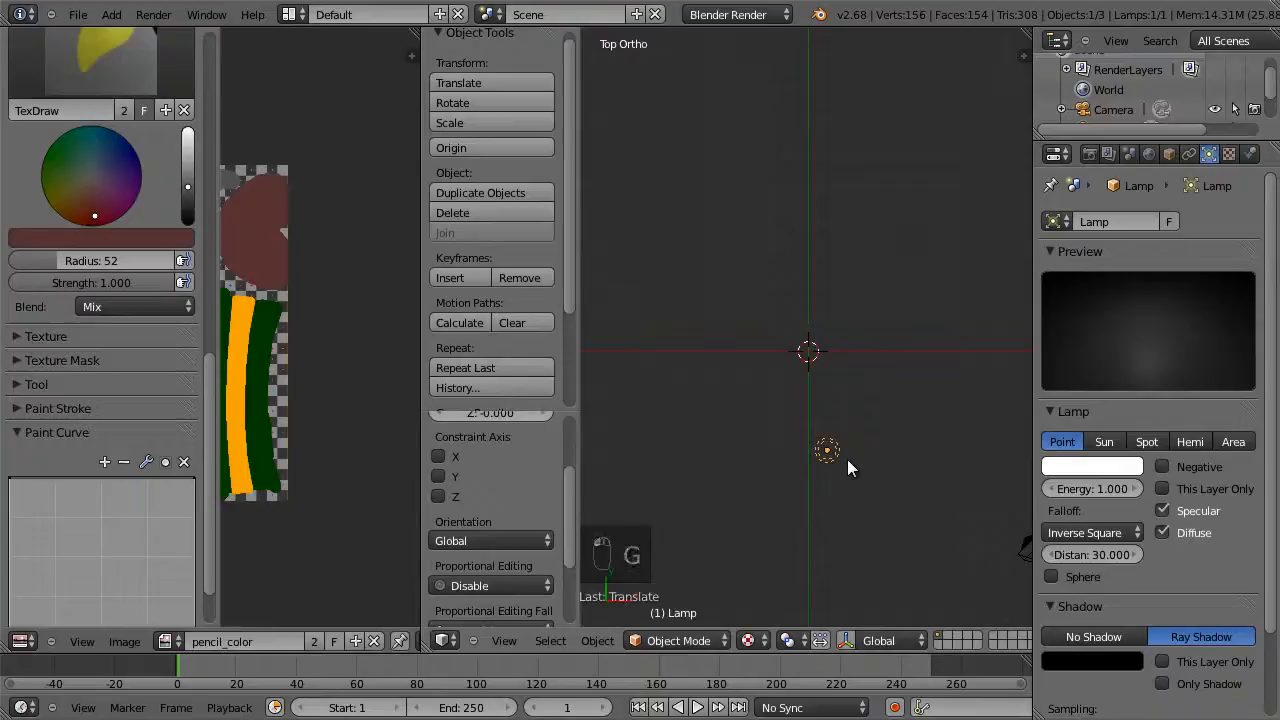
key(KP_1)
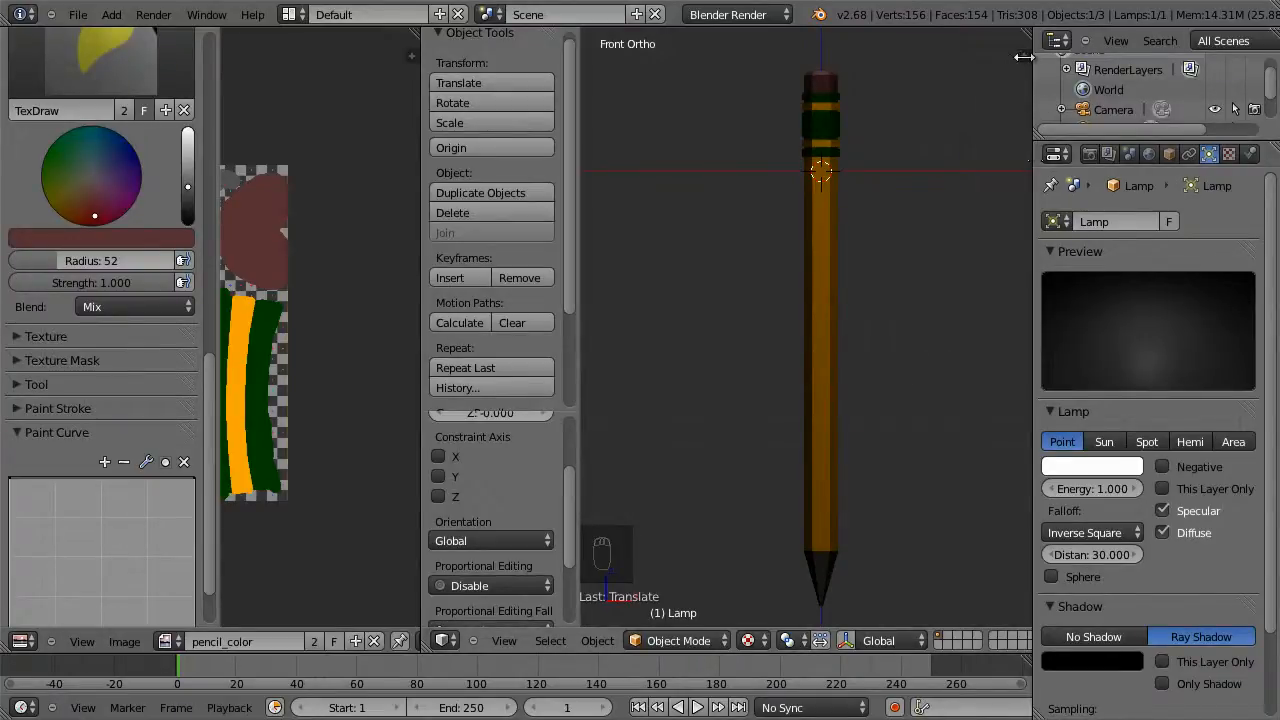
Change the 3D view's shading material mode to GLSL, leaving the viewport uncluttered when finished
click(1024, 57)
scroll(983, 442, down, 8)
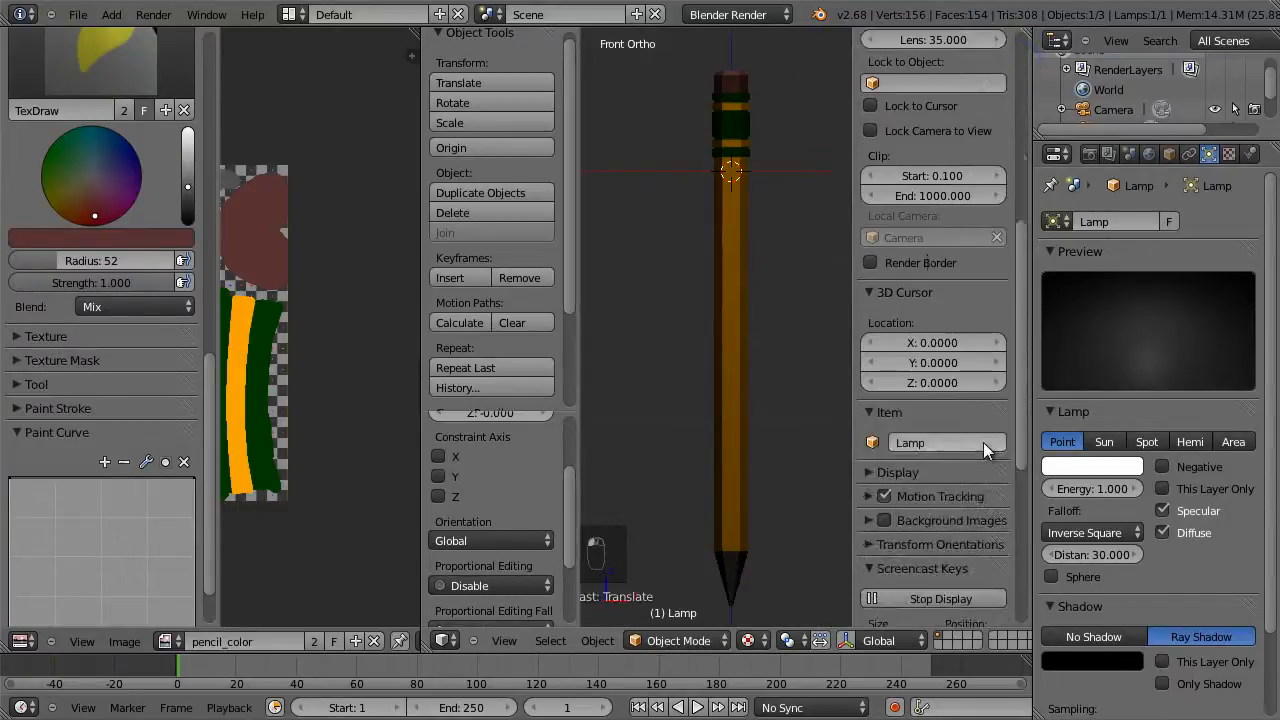
scroll(982, 441, down, 4)
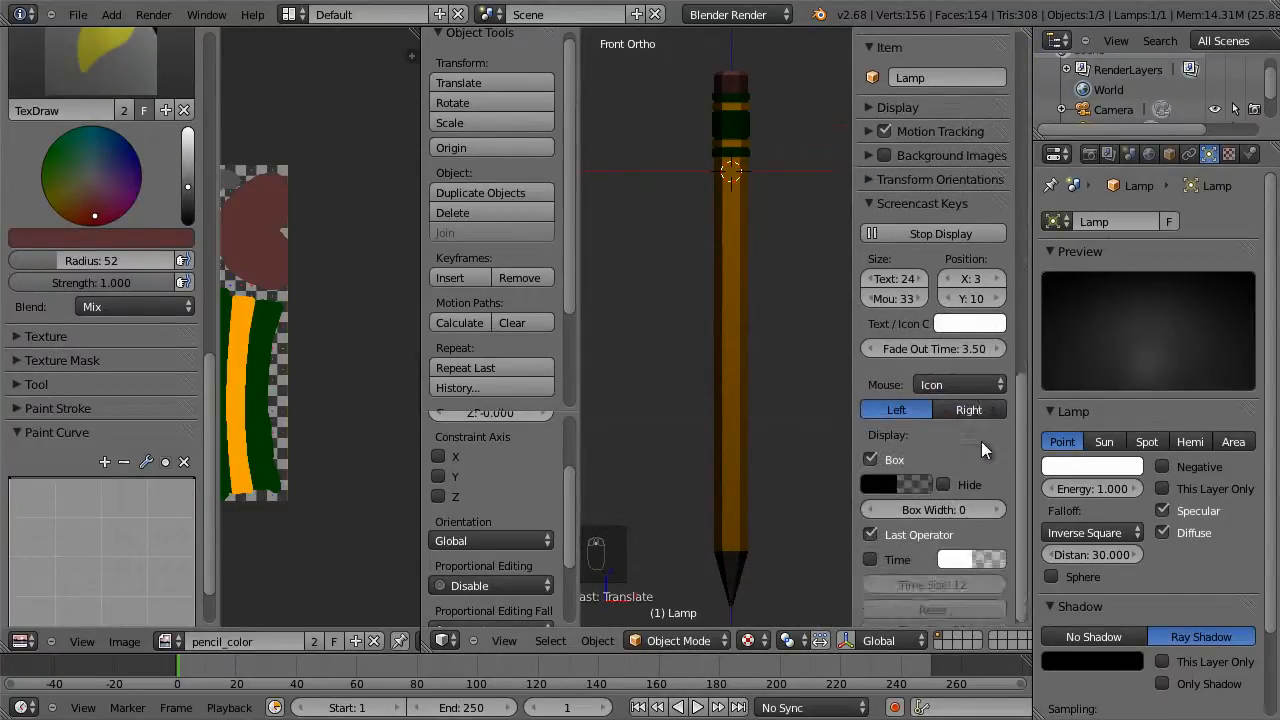
scroll(981, 442, up, 4)
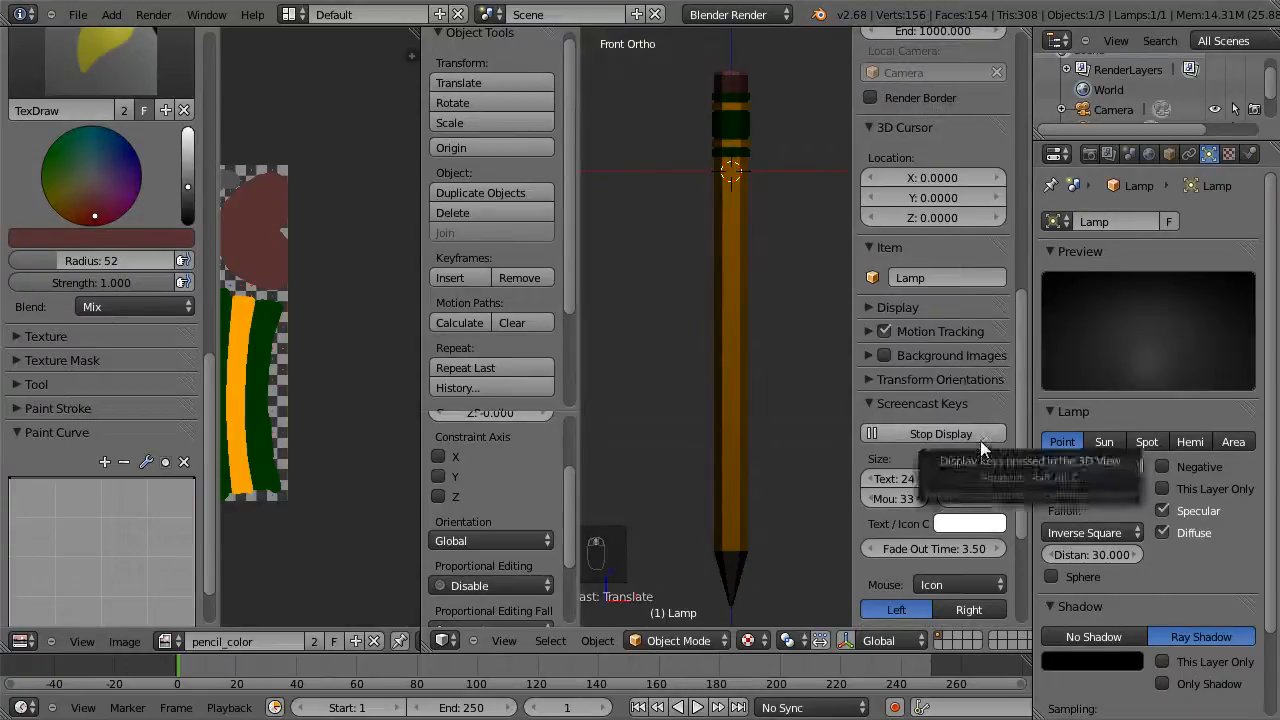
scroll(980, 441, up, 4)
click(870, 387)
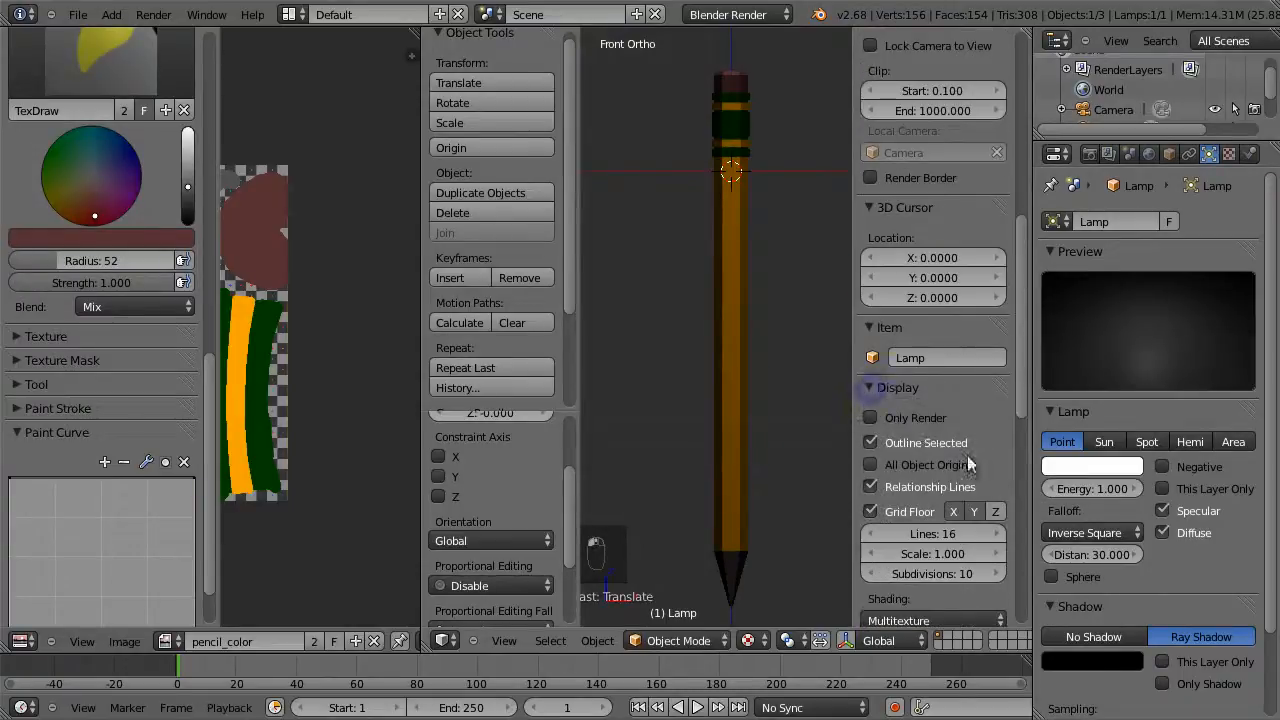
scroll(957, 510, down, 2)
scroll(957, 510, down, 6)
click(957, 502)
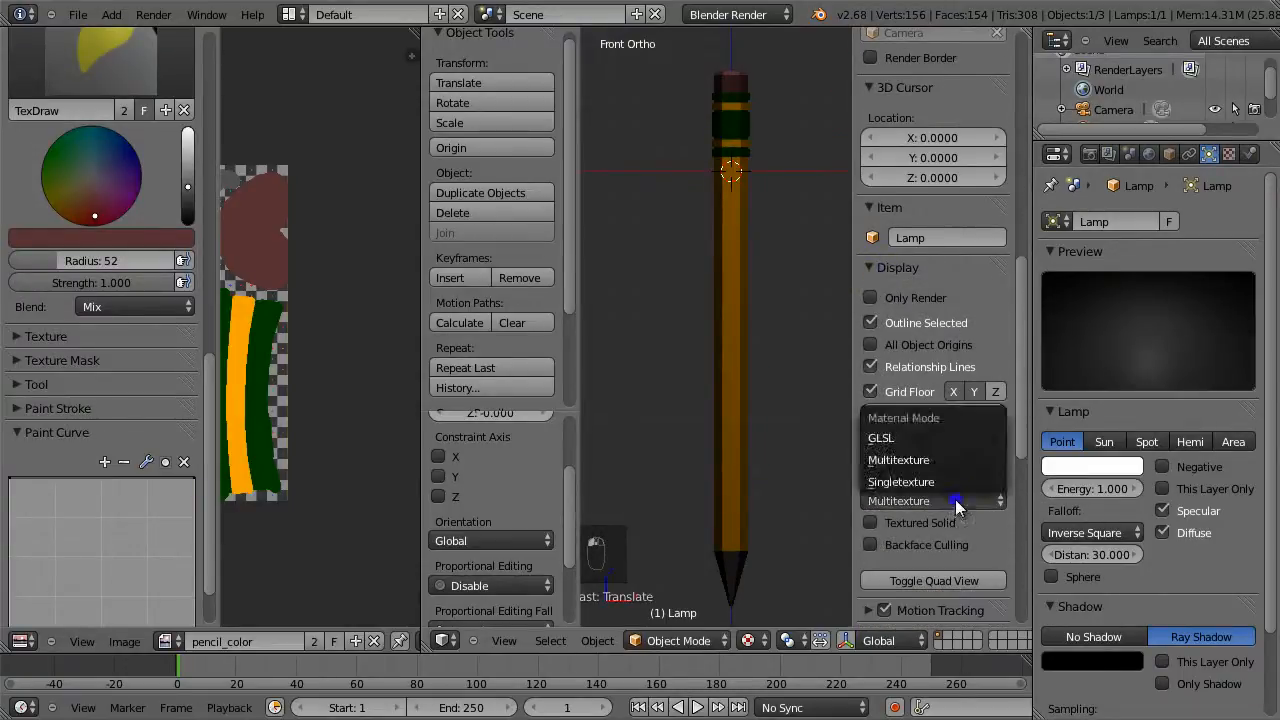
click(945, 446)
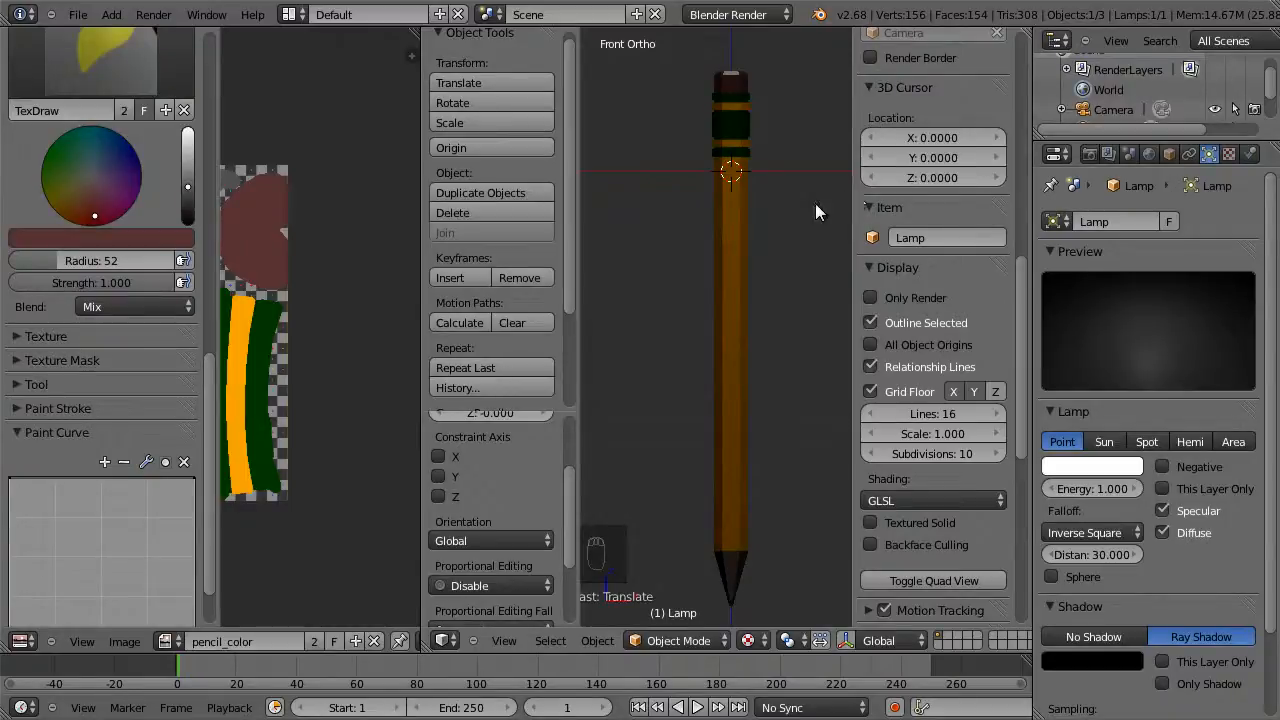
key(n)
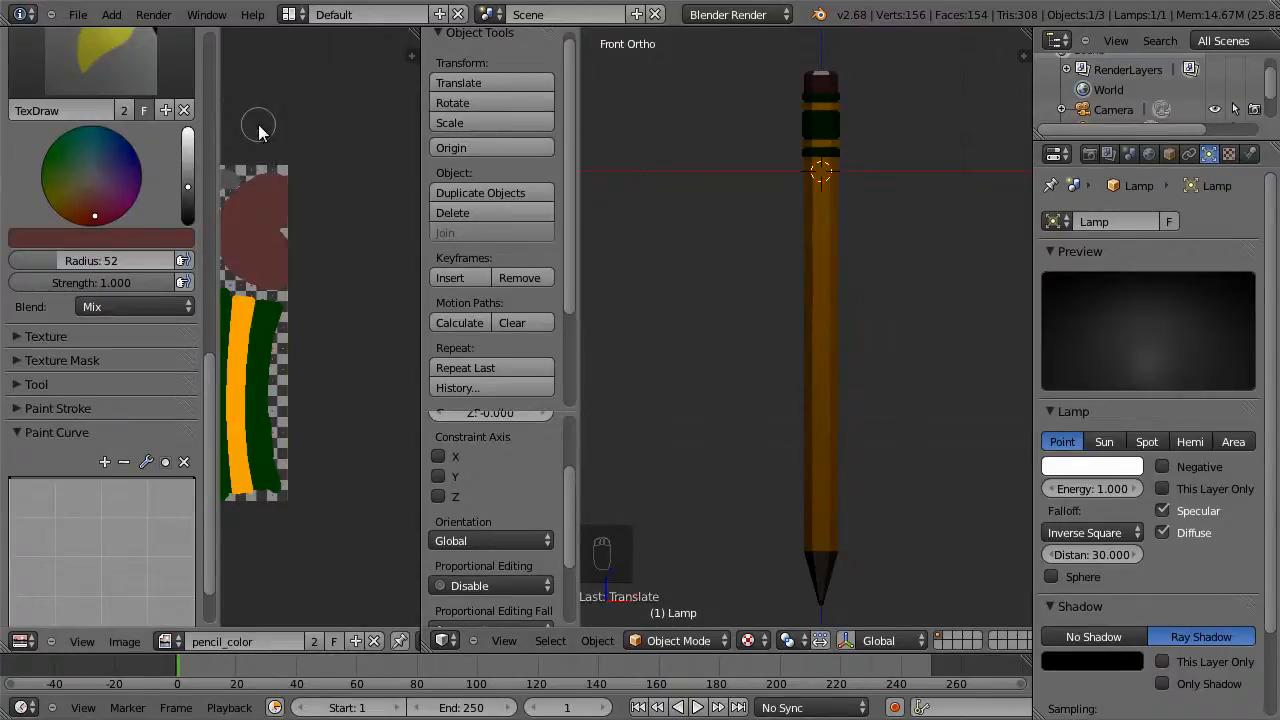
Clear the paint settings from the image editor and create a blank white 1024 × 1024 image with alpha, centred in view
key(n)
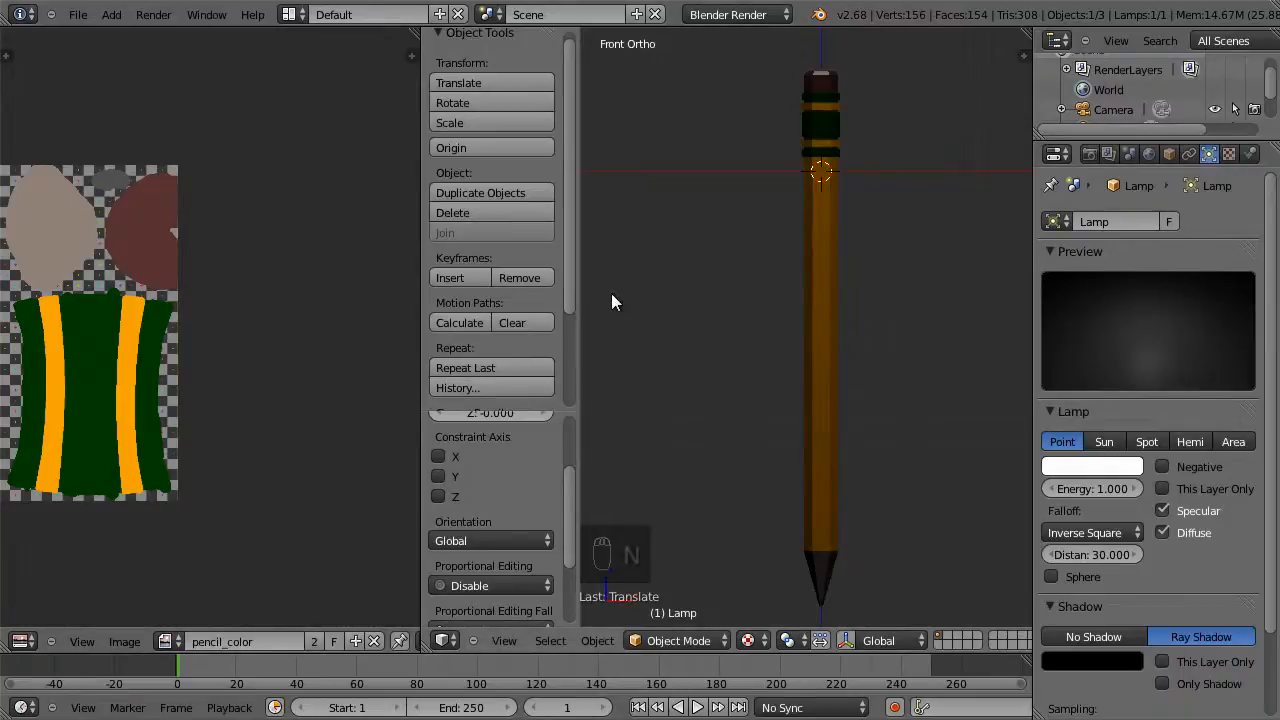
click(129, 640)
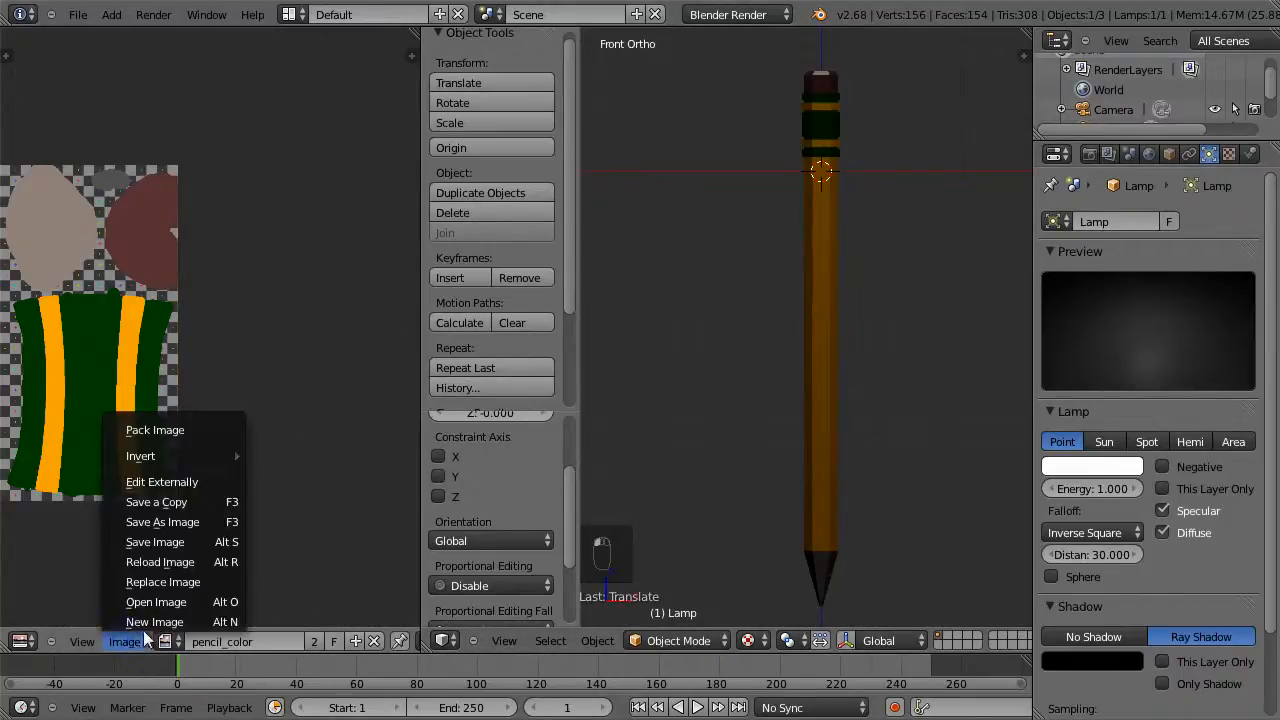
click(155, 623)
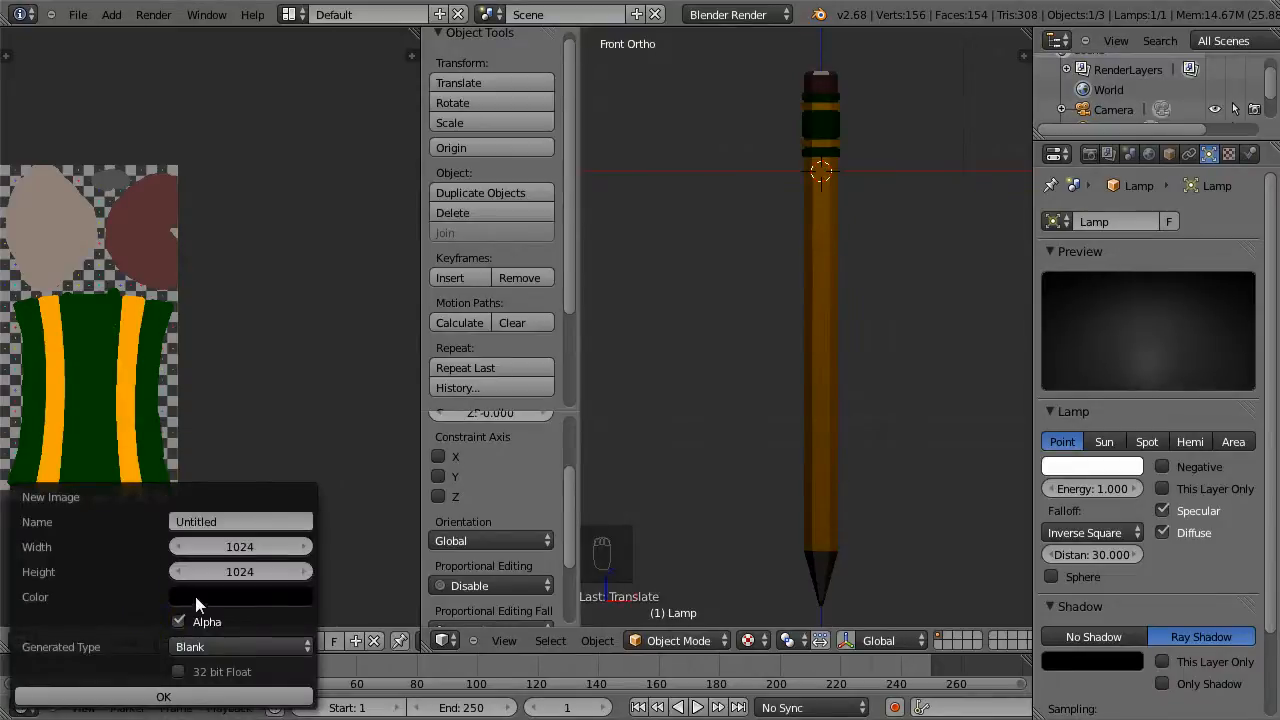
click(195, 596)
drag(344, 450, 360, 314)
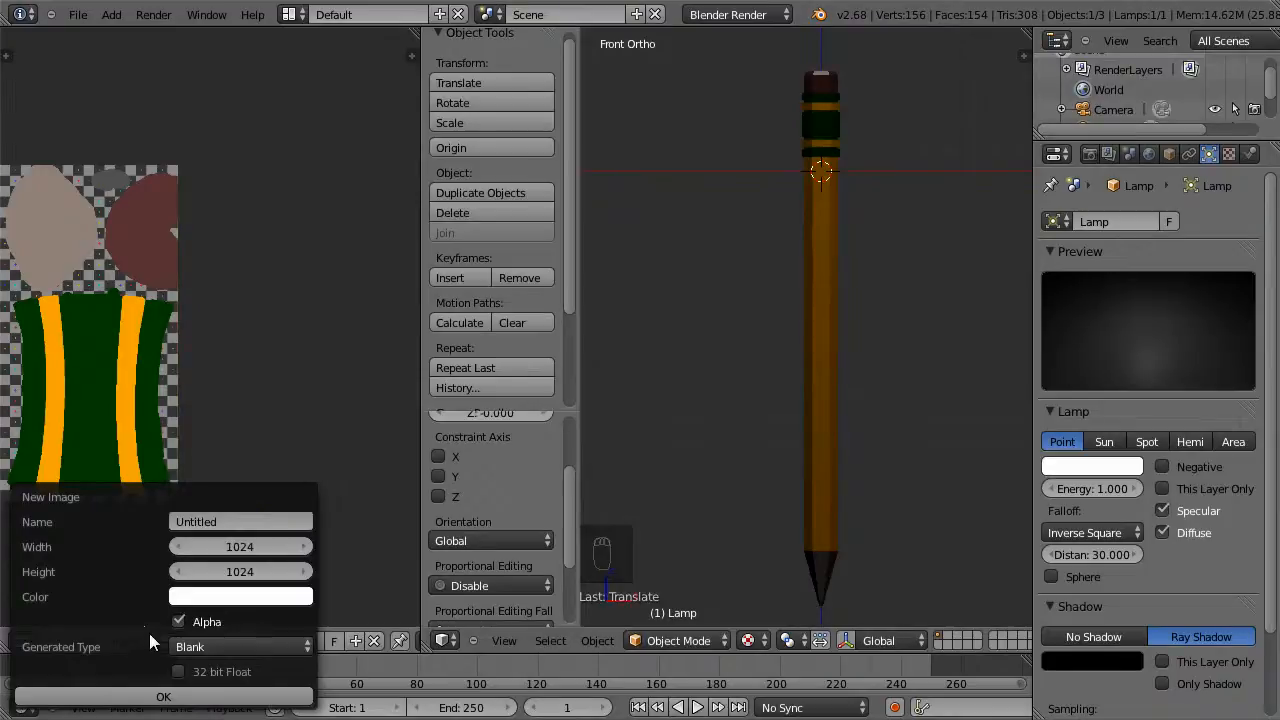
click(163, 696)
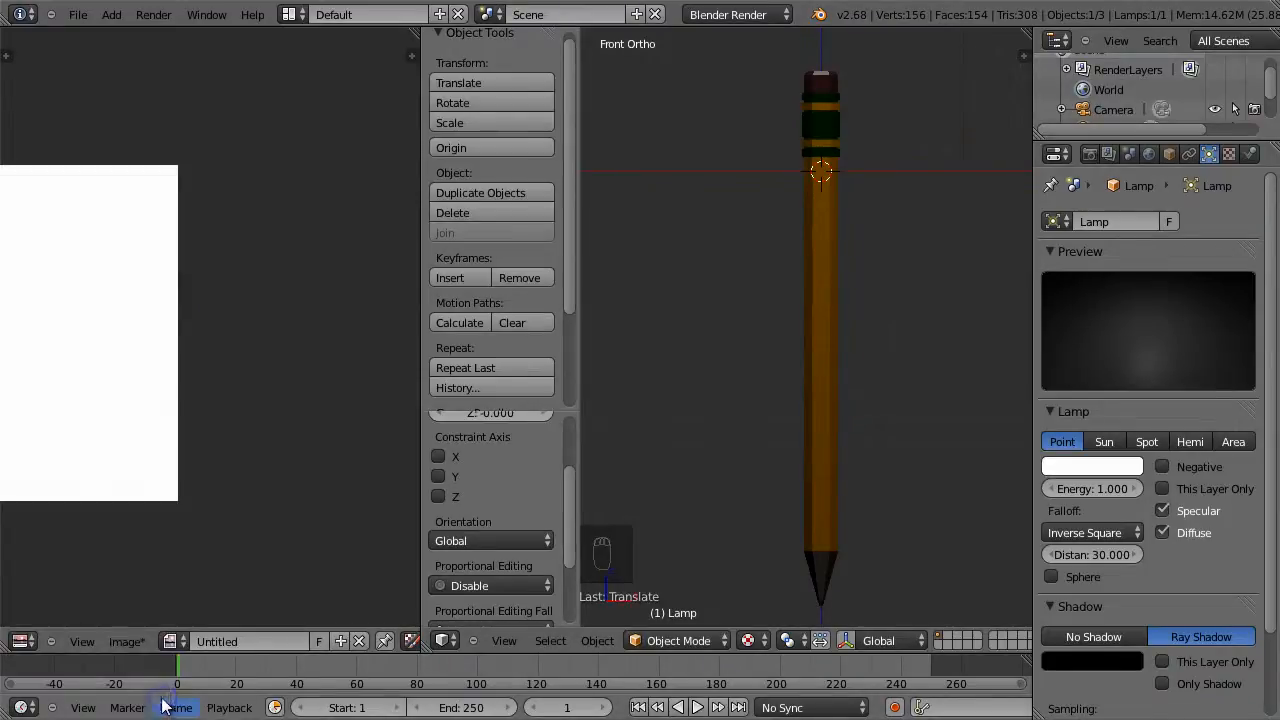
middle_drag(180, 529, 342, 533)
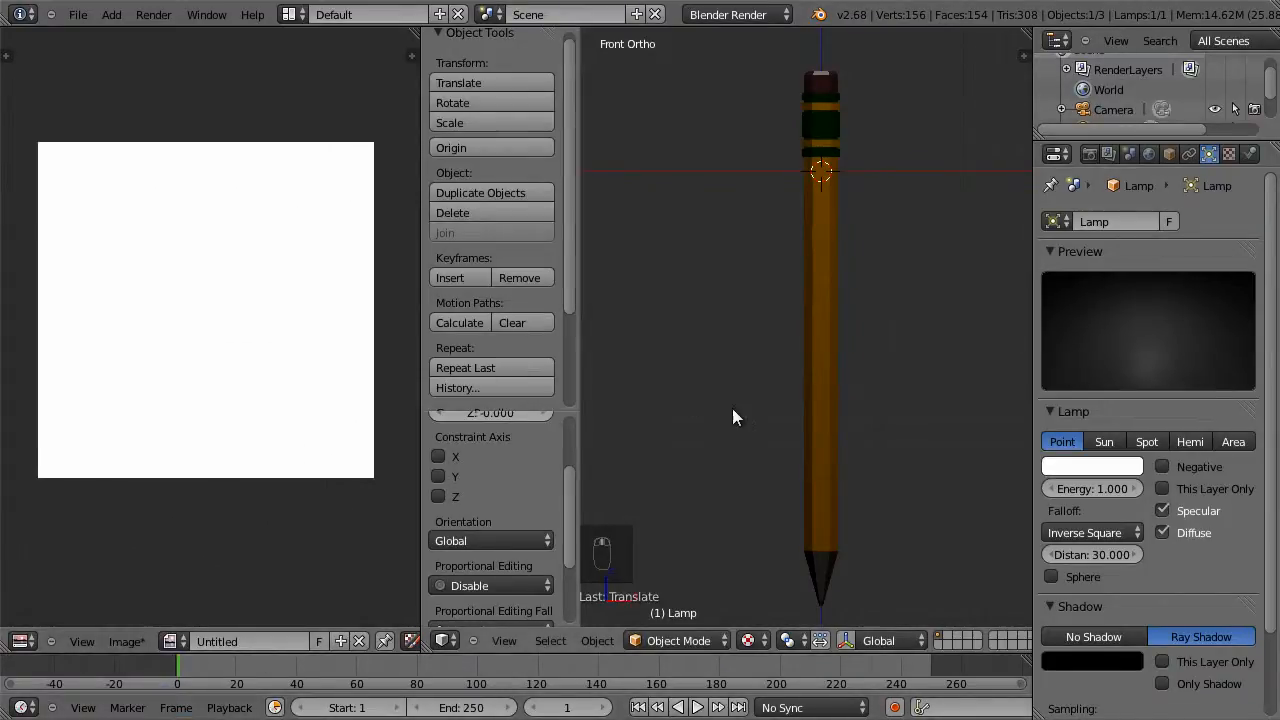
Select the pencil mesh and enter Edit Mode with all its faces selected to show the full UV layout
right_click(818, 386)
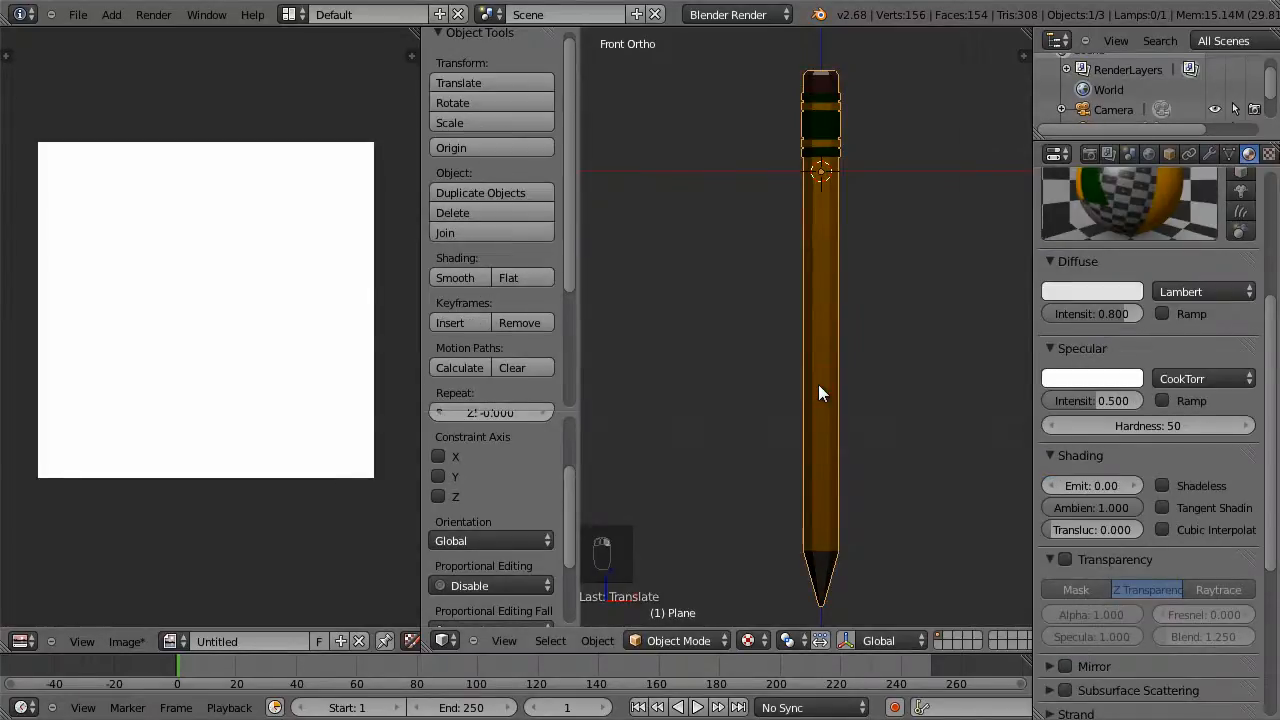
key(Tab)
key(a)
key(a)
key(a)
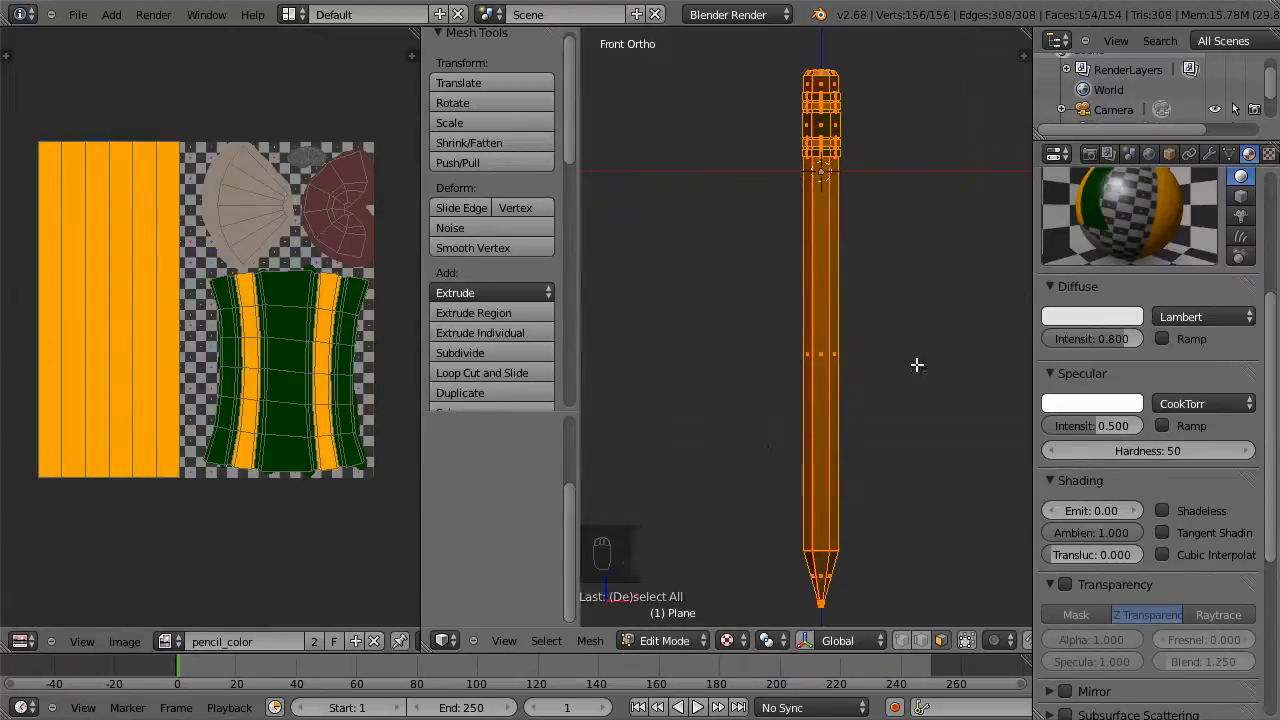
Add a second texture to the pencil's material, of type Image or Movie, and name it pencil_normal
click(1268, 154)
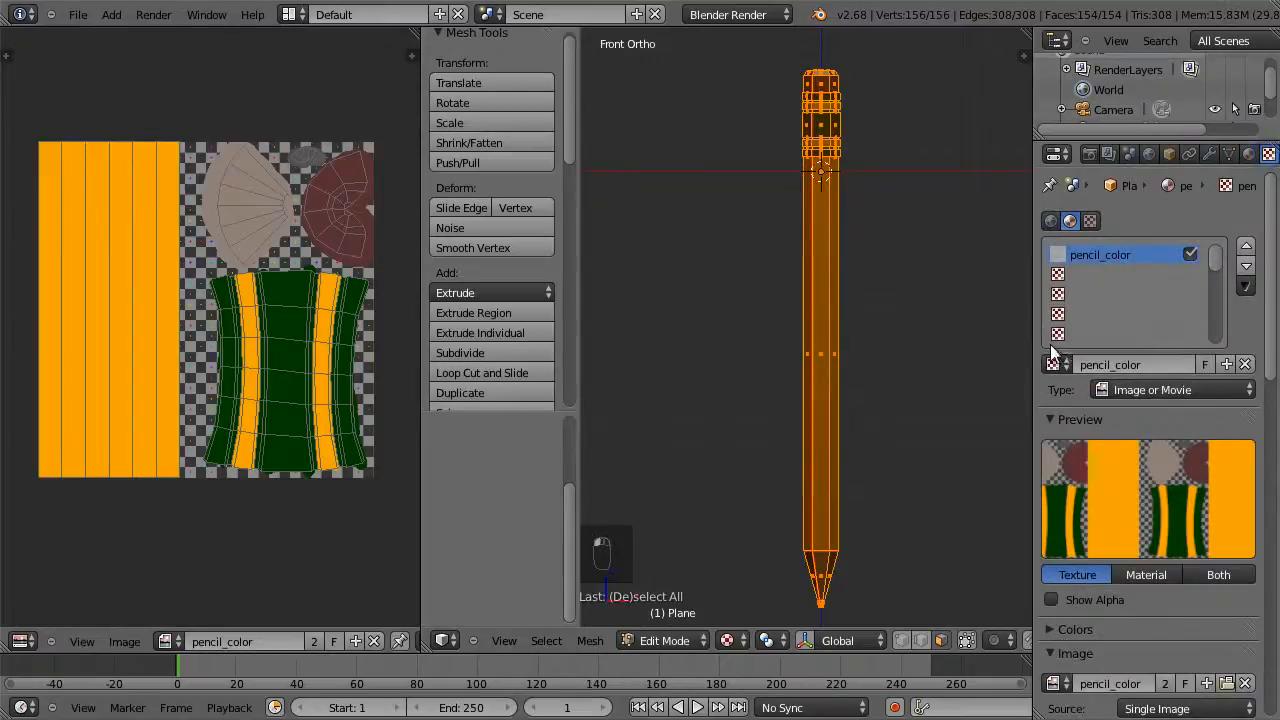
click(1100, 274)
click(1110, 367)
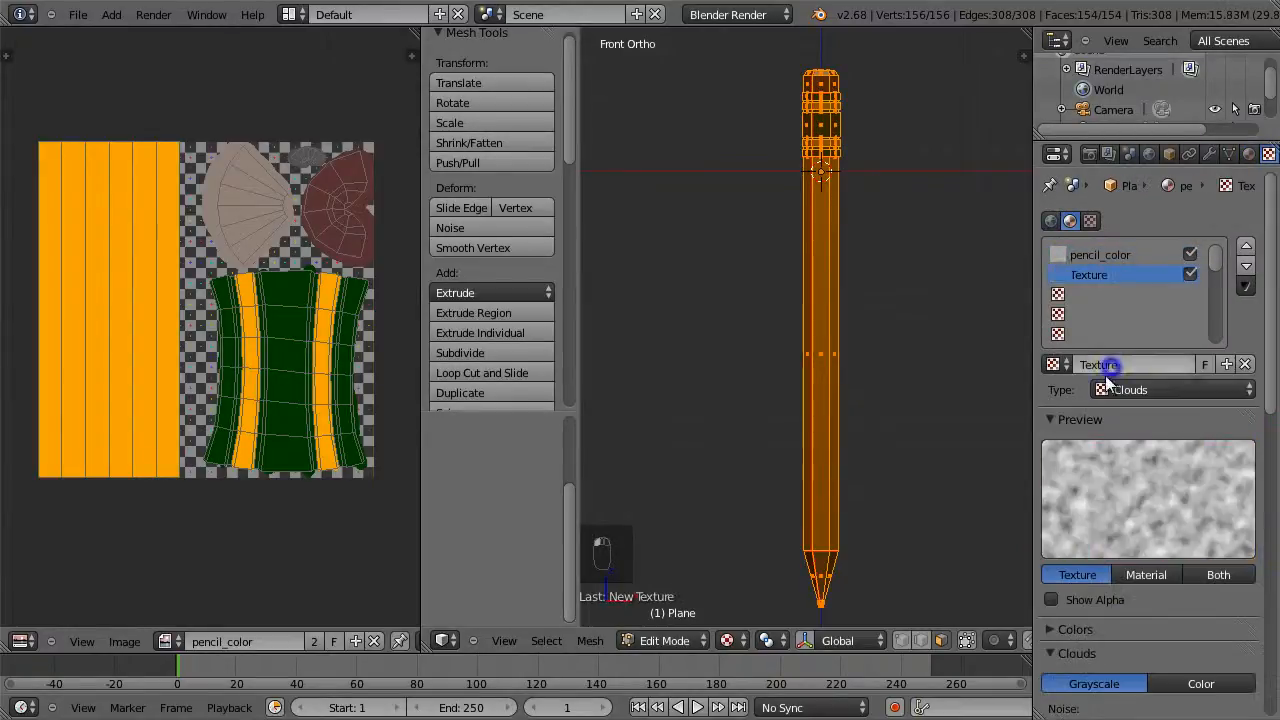
click(1053, 366)
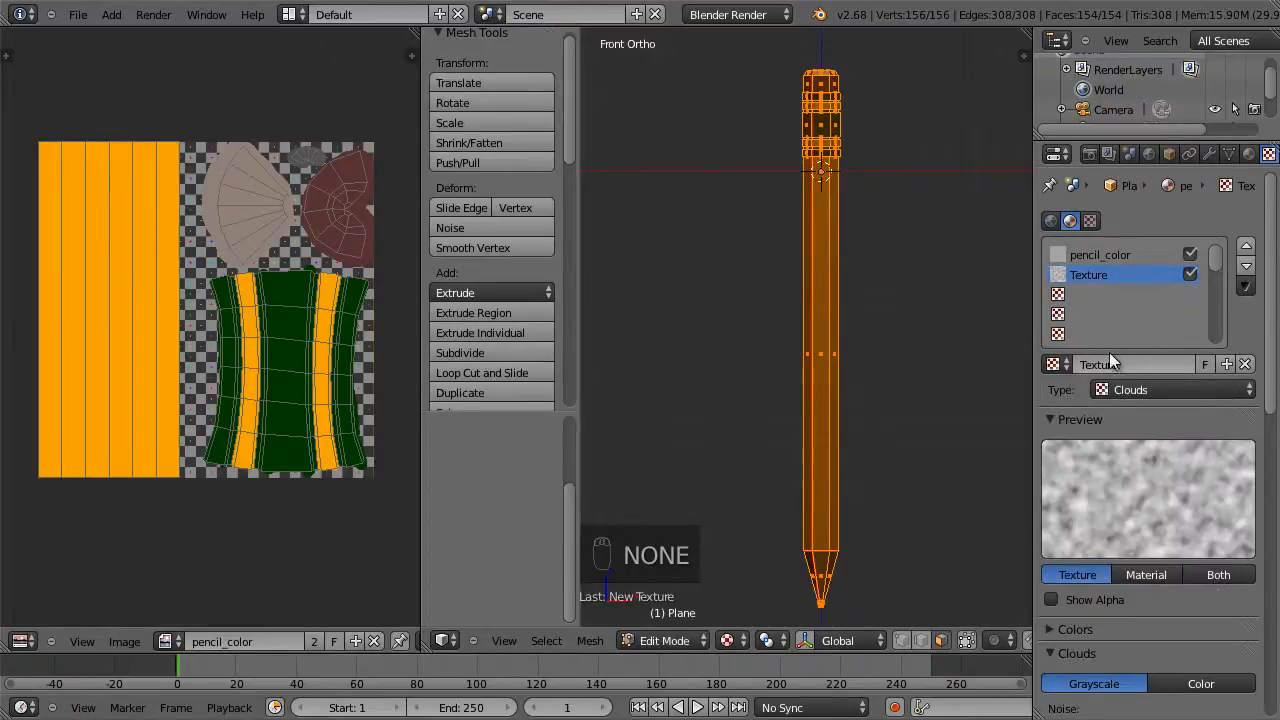
click(1160, 390)
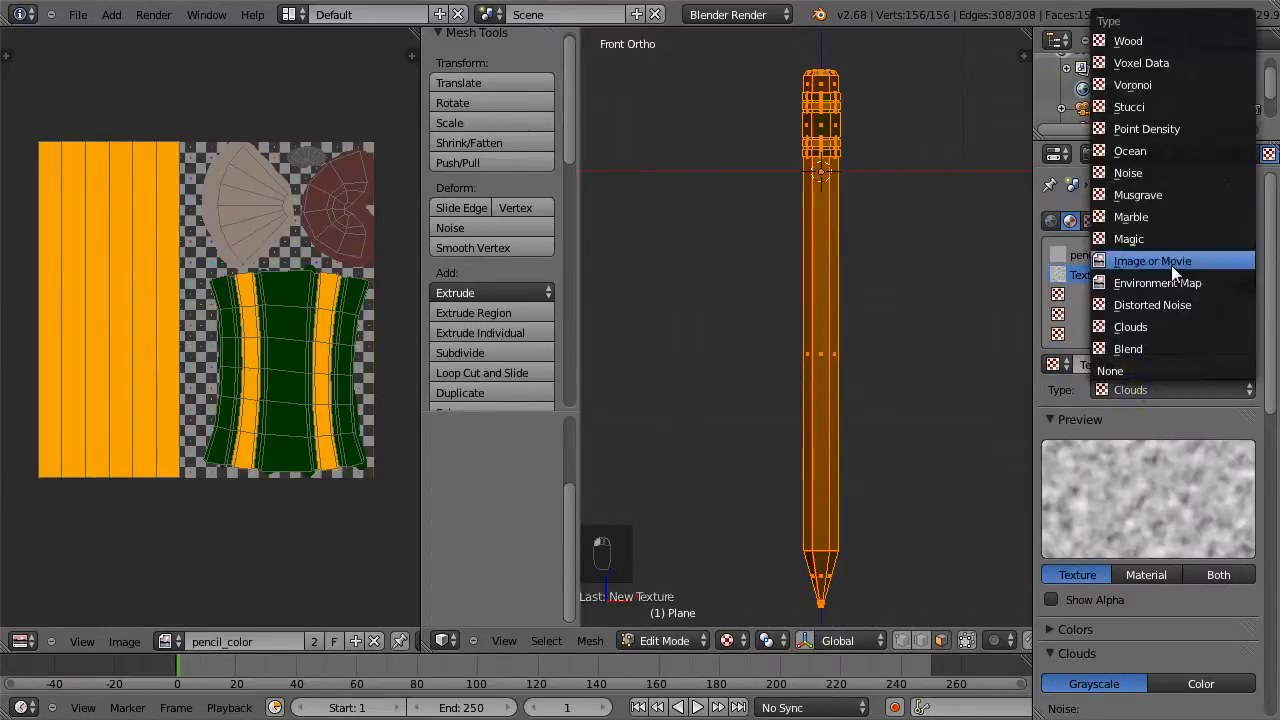
click(1170, 265)
click(1098, 366)
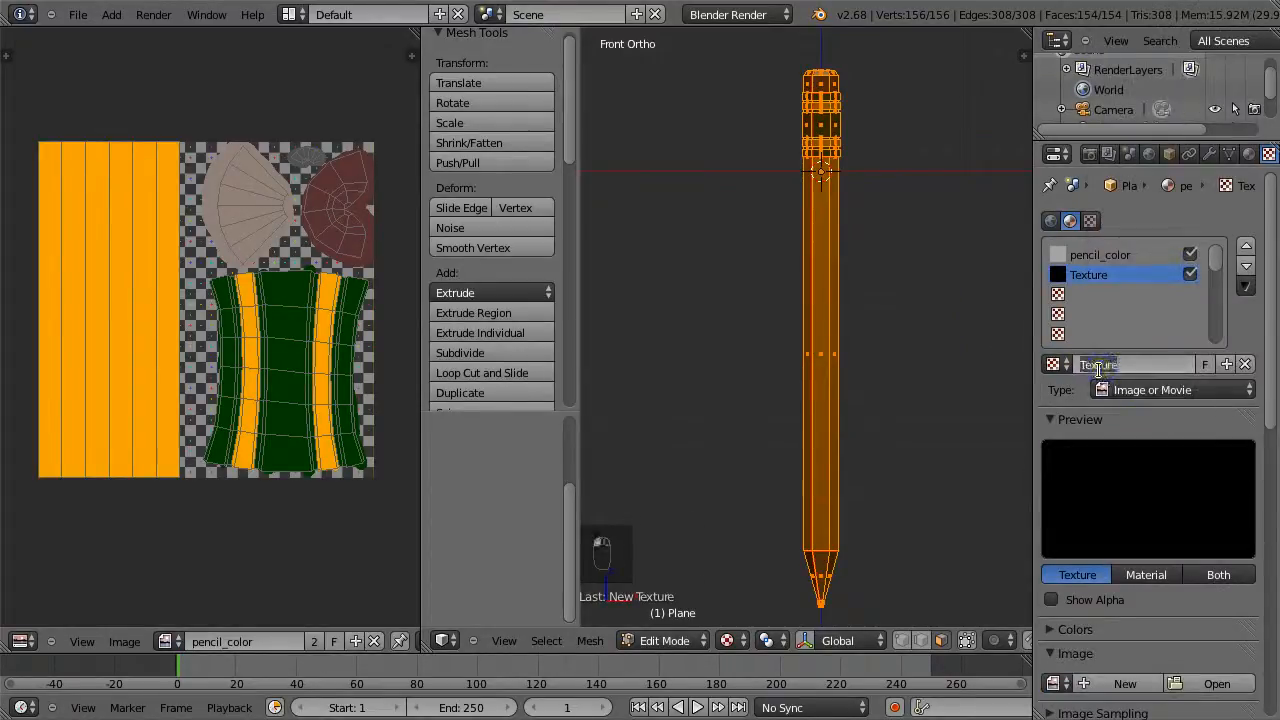
text(pencil_normal)
key(Return)
Assign the white Untitled image as the source image of the pencil_normal texture
click(1051, 421)
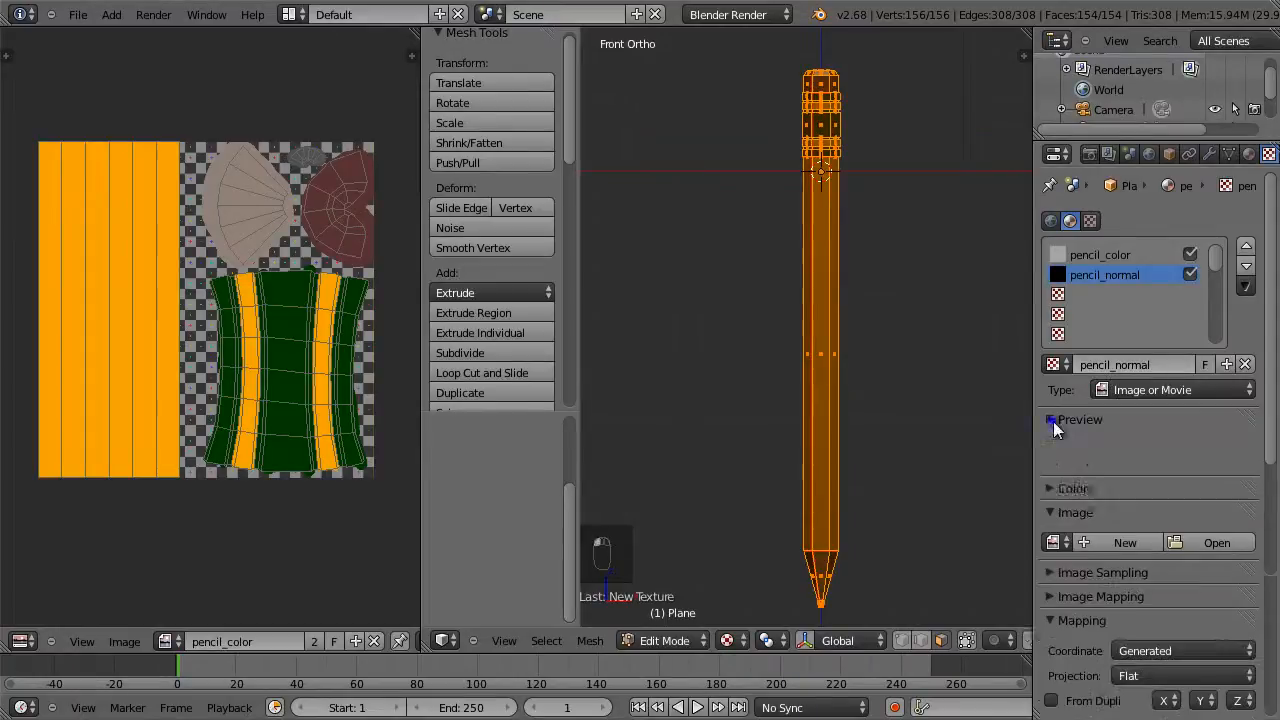
click(1056, 497)
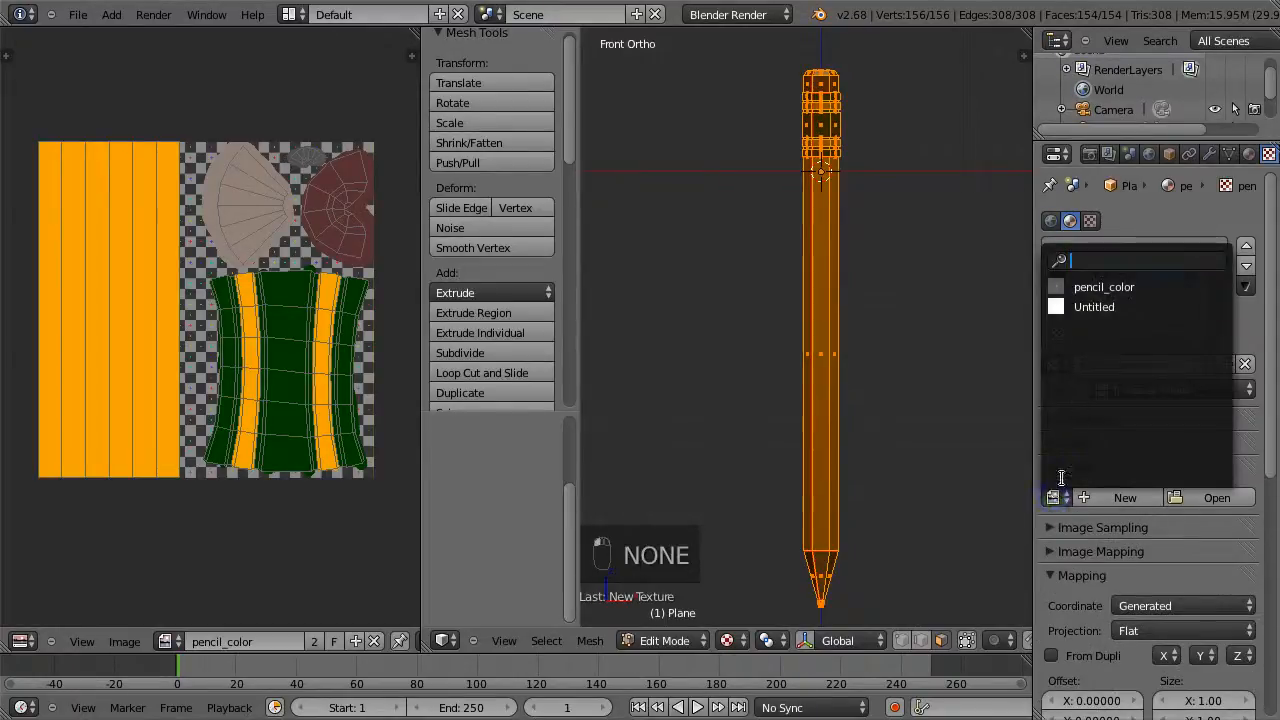
click(1084, 310)
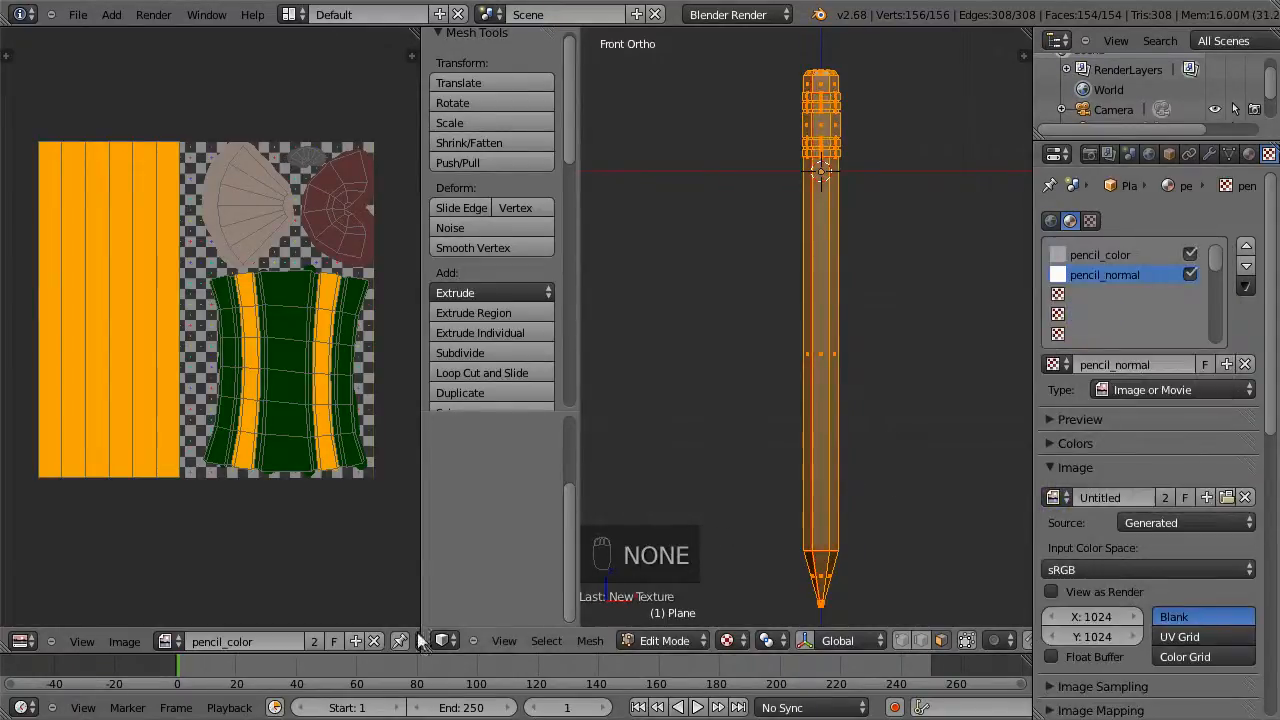
Display the Untitled image behind the pencil's UV layout and rename the image pencil_normal
click(162, 641)
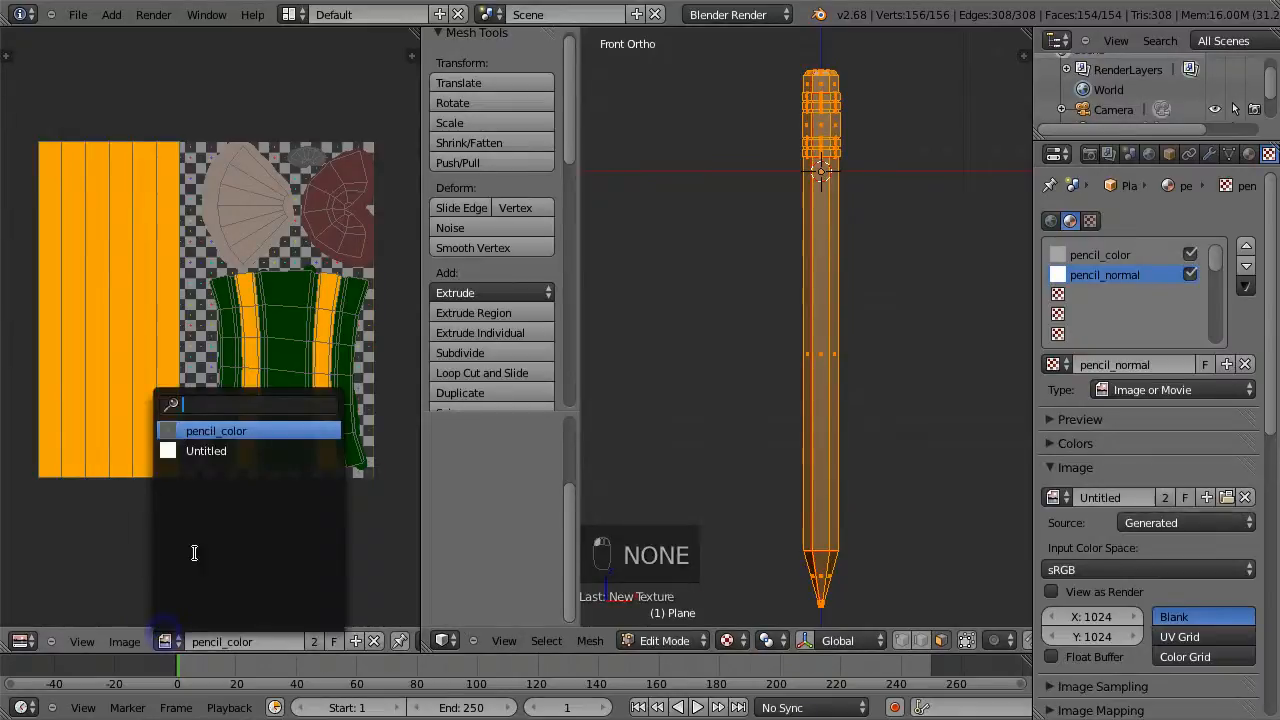
click(218, 450)
click(200, 641)
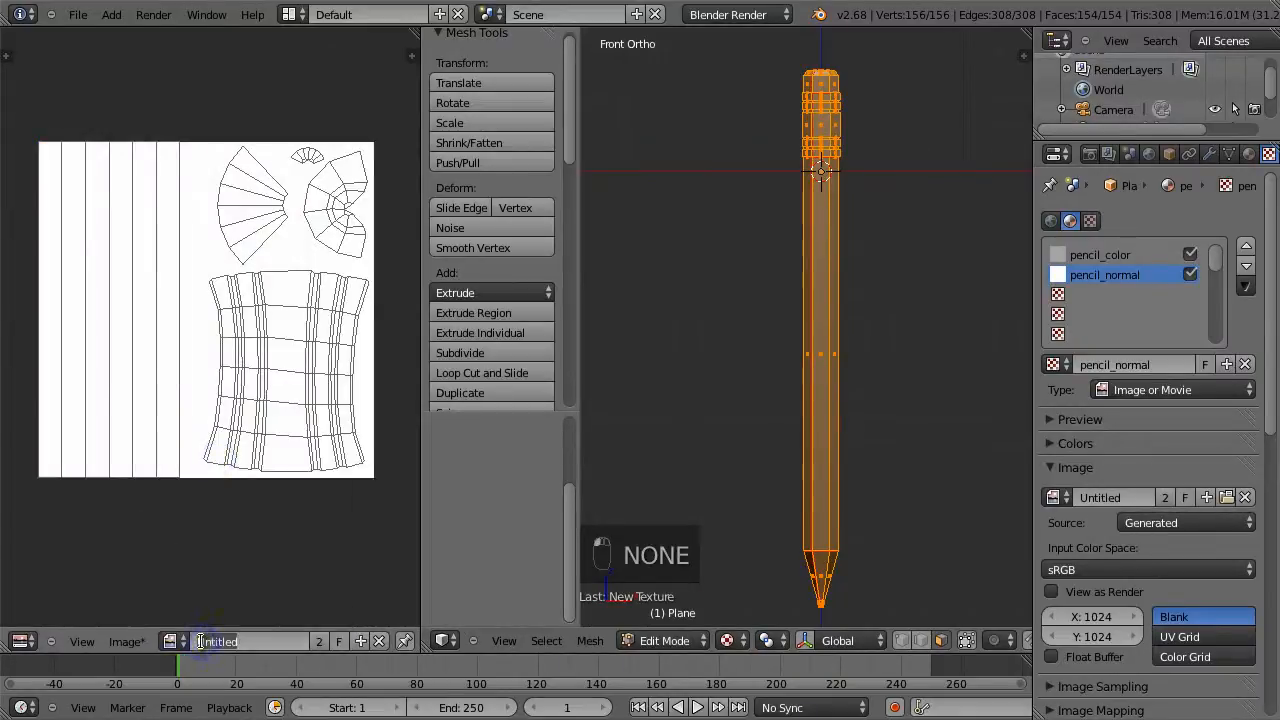
text(pencil_normal)
key(Return)
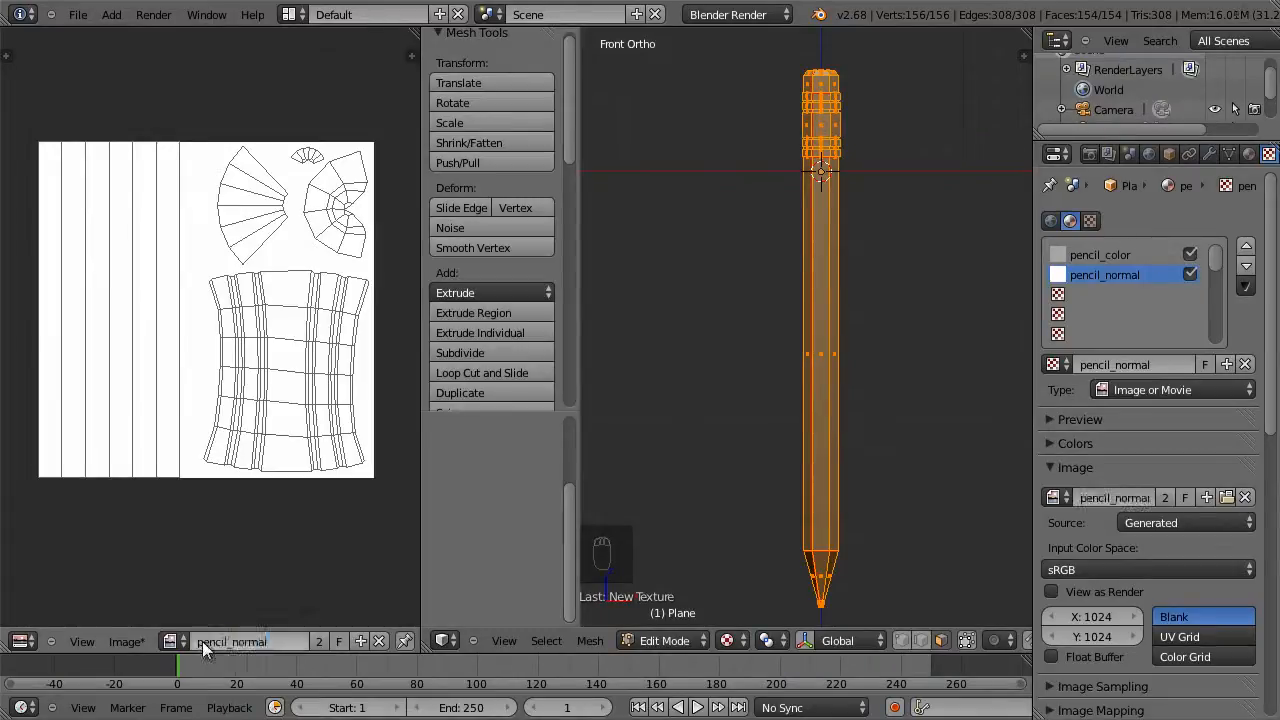
Map the pencil_normal texture by UV using UVMap, and make it influence Normal at 1.000 instead of diffuse Color
scroll(1110, 535, down, 3)
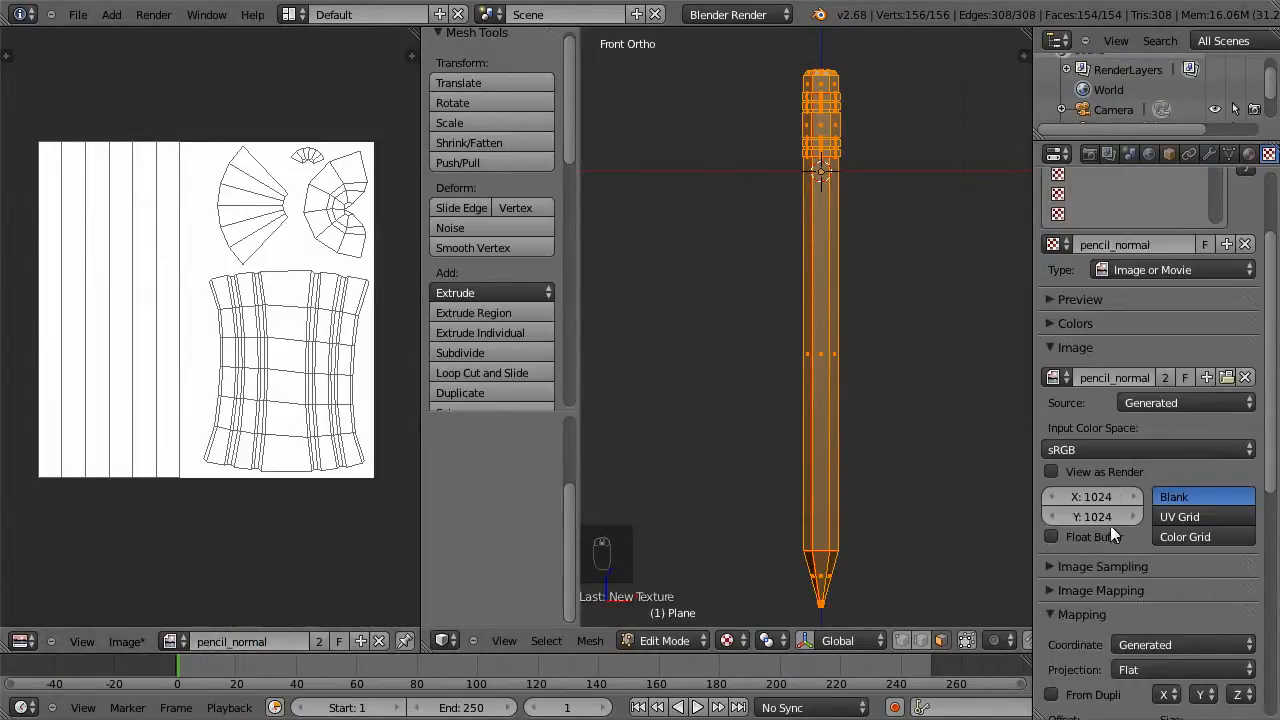
scroll(1110, 525, down, 7)
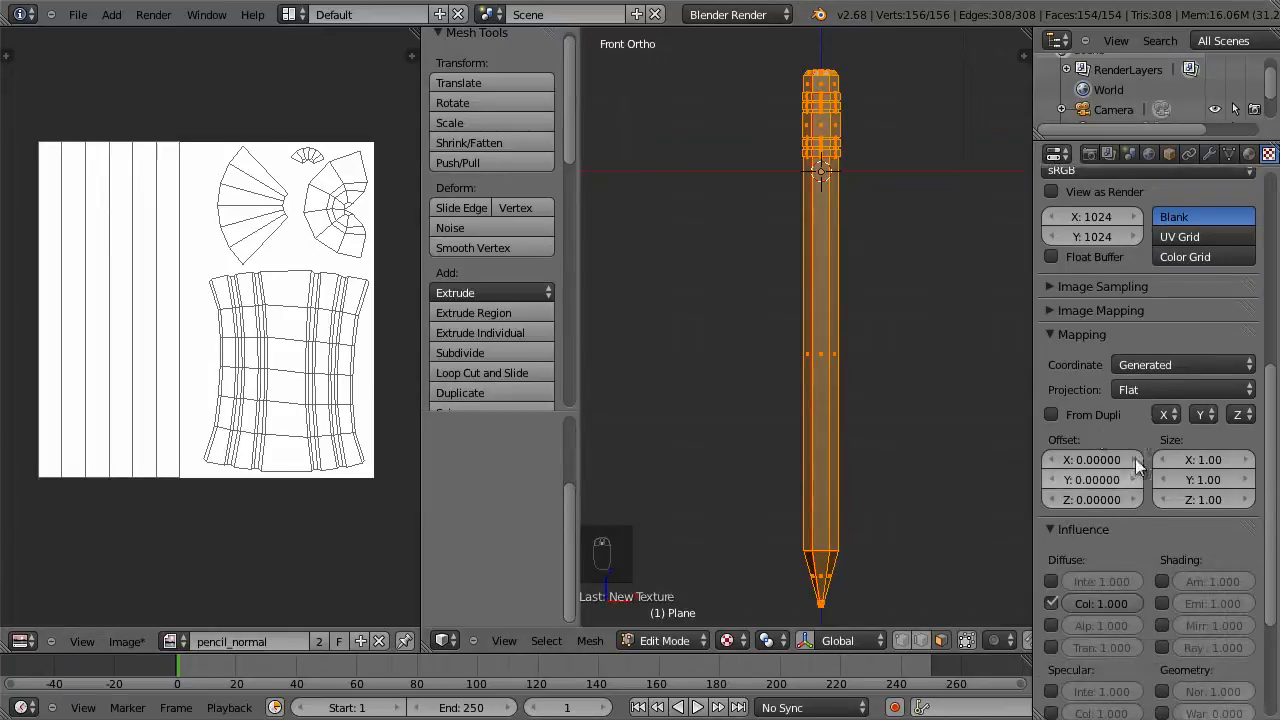
click(1196, 364)
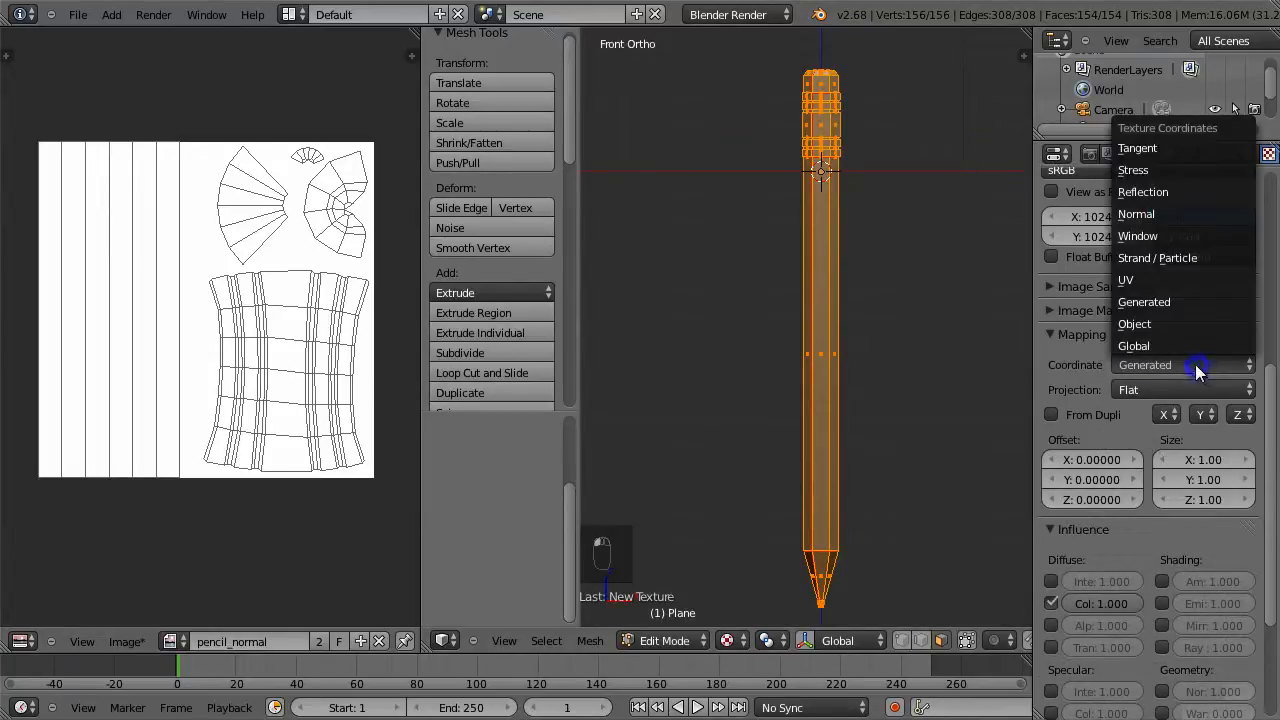
click(1191, 281)
click(1165, 388)
click(1157, 420)
scroll(1158, 583, down, 4)
click(1052, 468)
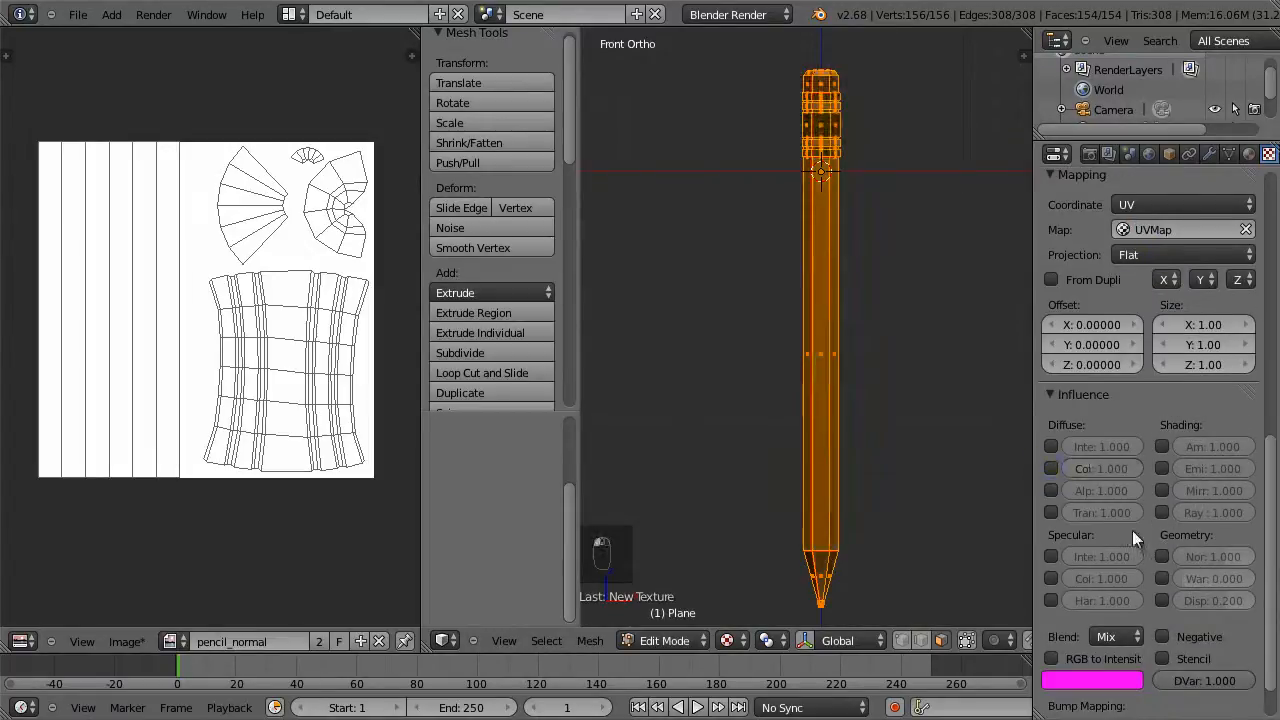
click(1162, 556)
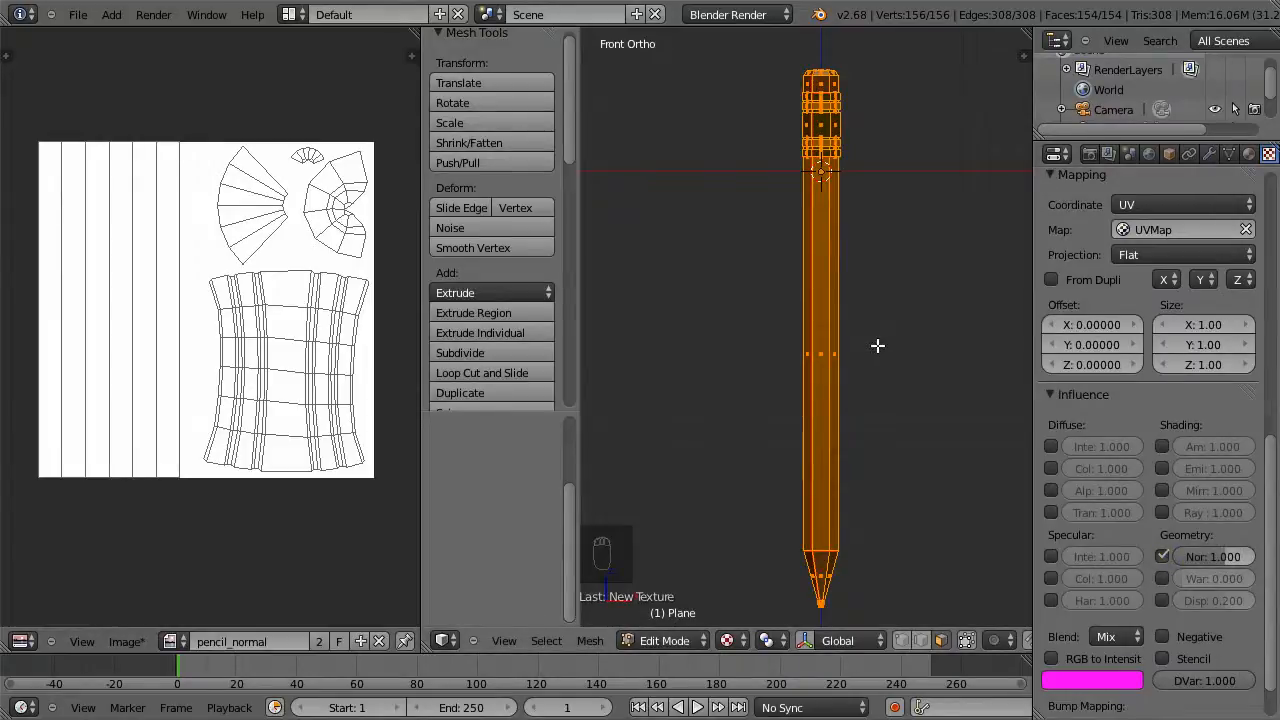
Switch the pencil to Texture Paint mode and turn off the face selection mask
click(701, 639)
click(702, 511)
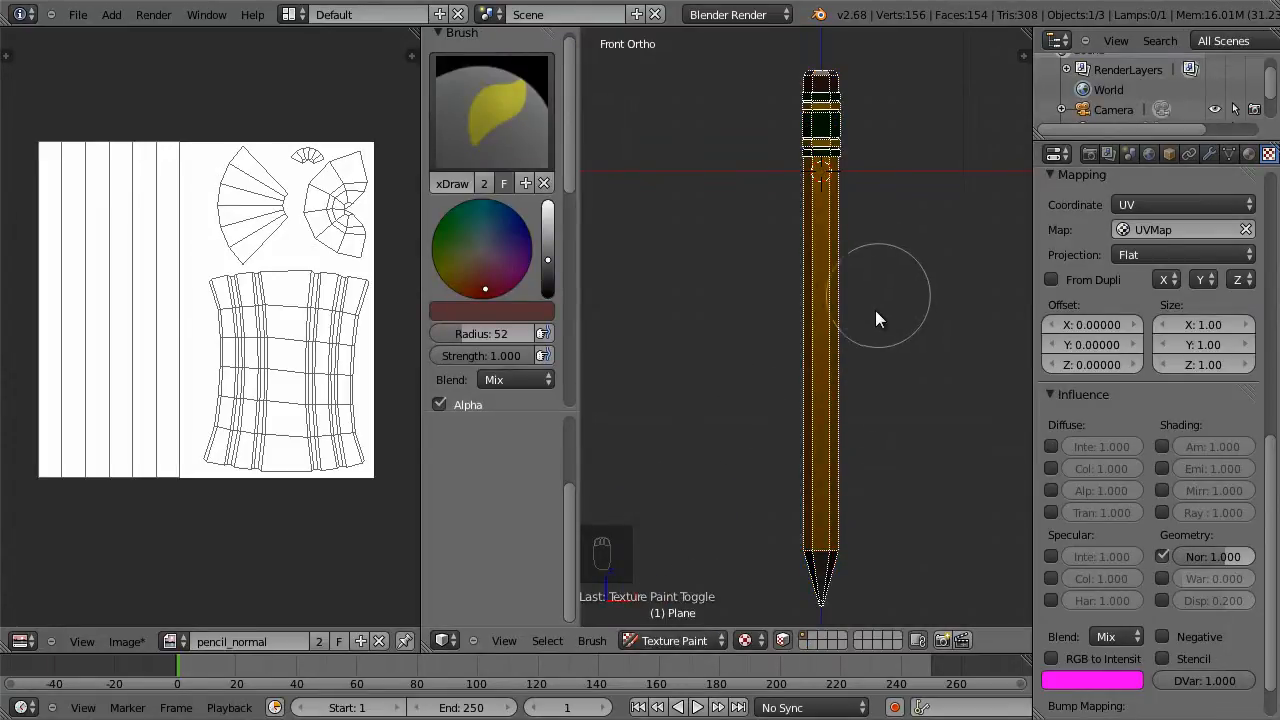
click(781, 641)
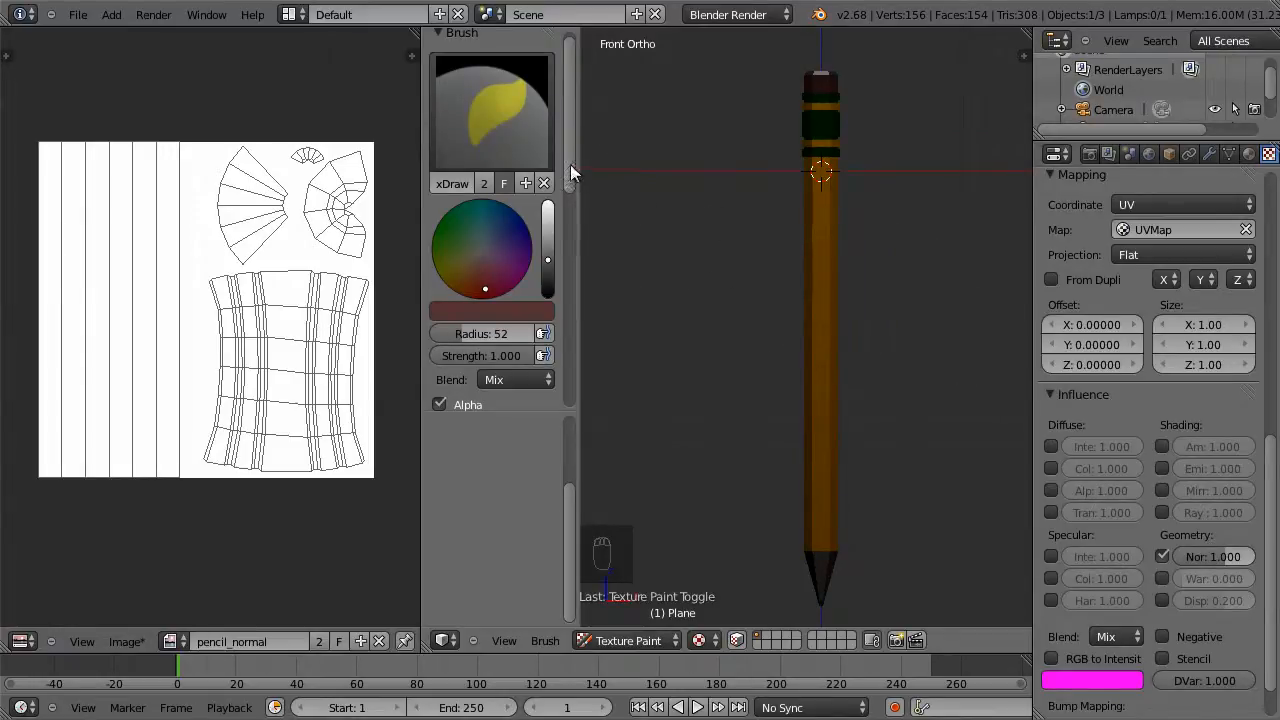
Set the paint brush colour to a light neutral grey with saturation 0.000
click(492, 314)
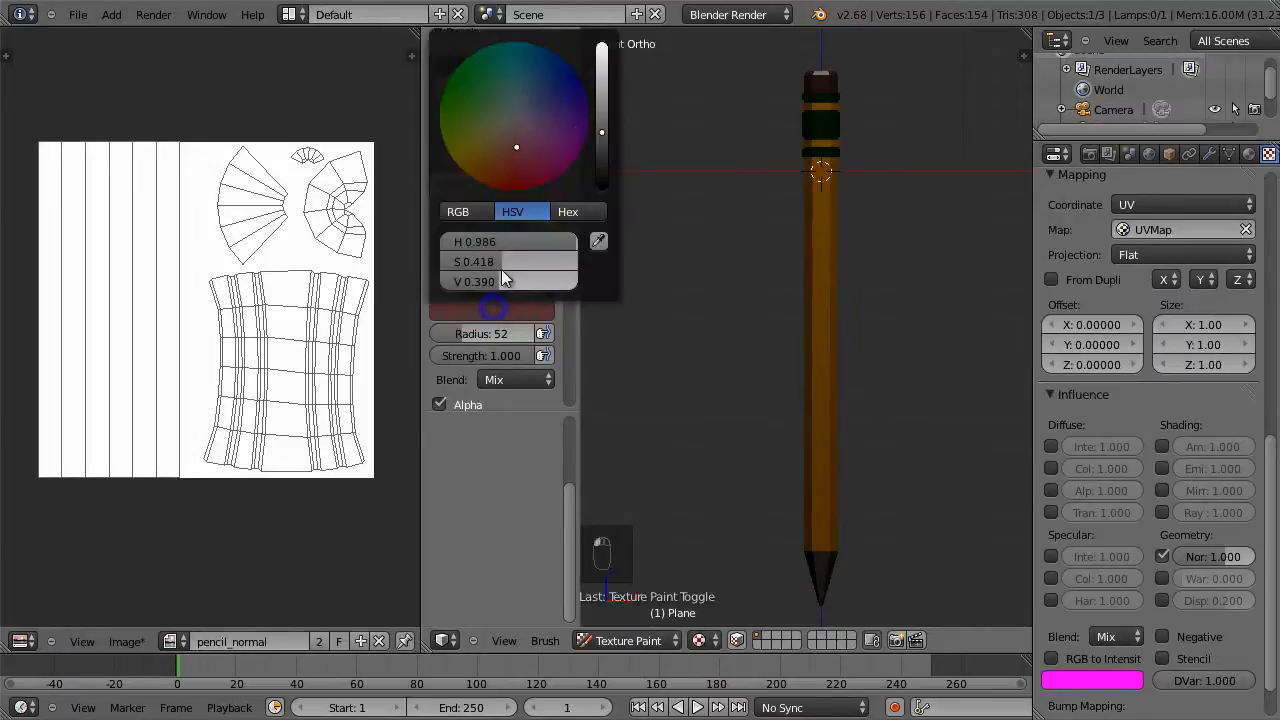
drag(496, 261, 397, 257)
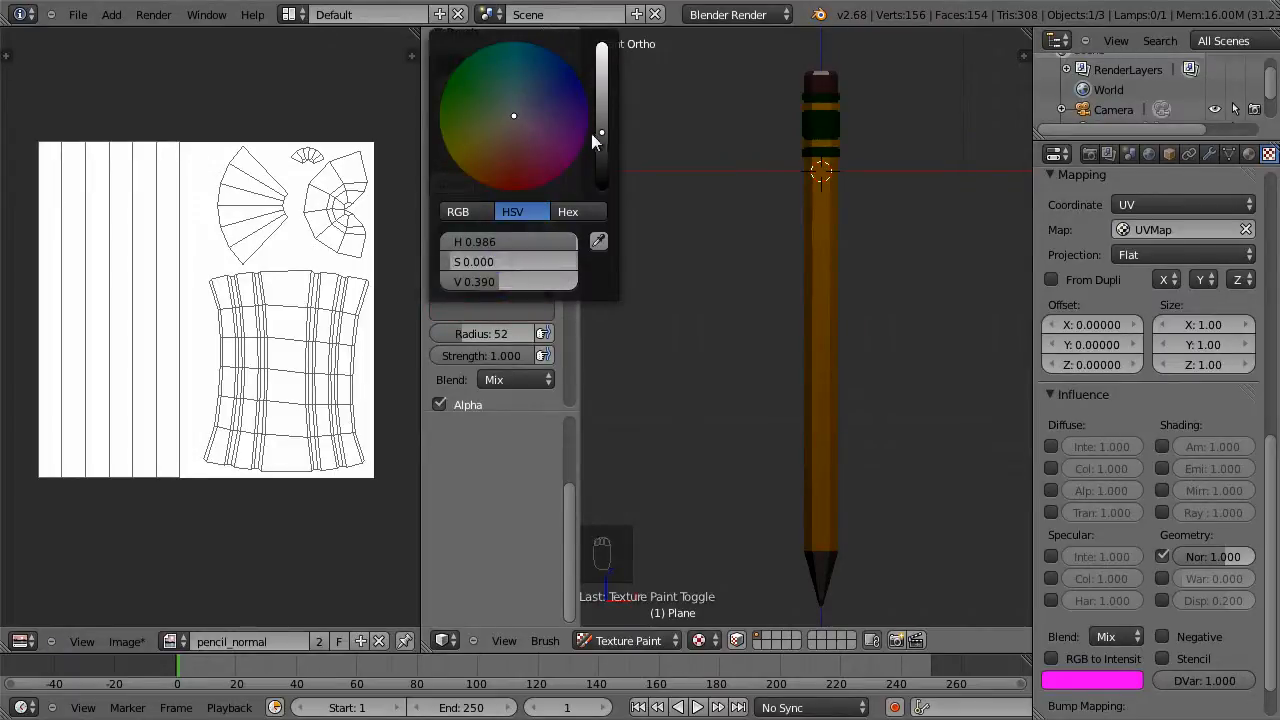
drag(547, 256, 554, 237)
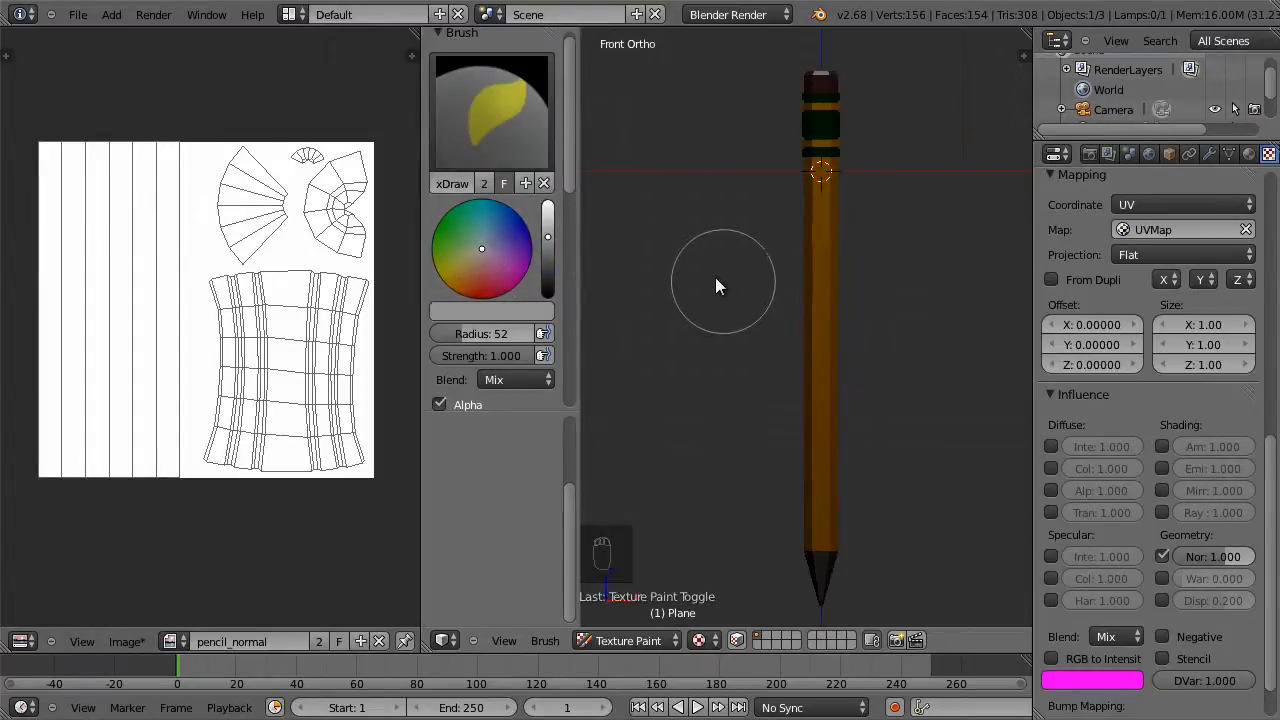
Open the brush's Curve settings and choose a falloff preset
mouse_move(563, 171)
mouse_down()
mouse_move(572, 402)
mouse_move(581, 308)
mouse_up()
click(437, 254)
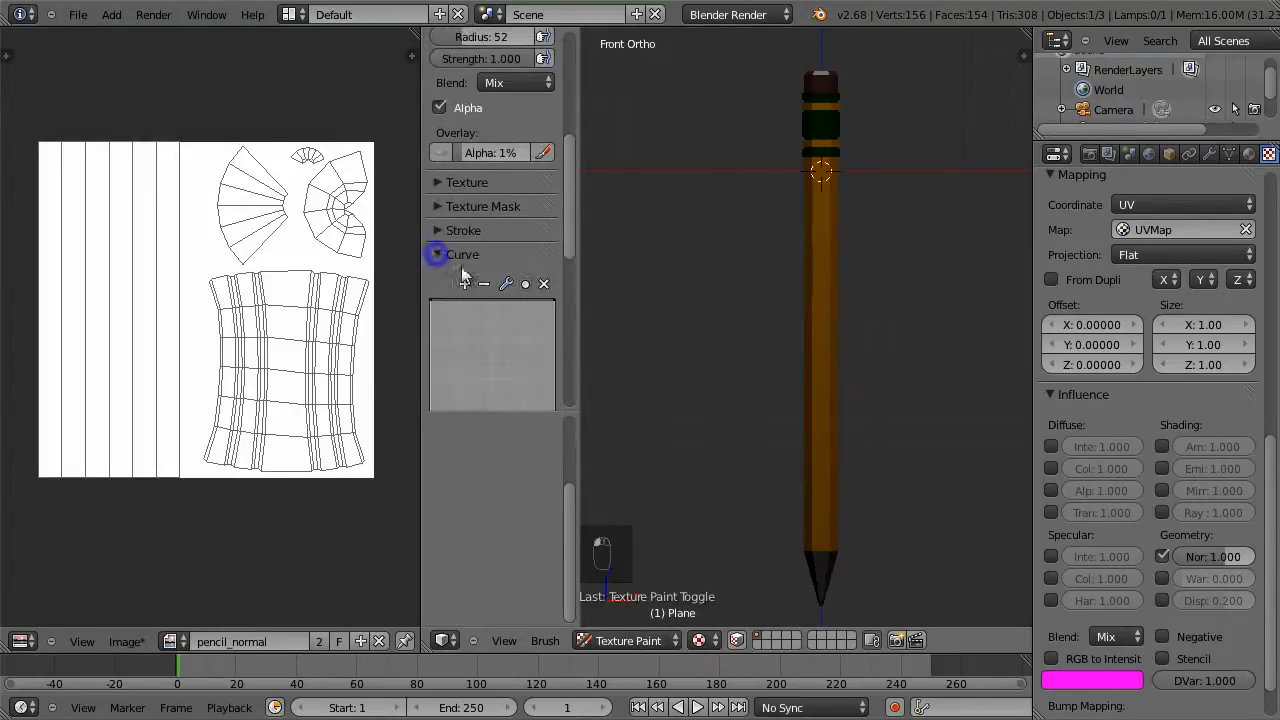
mouse_move(568, 249)
mouse_down()
mouse_move(570, 297)
mouse_move(577, 75)
mouse_up()
click(442, 335)
Set the brush radius to 25 for painting on the pencil shaft
scroll(875, 288, up, 5)
key(f)
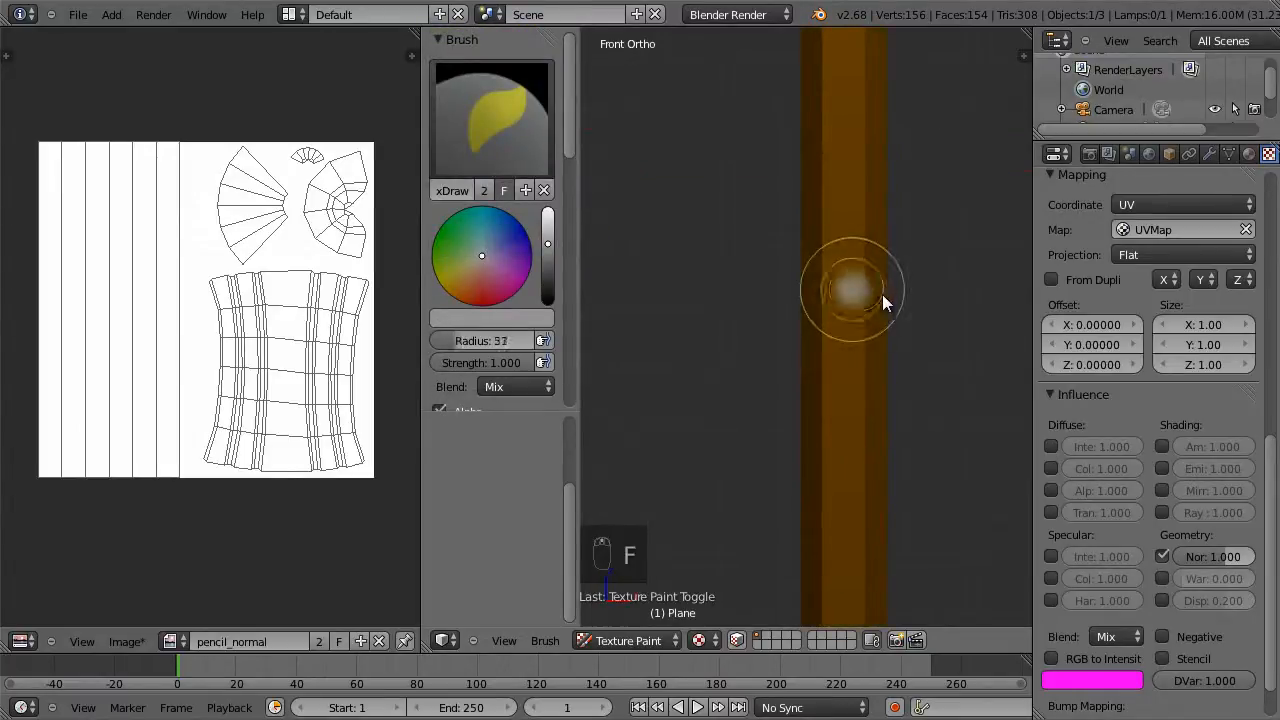
click(876, 296)
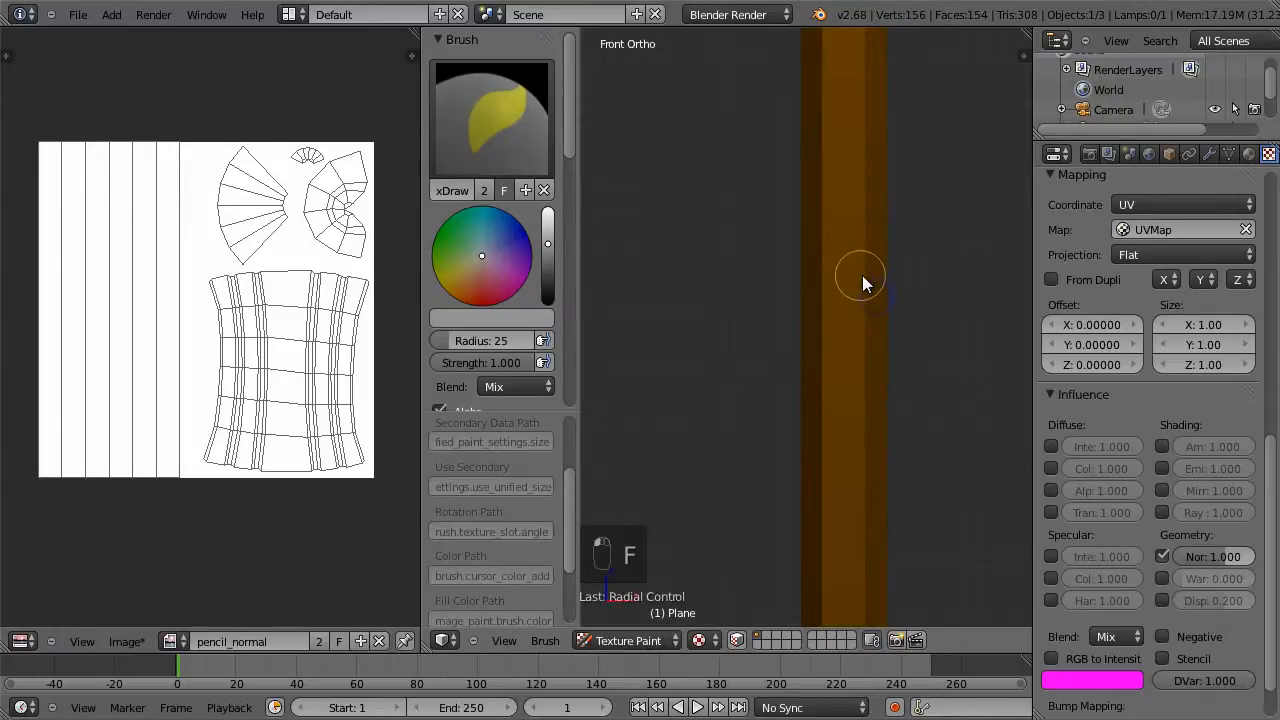
click(858, 266)
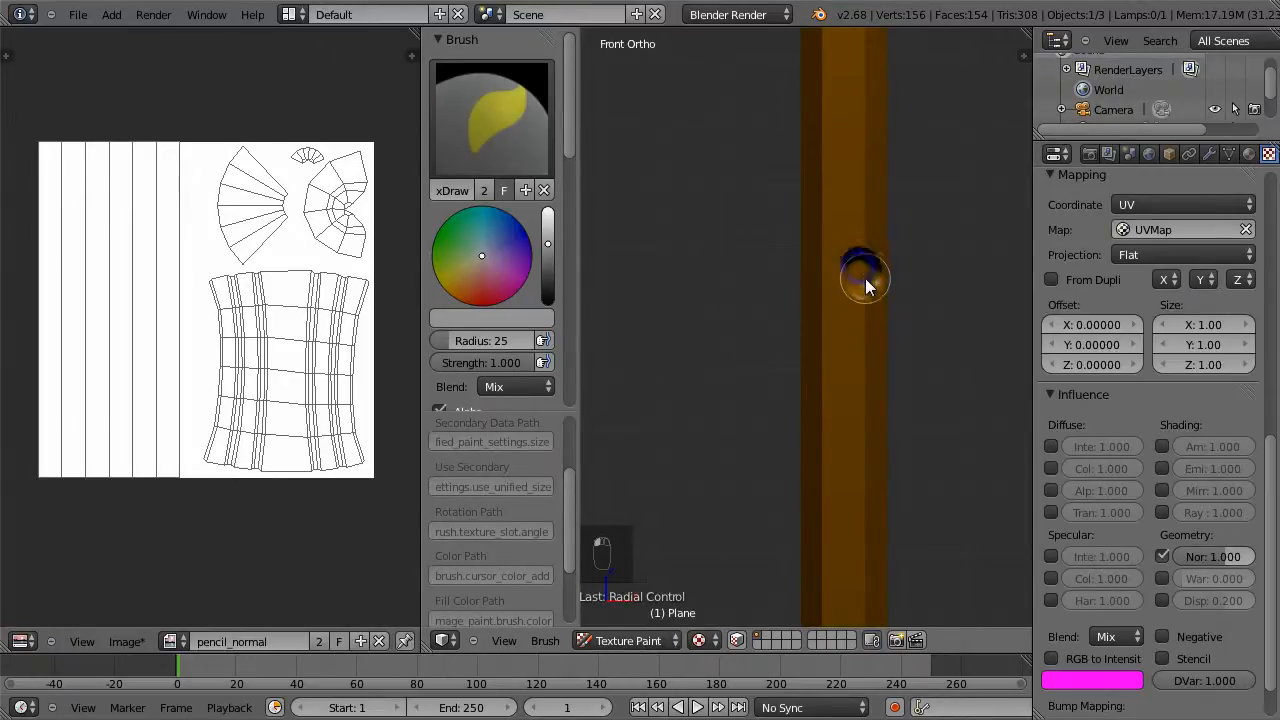
click(860, 298)
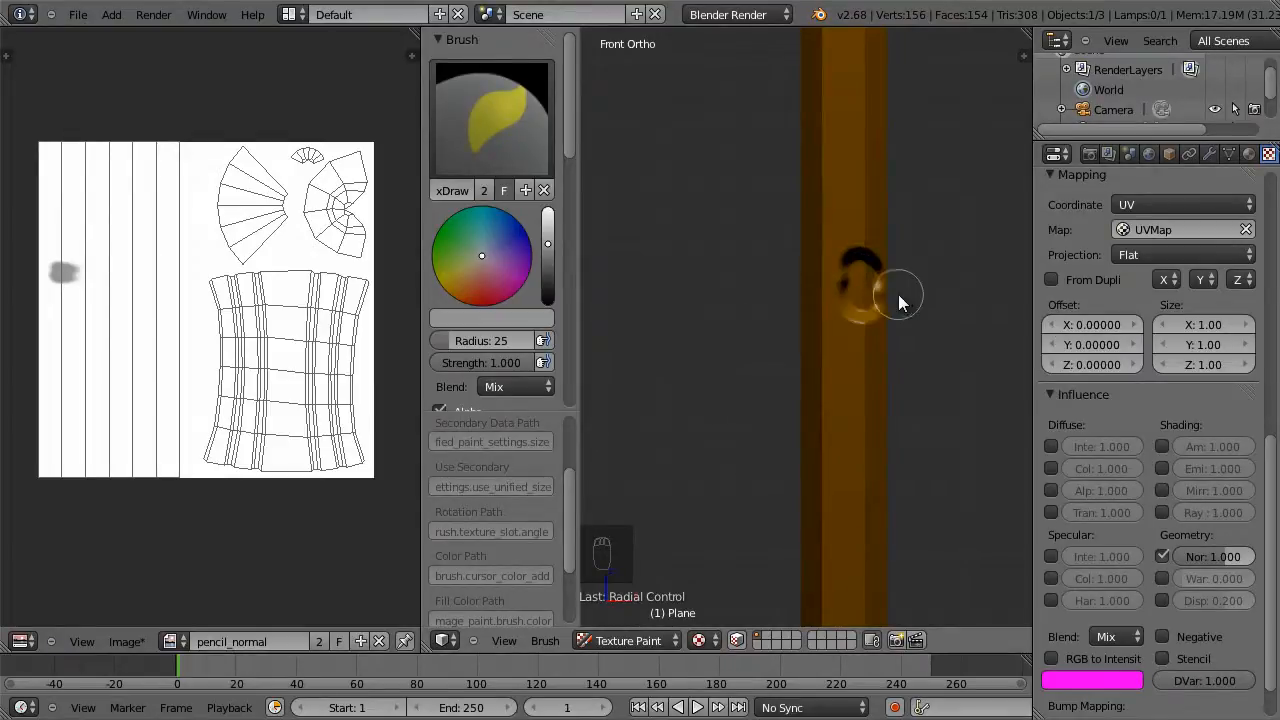
key(ctrl+z)
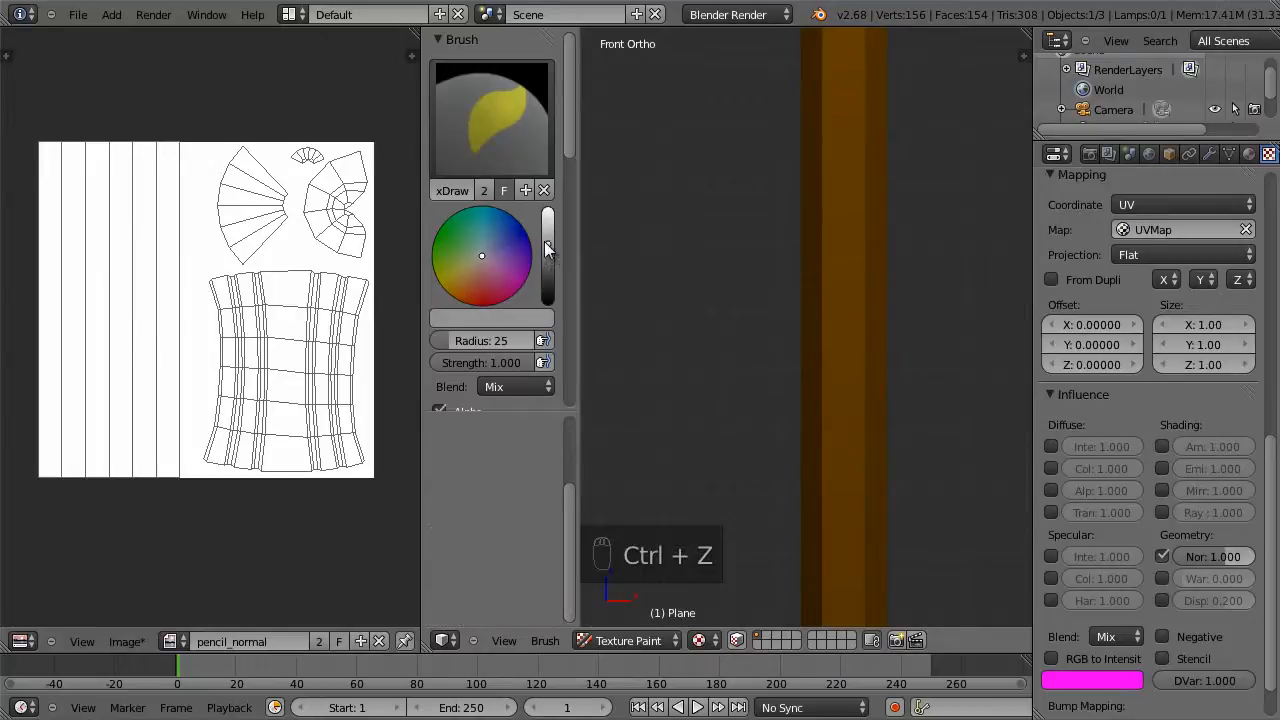
Lighten the brush's grey, undo a trial dent on the shaft, and set the brush strength to 0.479
drag(548, 248, 549, 223)
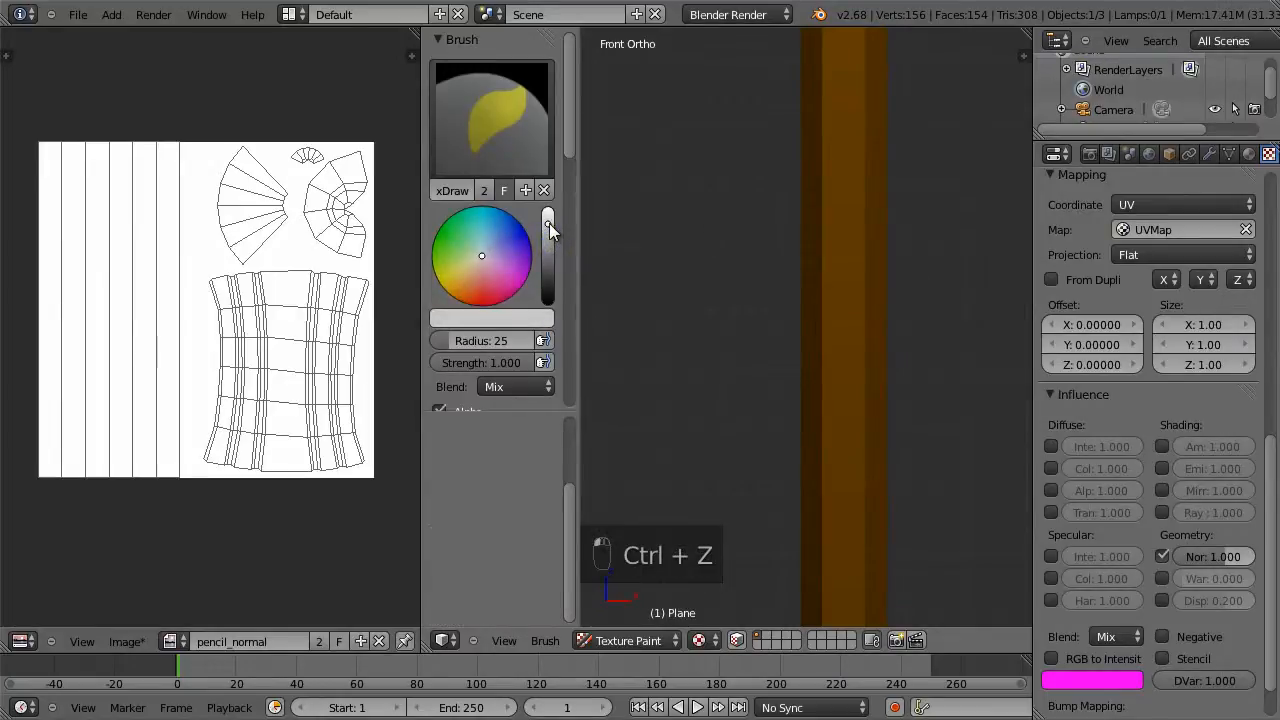
click(863, 255)
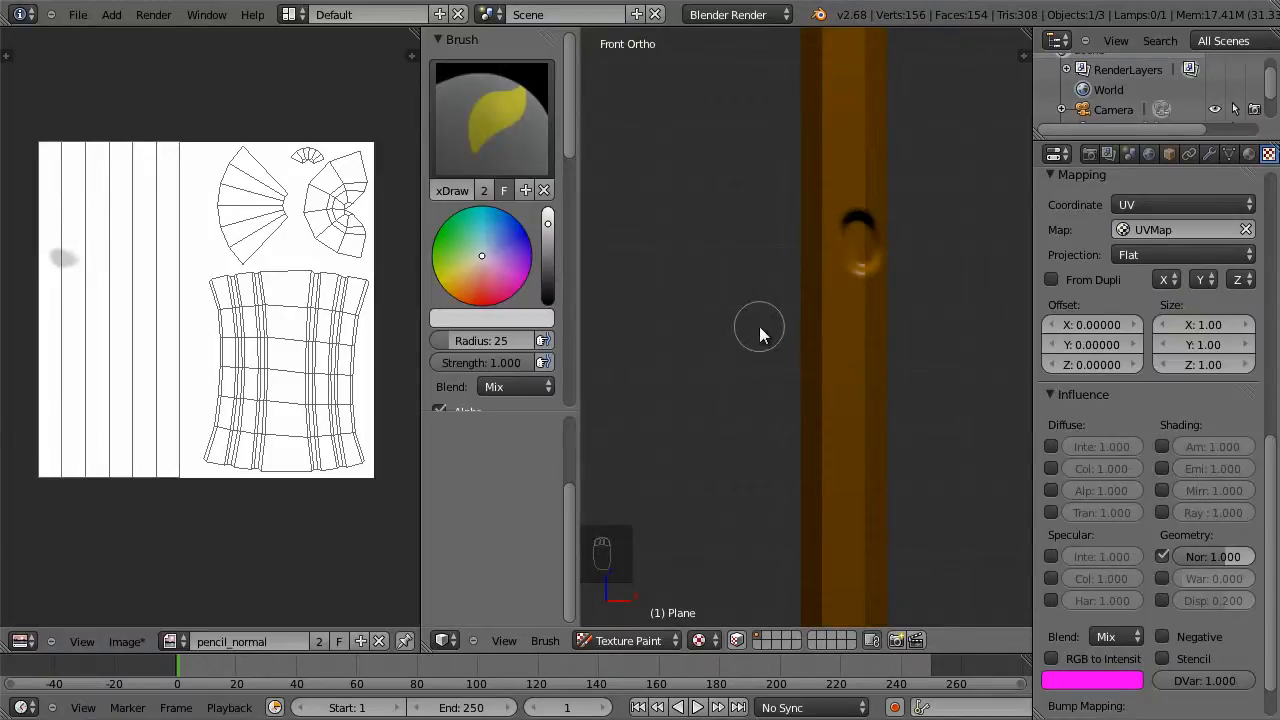
key(ctrl+z)
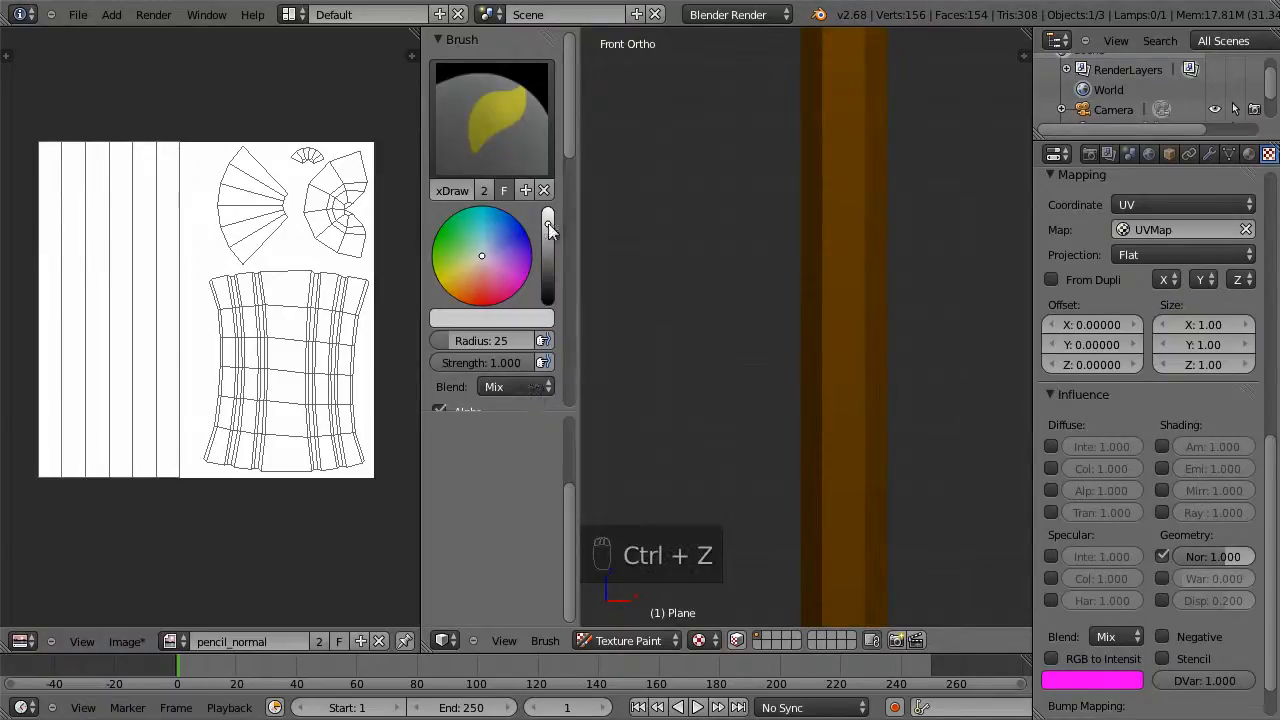
drag(522, 362, 469, 366)
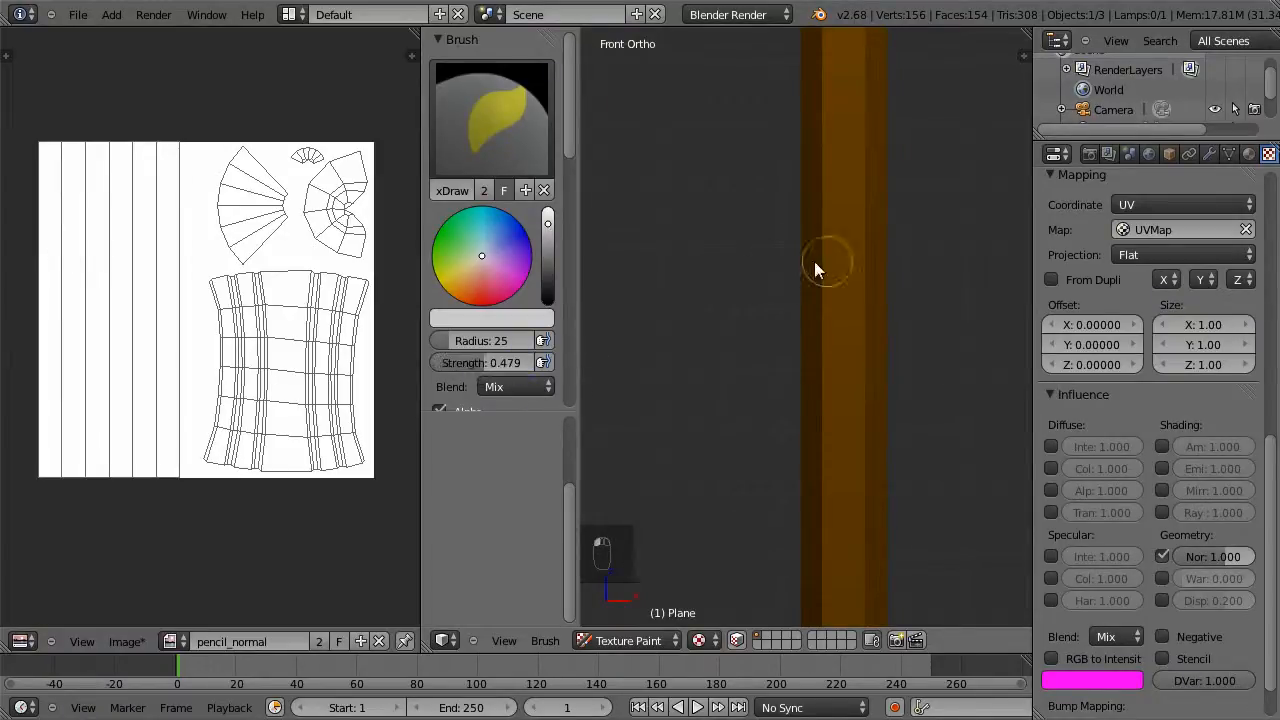
Paint a faint bump dent on the front edge of the pencil shaft
click(851, 268)
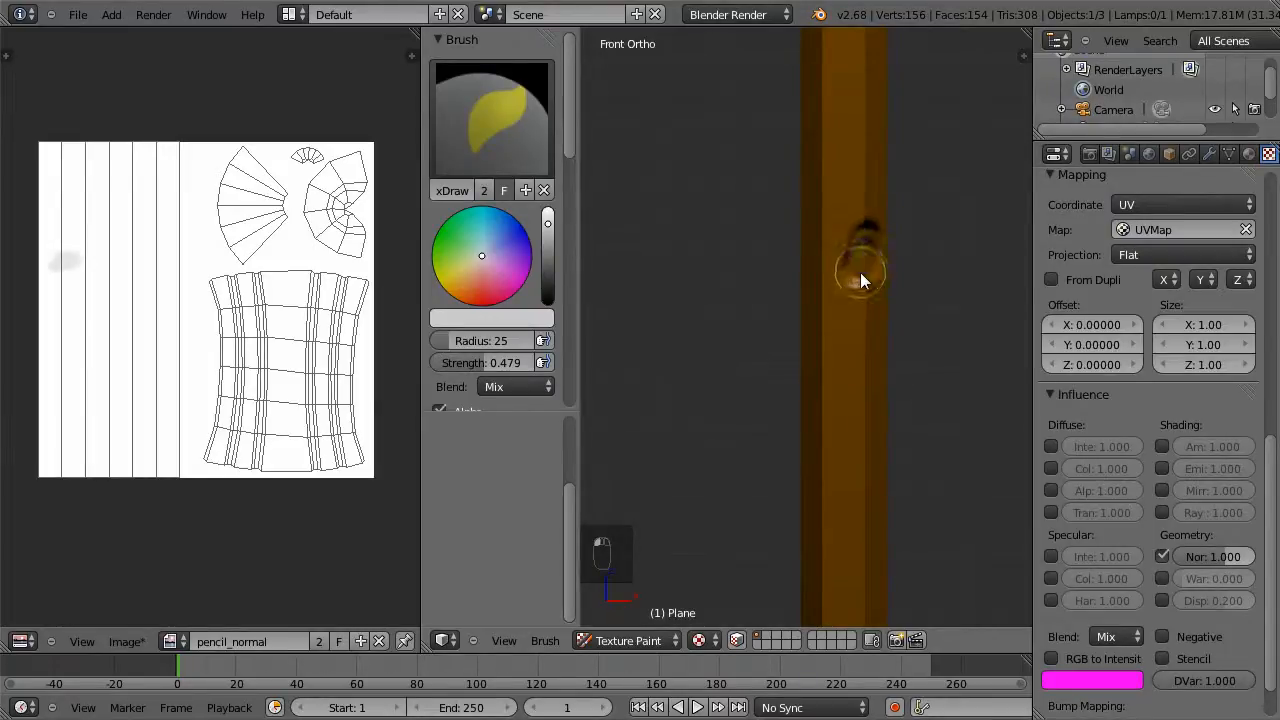
click(858, 273)
scroll(903, 386, down, 4)
scroll(864, 420, up, 1)
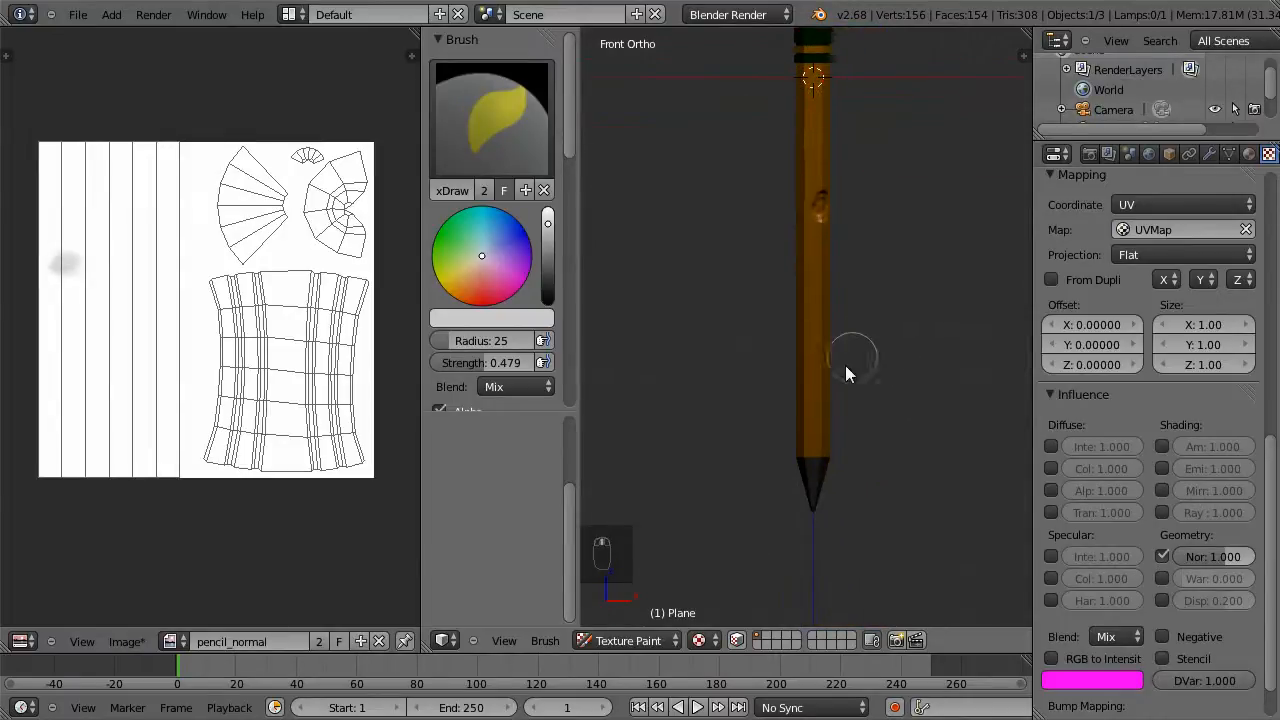
Paint a second dent on another edge lower on the shaft, refining it with brush radius 17
scroll(820, 379, up, 3)
mouse_move(808, 386)
middle_down()
mouse_move(837, 386)
mouse_move(866, 411)
mouse_move(697, 323)
middle_up()
click(688, 320)
scroll(694, 320, up, 2)
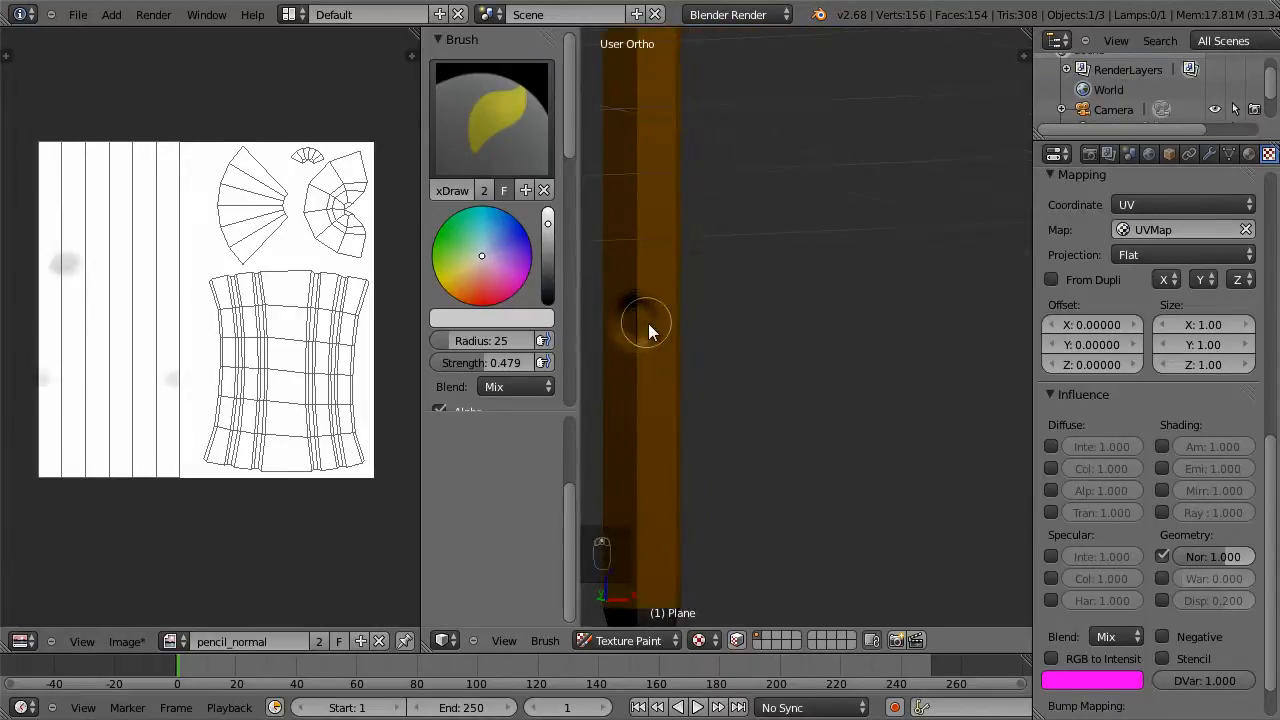
key(f)
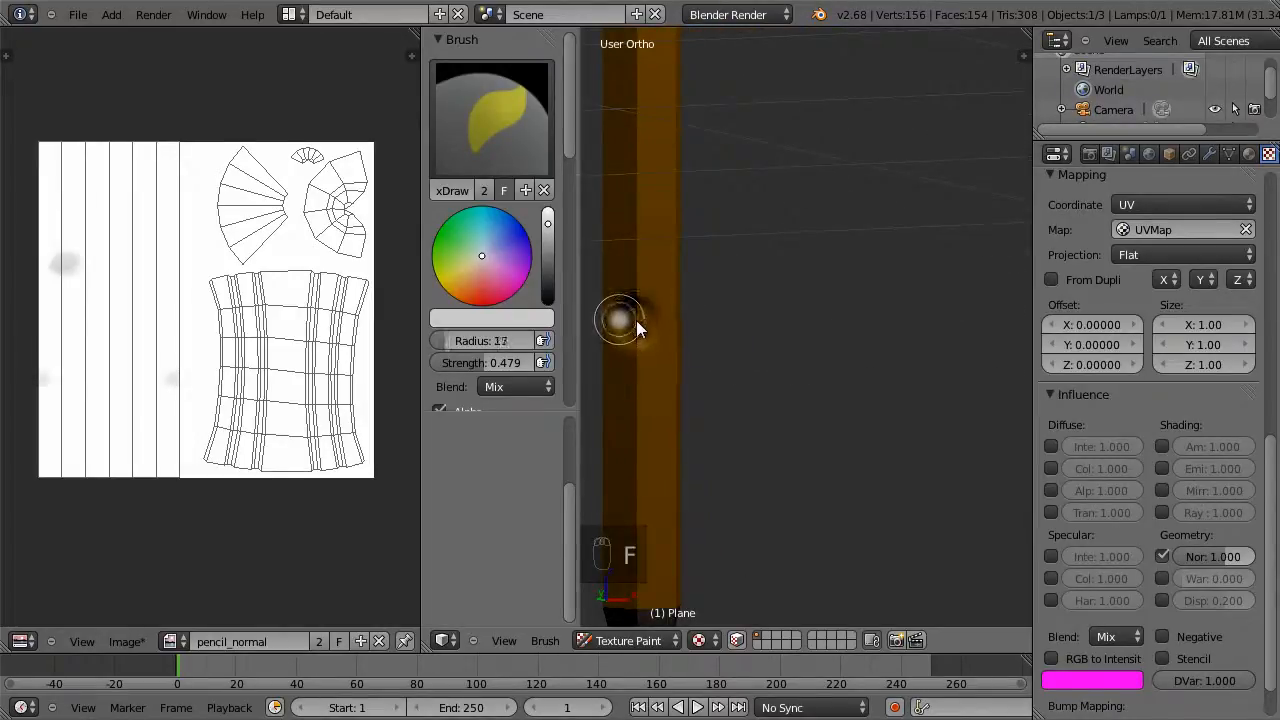
click(637, 322)
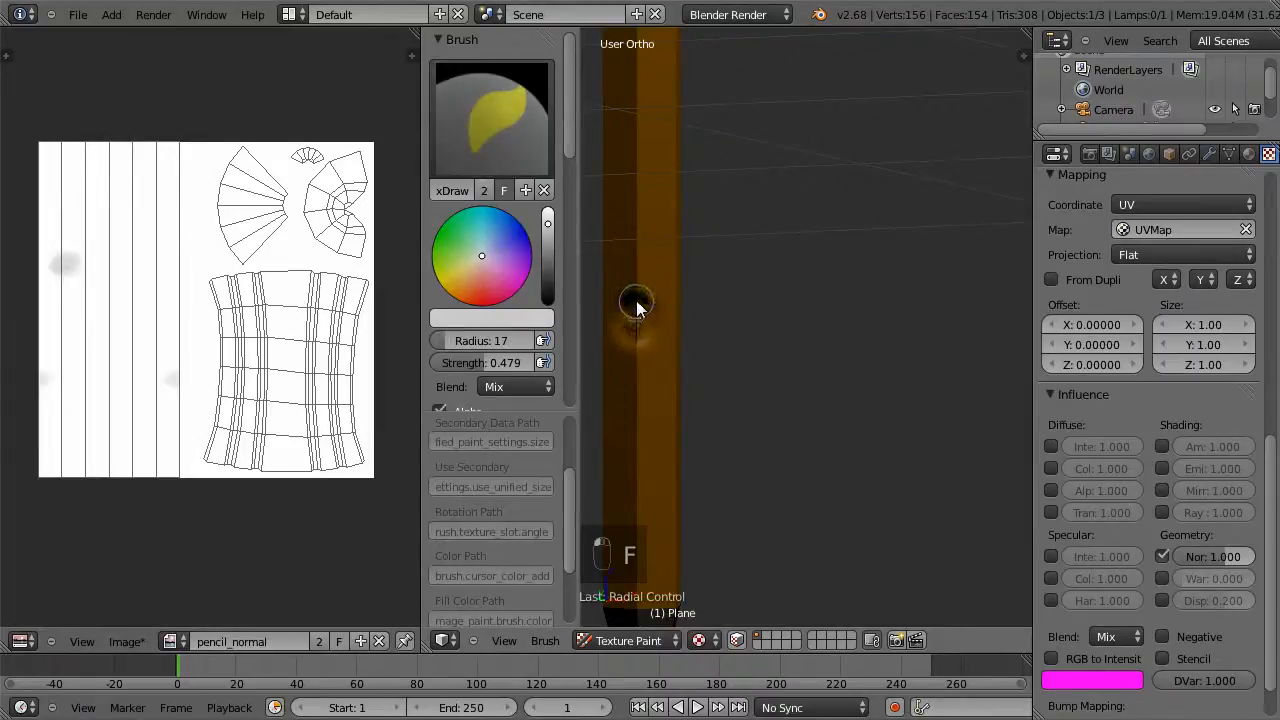
click(645, 318)
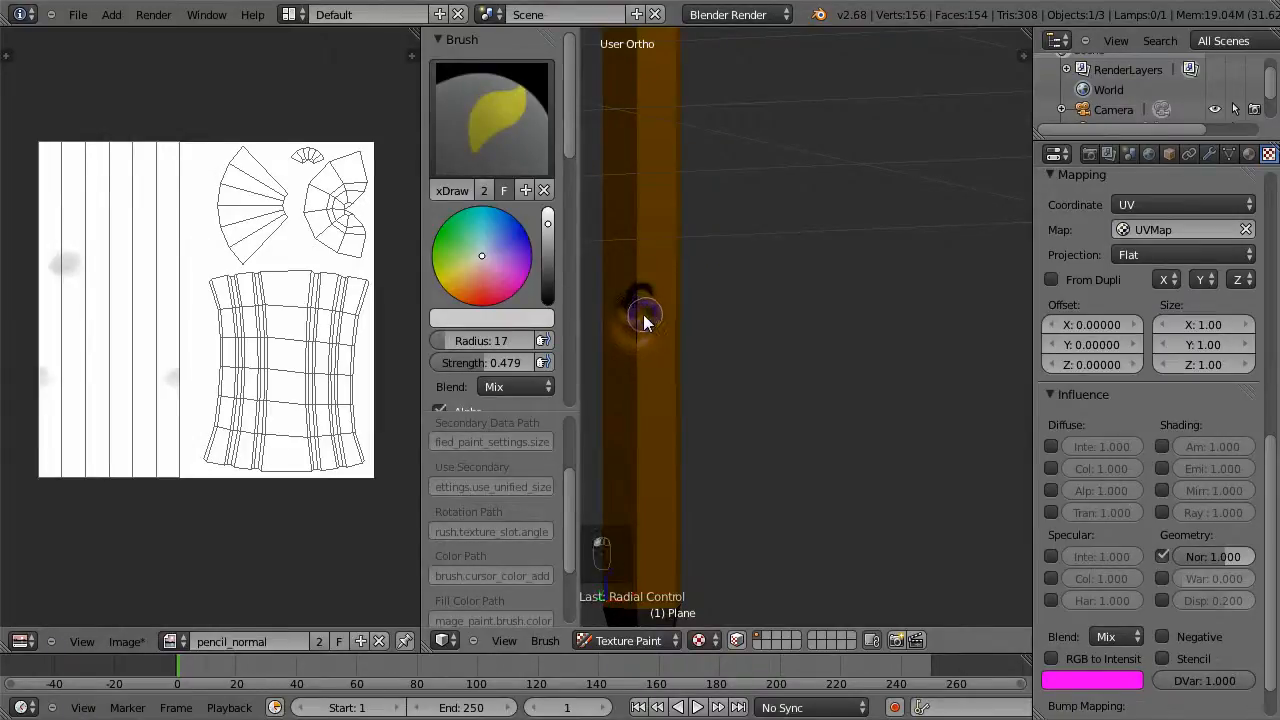
Set the brush radius to 22 and paint a third dent across the edge higher up the shaft
mouse_move(722, 338)
middle_down()
mouse_move(741, 314)
mouse_move(750, 206)
mouse_move(812, 398)
mouse_move(754, 556)
middle_up()
mouse_move(731, 386)
middle_down()
mouse_move(766, 217)
mouse_move(812, 319)
mouse_move(728, 183)
middle_up()
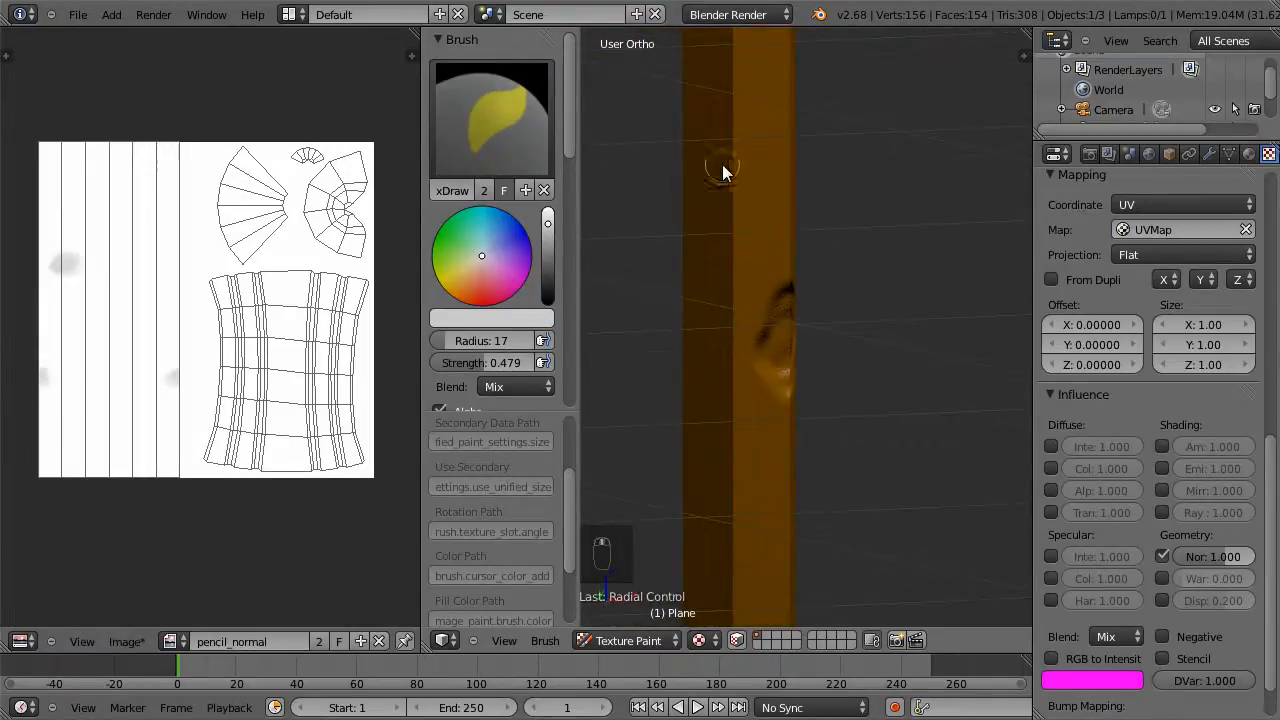
key(f)
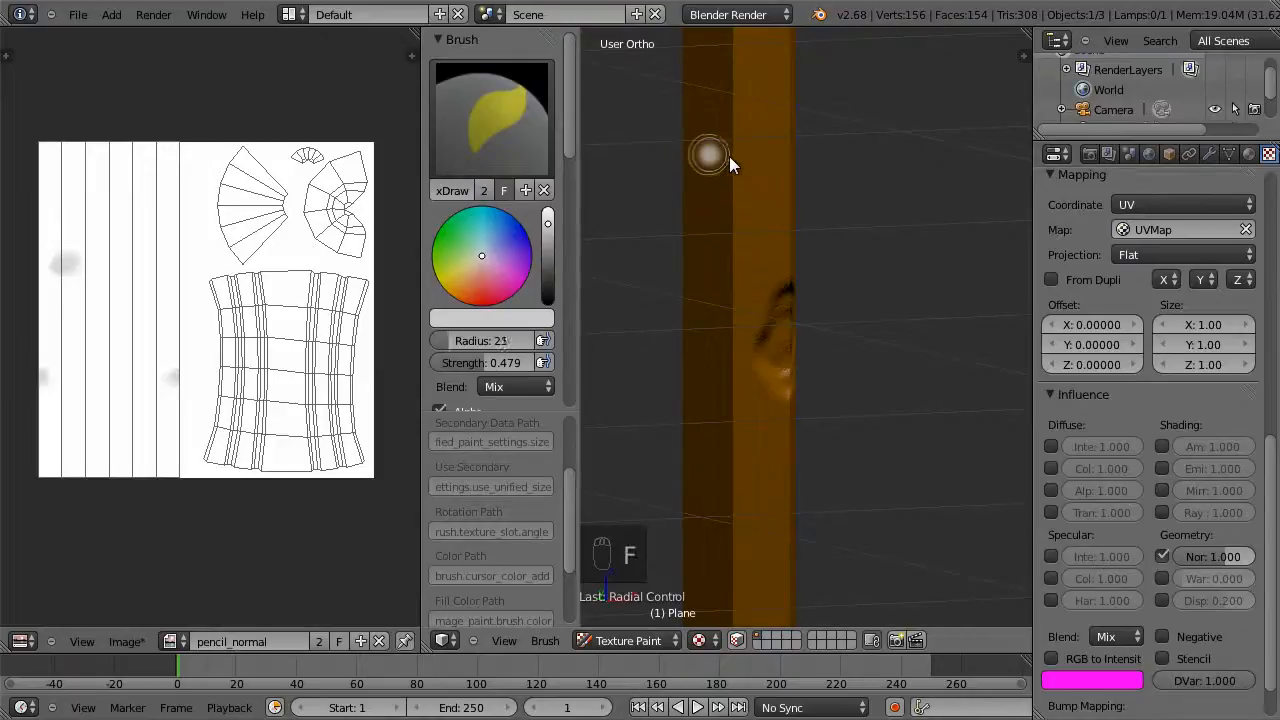
click(731, 158)
drag(734, 160, 752, 94)
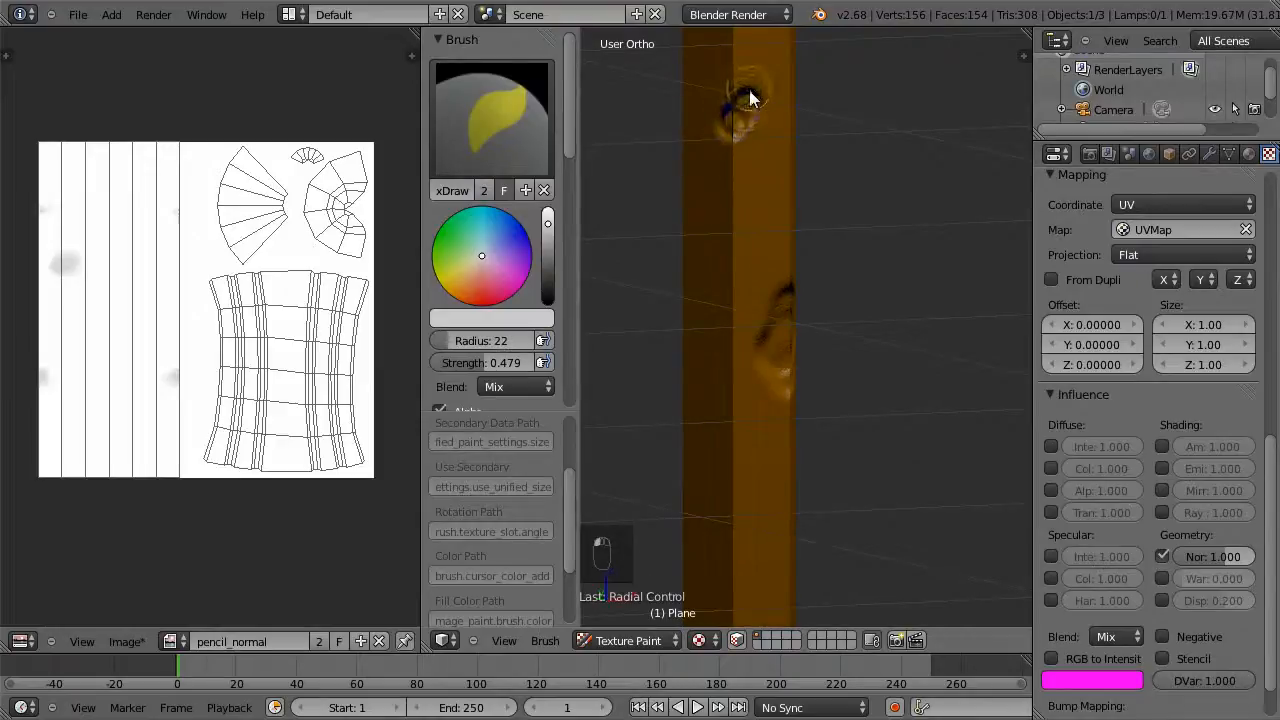
Rework the upper dent with brush radius 29 and strength 0.292, and return the radius to 22
key(f)
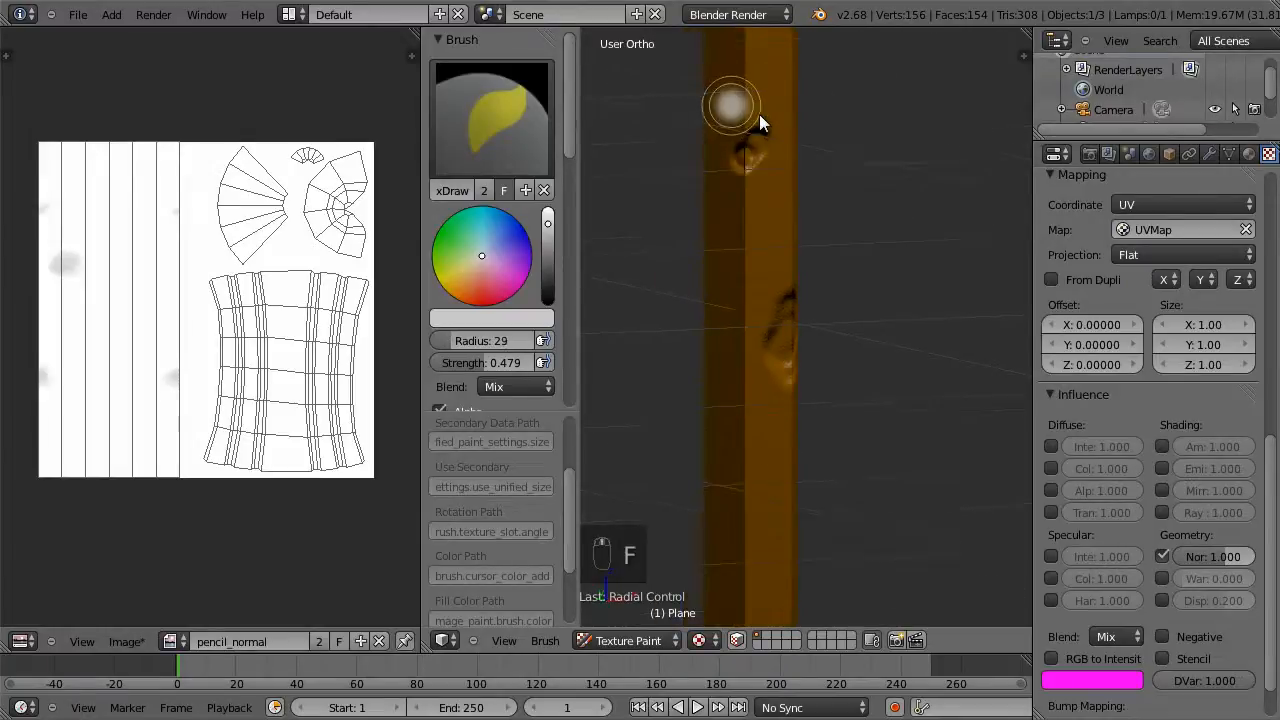
click(760, 120)
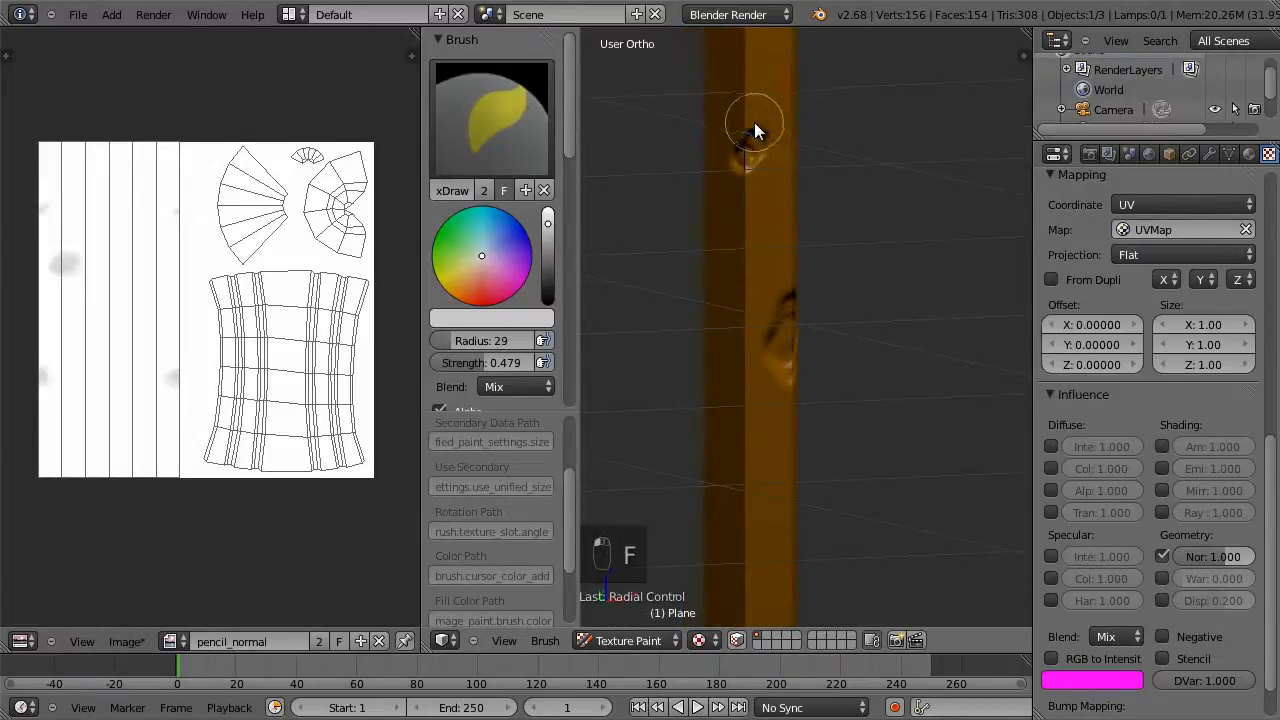
mouse_move(467, 356)
mouse_down()
mouse_move(472, 365)
mouse_move(450, 365)
mouse_up()
drag(751, 128, 754, 138)
key(f)
click(753, 137)
Reduce the pencil_normal texture's Normal influence to 0.730 and check the dents along the pencil
mouse_move(894, 360)
middle_down()
mouse_move(834, 363)
mouse_move(857, 380)
mouse_move(904, 266)
mouse_move(894, 400)
middle_up()
click(912, 265)
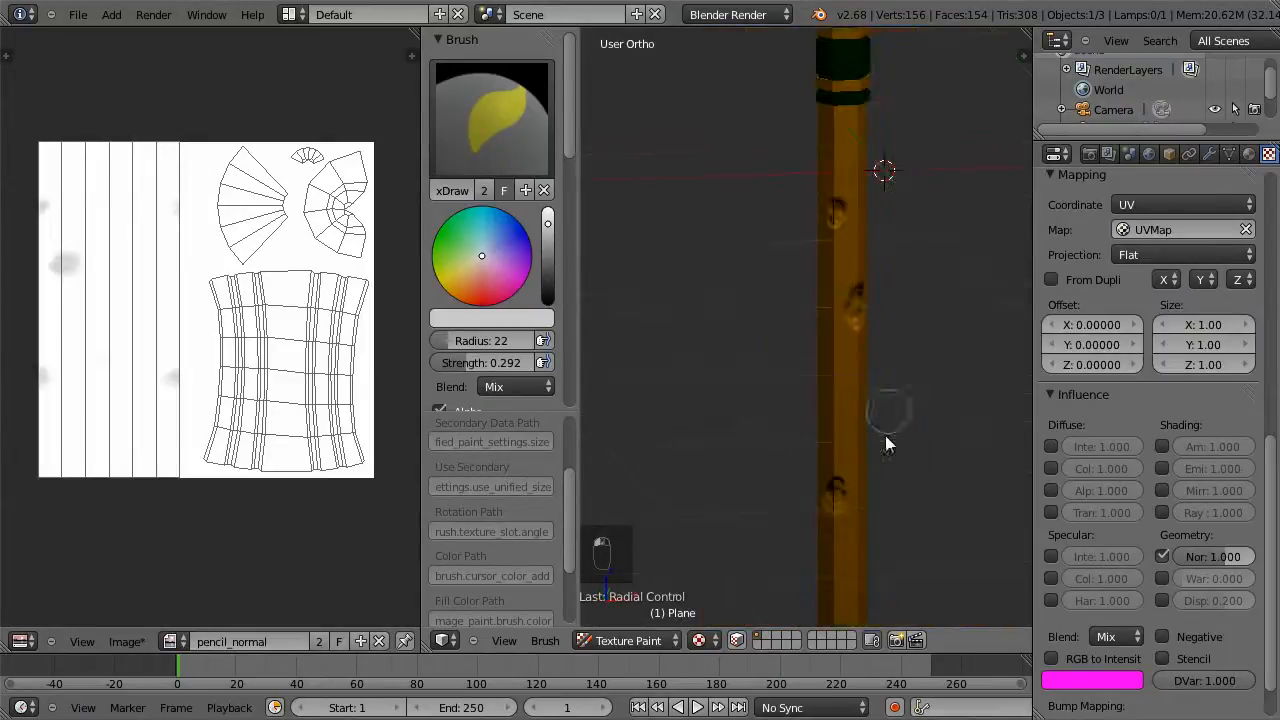
mouse_move(854, 517)
middle_down()
mouse_move(839, 545)
mouse_move(871, 523)
mouse_move(851, 277)
middle_up()
click(844, 316)
mouse_move(1221, 557)
mouse_down()
mouse_move(1202, 566)
mouse_move(1216, 561)
mouse_up()
scroll(912, 422, down, 5)
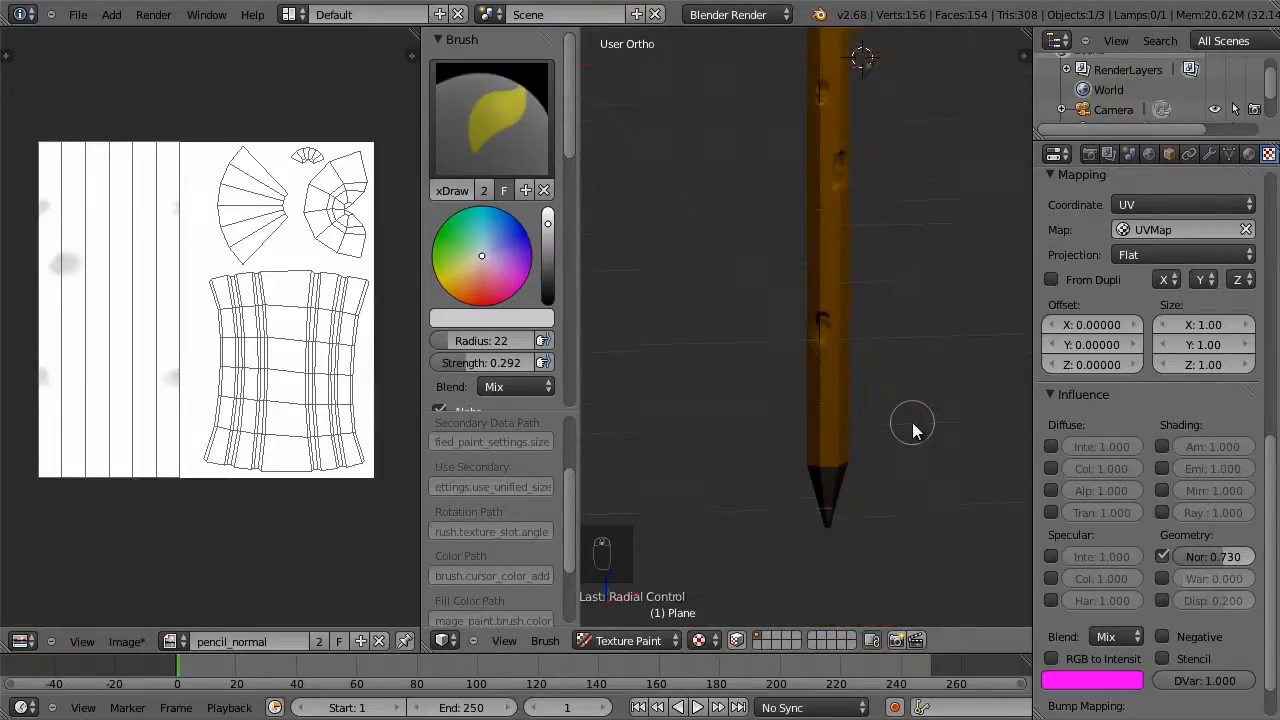
shift+middle_drag(894, 171, 846, 337)
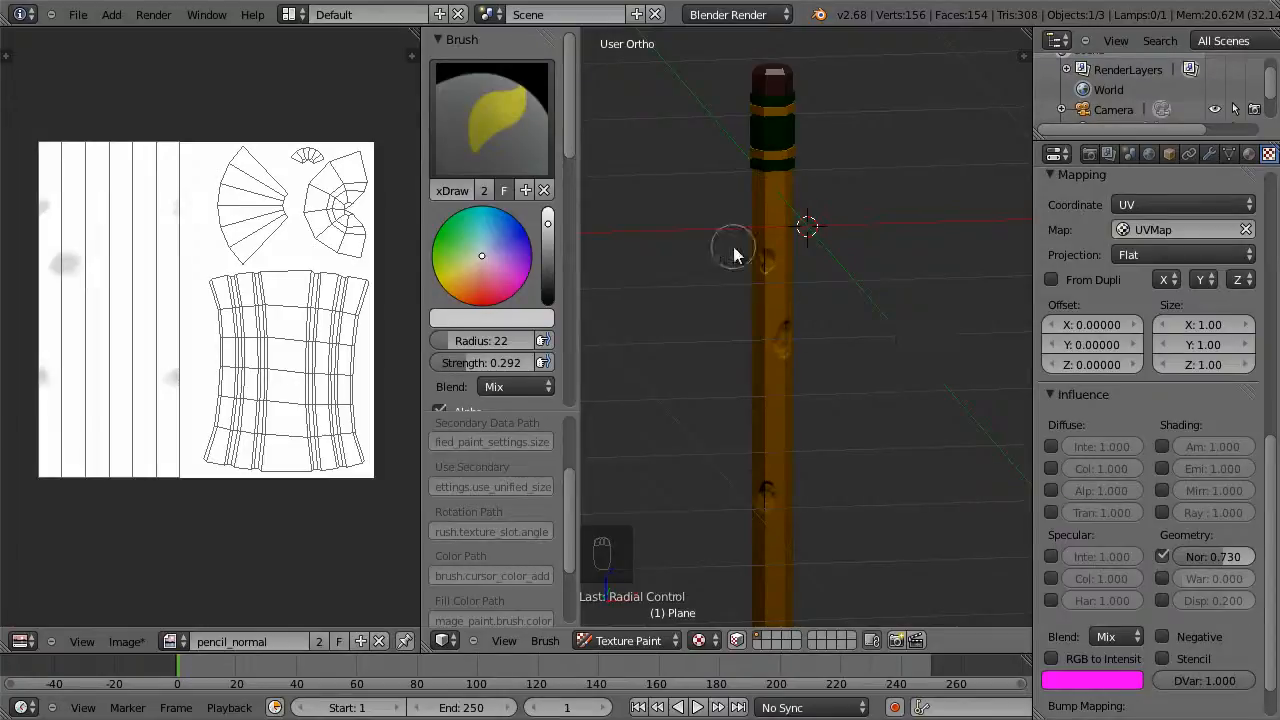
Save the painted bump image as pencil_normal.png in the Desktop folder
click(137, 640)
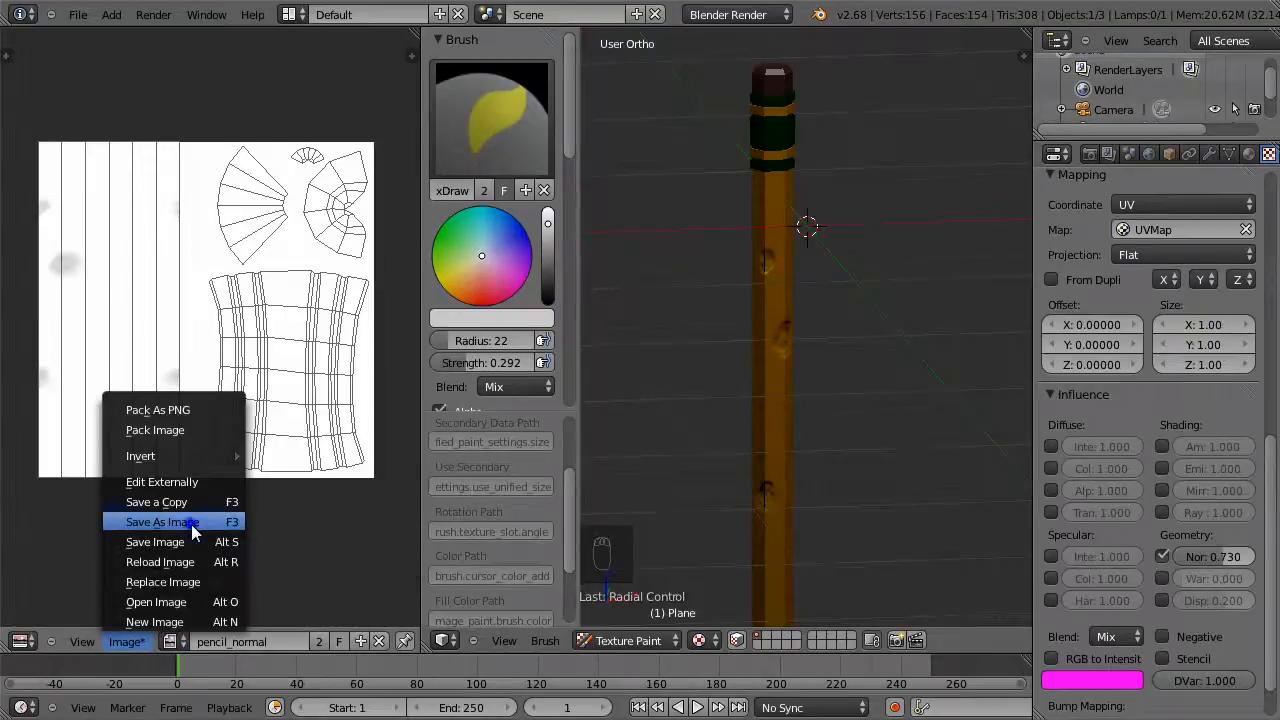
click(191, 522)
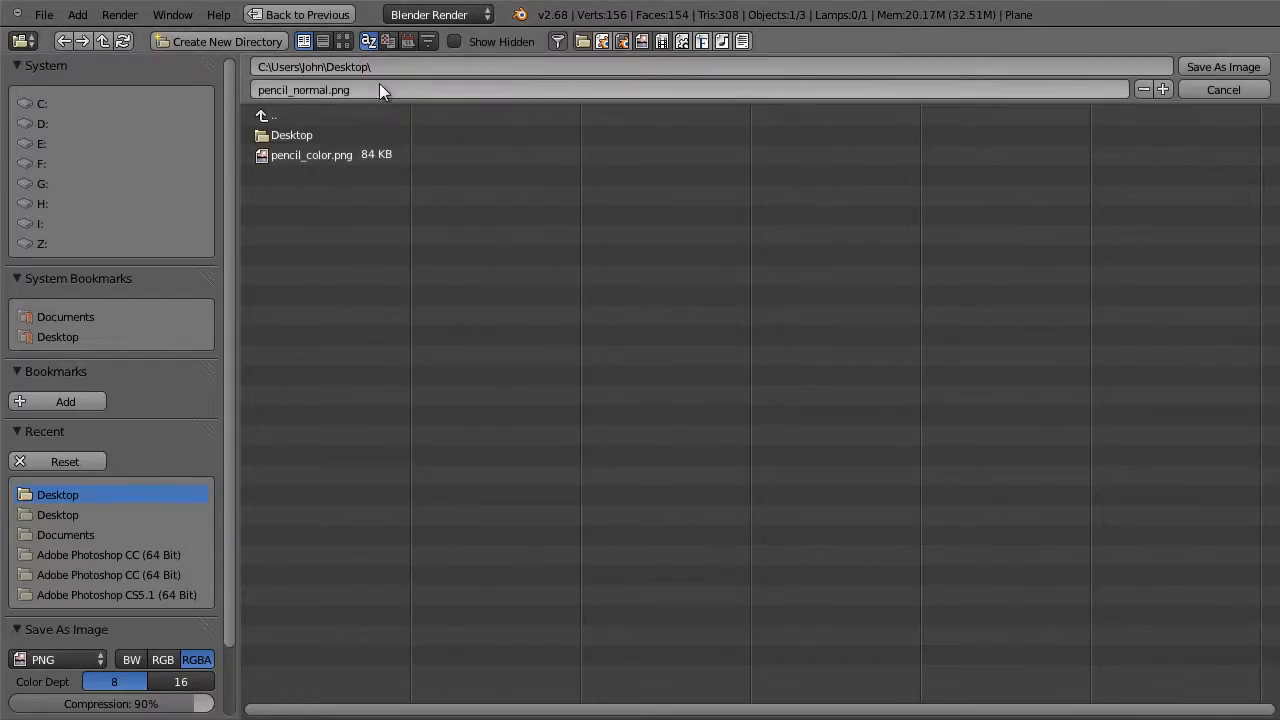
click(1209, 66)
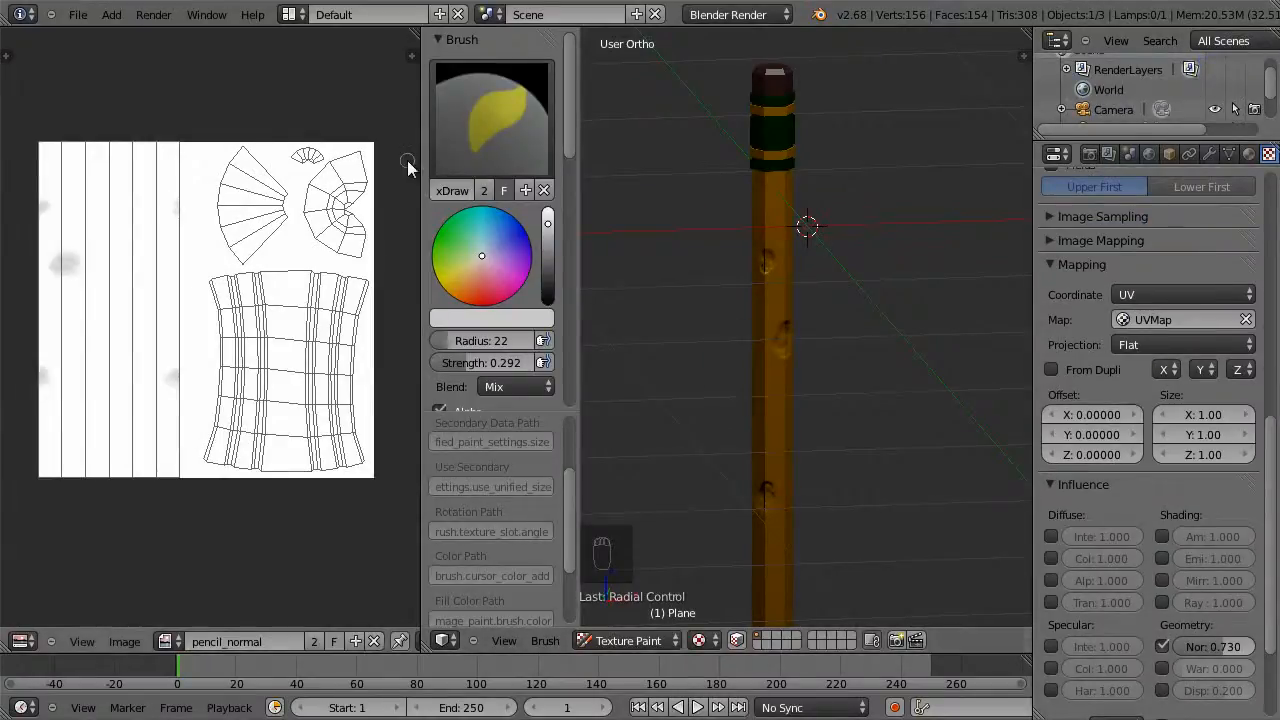
Save the Blender file under the incremented name pencil4.blend
click(77, 14)
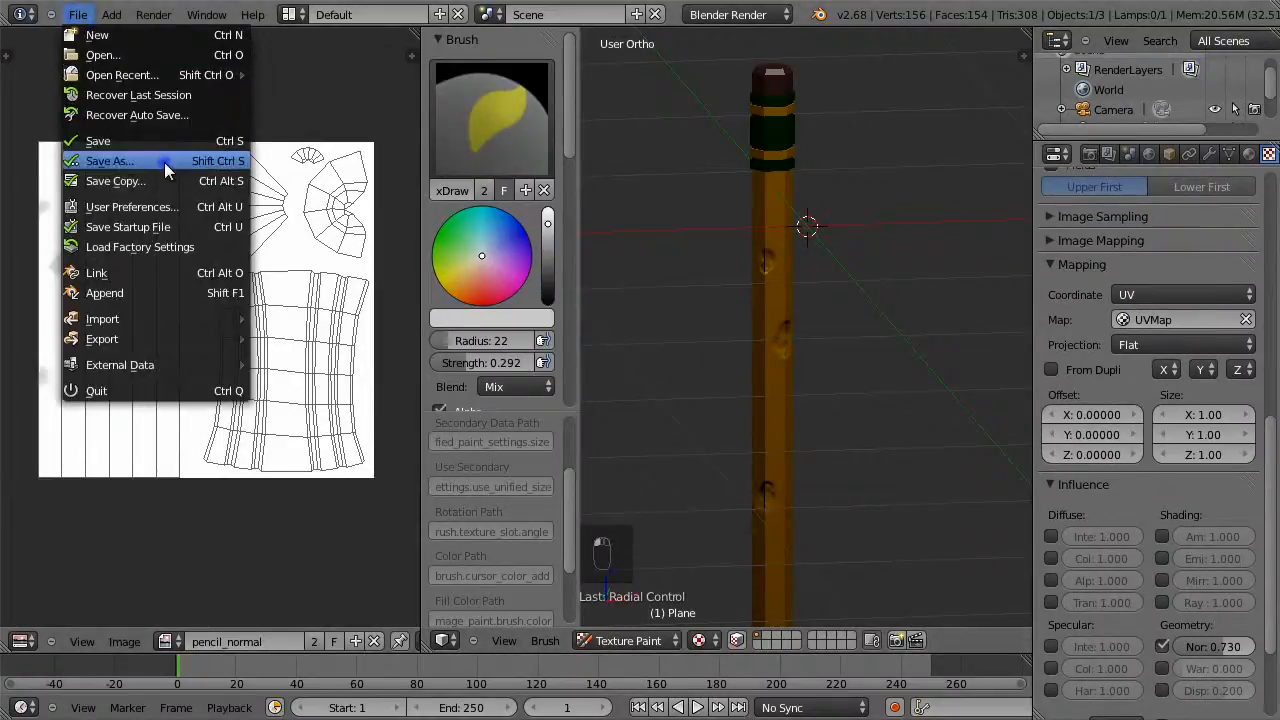
click(110, 161)
key(KP_Add)
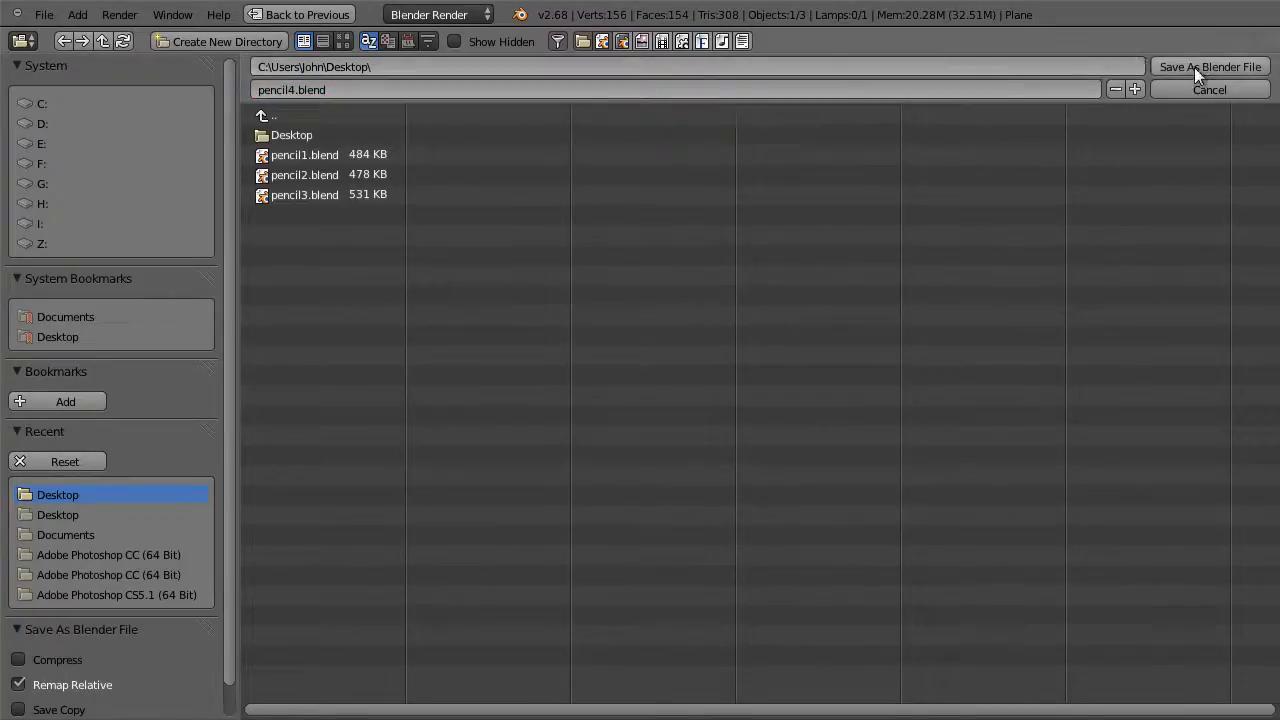
click(1194, 67)
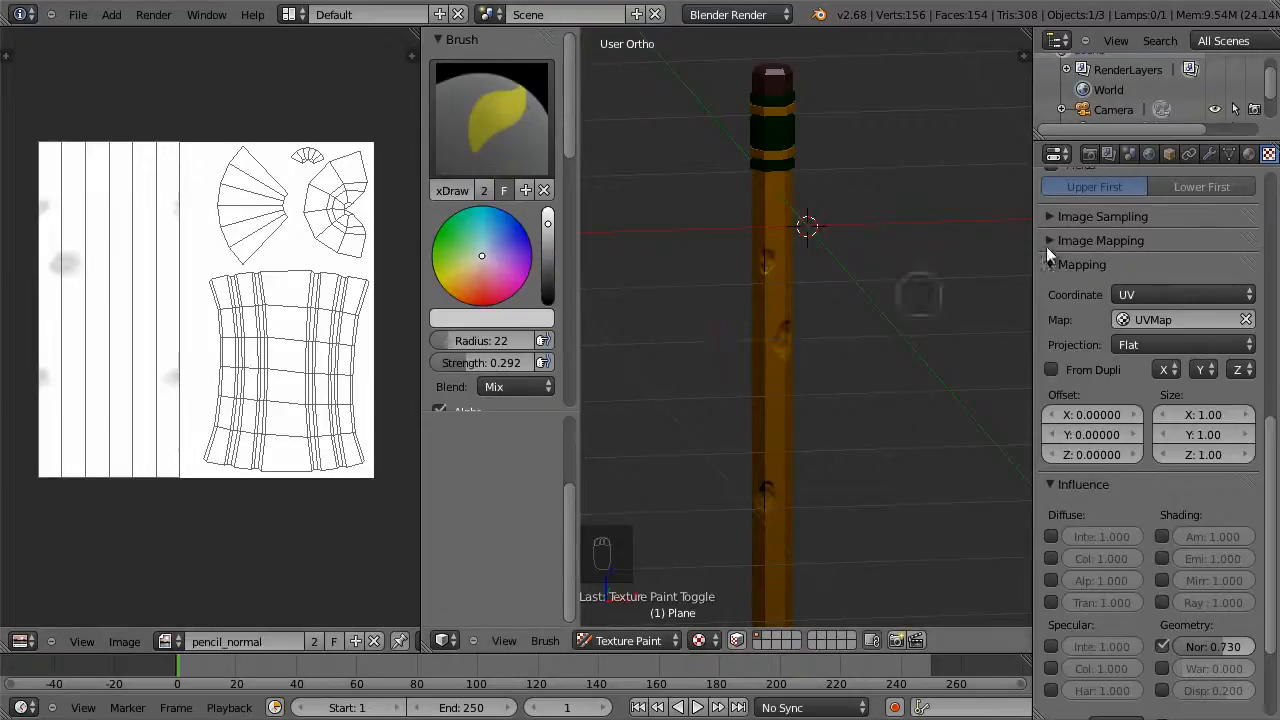
Add a texture named pencil_specular in the material's third slot and set its type to Image or Movie
scroll(1271, 196, up, 15)
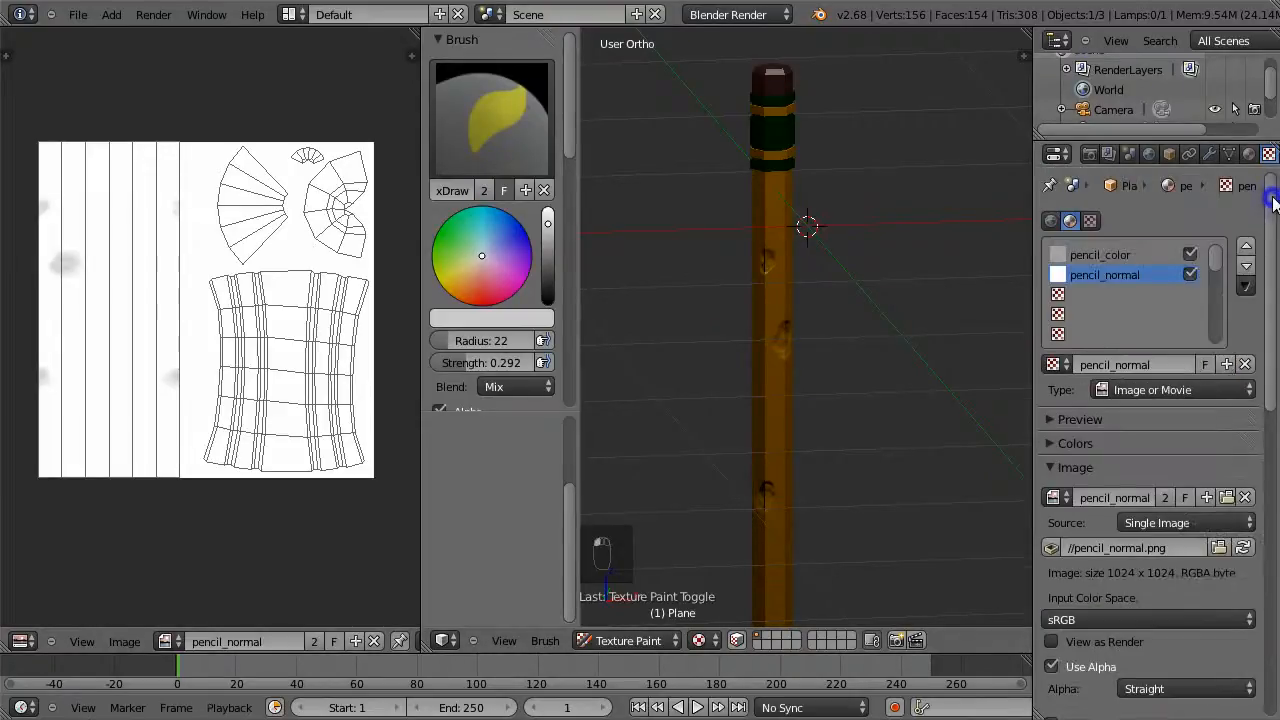
click(1121, 292)
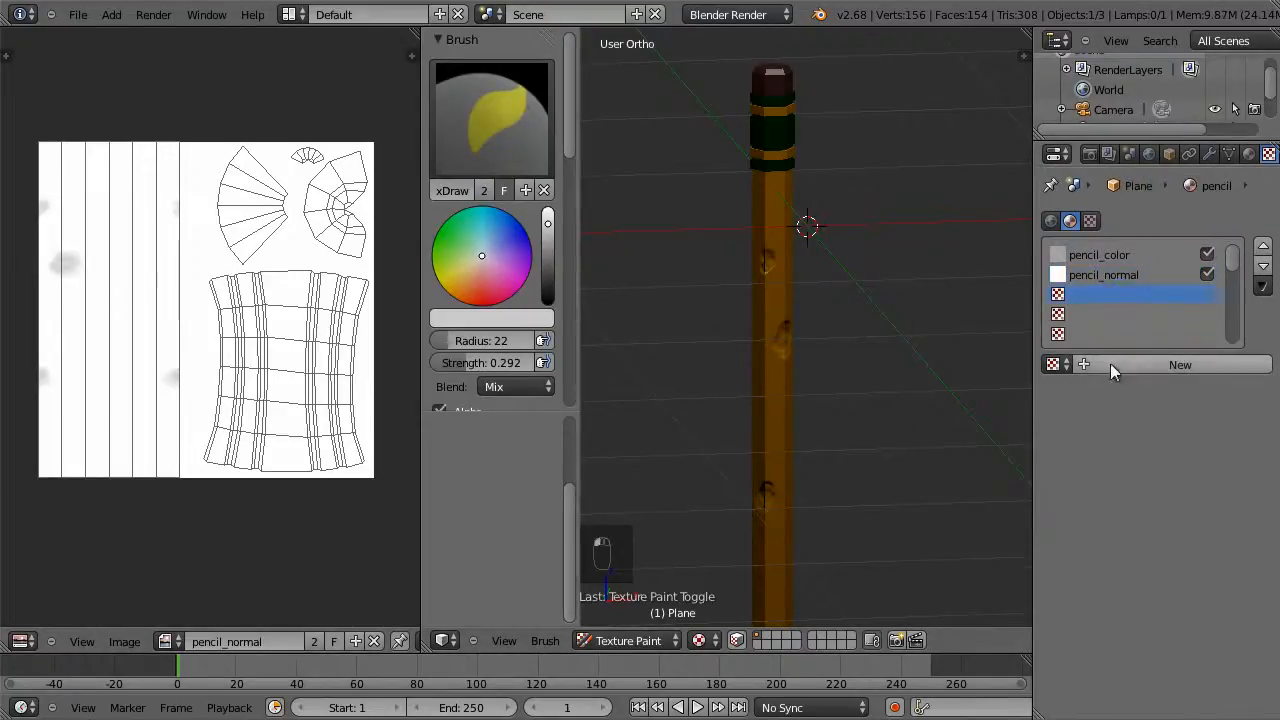
click(1108, 364)
double_click(1108, 364)
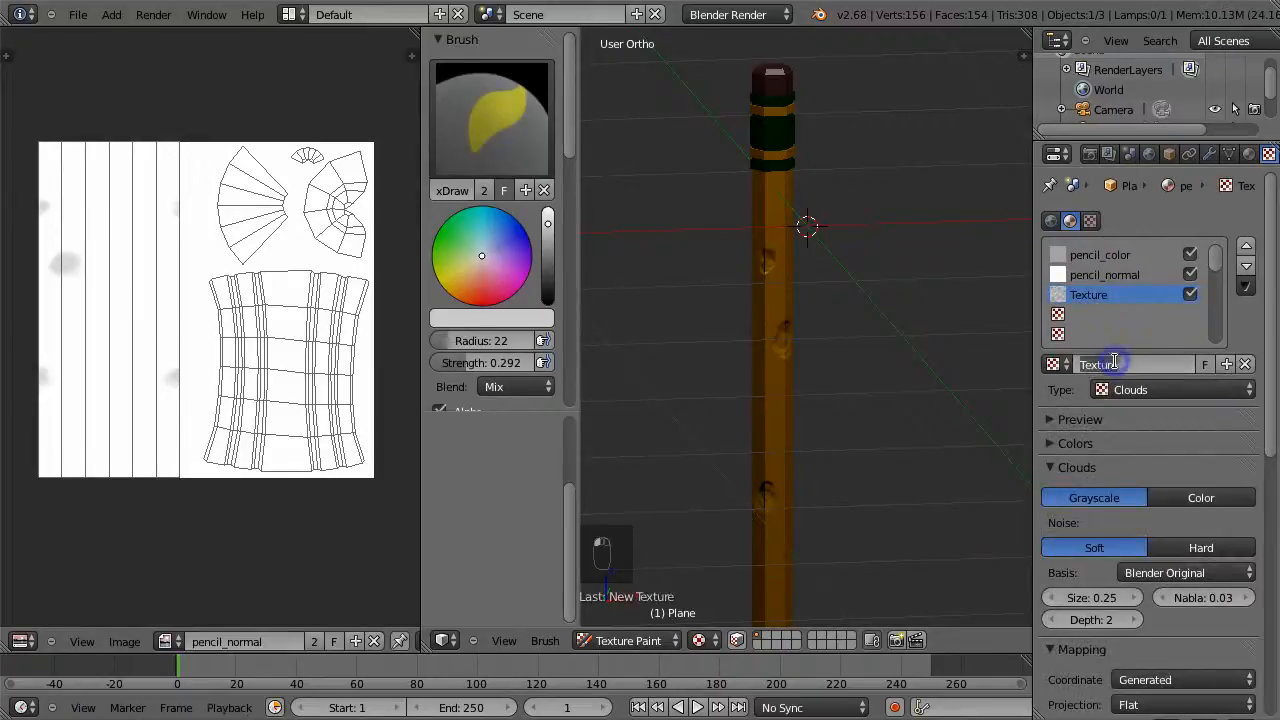
text(pencil_specular)
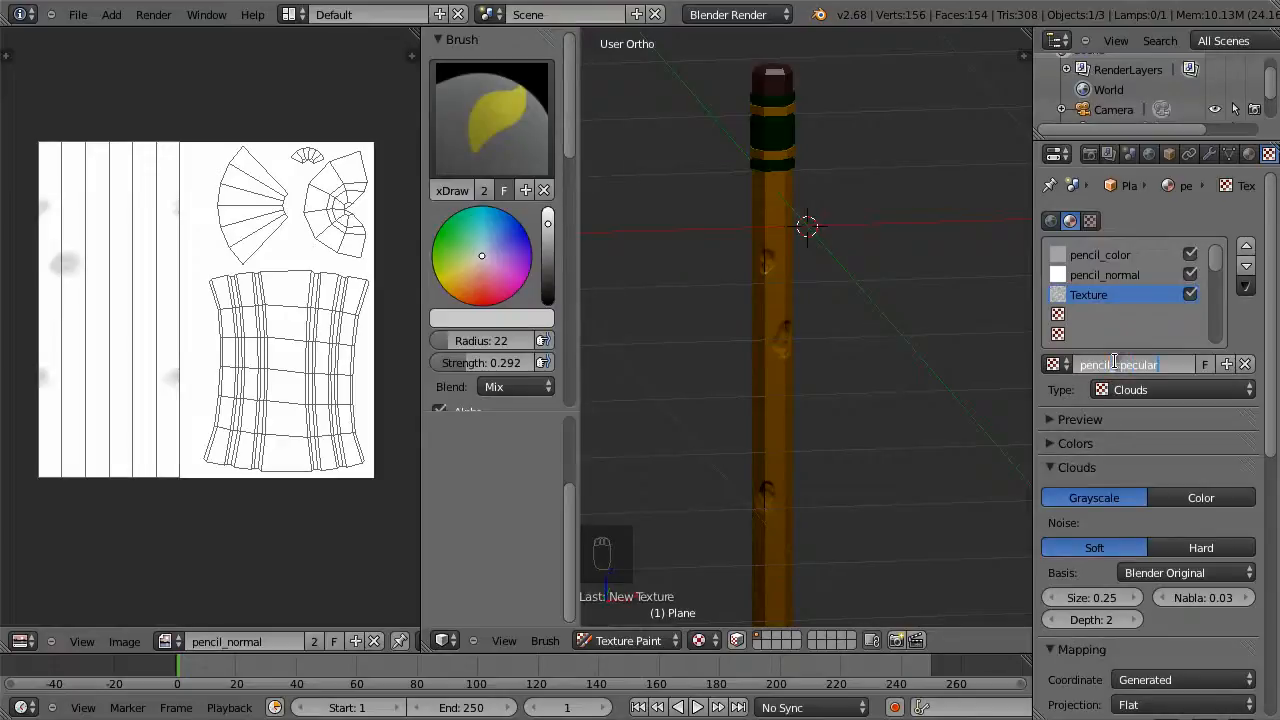
key(Return)
click(1122, 389)
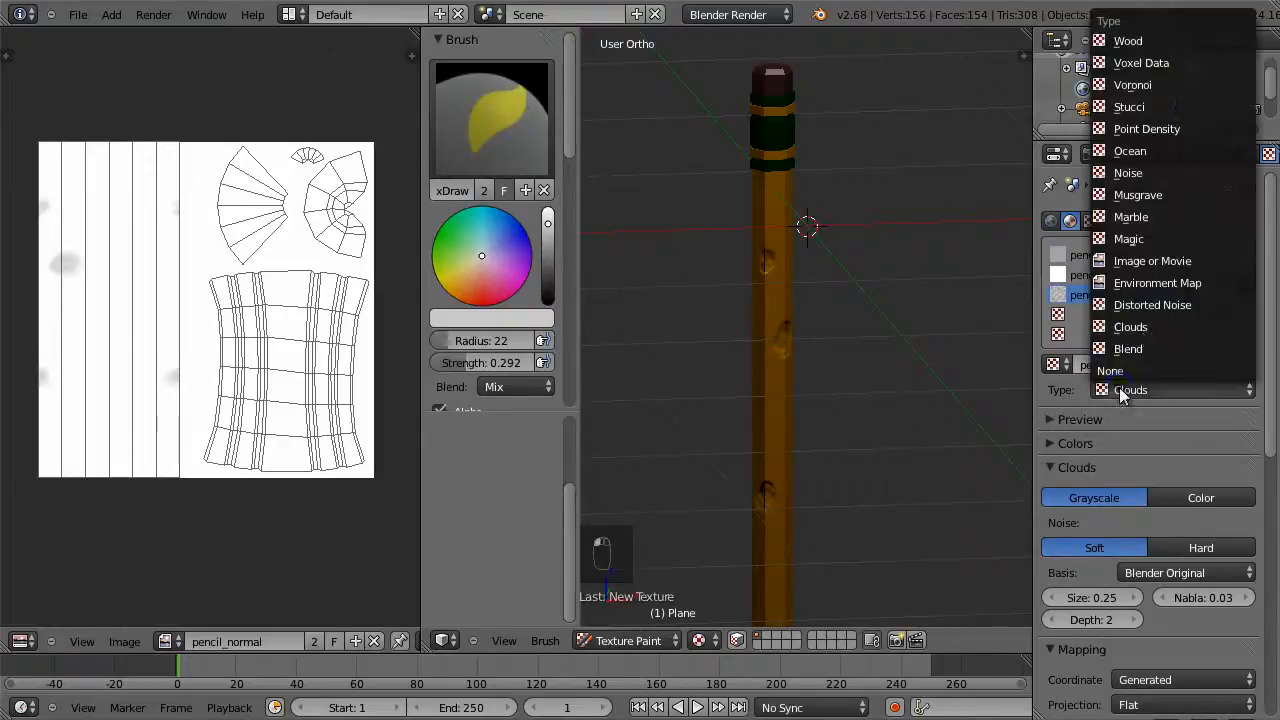
click(1170, 260)
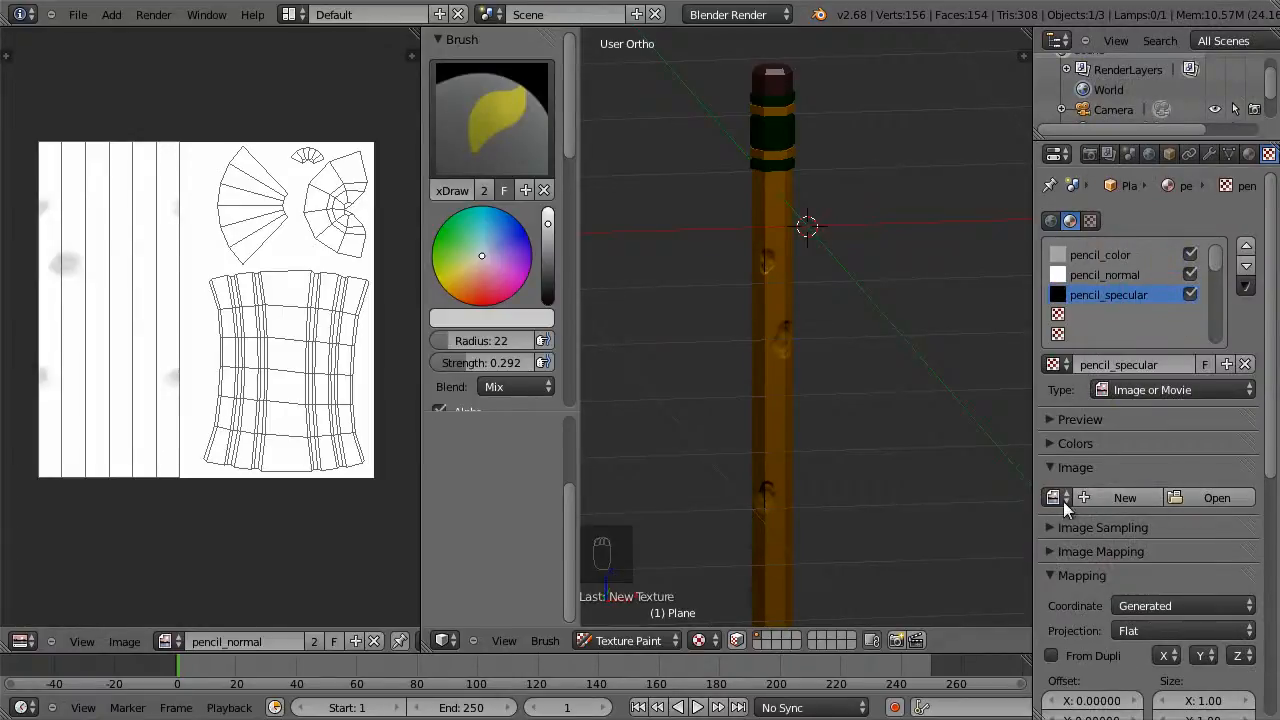
Create a blank white 1024 x 1024 image for the new texture and name it pencil_specular
click(1106, 495)
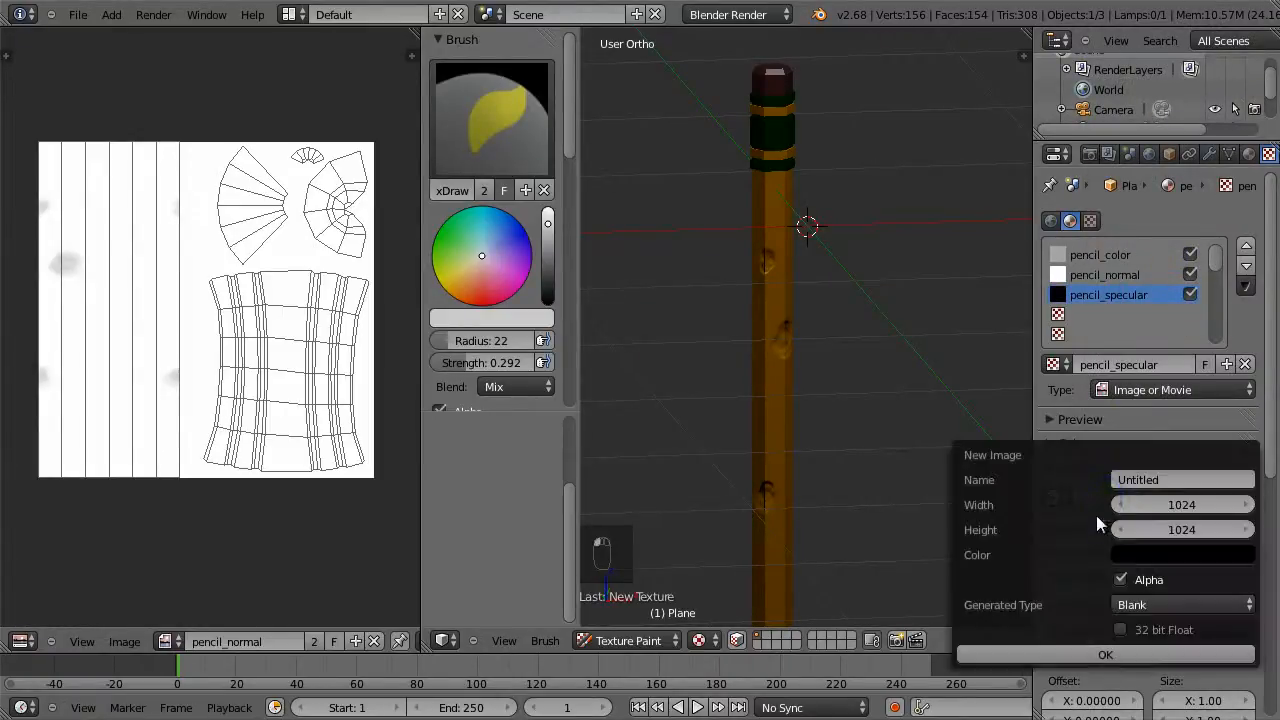
click(1120, 554)
drag(1238, 407, 1248, 240)
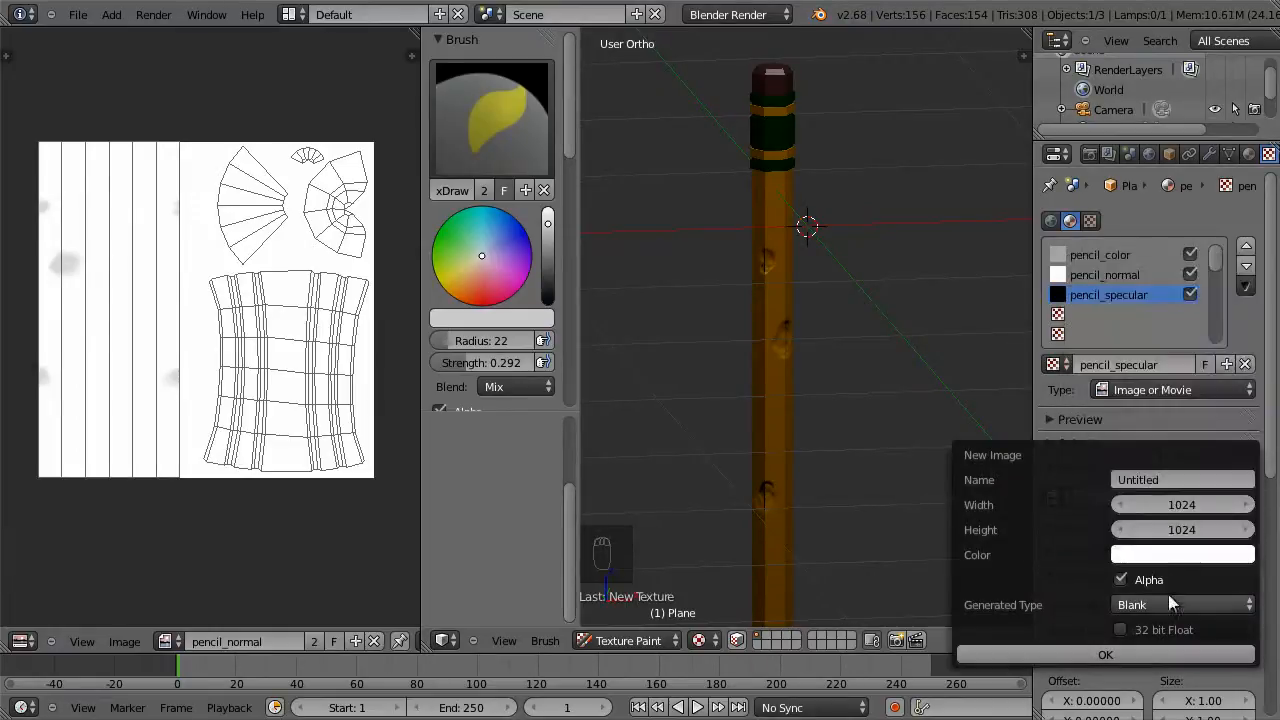
click(1129, 649)
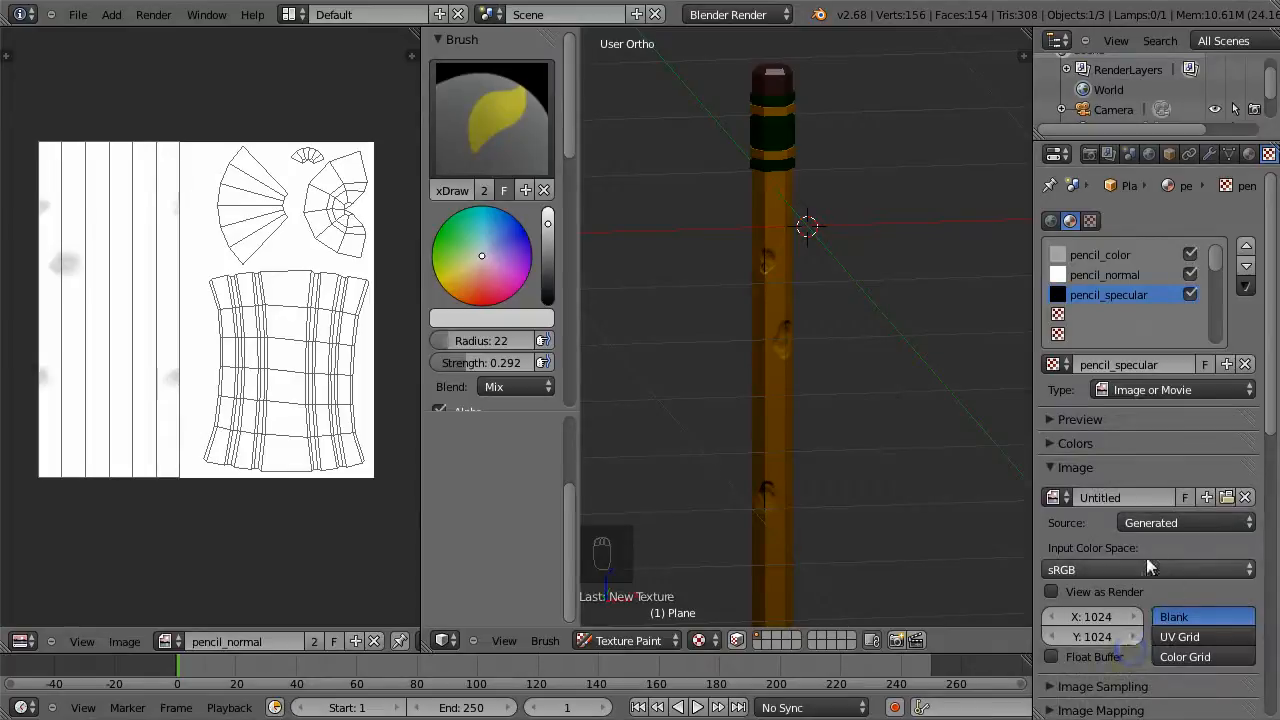
scroll(1150, 550, down, 4)
click(1101, 337)
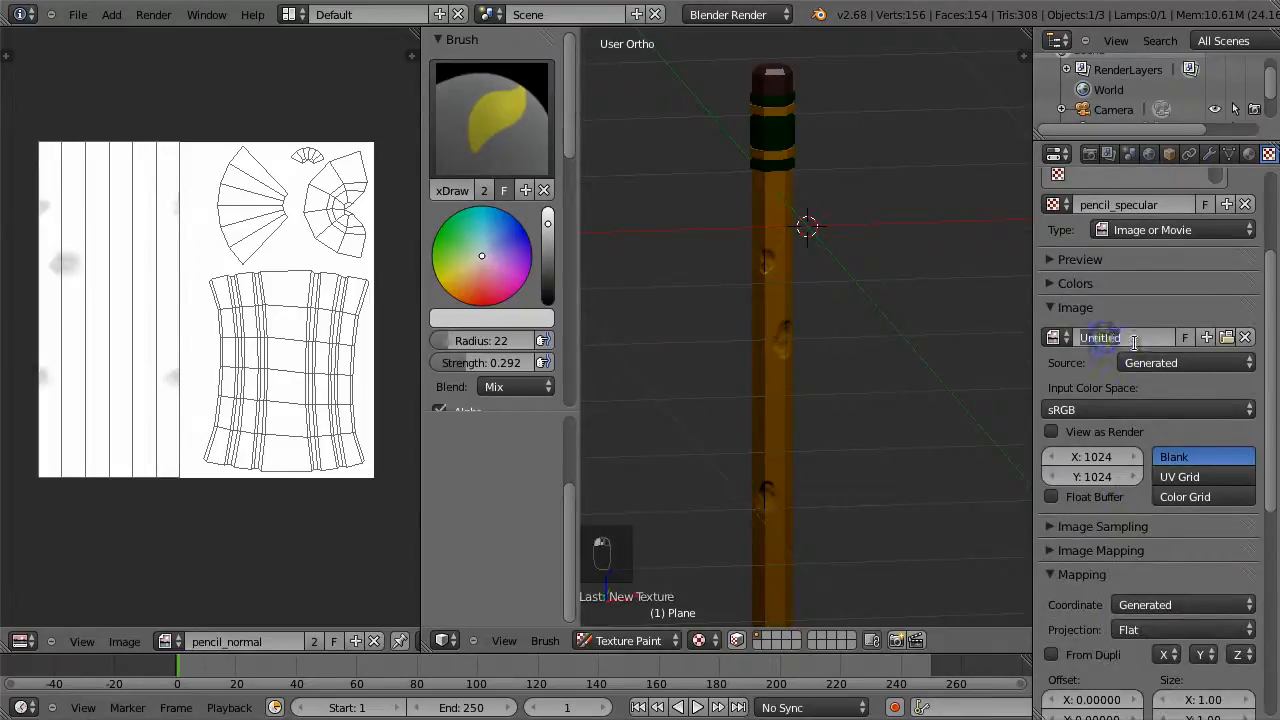
key(BackSpace)
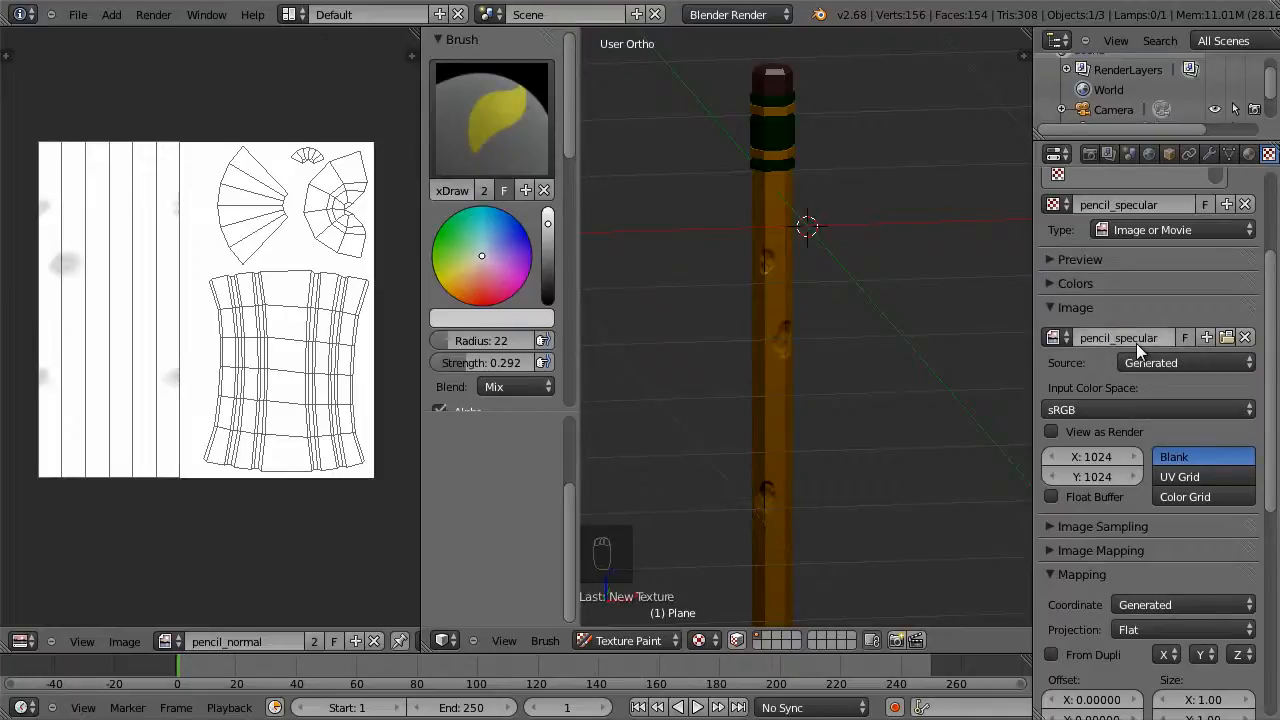
Map the pencil_specular texture by UV coordinates and make it influence specular colour instead of diffuse colour
scroll(1161, 437, down, 2)
scroll(1161, 437, down, 2)
click(1157, 440)
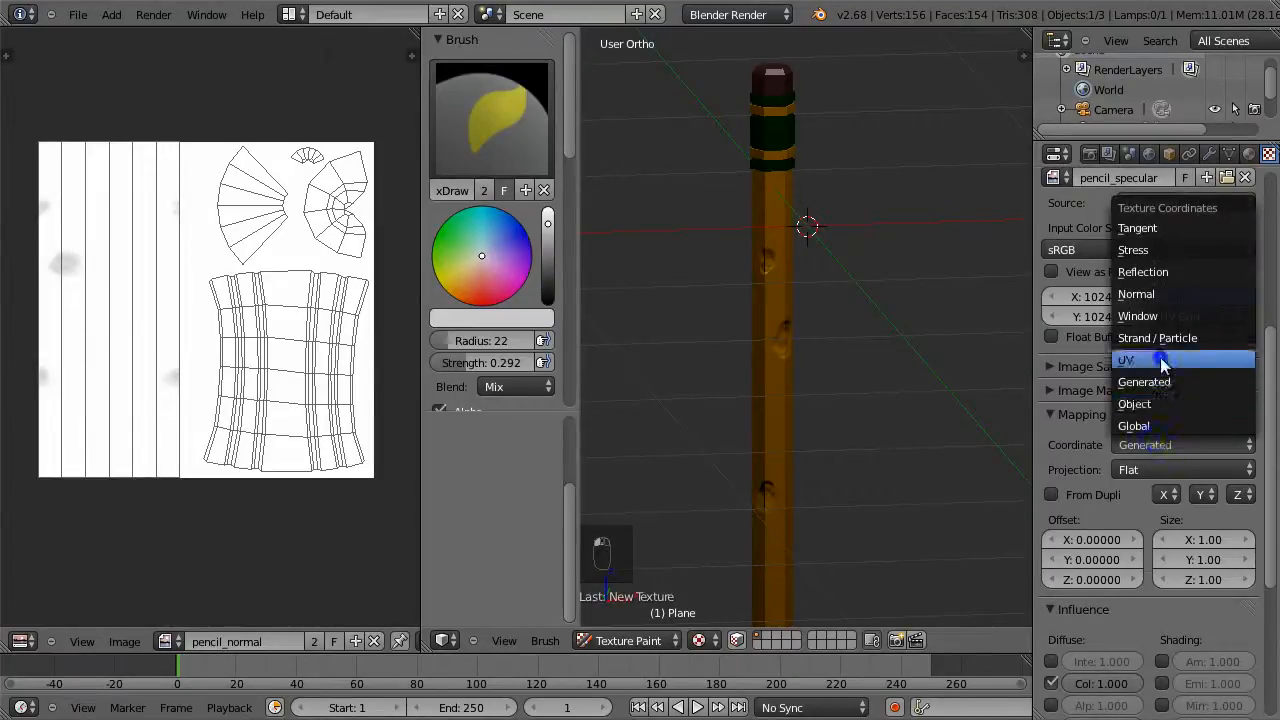
click(1161, 359)
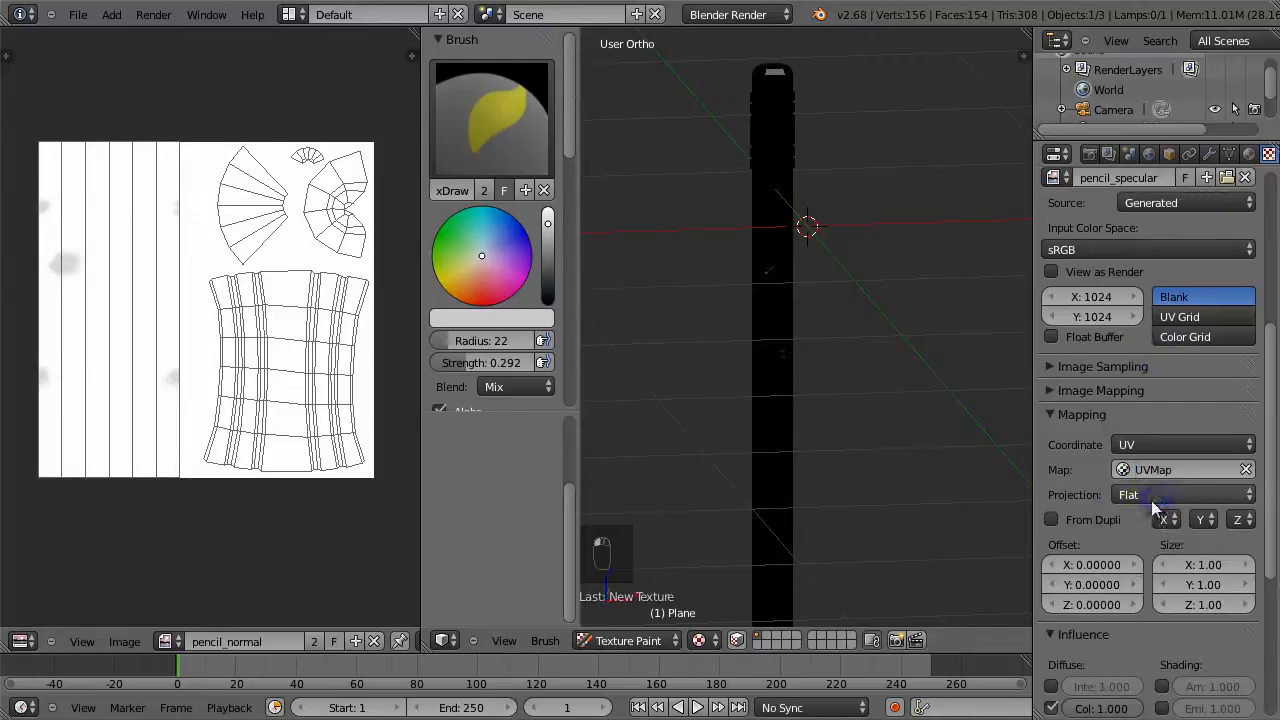
scroll(1158, 538, down, 6)
click(1052, 468)
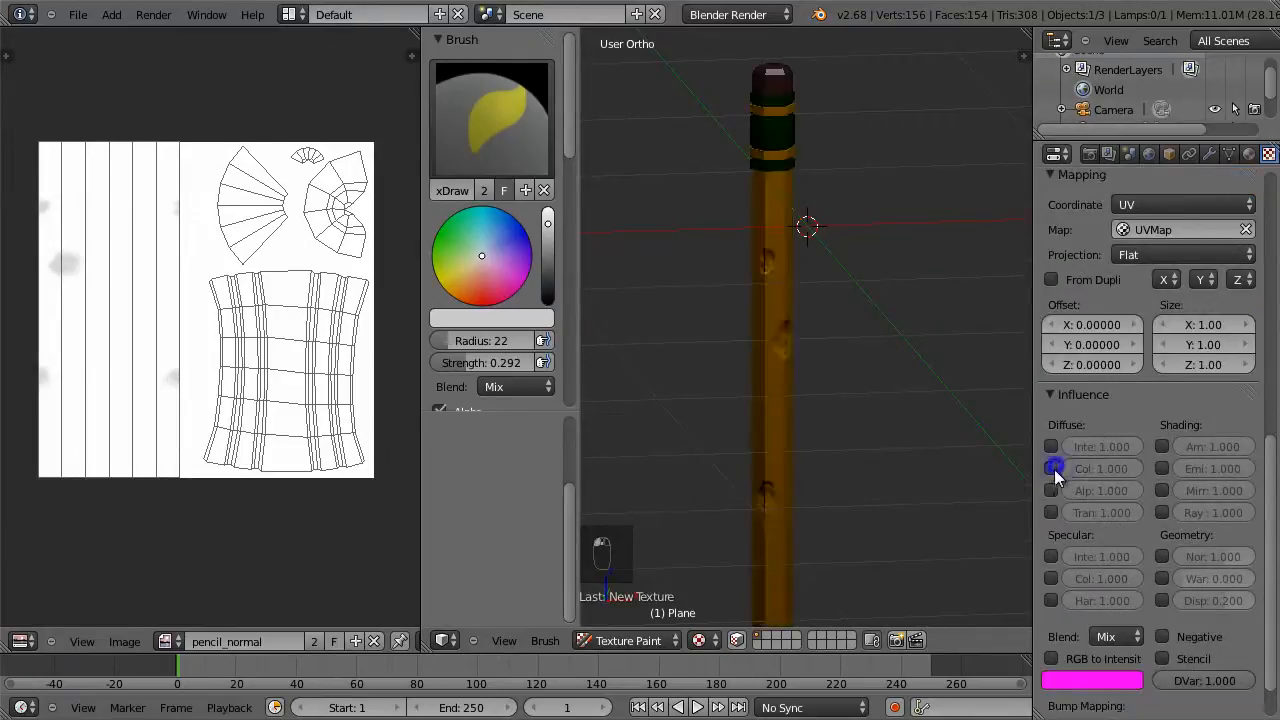
click(1051, 578)
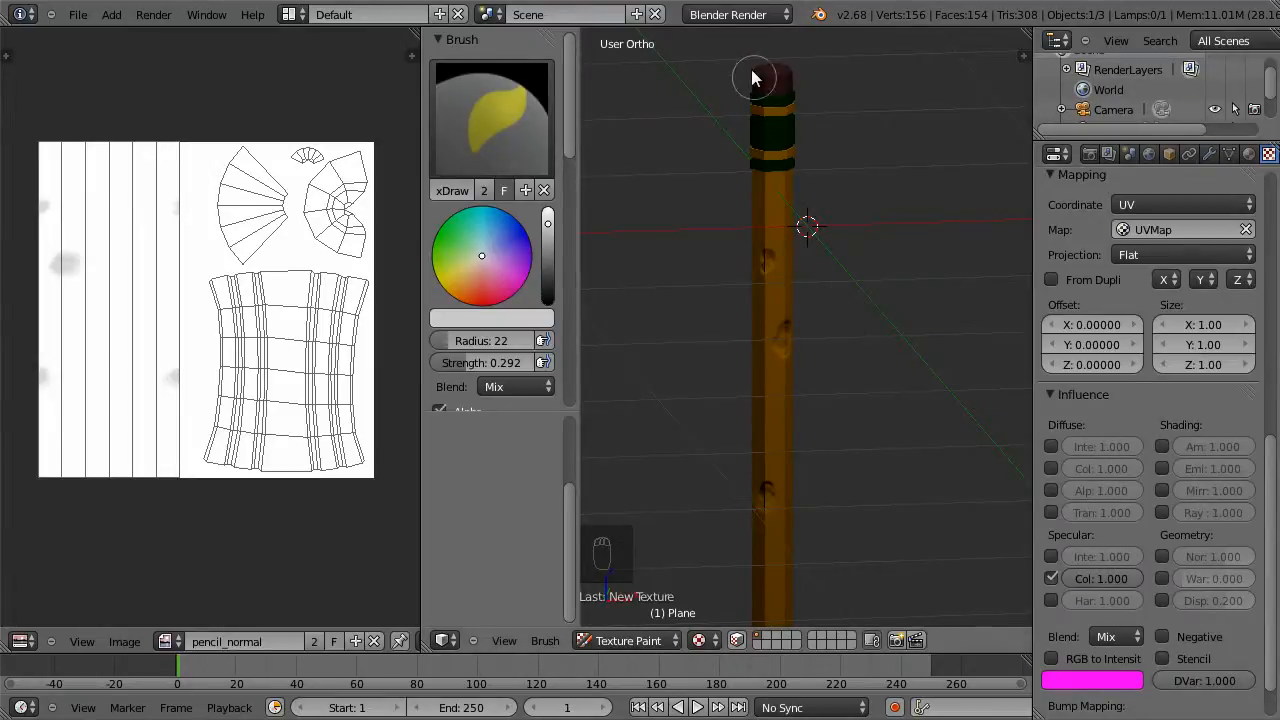
Try a brush stroke on the pencil's eraser end and undo it
drag(777, 79, 781, 84)
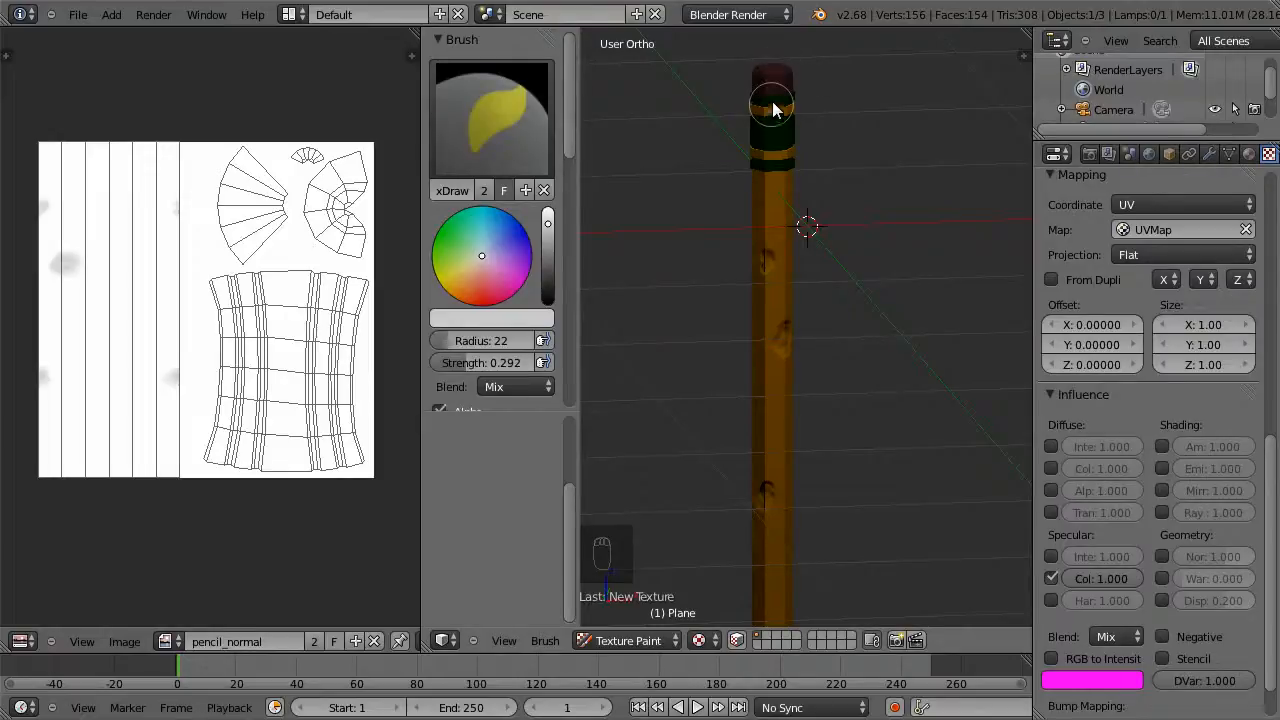
key(ctrl+z)
click(651, 643)
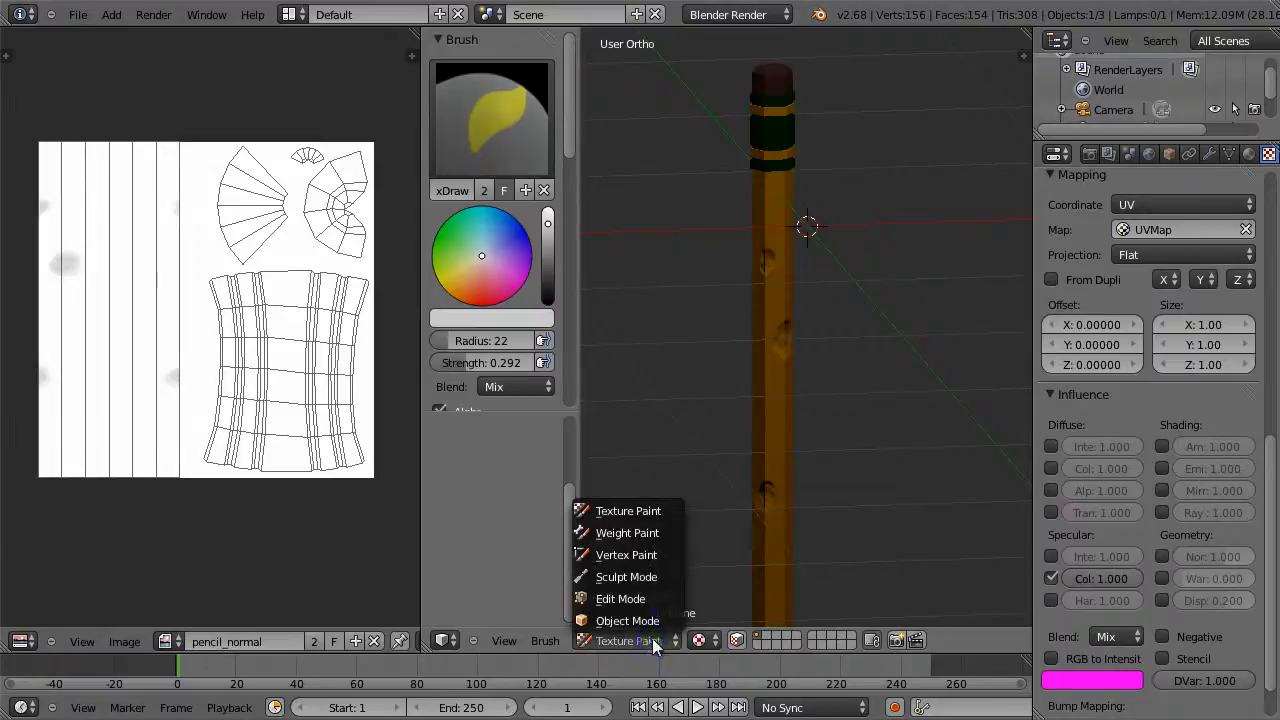
click(652, 640)
Put the pencil mesh in Edit Mode and display the pencil_specular image behind its UV layout
key(Tab)
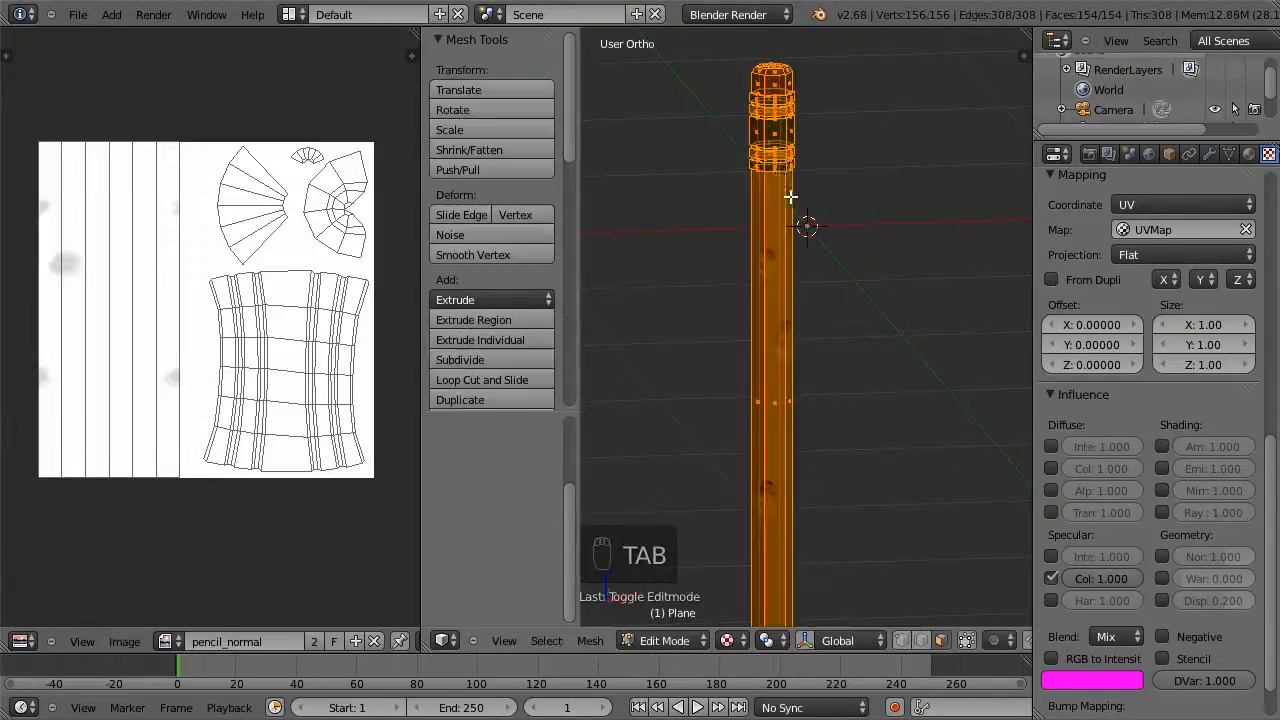
click(166, 642)
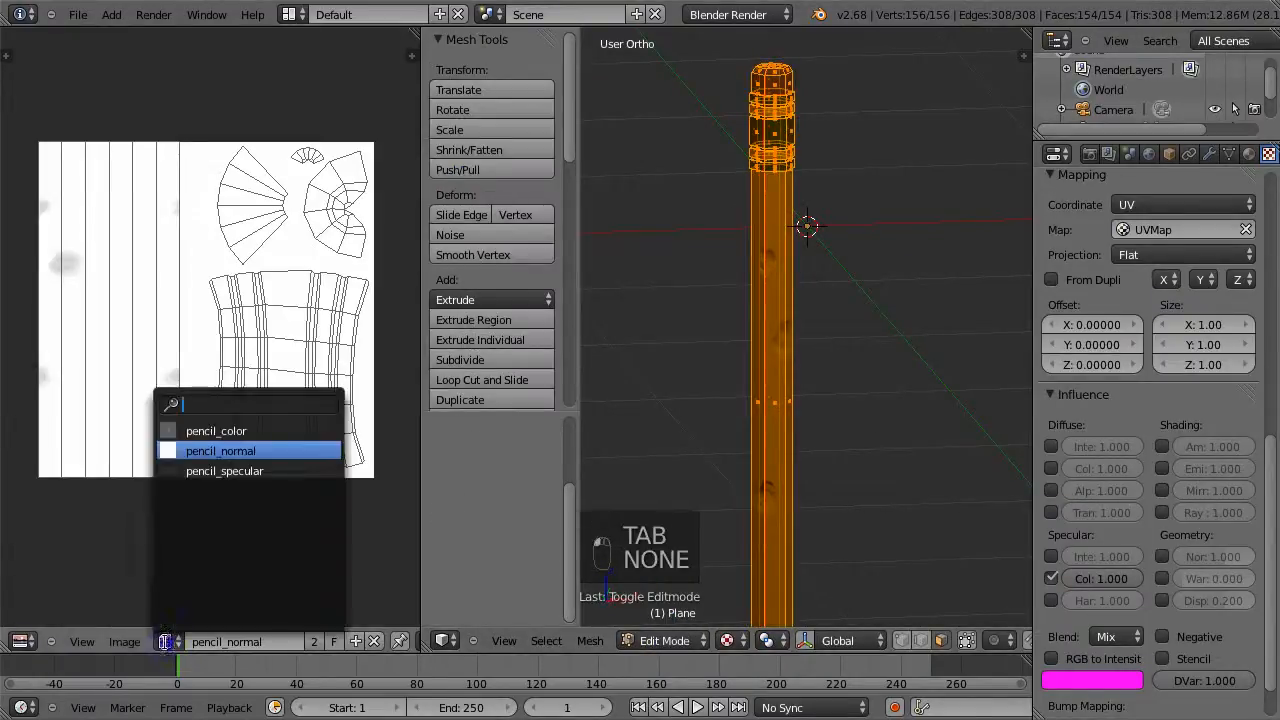
click(212, 476)
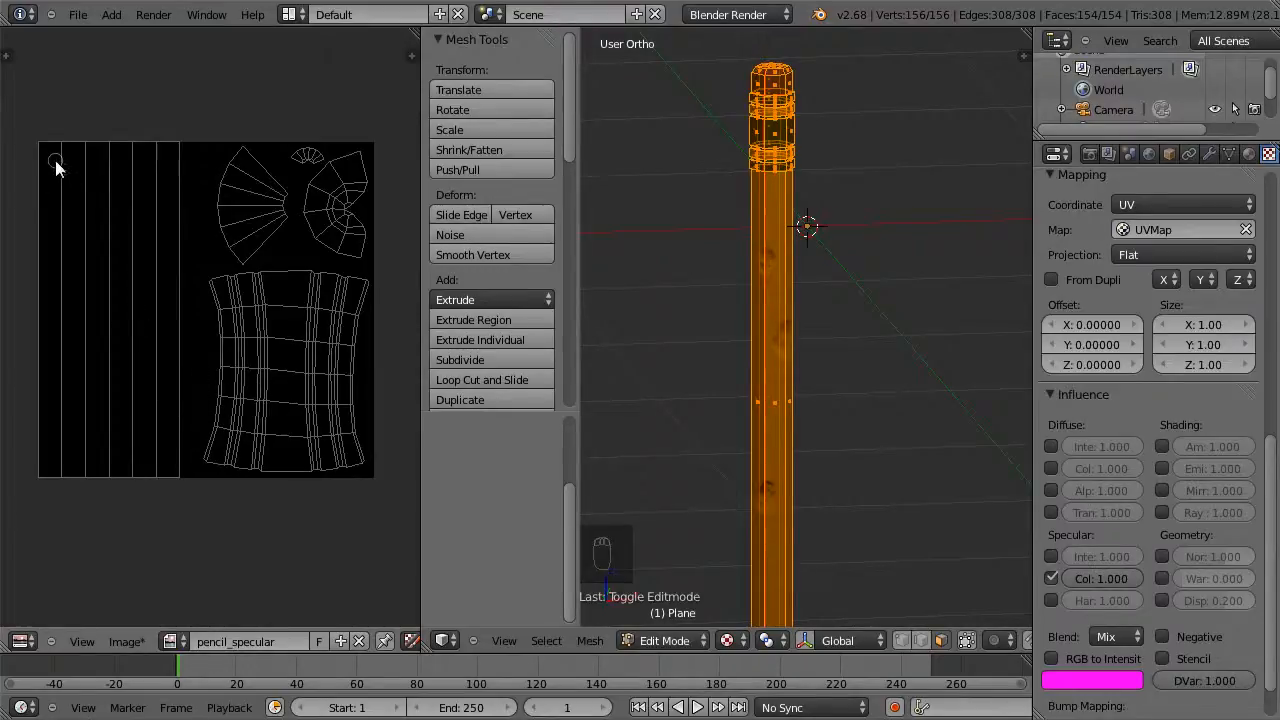
Set the image paint brush colour to pure white and enlarge its radius to 200
key(n)
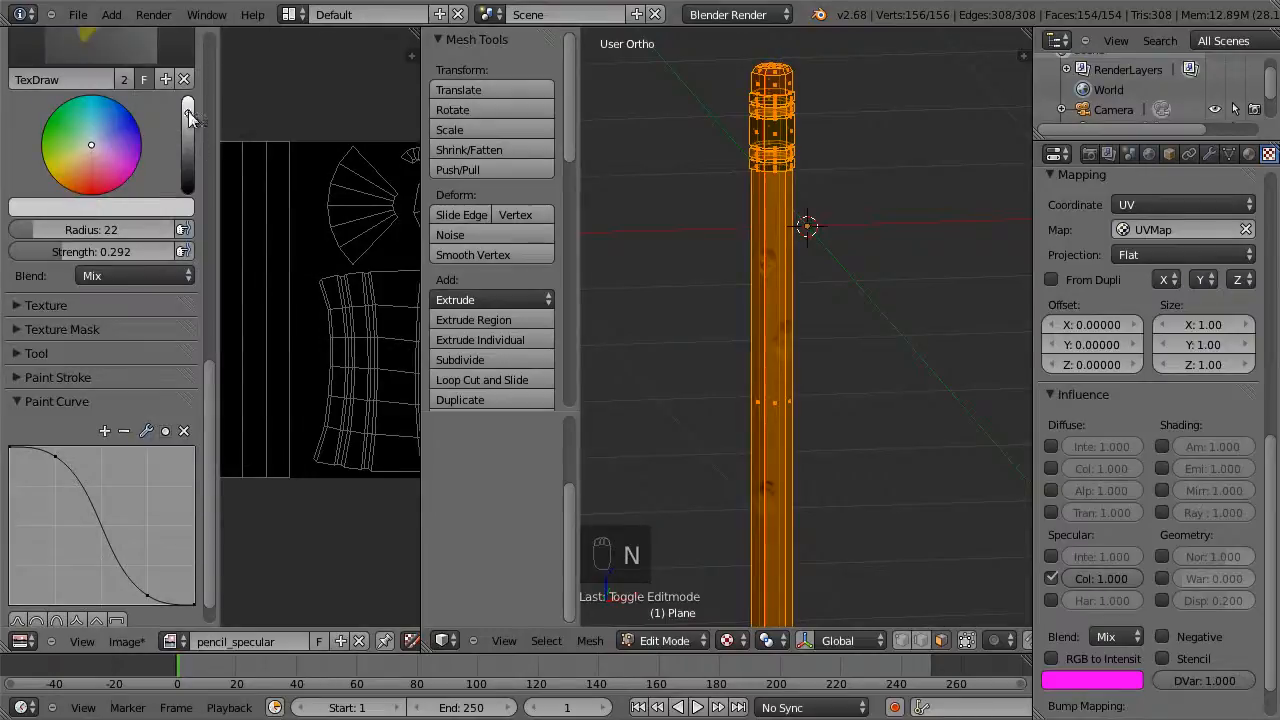
drag(189, 117, 192, 72)
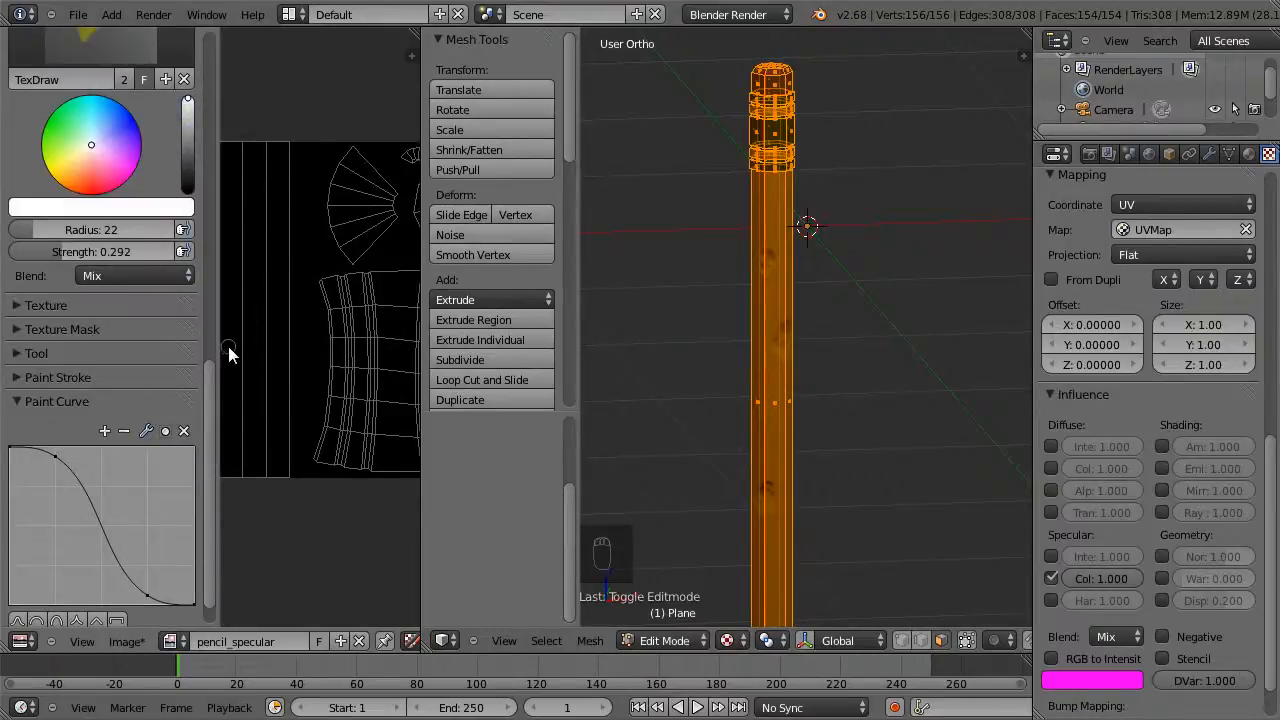
key(n)
key(f)
click(297, 390)
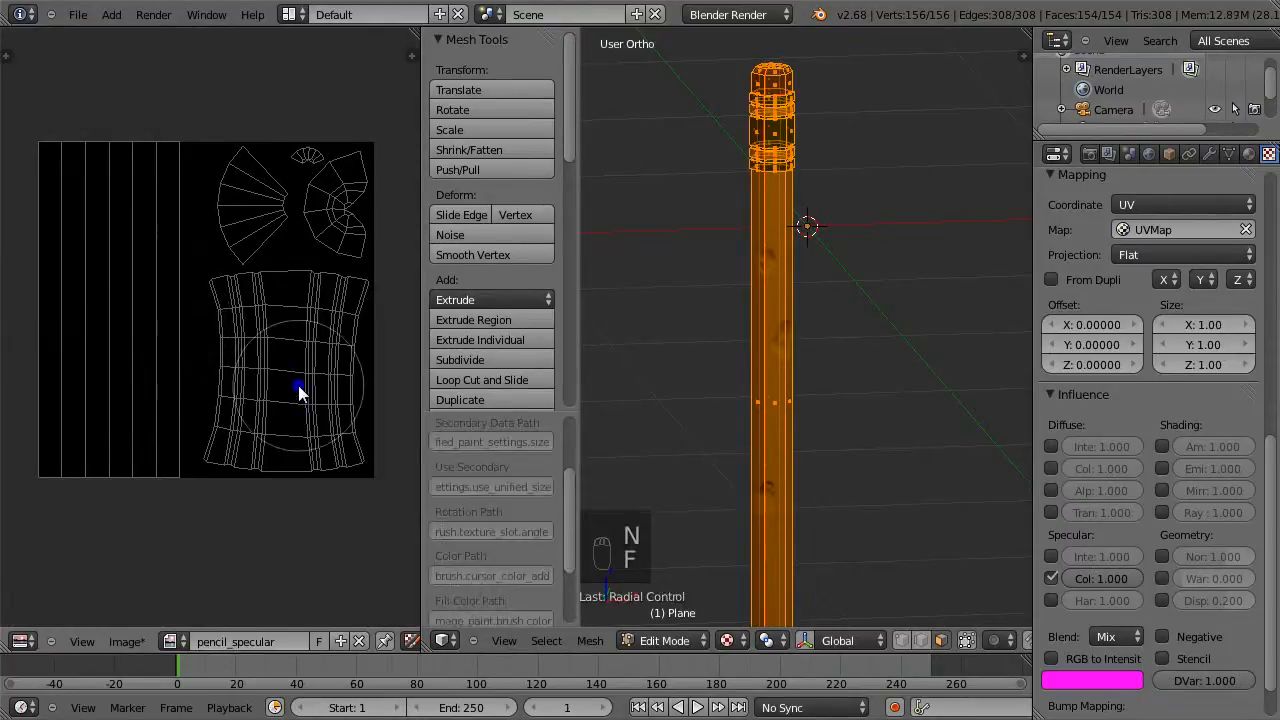
Raise the brush strength to 1.000 and paint the whole pencil_specular image white
scroll(294, 390, up, 1)
scroll(292, 372, down, 8)
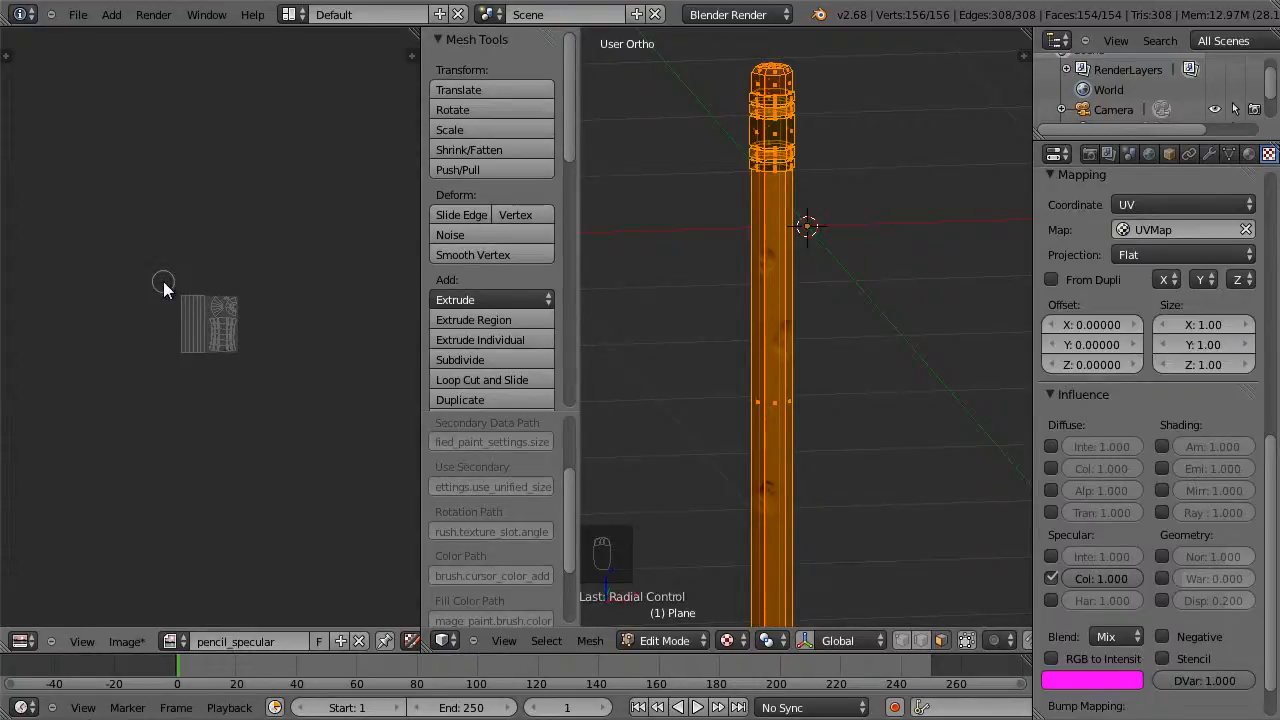
key(n)
mouse_move(62, 258)
mouse_down()
mouse_move(220, 257)
mouse_move(293, 302)
mouse_up()
key(n)
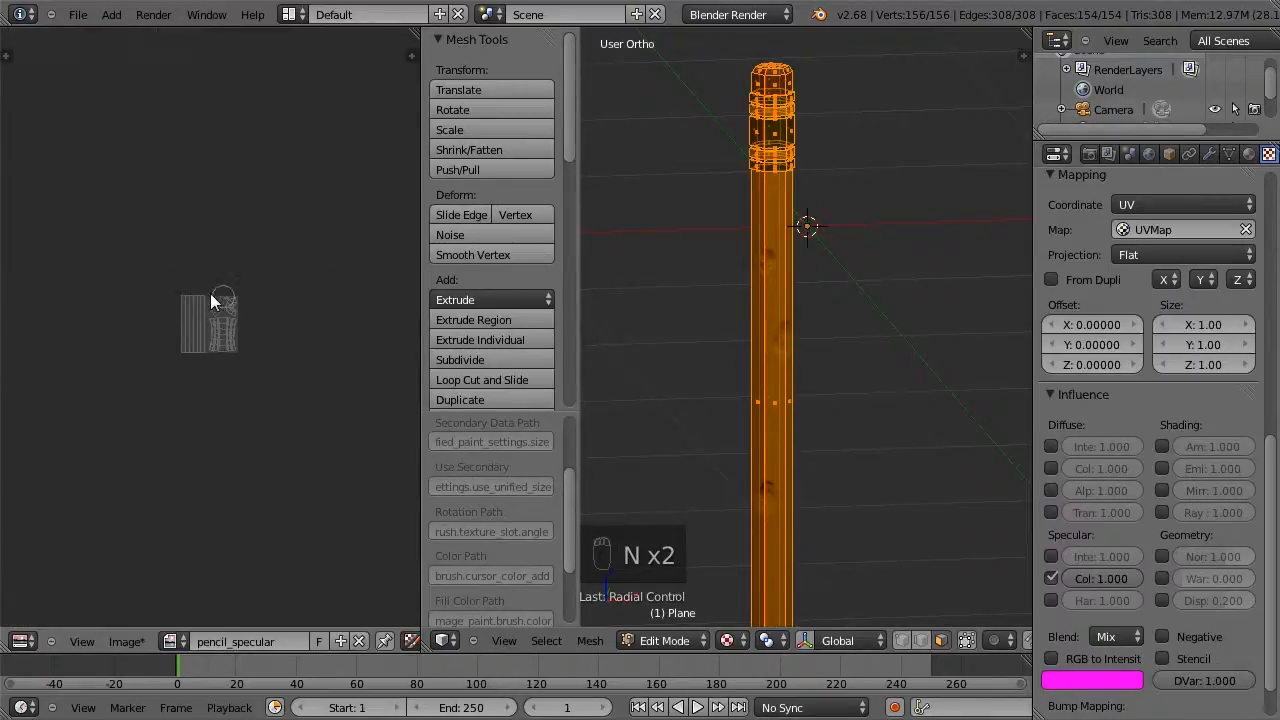
mouse_move(158, 341)
mouse_down()
mouse_move(246, 317)
mouse_move(177, 374)
mouse_move(271, 346)
mouse_move(240, 300)
mouse_up()
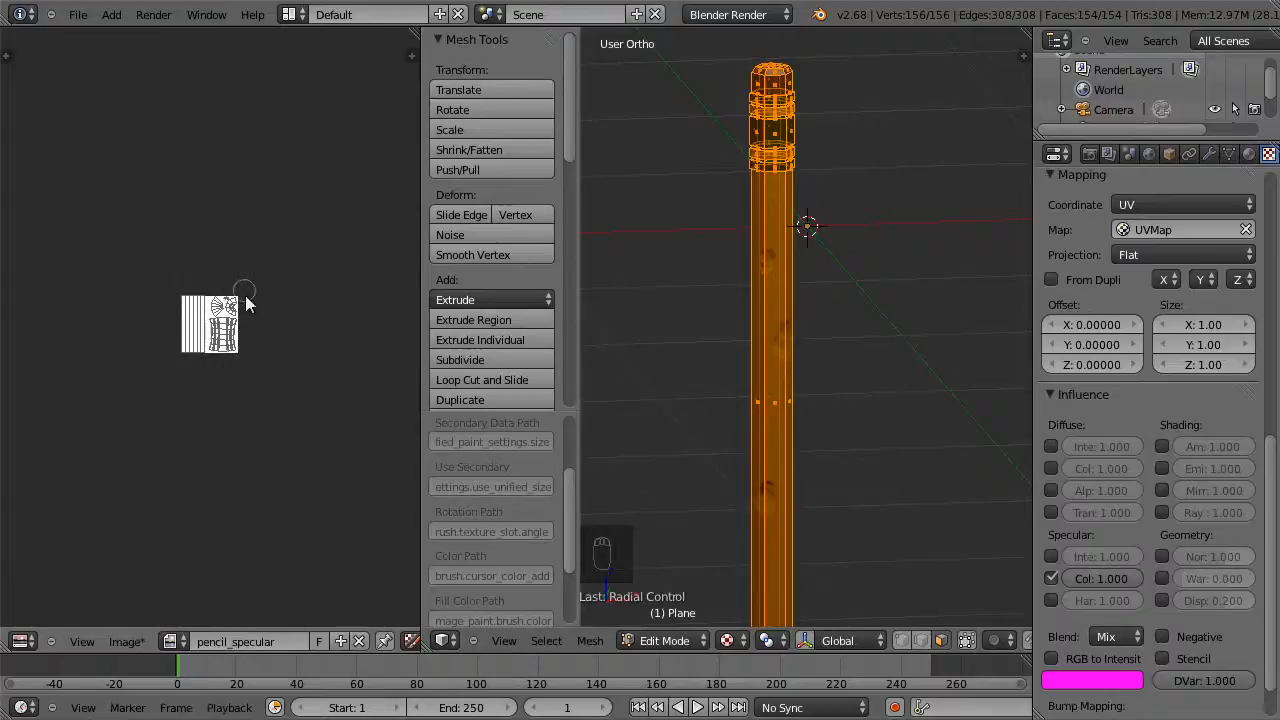
scroll(265, 322, up, 5)
scroll(264, 330, up, 3)
scroll(306, 271, up, 1)
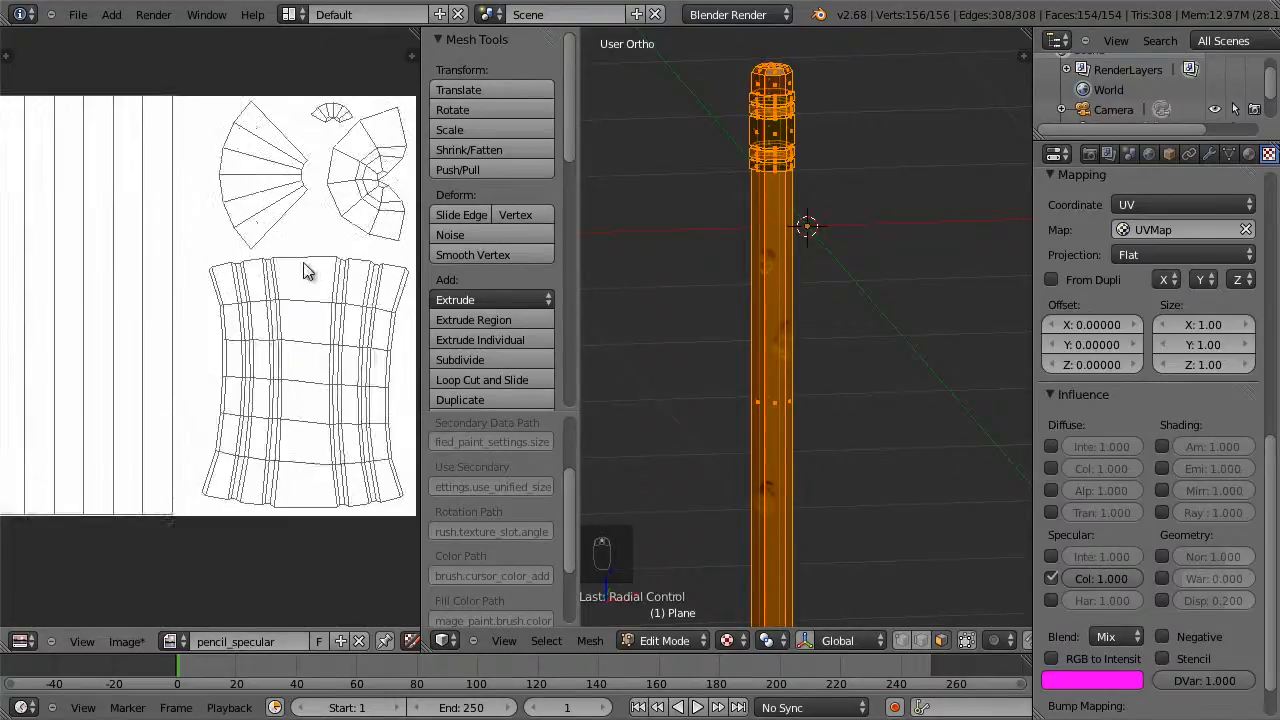
scroll(306, 271, down, 1)
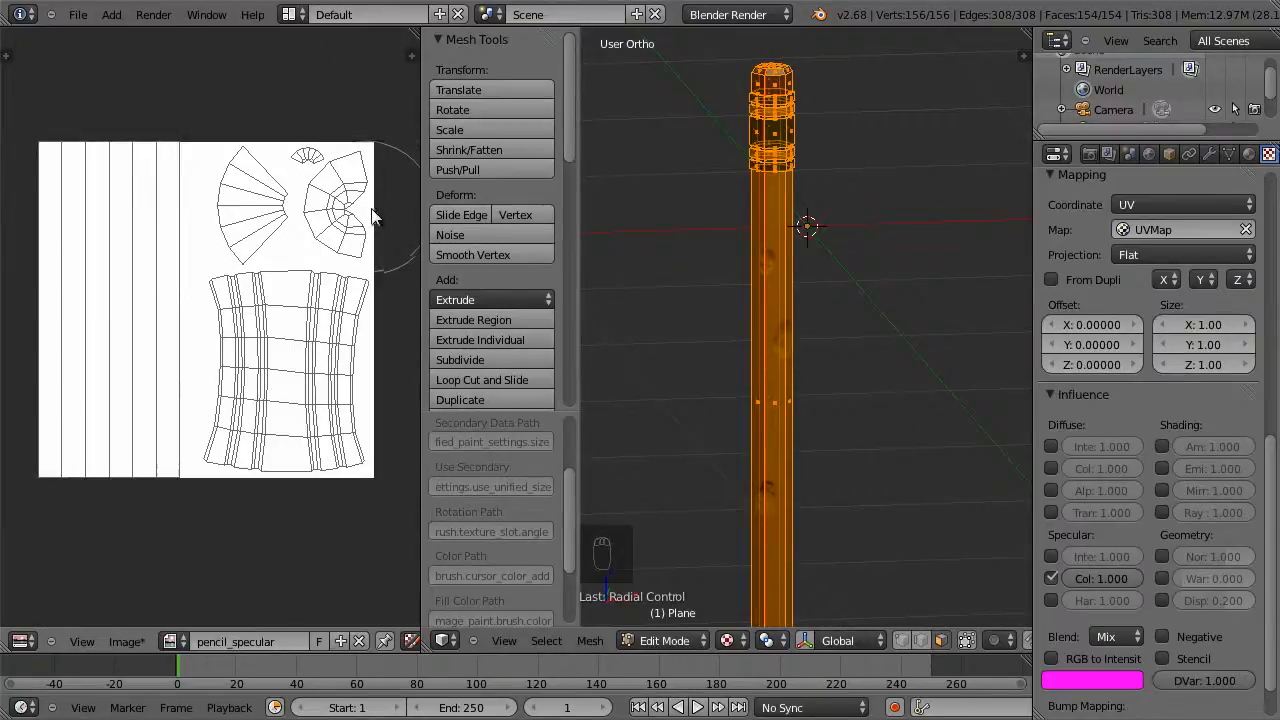
scroll(366, 206, up, 1)
scroll(385, 170, down, 1)
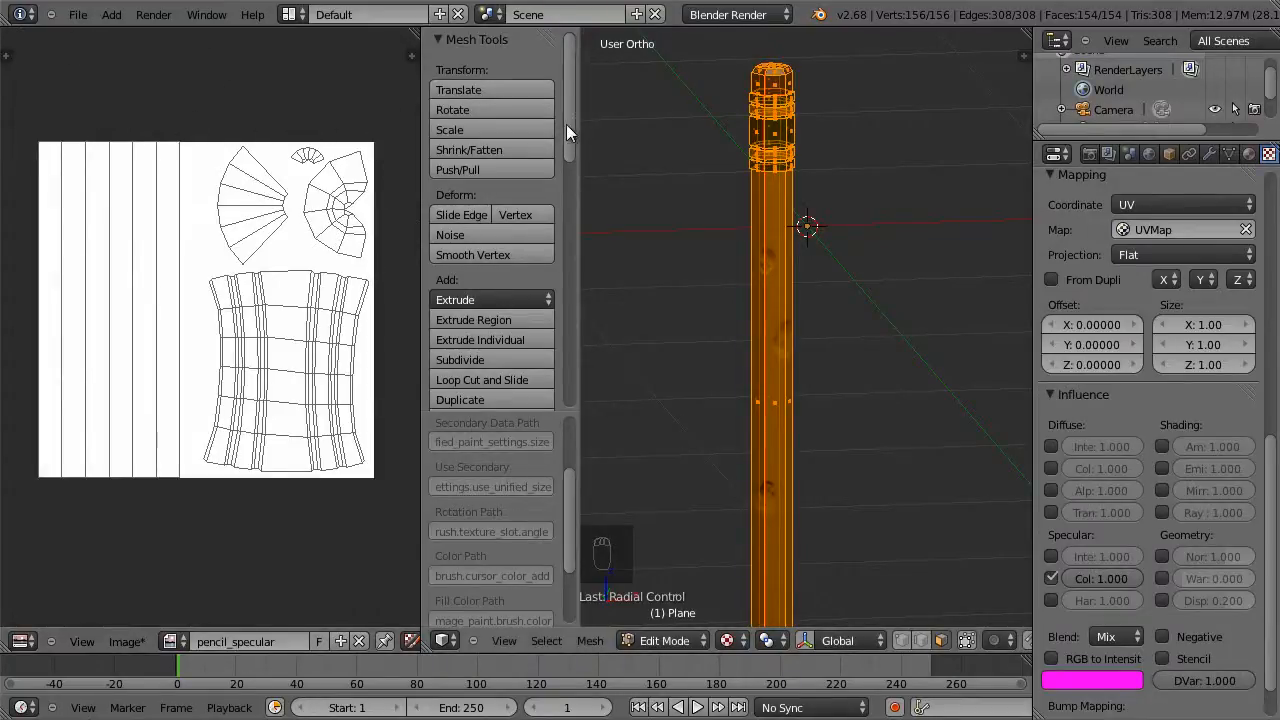
Set the brush to near-black with a flat, constant falloff curve, and maximize the image editor showing pencil_specular
key(n)
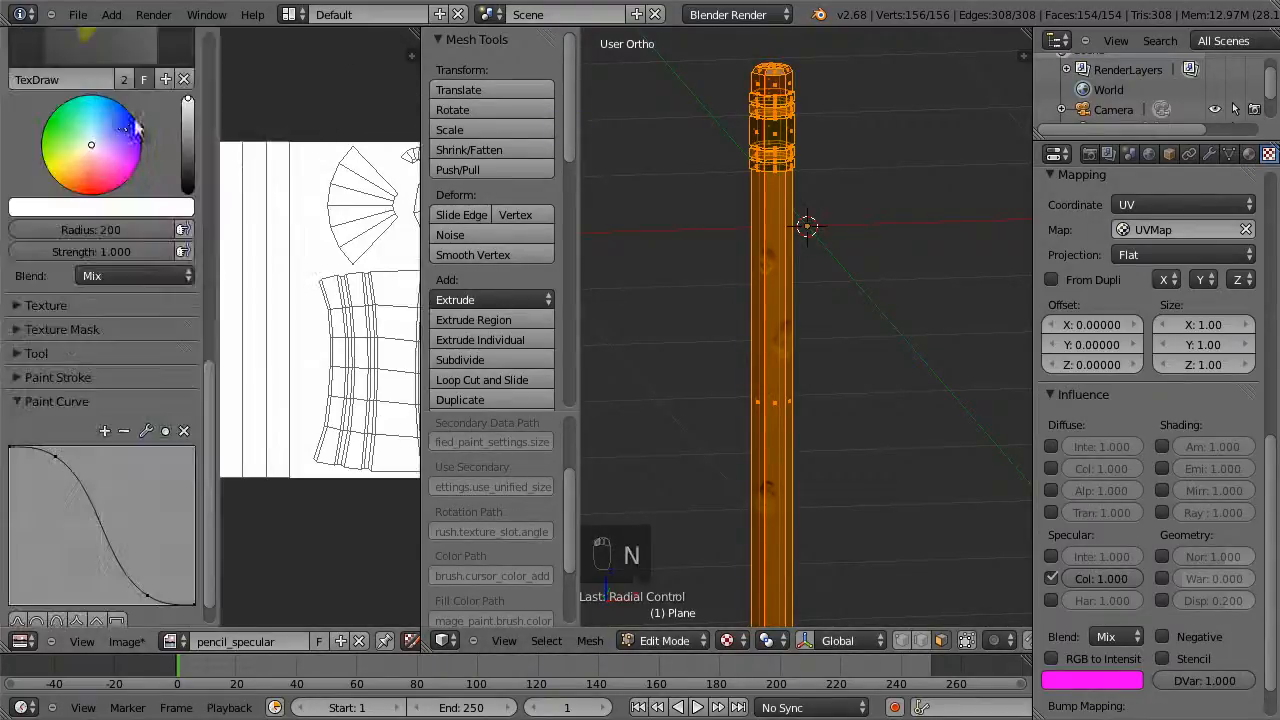
drag(188, 104, 188, 179)
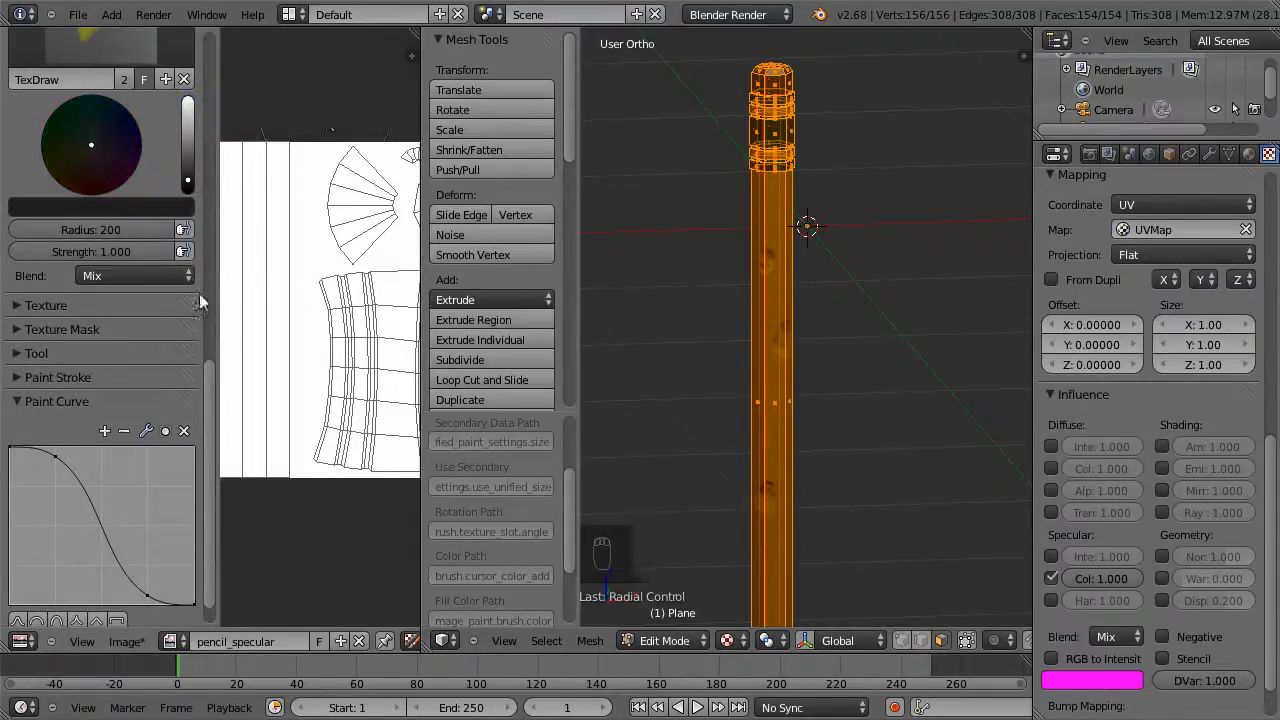
click(116, 622)
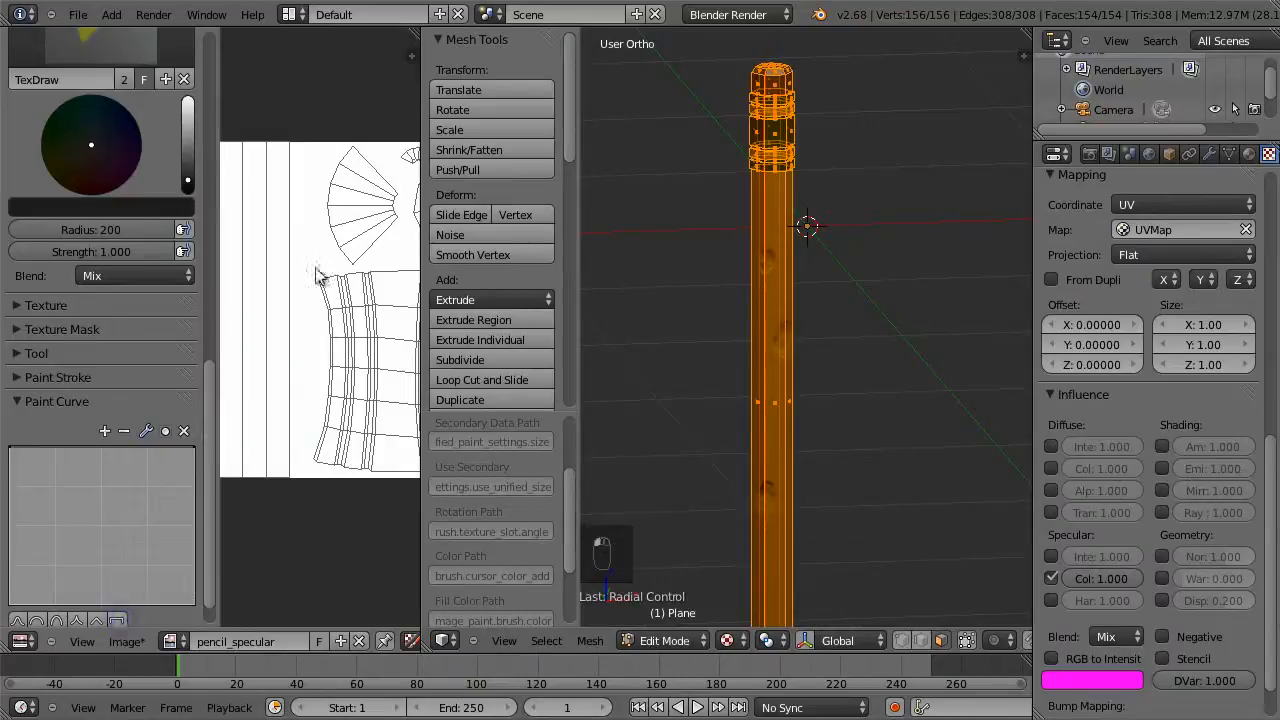
scroll(332, 254, down, 3)
scroll(333, 254, up, 2)
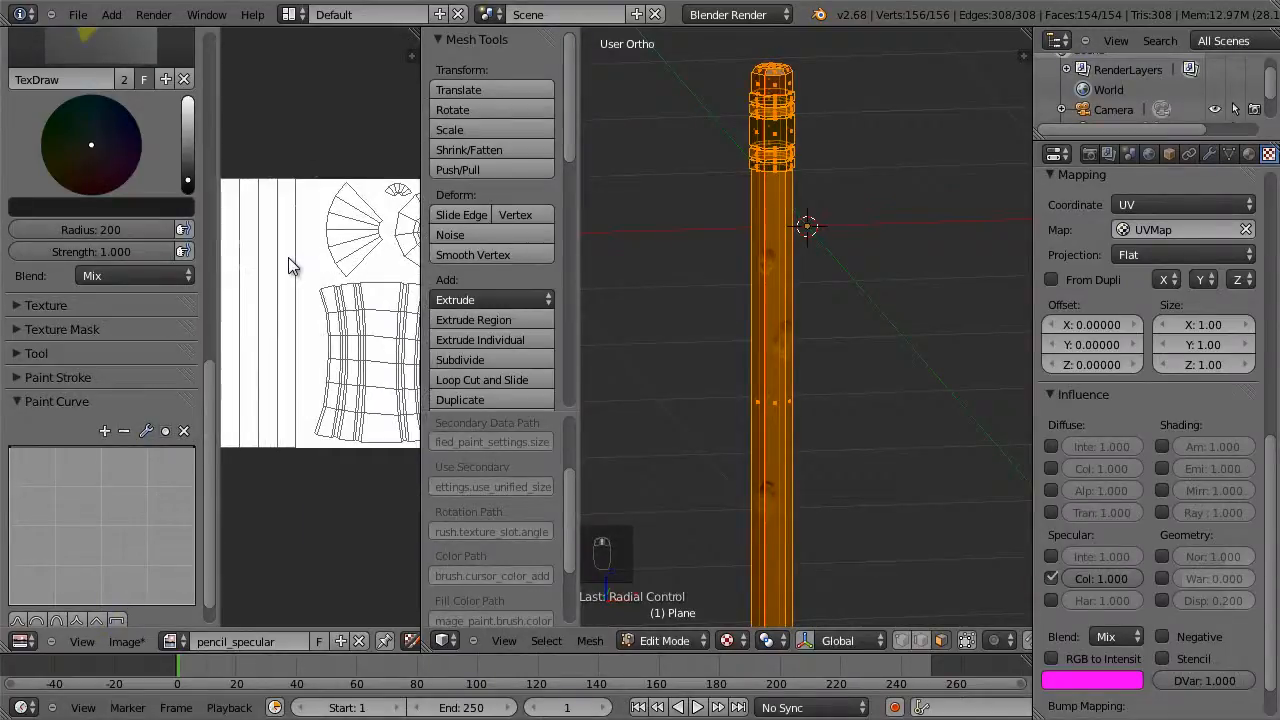
key(n)
key(ctrl+Up)
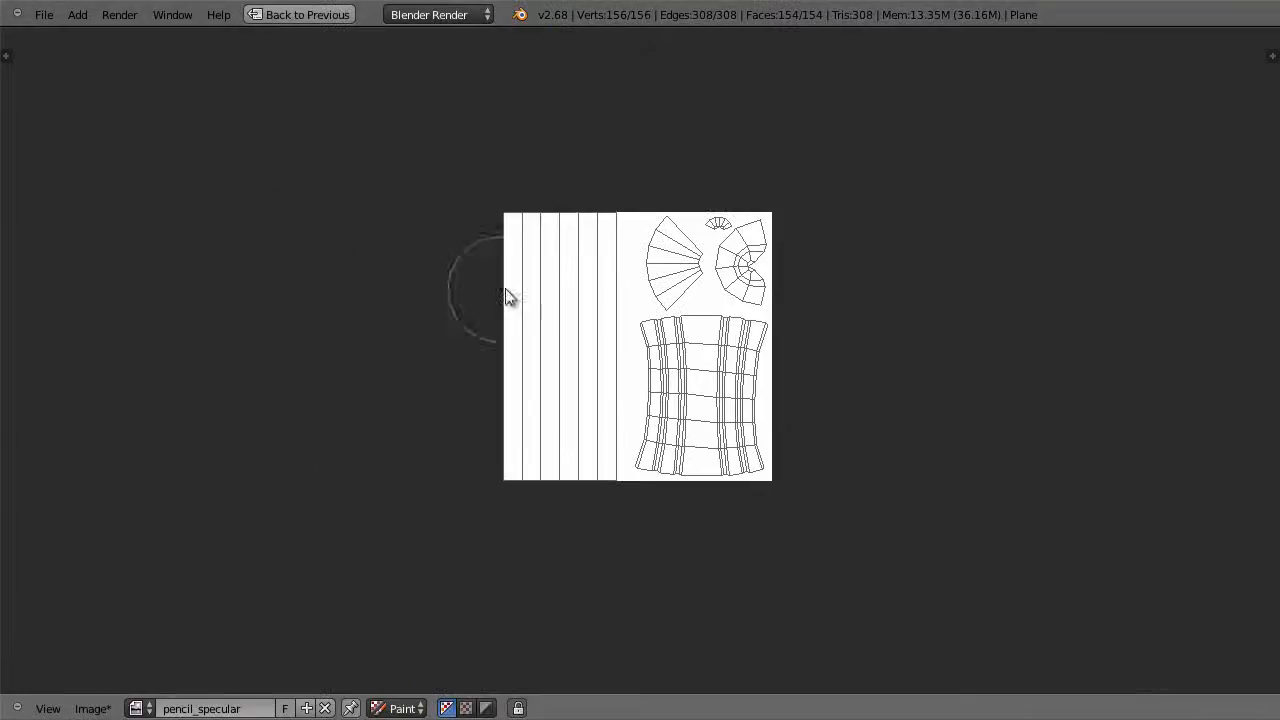
scroll(880, 257, up, 4)
scroll(903, 163, down, 2)
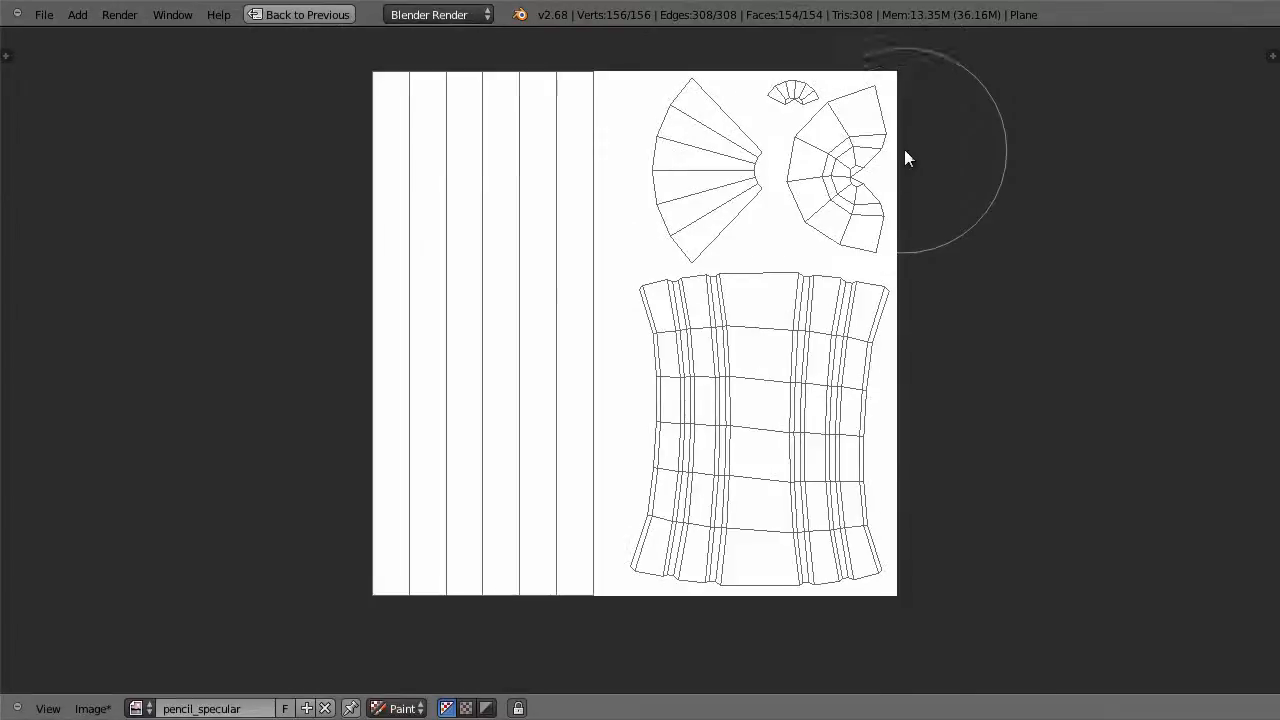
Reduce the brush radius to 130, paint the eraser's round UV island near-black on pencil_specular, and restore the full screen layout
key(f)
click(877, 163)
click(891, 147)
mouse_move(890, 146)
mouse_down()
mouse_move(851, 170)
mouse_move(857, 200)
mouse_move(877, 206)
mouse_move(1013, 138)
mouse_up()
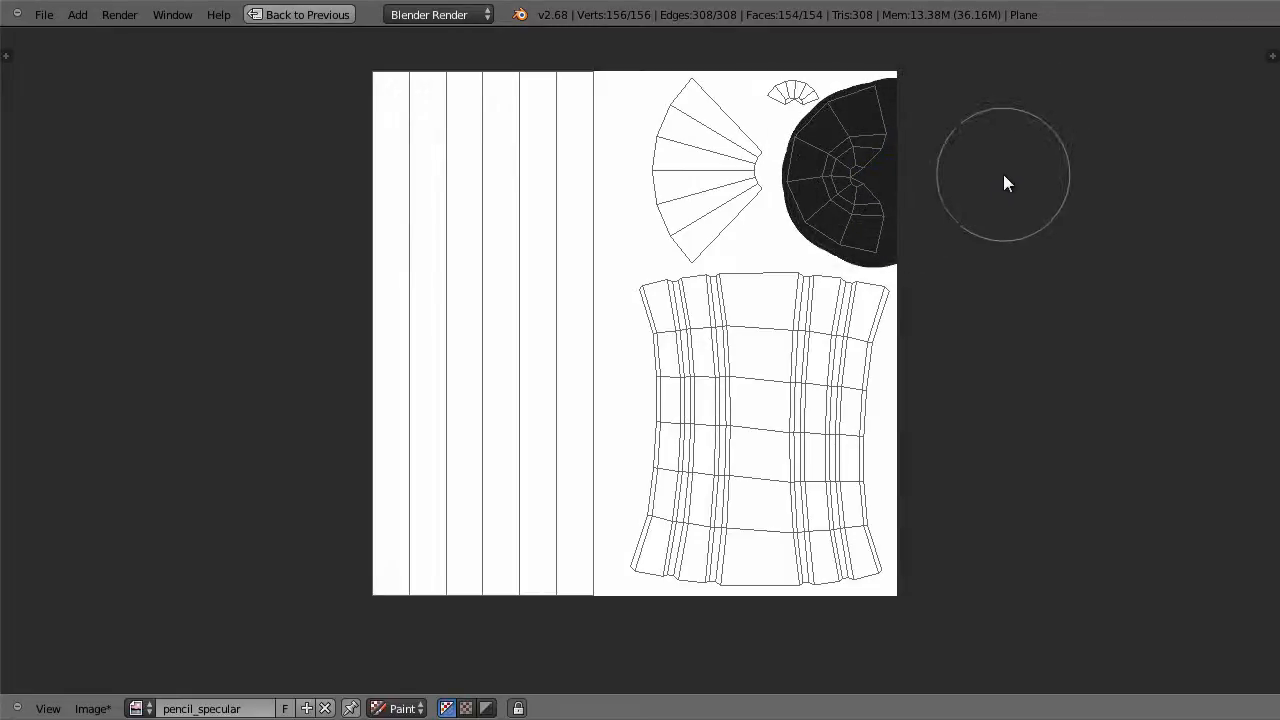
key(Escape)
key(shift+space)
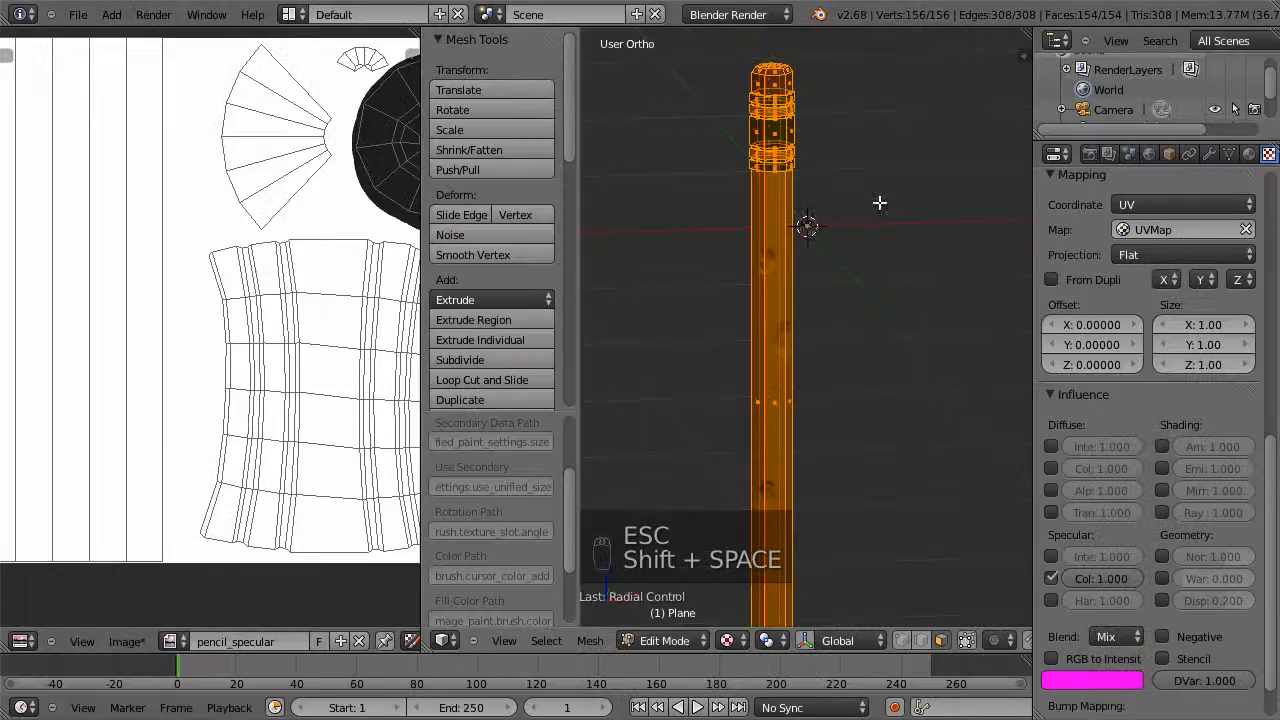
Return the pencil to Texture Paint mode and paint the tip's fan-shaped UV island near-black on pencil_specular
key(Tab)
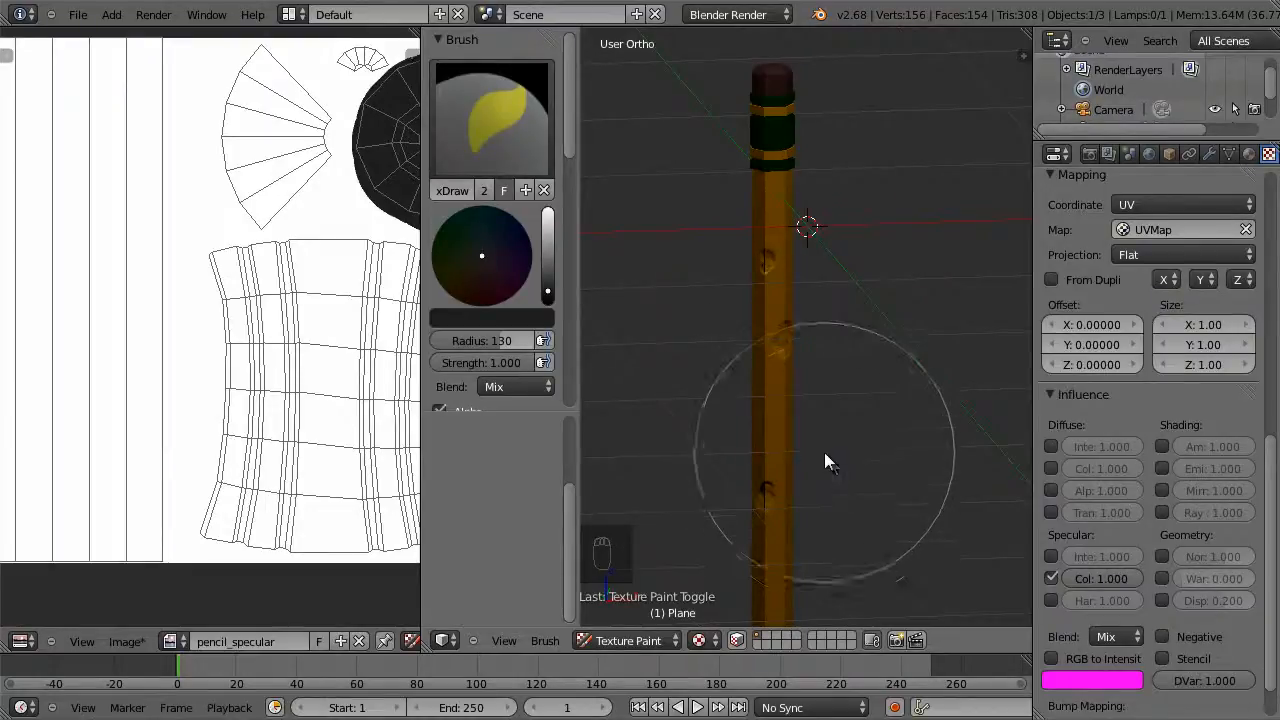
shift+middle_drag(838, 466, 855, 310)
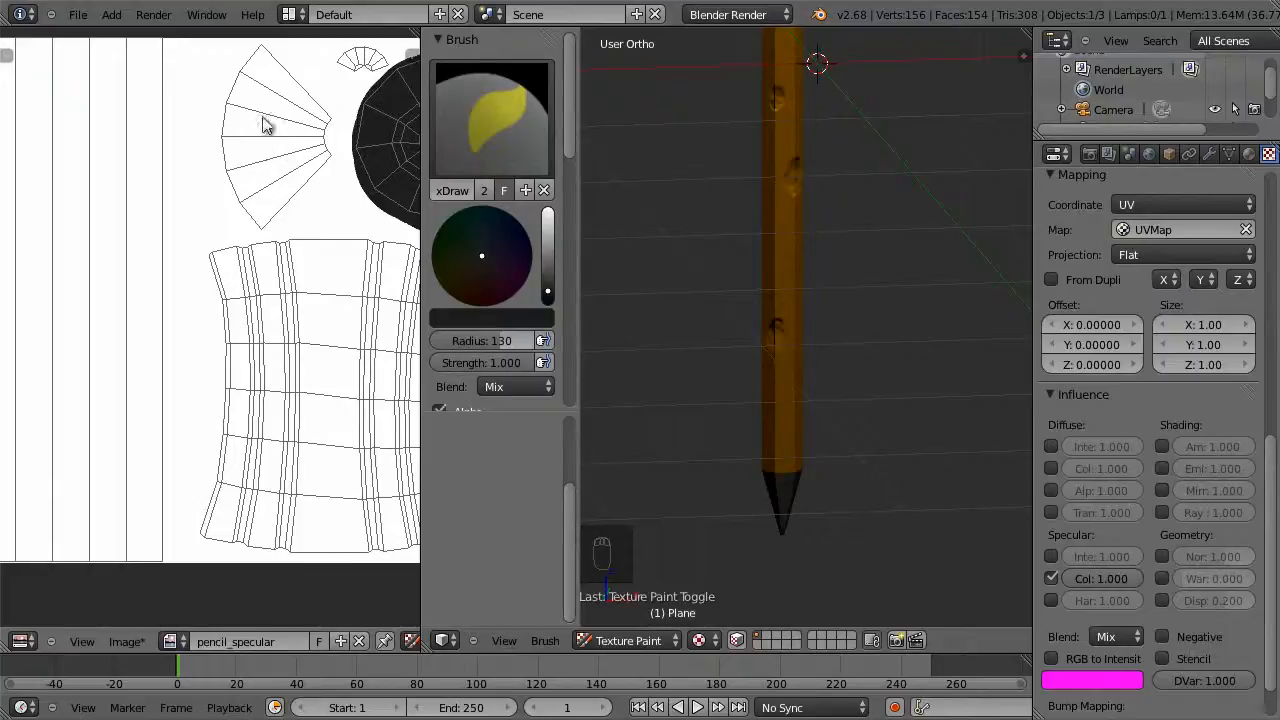
mouse_move(256, 146)
mouse_down()
mouse_move(283, 131)
mouse_move(260, 113)
mouse_move(252, 181)
mouse_up()
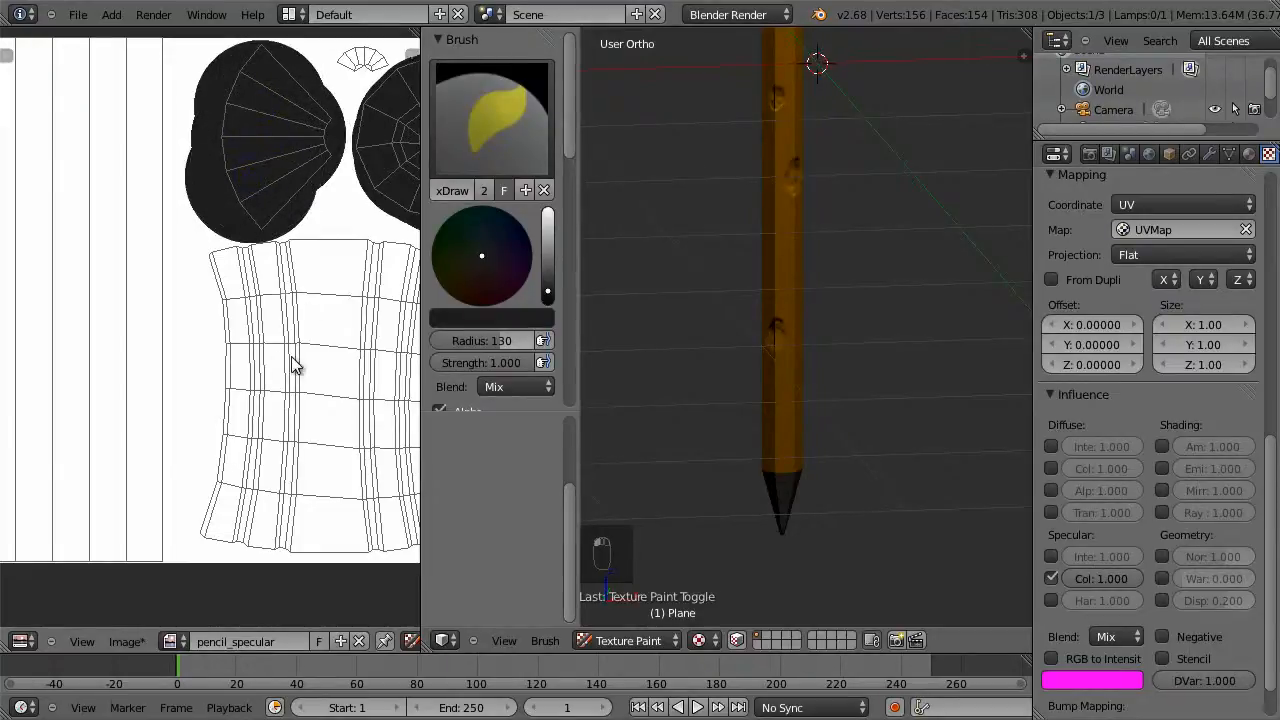
Sample white from the pencil_specular image as the brush colour and inspect the pencil's eraser end
key(s)
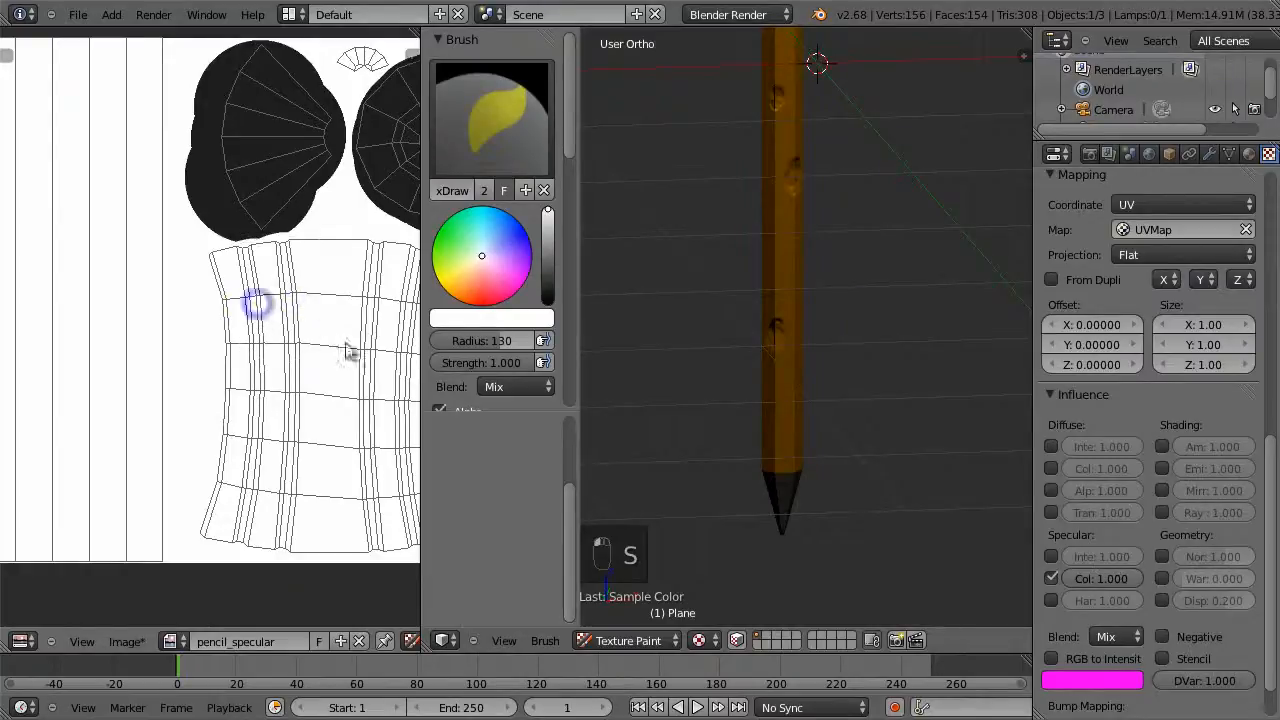
scroll(828, 242, down, 2)
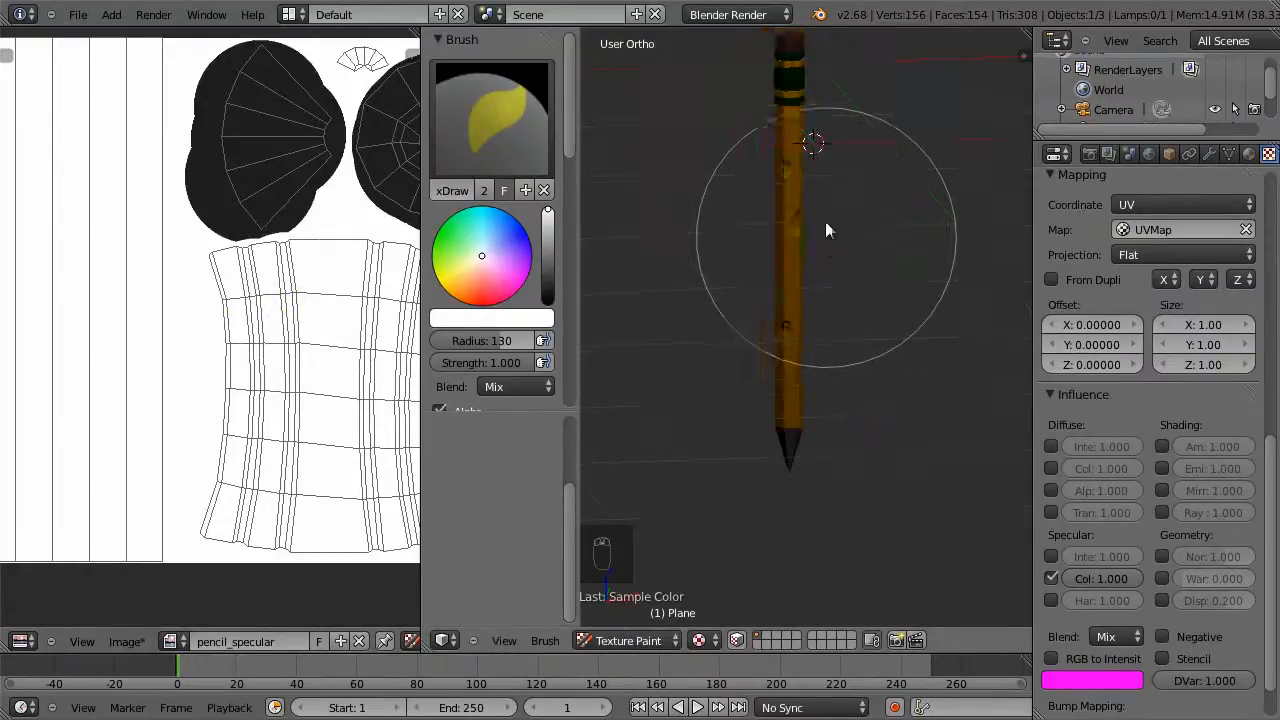
mouse_move(809, 157)
middle_down()
mouse_move(794, 271)
mouse_move(774, 208)
mouse_move(827, 198)
mouse_move(849, 240)
mouse_move(889, 193)
mouse_move(871, 239)
mouse_move(890, 238)
mouse_move(883, 229)
mouse_move(864, 248)
mouse_move(889, 240)
mouse_move(890, 252)
mouse_move(866, 264)
middle_up()
scroll(773, 215, up, 3)
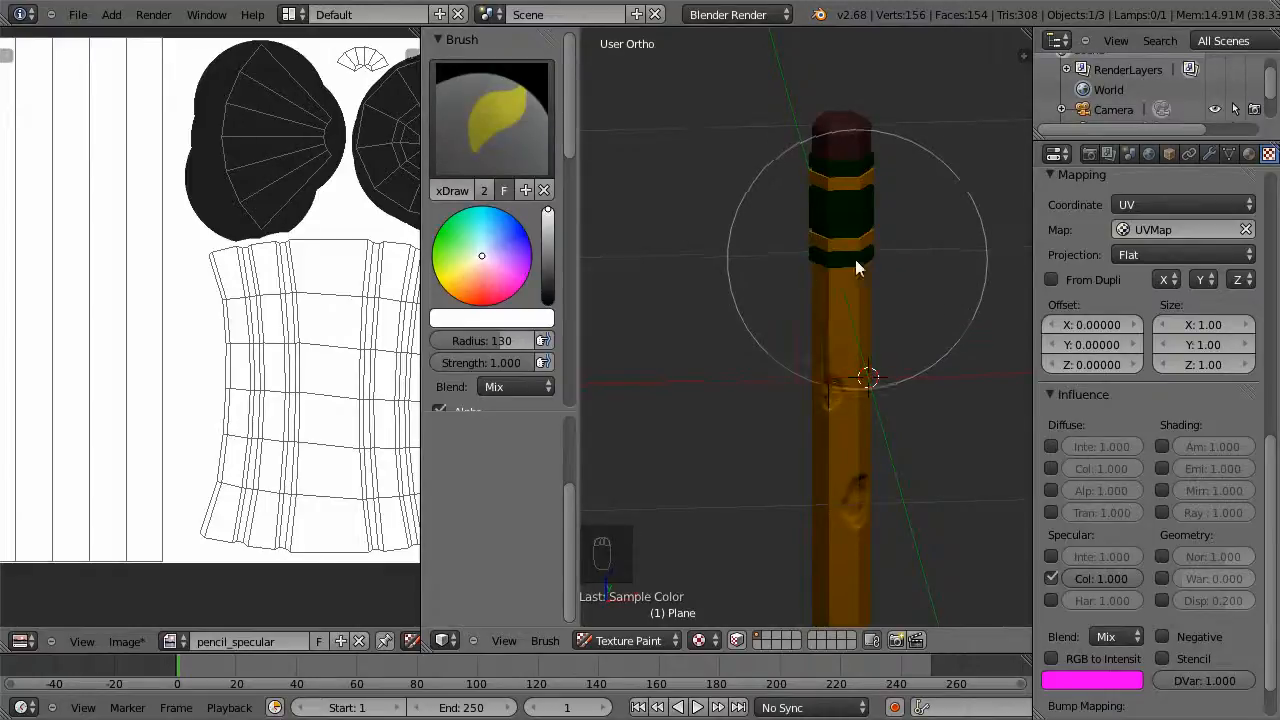
Save the painted specular image to the Desktop as pencil_specular.png in PNG format
click(137, 643)
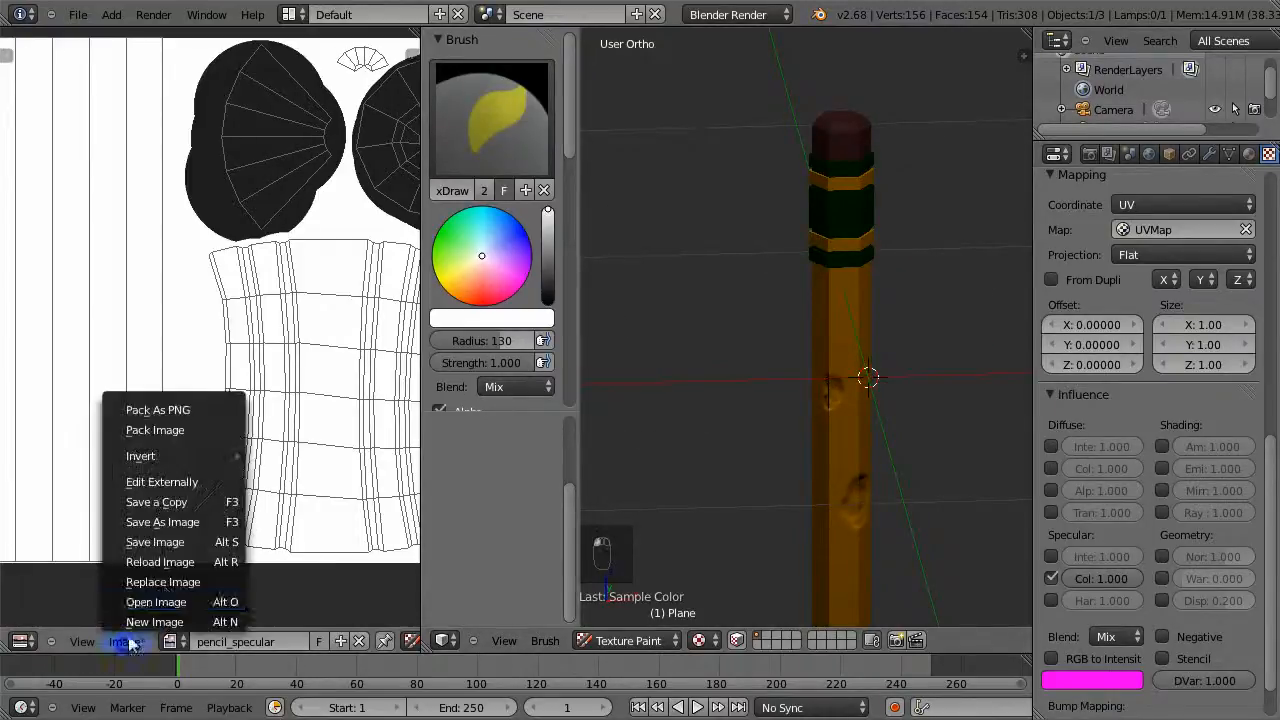
click(199, 527)
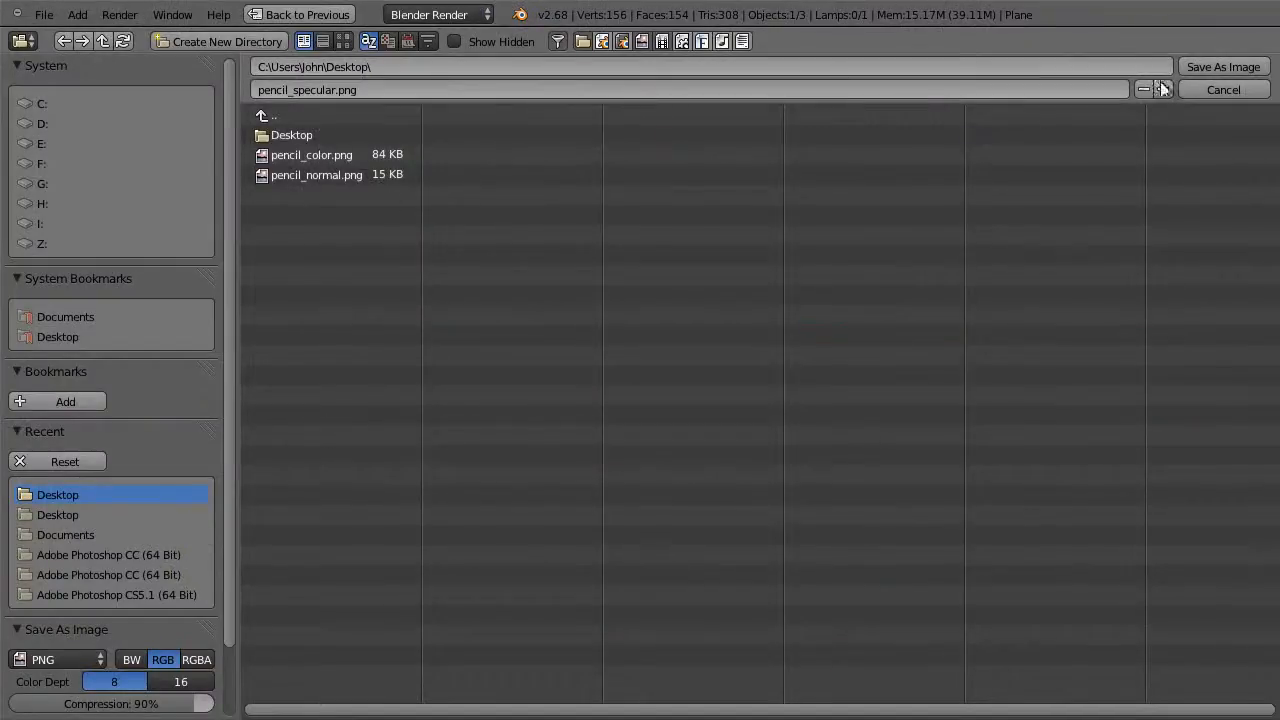
click(1223, 66)
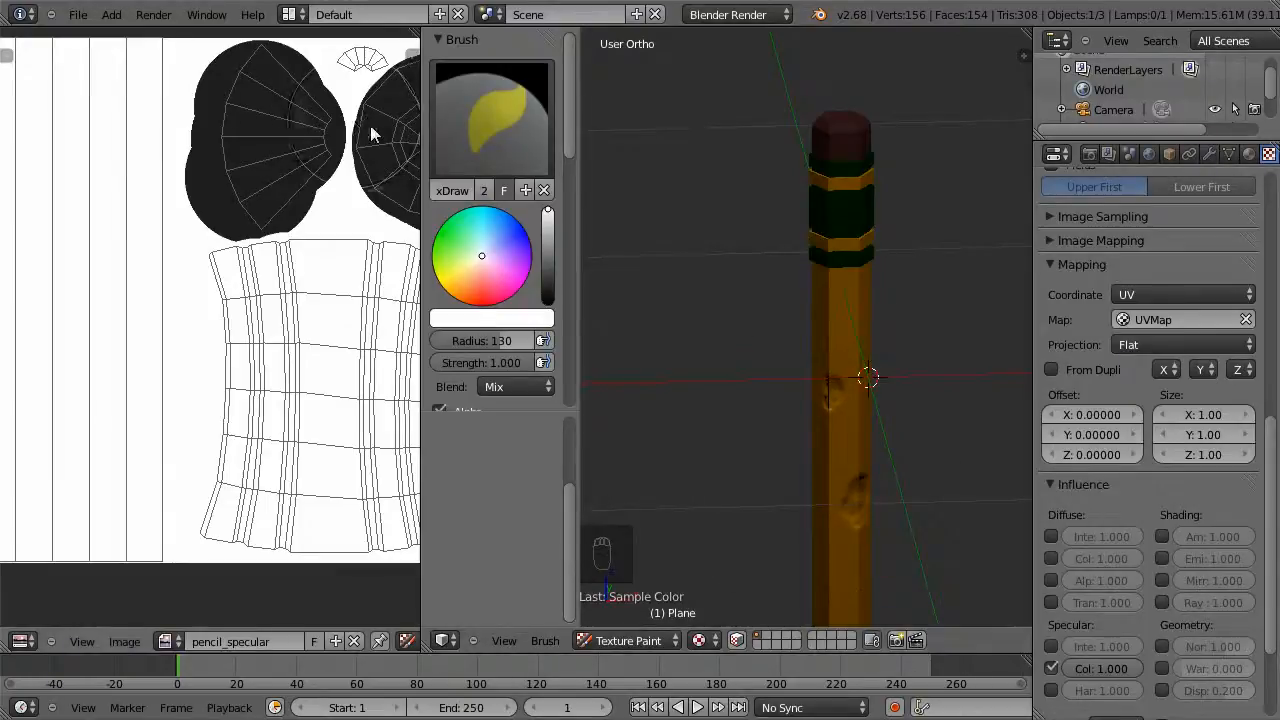
Save the Blender scene to the Desktop as pencil4.blend, overwriting the existing file
click(77, 14)
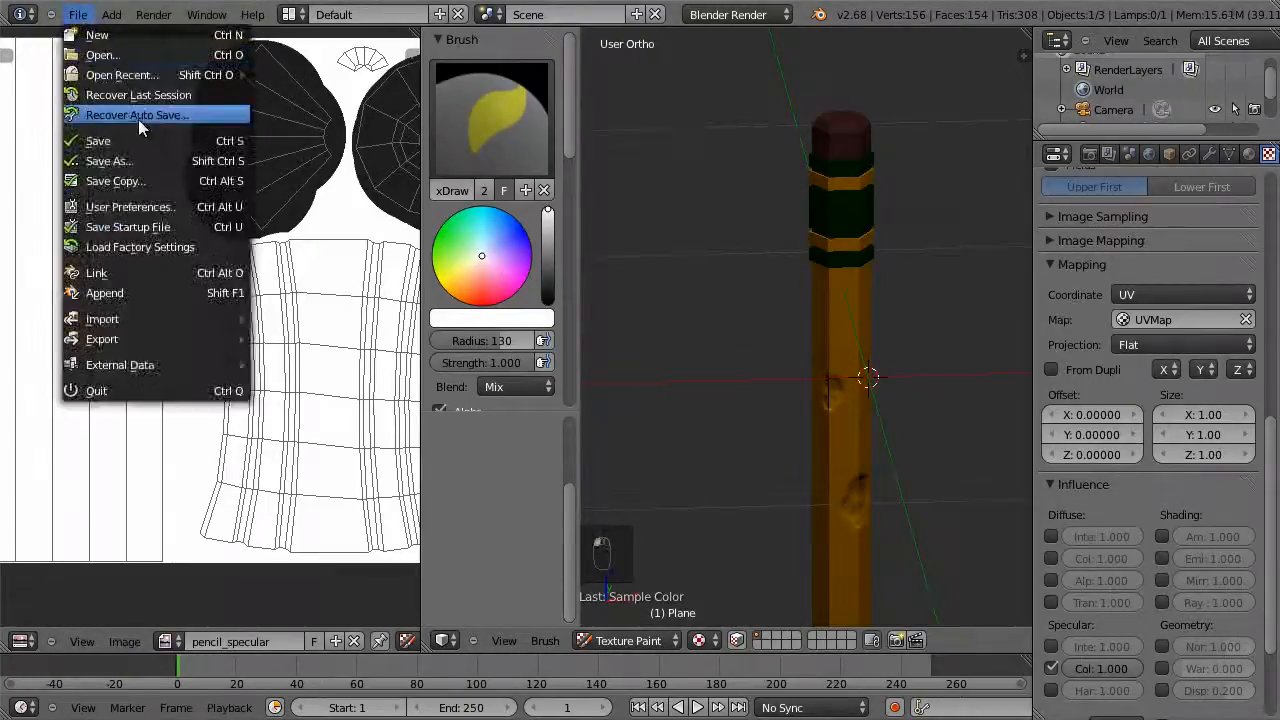
click(144, 158)
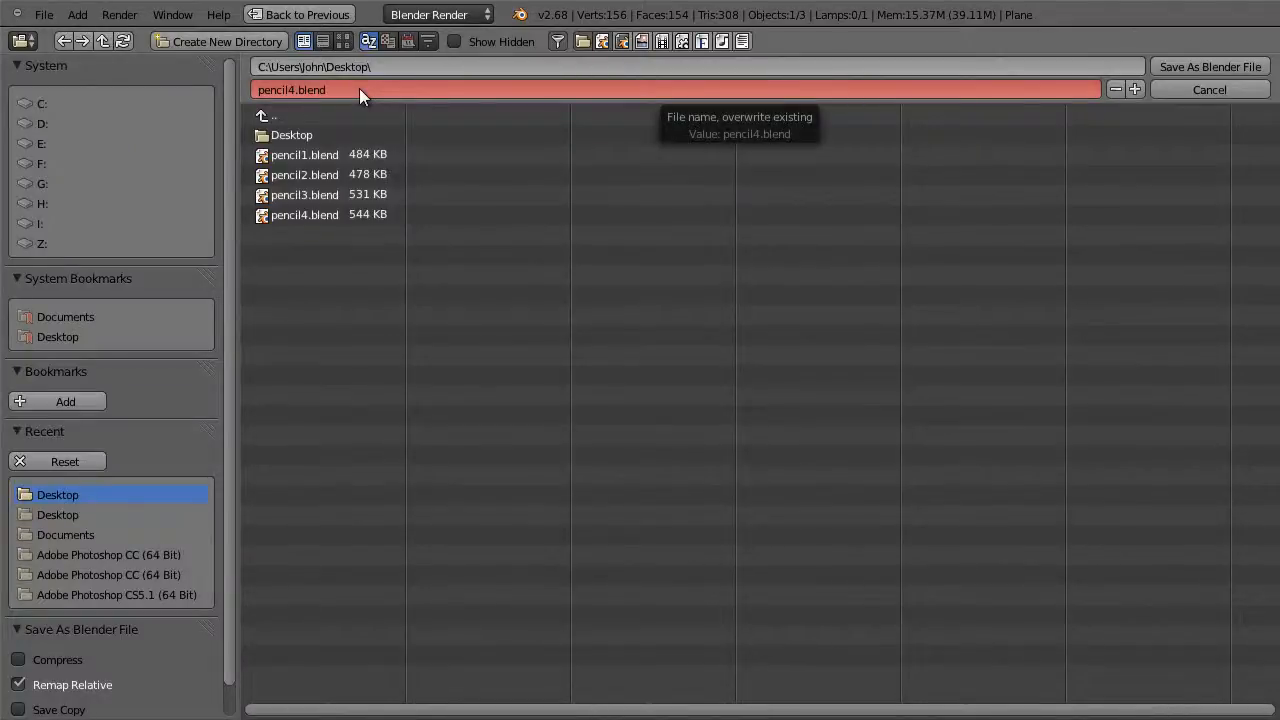
click(1185, 66)
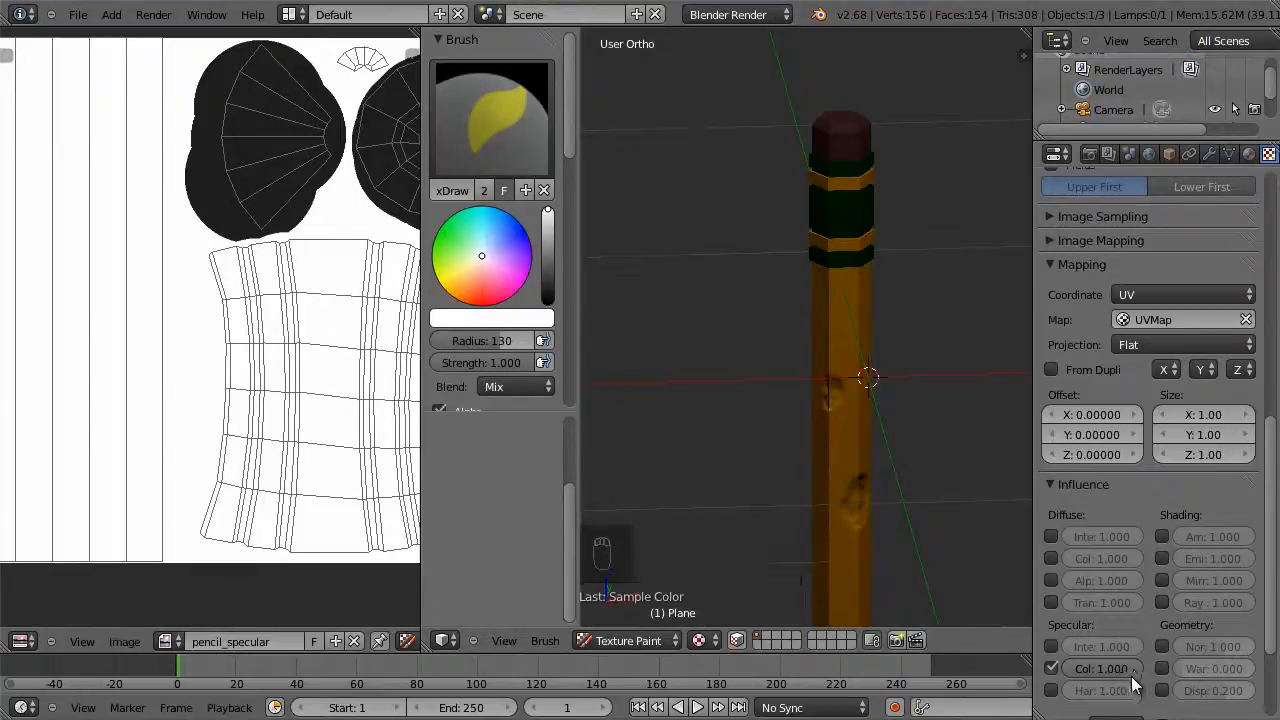